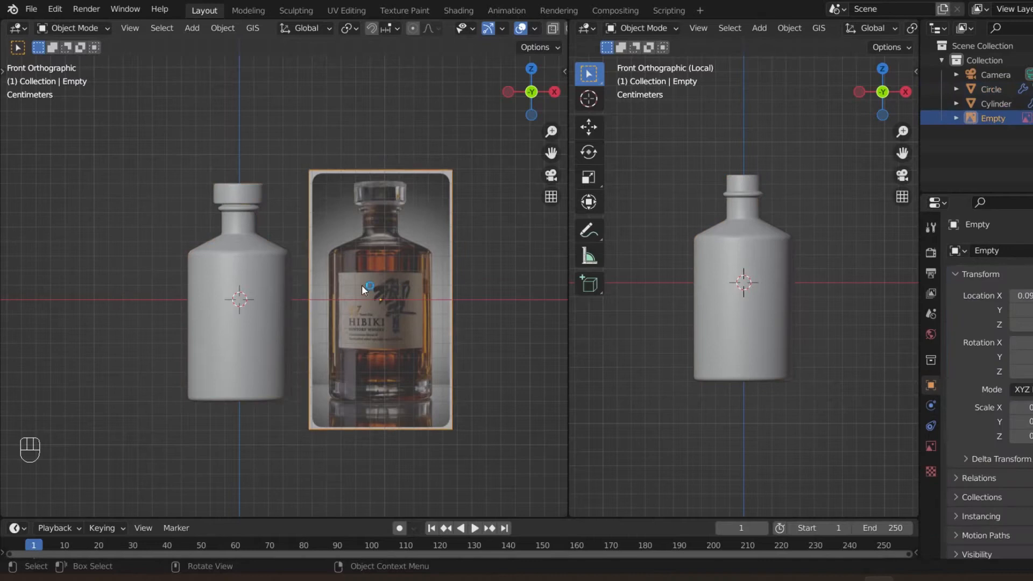
# Select the bottle body and isolate it in local view
pyautogui.scroll(-4, 198, 272)
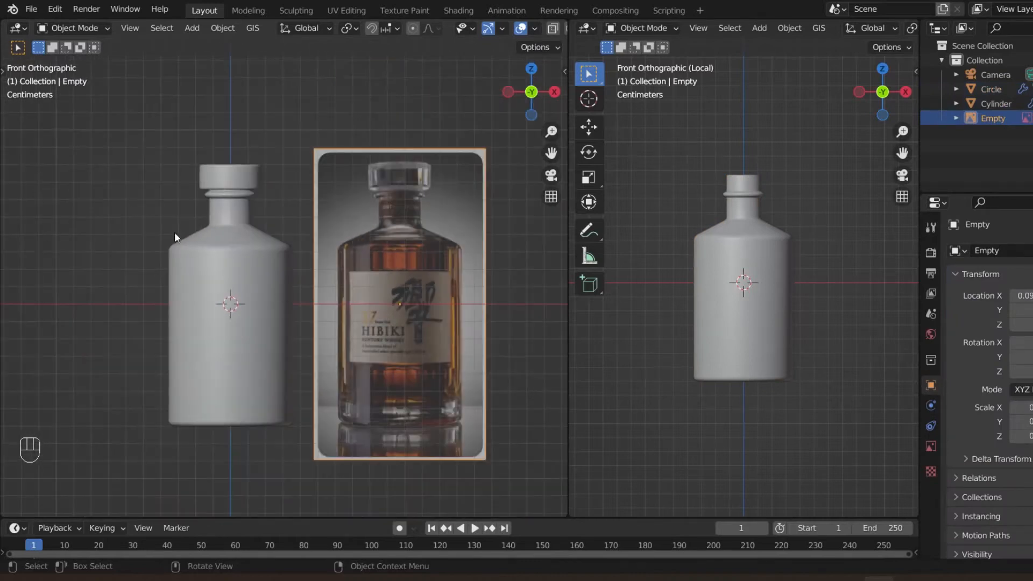
pyautogui.click(264, 228)
pyautogui.scroll(1, 234, 280)
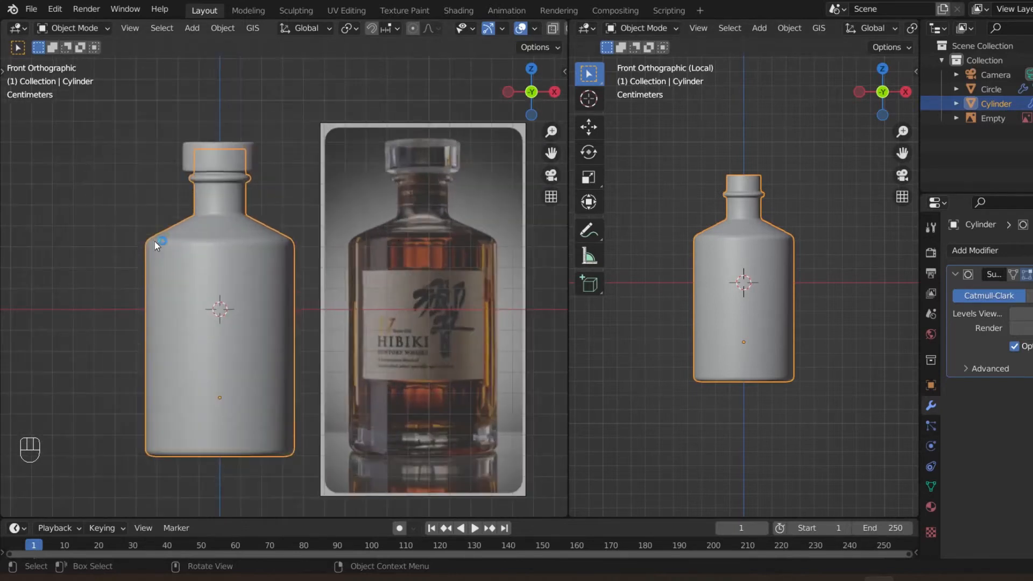
pyautogui.scroll(1, 158, 242)
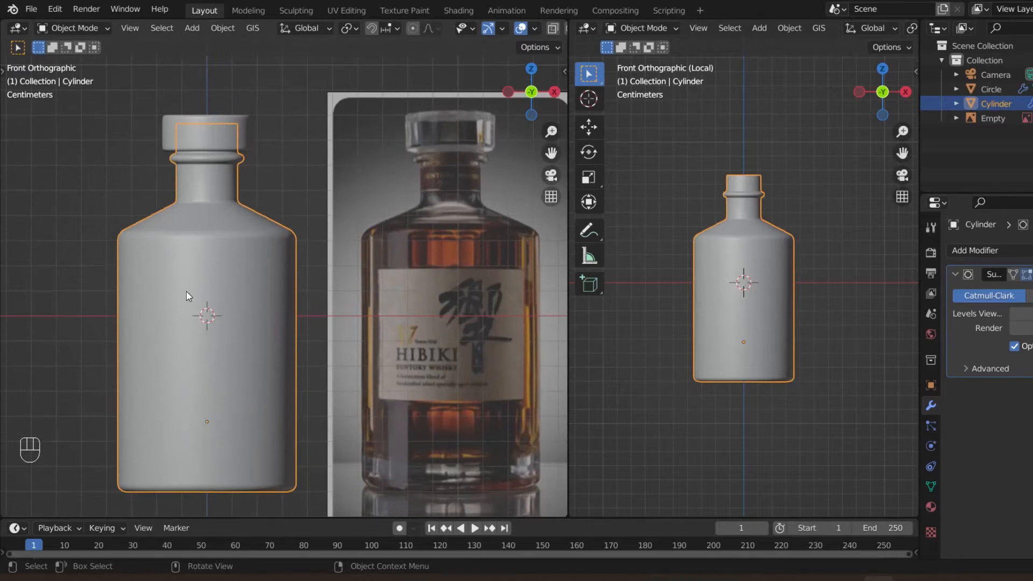
pyautogui.press('/')
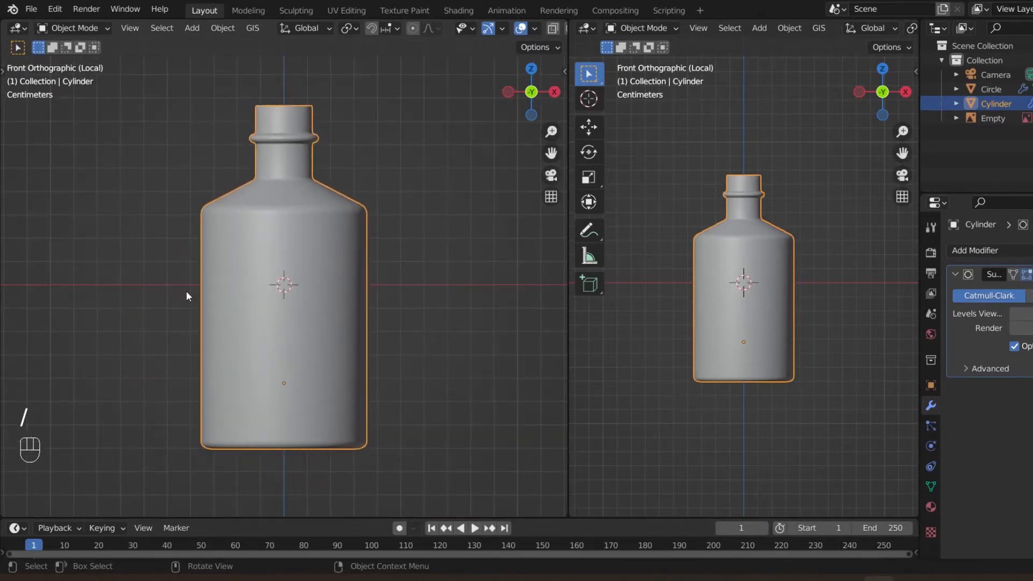
# Examine the bottle mesh in Edit Mode around the neck ring and opening, from above and from the front
pyautogui.press('Tab')
pyautogui.scroll(1, 456, 159)
pyautogui.moveTo(506, 120); pyautogui.dragTo(468, 247, button='middle')
pyautogui.scroll(1, 468, 247)
pyautogui.scroll(-2, 265, 228)
pyautogui.scroll(4, 265, 228)
pyautogui.moveTo(269, 232); pyautogui.dragTo(302, 208, button='middle')
pyautogui.scroll(-4, 280, 204)
pyautogui.scroll(4, 279, 217)
pyautogui.scroll(-2, 275, 249)
pyautogui.scroll(2, 275, 248)
pyautogui.scroll(-6, 295, 215)
pyautogui.scroll(1, 295, 215)
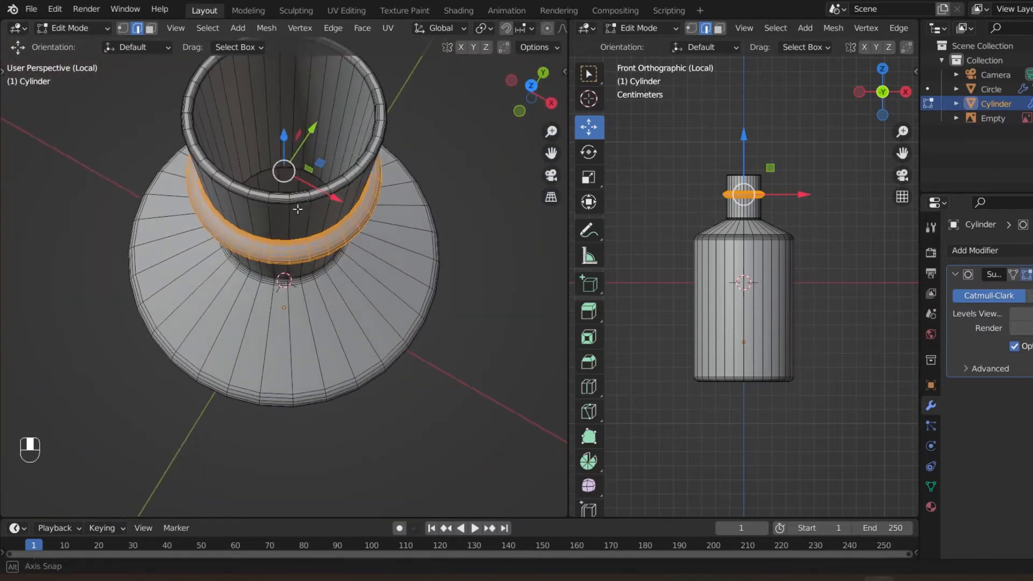
pyautogui.press('KP_1')
pyautogui.scroll(-2, 395, 135)
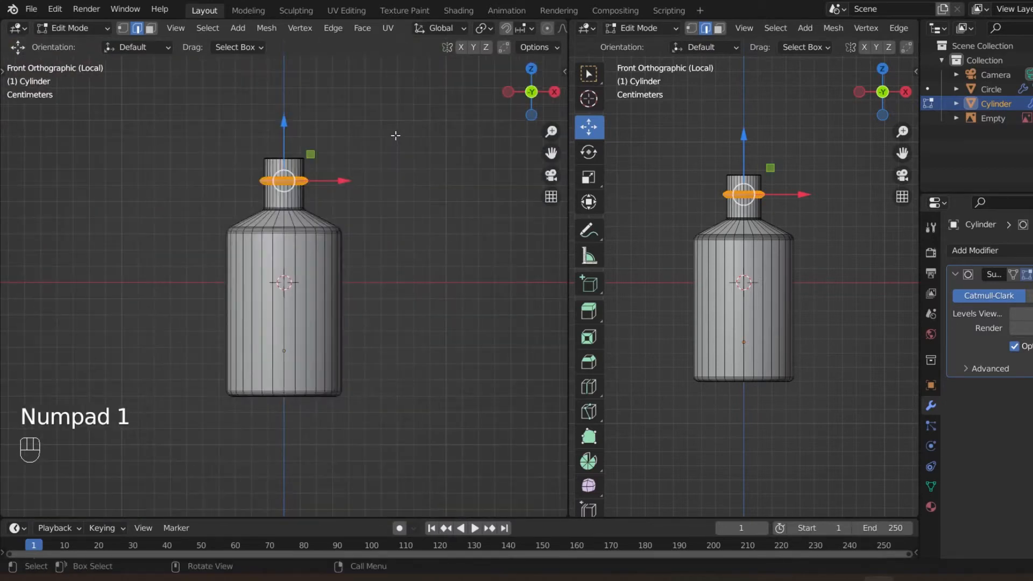
pyautogui.press('Tab')
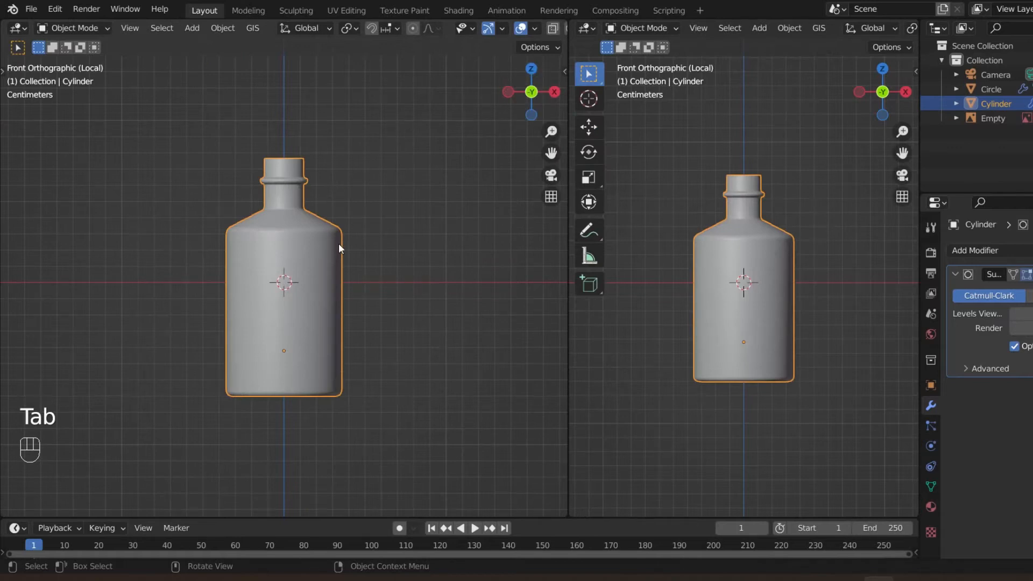
pyautogui.press('Tab')
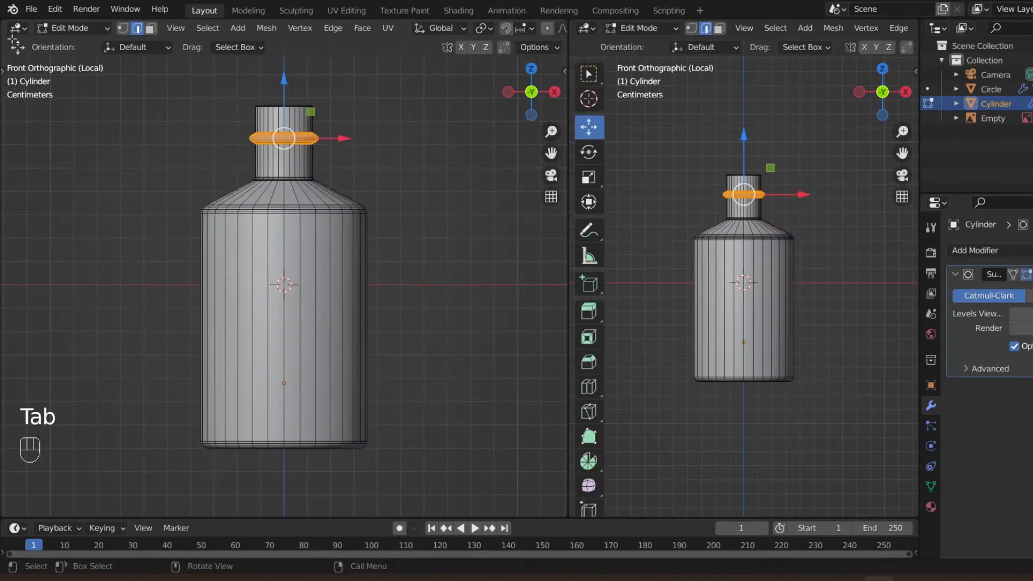
# Deselect the neck ring and display the bottle mesh in X-ray from the front
pyautogui.click(5, 70)
pyautogui.moveTo(270, 147); pyautogui.dragTo(277, 292, button='middle')
pyautogui.scroll(6, 277, 292)
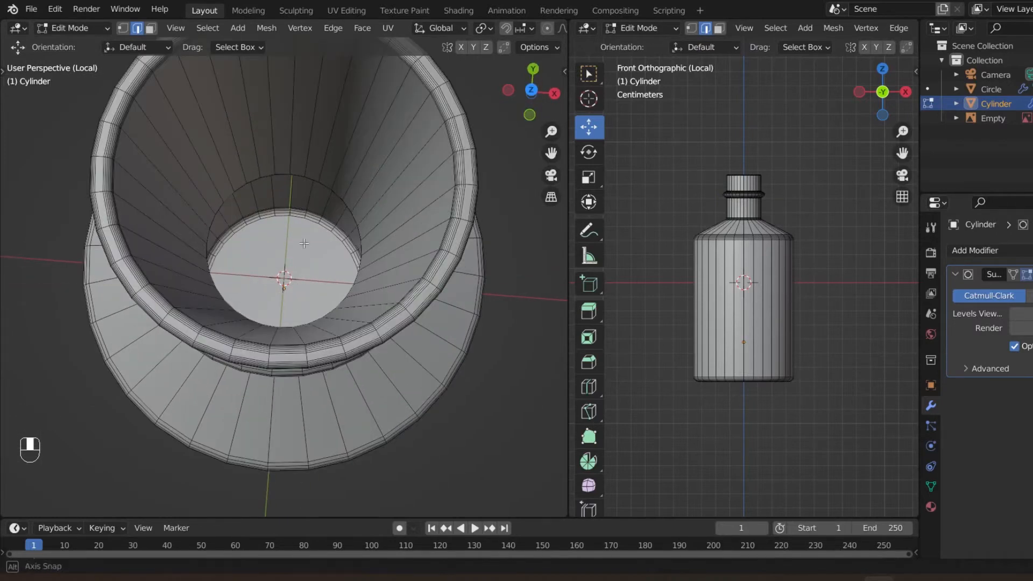
pyautogui.press('KP_1')
pyautogui.press('Tab')
pyautogui.press('Tab')
pyautogui.scroll(-3, 468, 144)
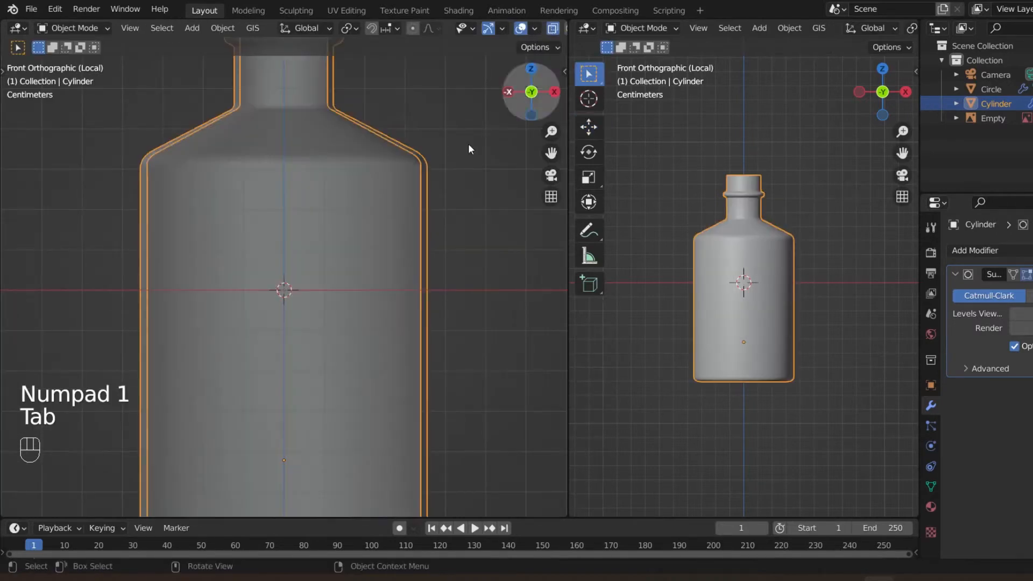
pyautogui.moveTo(473, 180); pyautogui.dragTo(439, 234, button='middle')
pyautogui.scroll(4, 439, 234)
pyautogui.scroll(-4, 551, 175)
pyautogui.click(551, 175)
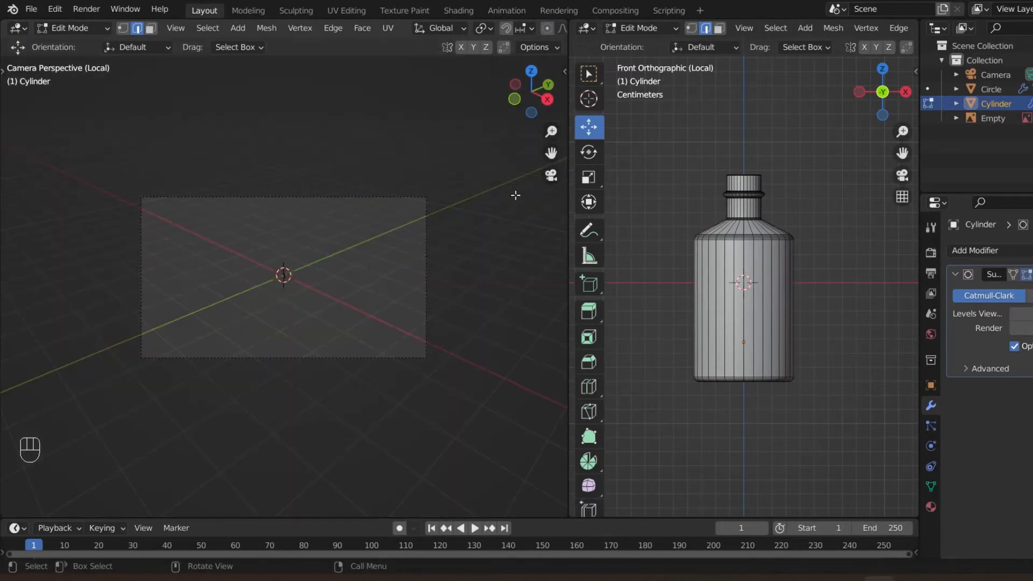
pyautogui.press('KP_1')
pyautogui.scroll(-3, 389, 270)
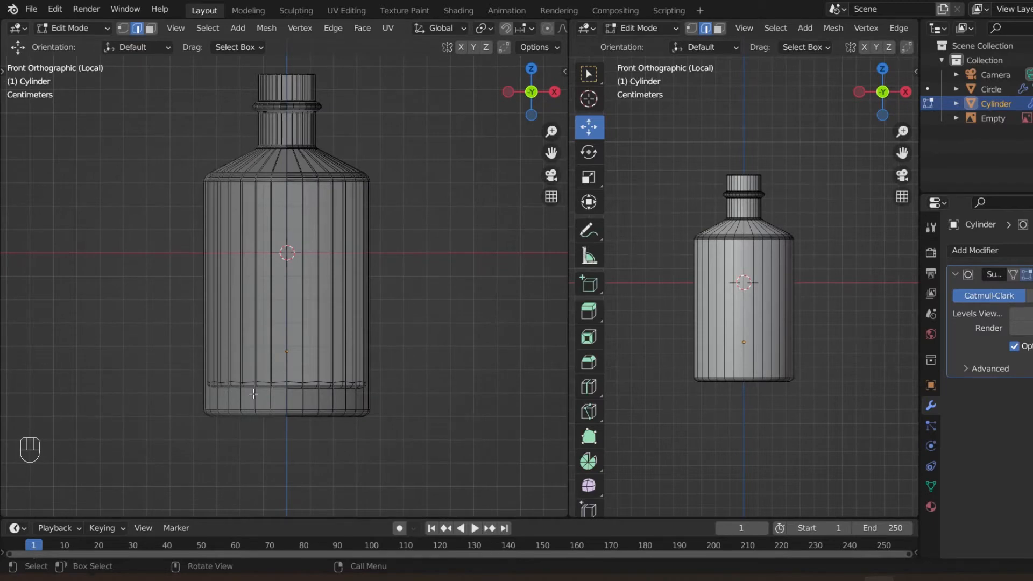
# Switch the bottle mesh to face selection
pyautogui.scroll(4, 270, 385)
pyautogui.moveTo(269, 384); pyautogui.dragTo(266, 391, button='middle')
pyautogui.click(151, 28)
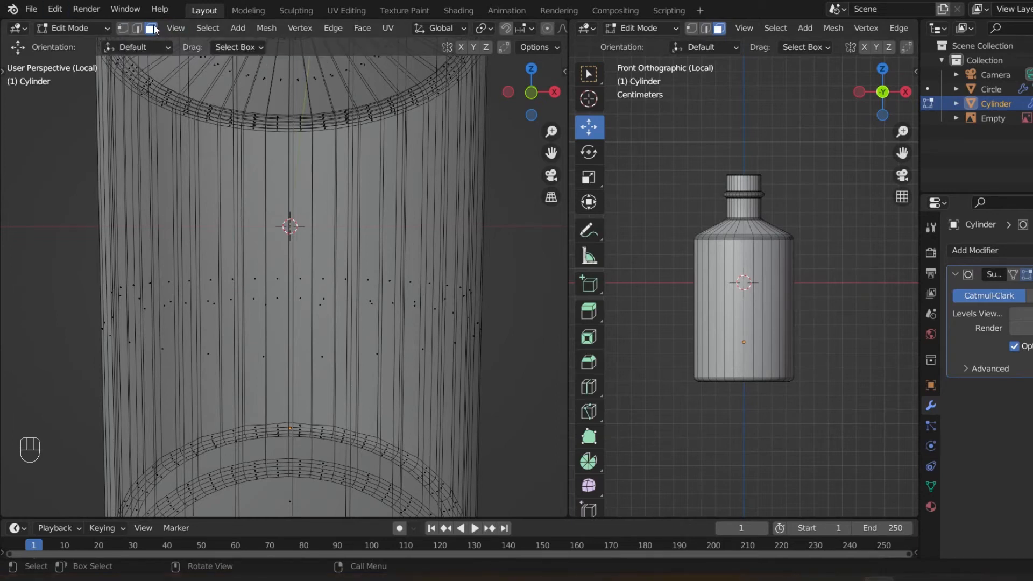
pyautogui.click(127, 28)
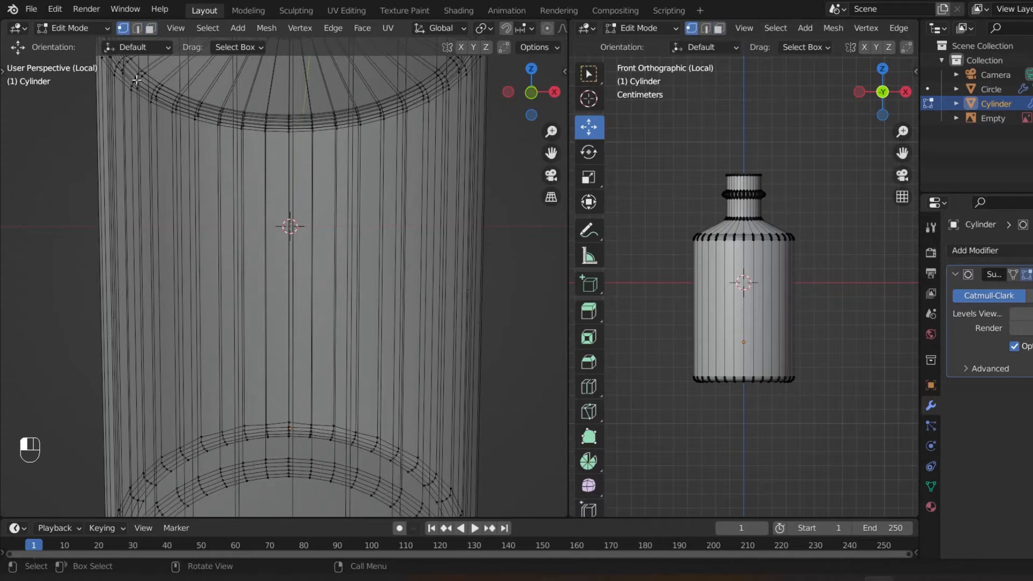
pyautogui.click(136, 28)
pyautogui.keyDown('alt'); pyautogui.click(152, 114); pyautogui.keyUp('alt')
pyautogui.click(150, 28)
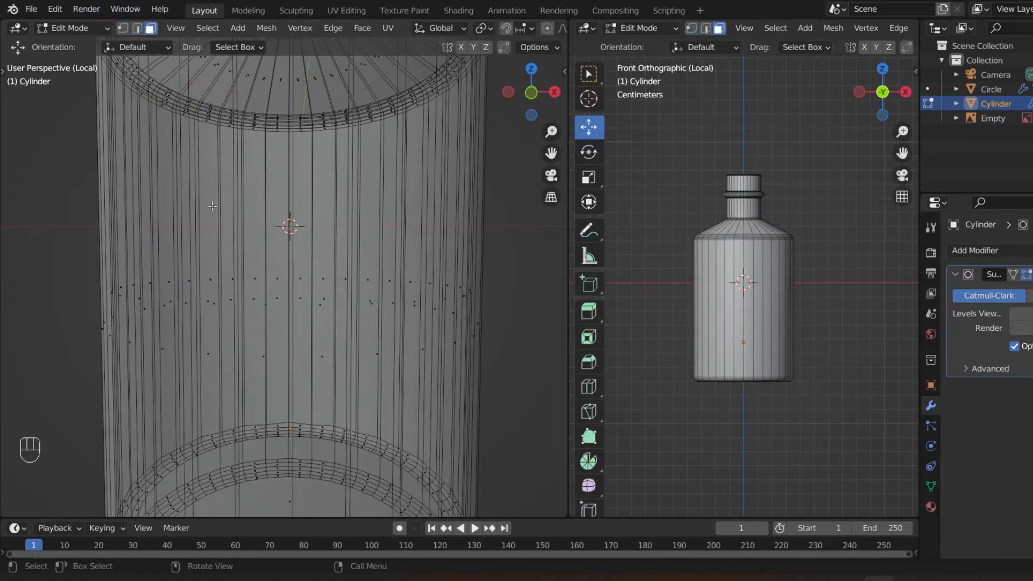
pyautogui.keyDown('alt'); pyautogui.click(213, 276); pyautogui.keyUp('alt')
# Select the inner bottom face of the bottle and return to the front view
pyautogui.moveTo(213, 275); pyautogui.dragTo(417, 297, button='middle')
pyautogui.scroll(-1, 323, 300)
pyautogui.scroll(2, 400, 297)
pyautogui.moveTo(551, 153); pyautogui.dragTo(563, 1)
pyautogui.scroll(3, 497, 375)
pyautogui.moveTo(498, 375); pyautogui.dragTo(501, 301, button='middle')
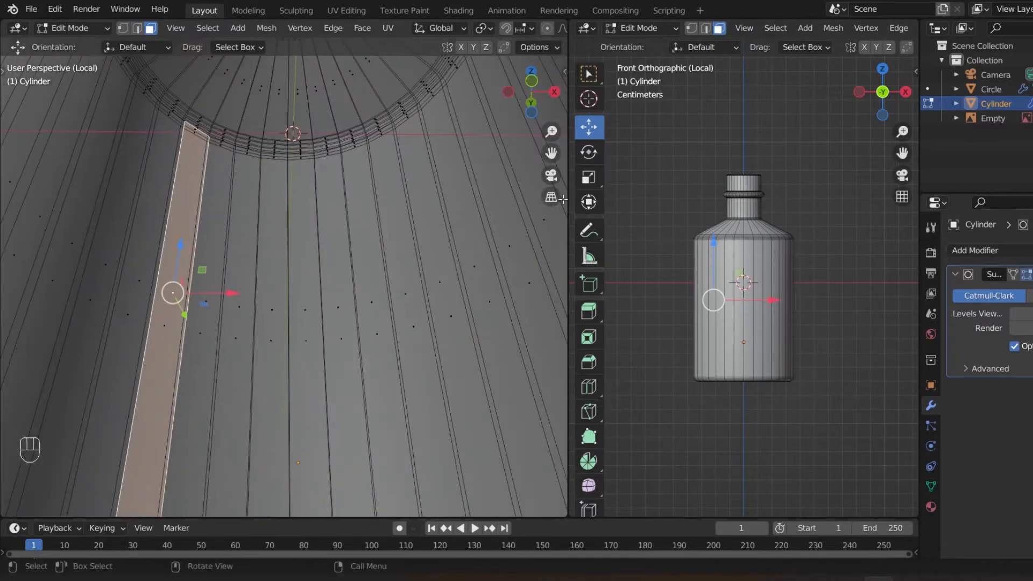
pyautogui.scroll(-3, 522, 190)
pyautogui.scroll(3, 462, 261)
pyautogui.moveTo(205, 378); pyautogui.dragTo(270, 331, button='middle')
pyautogui.click(296, 294)
pyautogui.moveTo(296, 294); pyautogui.dragTo(353, 242, button='middle')
pyautogui.scroll(-4, 336, 234)
pyautogui.press('KP_1')
pyautogui.scroll(-4, 375, 215)
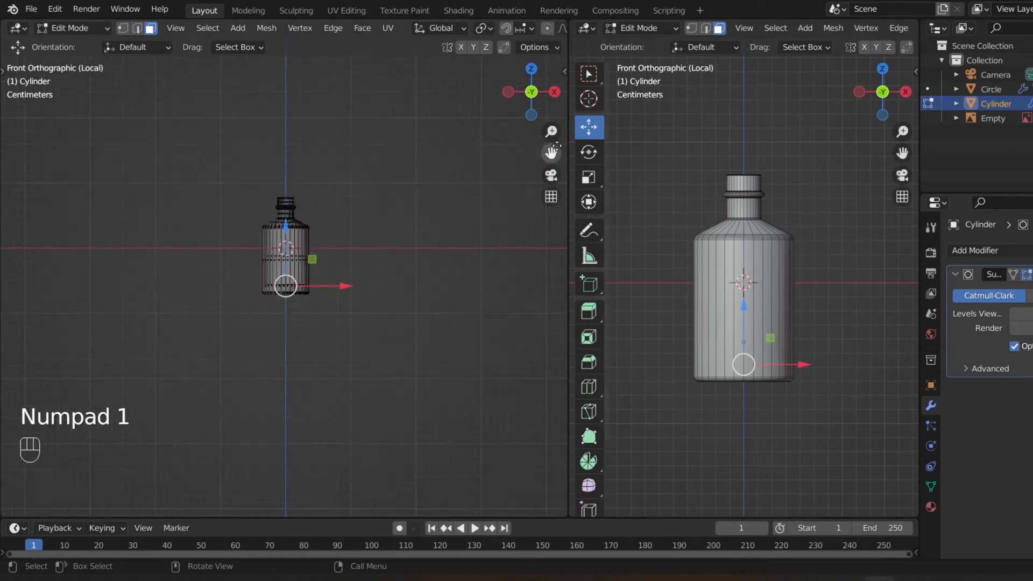
pyautogui.moveTo(551, 153); pyautogui.dragTo(524, 320)
pyautogui.scroll(4, 446, 234)
pyautogui.moveTo(551, 153); pyautogui.dragTo(587, 54)
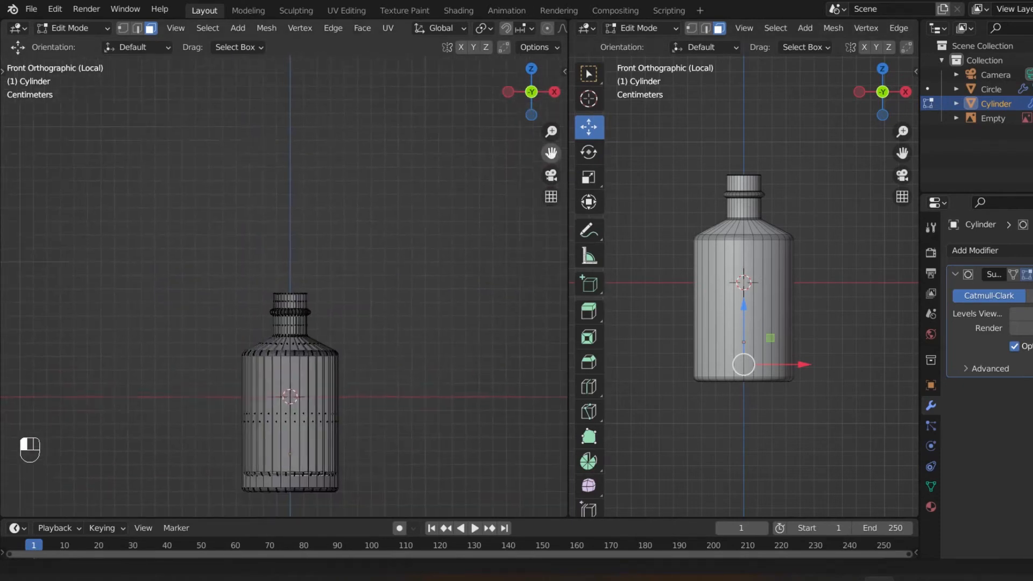
pyautogui.scroll(3, 302, 409)
pyautogui.moveTo(551, 153); pyautogui.dragTo(260, 484)
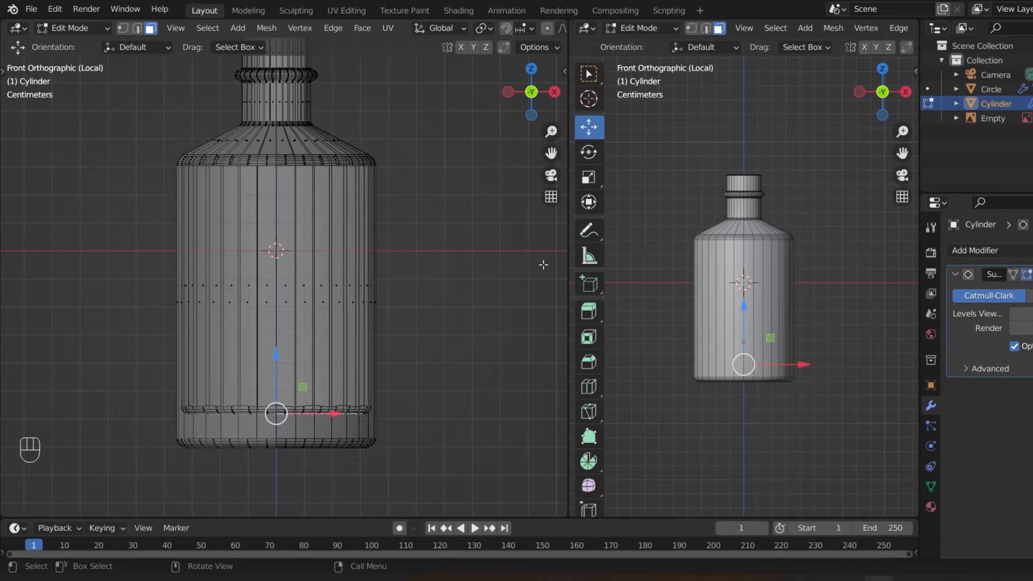
# Grow the face selection 15 times from the inner bottom up the bottle's inner walls and neck
pyautogui.press('ctrl')
pyautogui.press('ctrl+KP_Add')
pyautogui.press('ctrl+KP_Add')
pyautogui.press('ctrl+KP_Add')
pyautogui.press('ctrl+KP_Add')
pyautogui.press('ctrl+KP_Add')
pyautogui.press('ctrl+KP_Add')
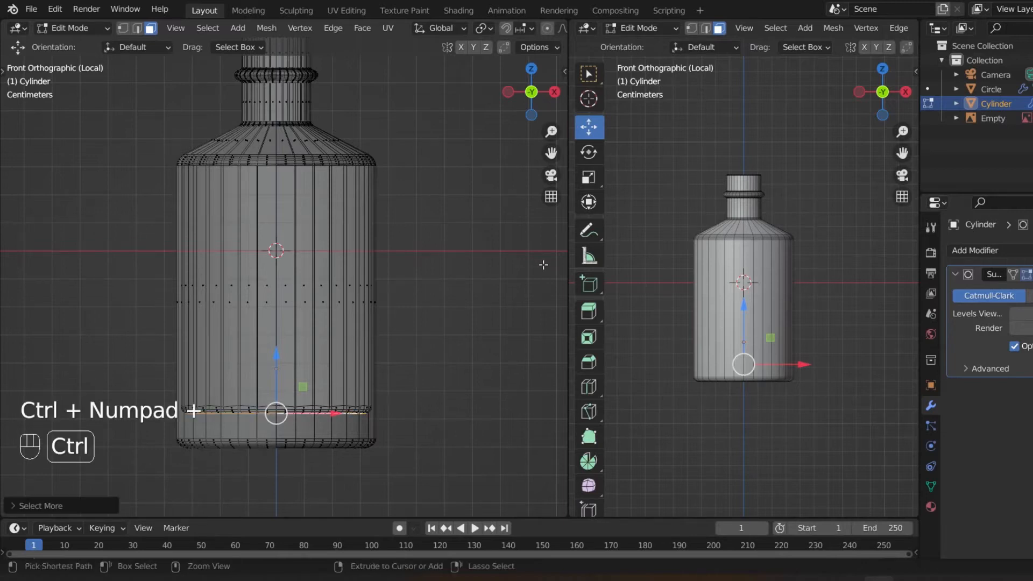
pyautogui.press('ctrl+KP_Add')
pyautogui.press('ctrl+KP_Add')
pyautogui.press('ctrl+KP_Add')
pyautogui.press('ctrl+KP_Add')
pyautogui.press('ctrl+KP_Add')
pyautogui.press('ctrl+KP_Add')
pyautogui.press('ctrl+KP_Add')
pyautogui.press('ctrl+KP_Add')
pyautogui.press('ctrl+KP_Add')
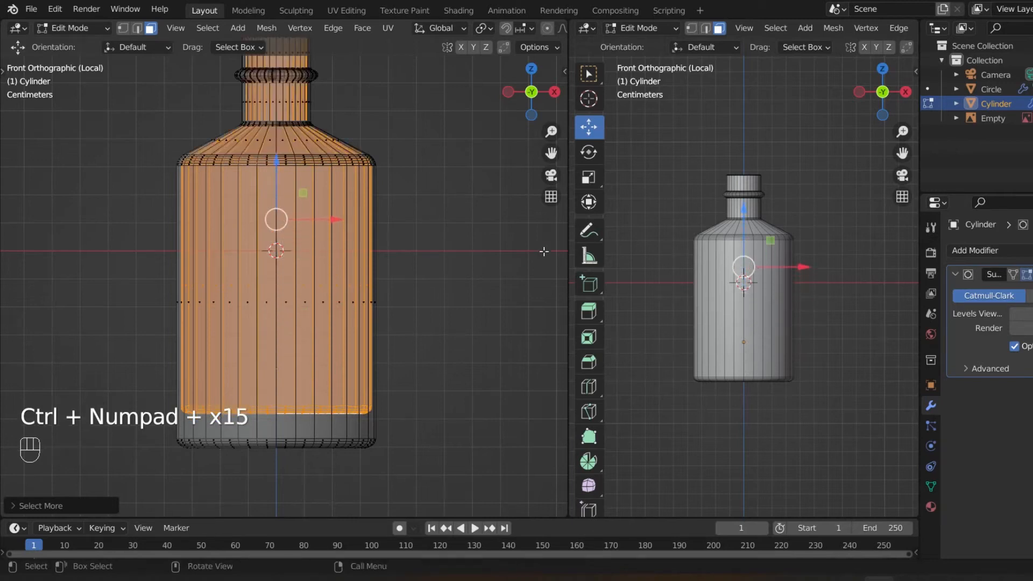
# Duplicate the selected inner faces in place and separate the copy into its own object
pyautogui.moveTo(550, 154); pyautogui.dragTo(549, 198)
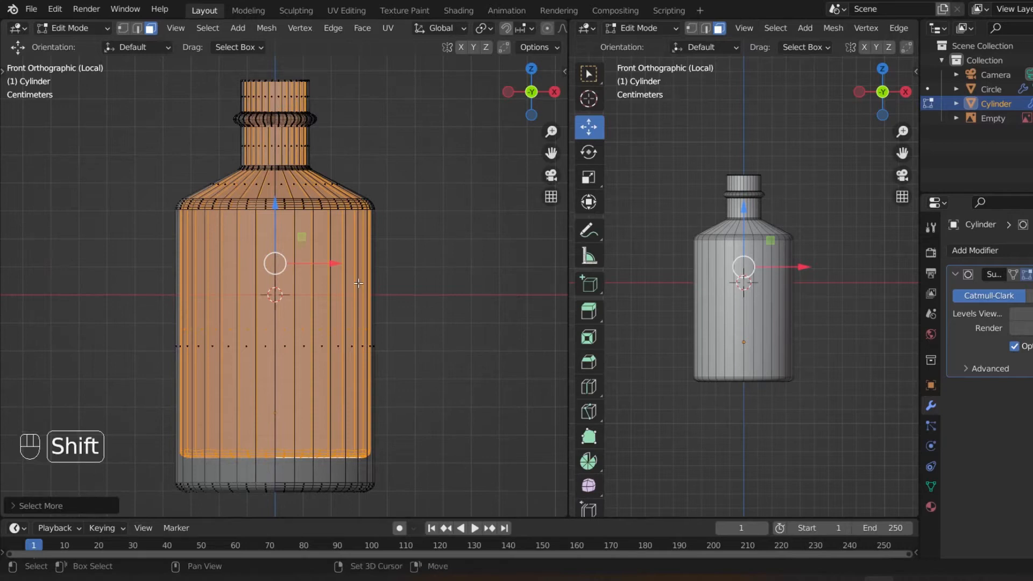
pyautogui.hotkey('shift', 'd')
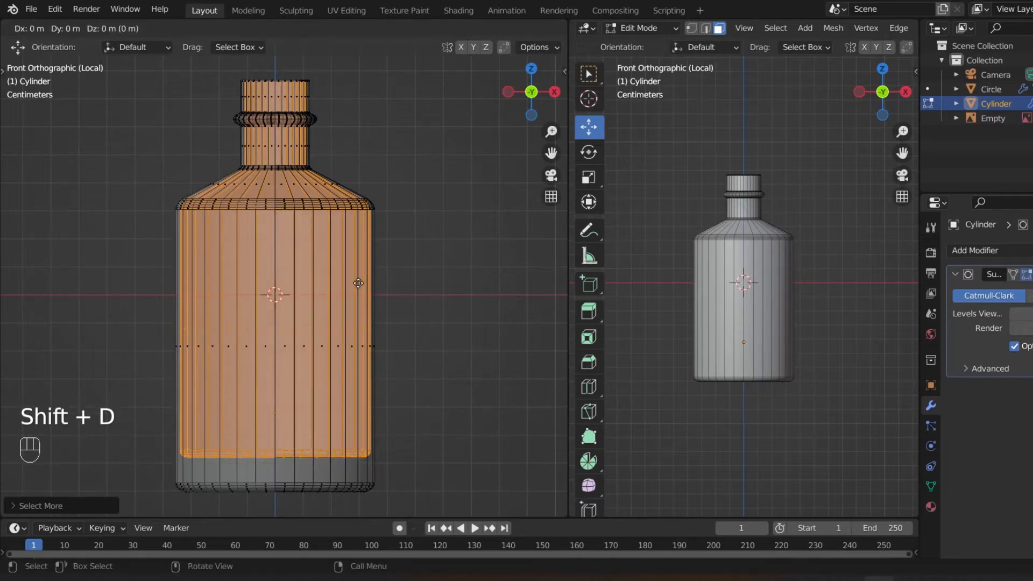
pyautogui.rightClick(358, 284)
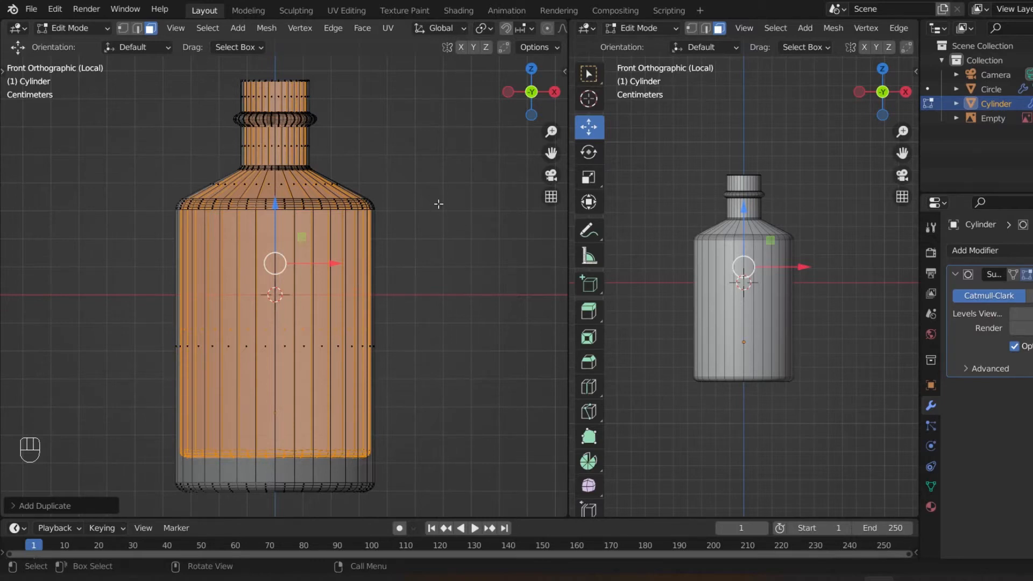
pyautogui.press('p')
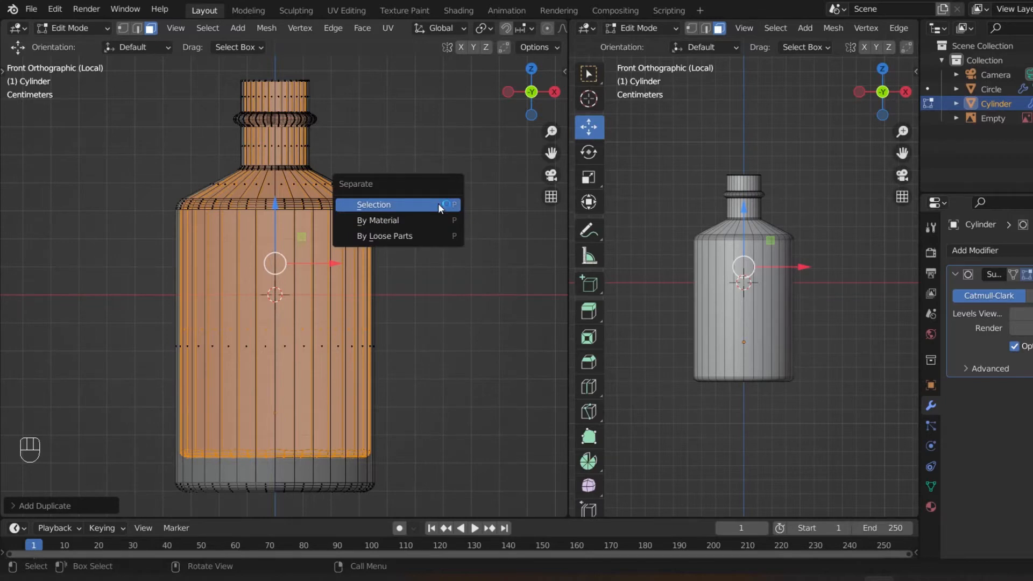
pyautogui.click(439, 205)
# Lower the top rim vertices of the separated inner shell slightly along the Z axis
pyautogui.press('Tab')
pyautogui.click(370, 234)
pyautogui.press('Tab')
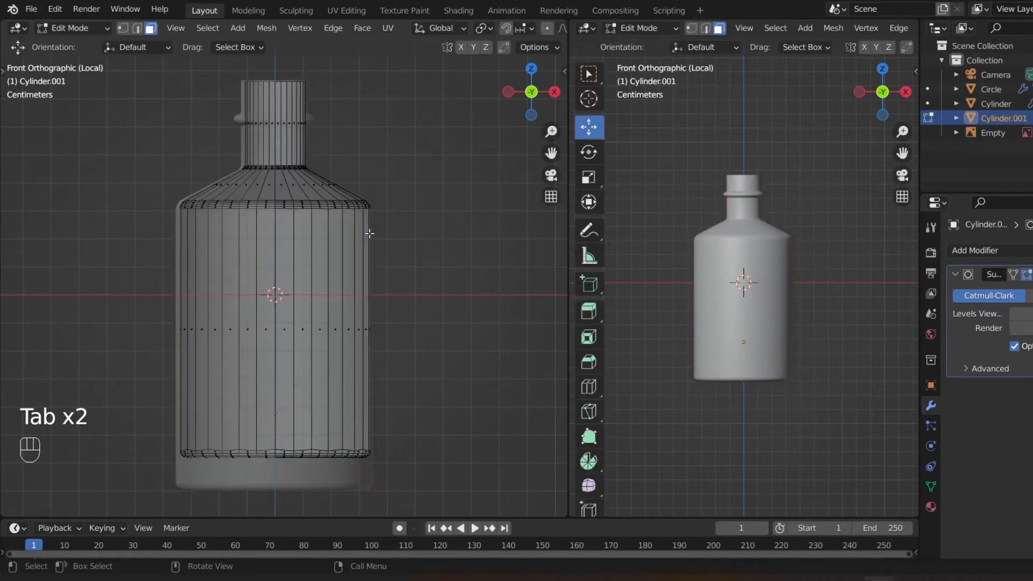
pyautogui.click(122, 28)
pyautogui.moveTo(173, 71); pyautogui.dragTo(442, 101)
pyautogui.press('g')
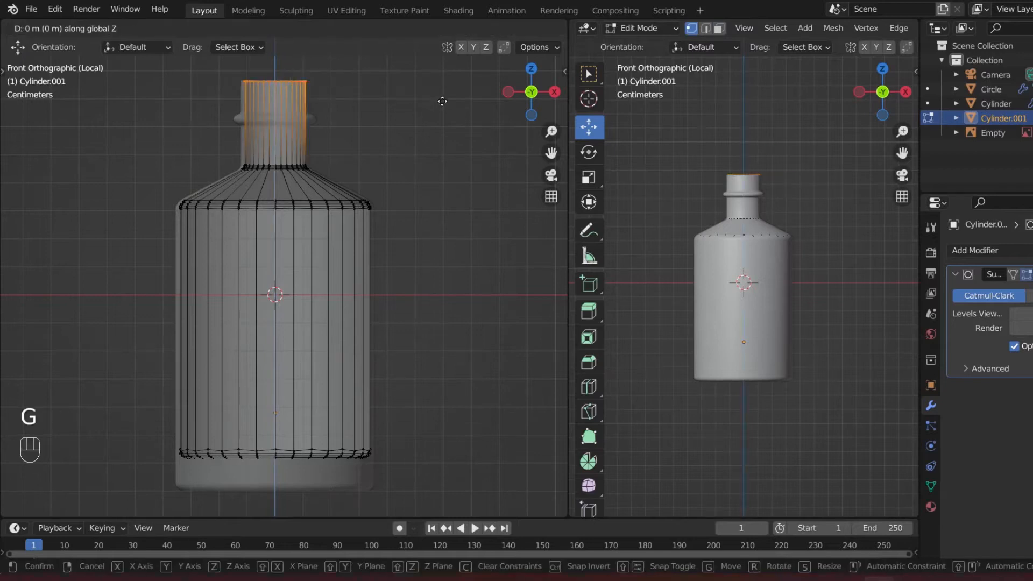
pyautogui.click(438, 117)
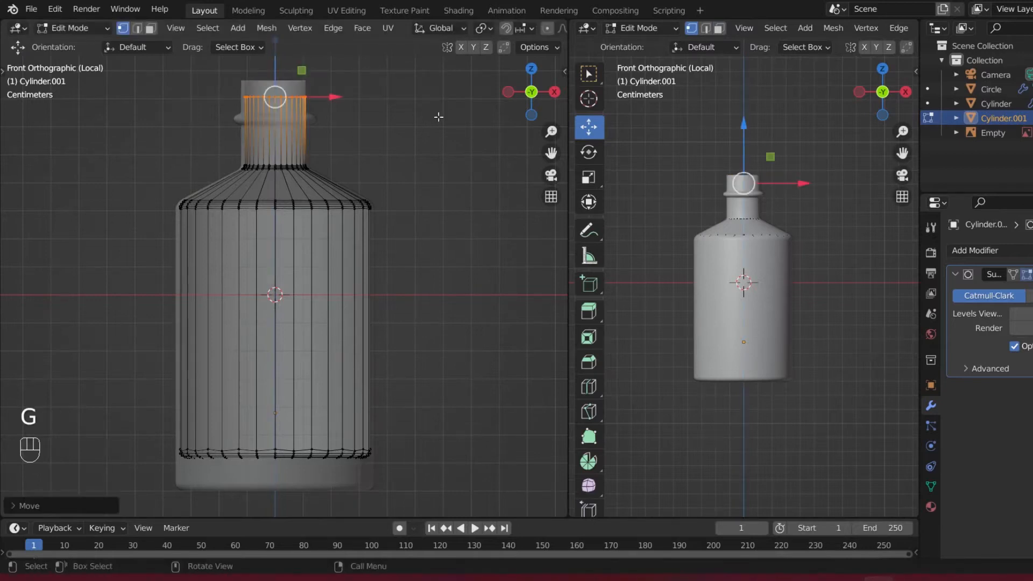
# Leave Edit Mode and local view to bring back the cap and the reference image
pyautogui.press('Tab')
pyautogui.scroll(-3, 251, 189)
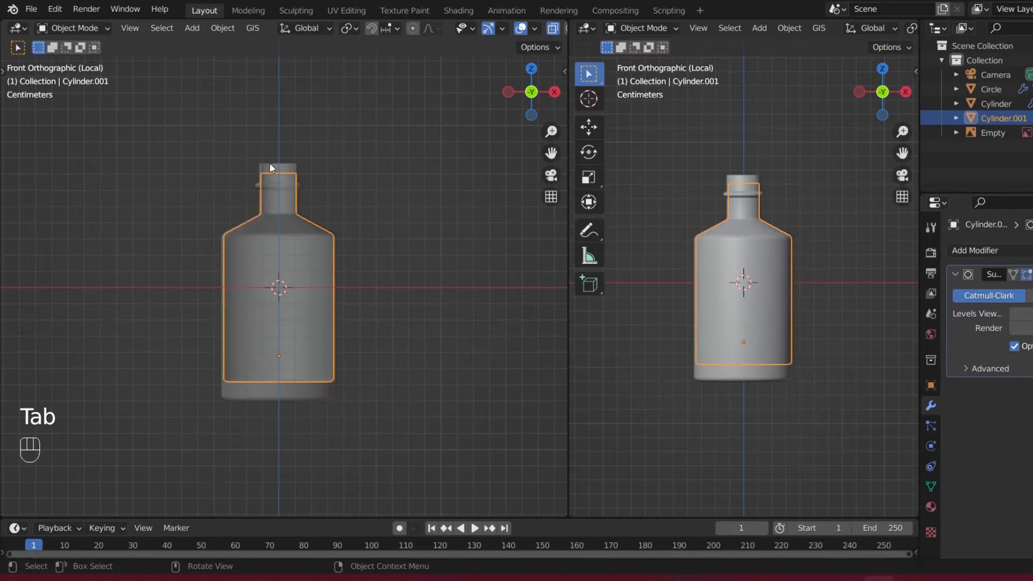
pyautogui.press('/')
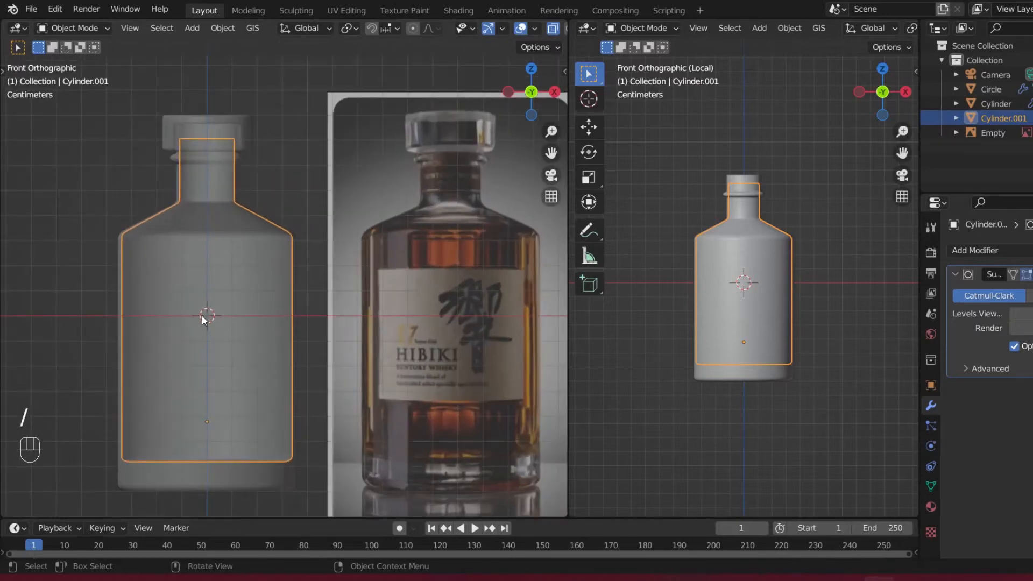
# Select the outer bottle body in Object Mode and turn off X-ray display
pyautogui.click(202, 316)
pyautogui.scroll(2, 285, 179)
pyautogui.click(285, 179)
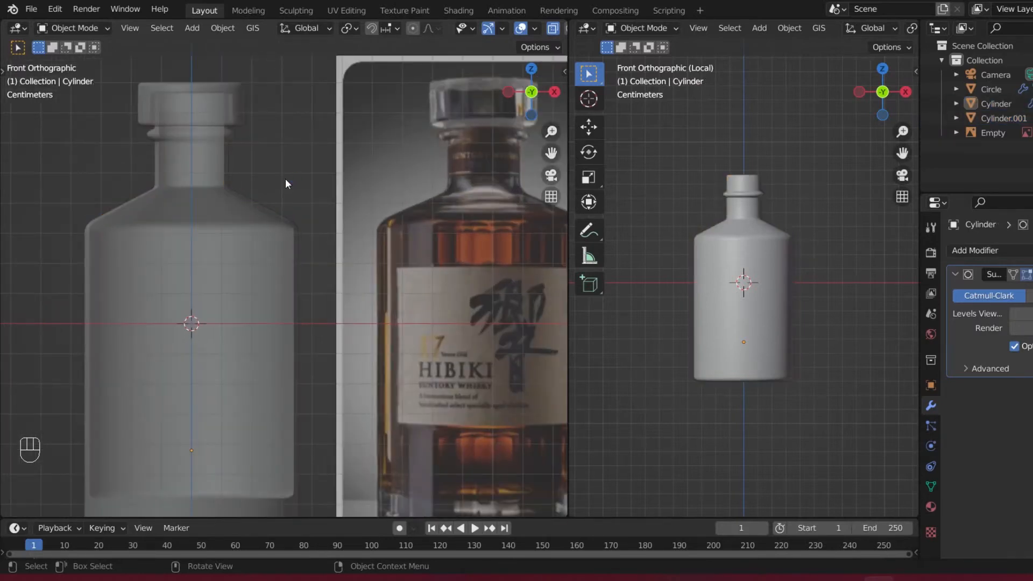
pyautogui.scroll(-1, 286, 178)
pyautogui.click(431, 327)
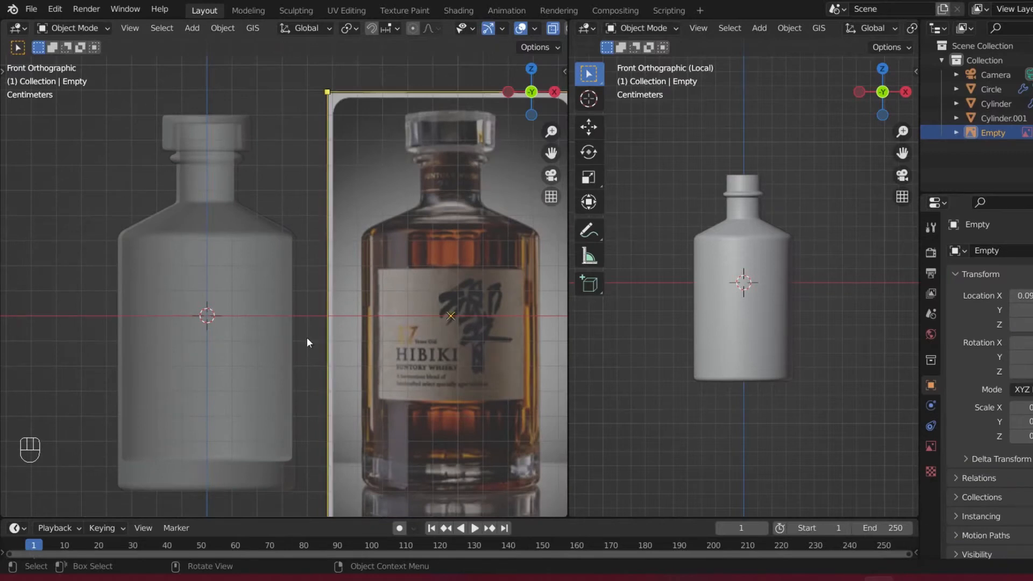
pyautogui.click(252, 330)
pyautogui.press('Tab')
pyautogui.press('Tab')
pyautogui.press('Tab')
pyautogui.press('Tab')
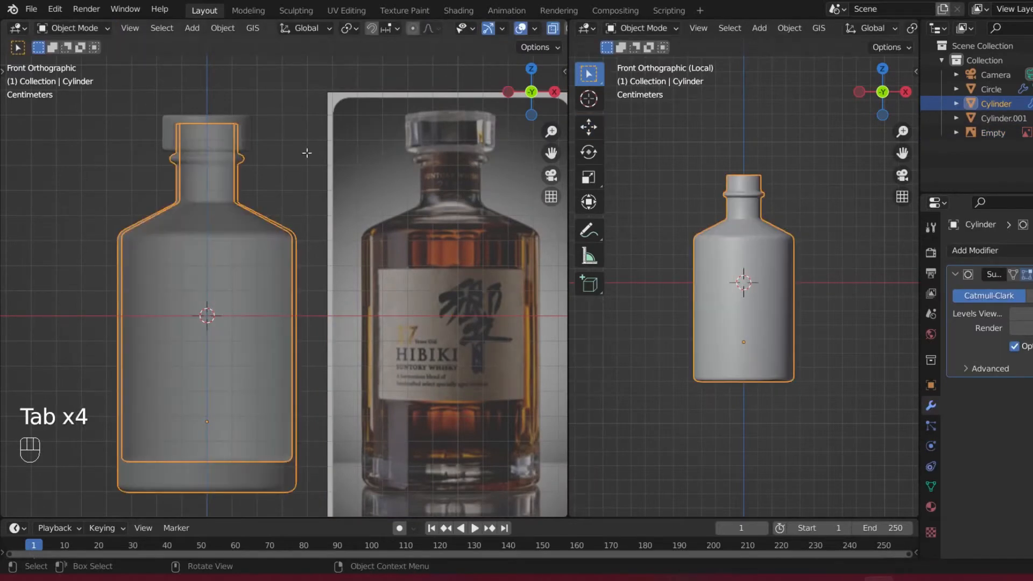
pyautogui.press('Tab')
pyautogui.press('Tab')
pyautogui.press('Tab')
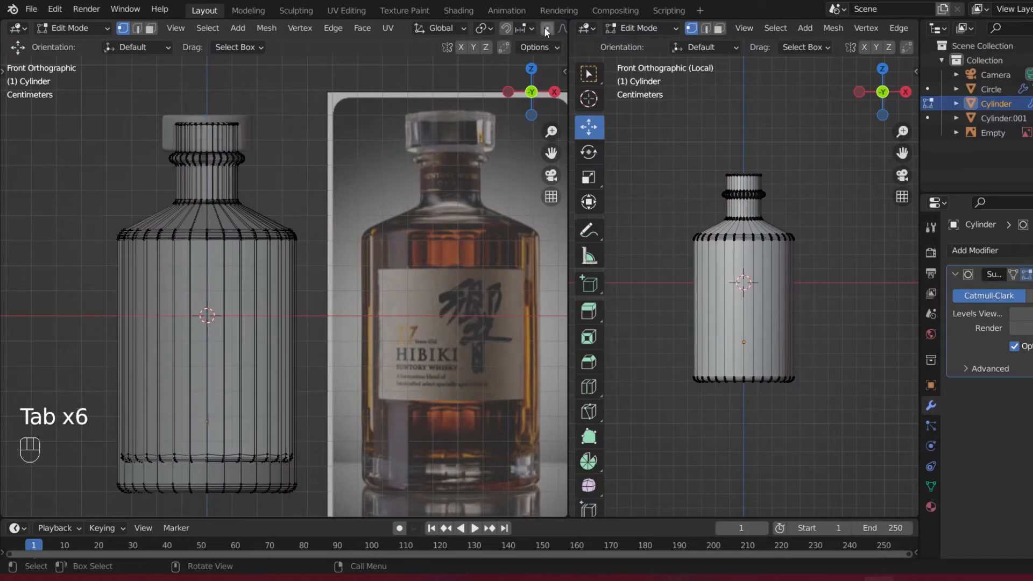
pyautogui.click(547, 32)
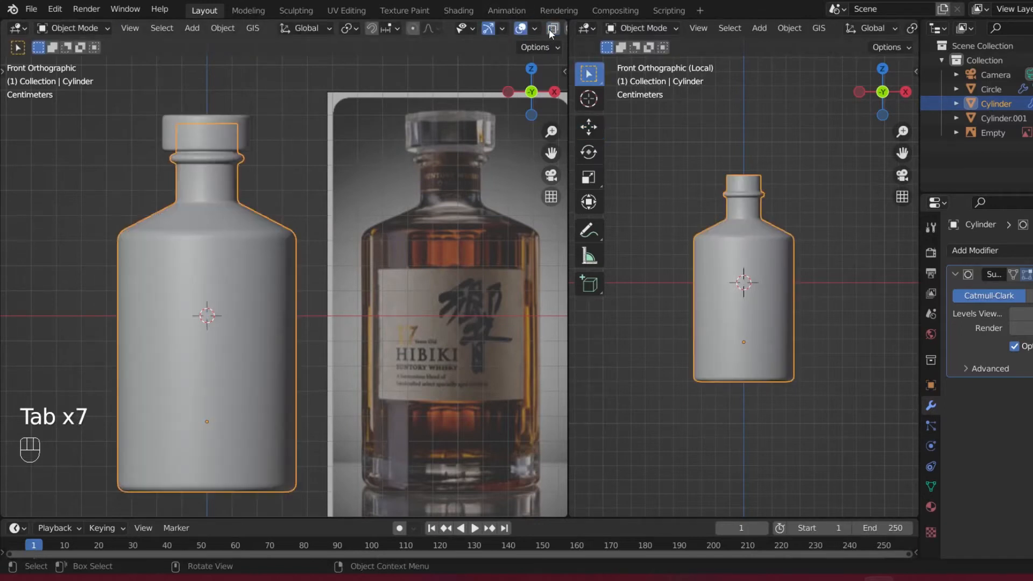
# Add two horizontal loop cuts around the bottle body at the heights of the reference label's upper and lower edges
pyautogui.press('Tab')
pyautogui.scroll(1, 229, 307)
pyautogui.scroll(-2, 229, 307)
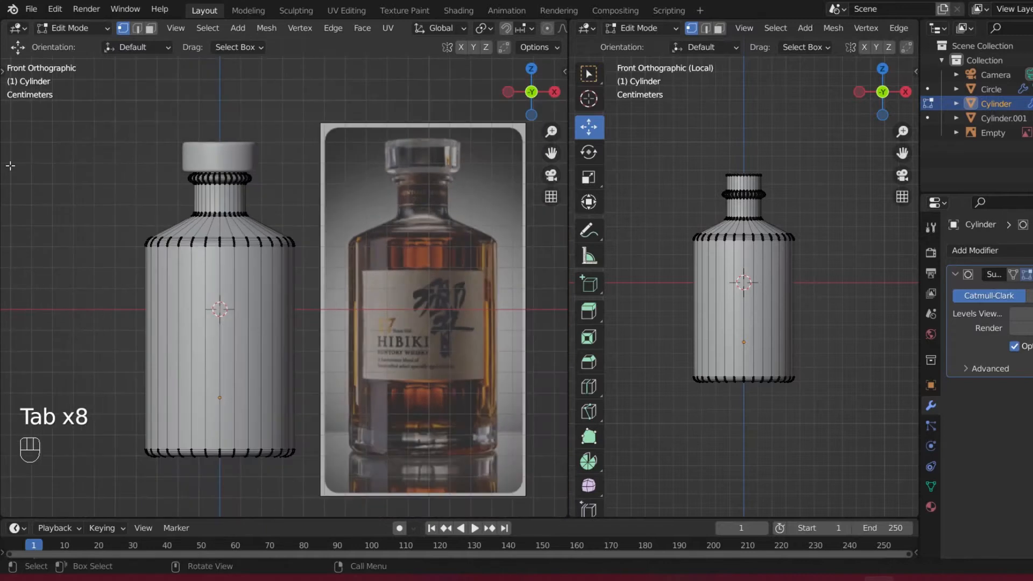
pyautogui.click(3, 70)
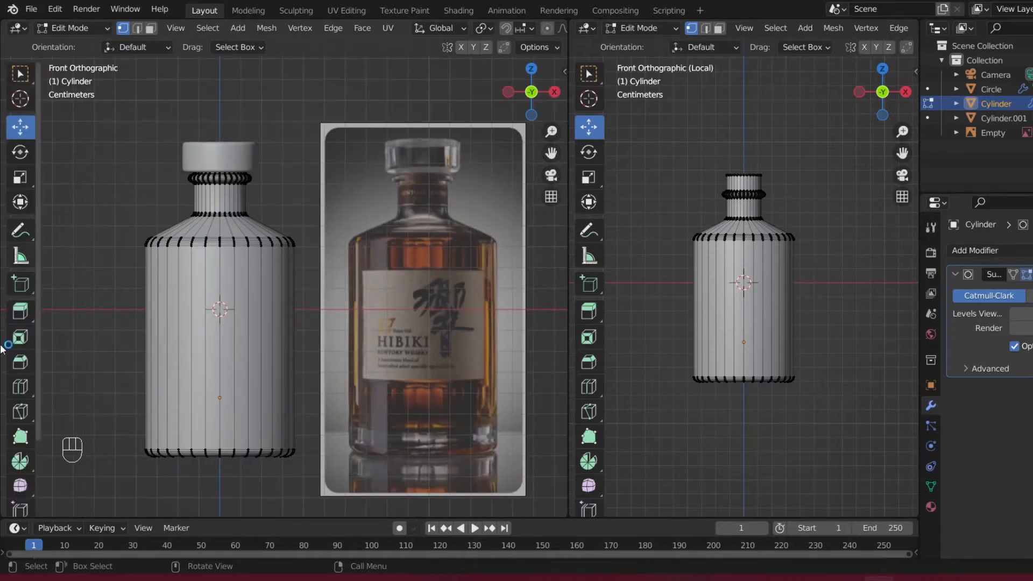
pyautogui.click(11, 392)
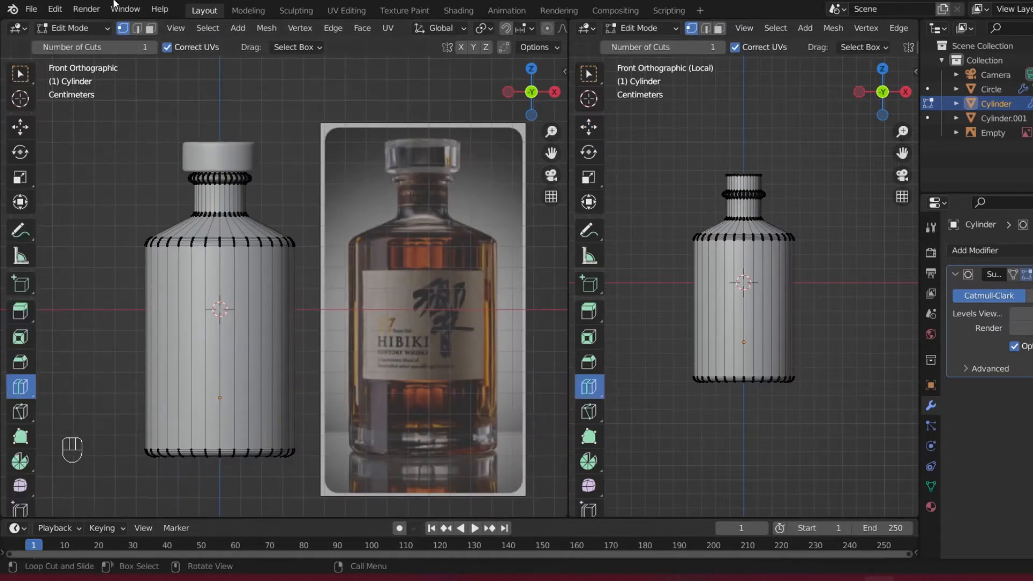
pyautogui.click(139, 28)
pyautogui.click(147, 29)
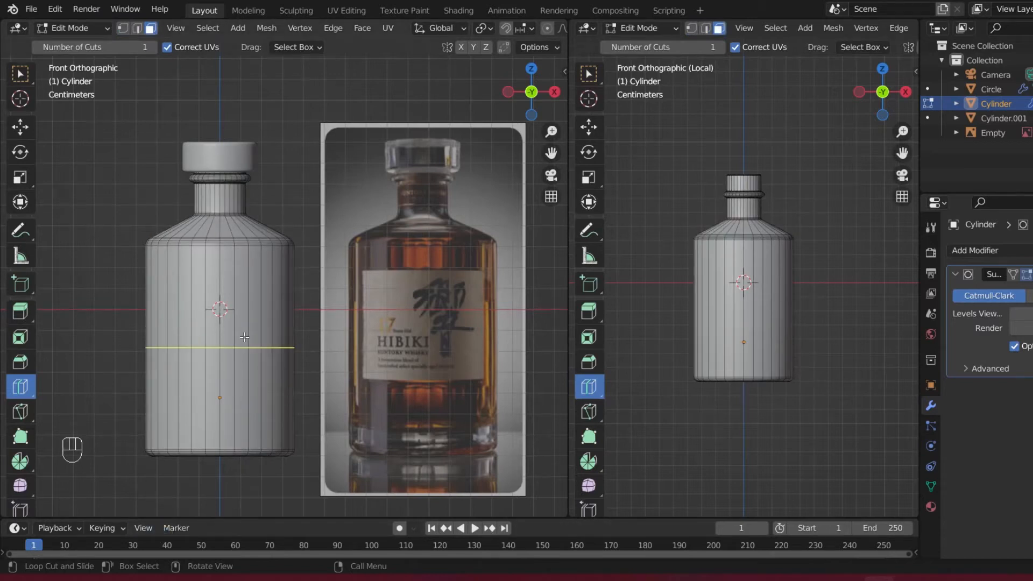
pyautogui.moveTo(246, 313); pyautogui.dragTo(255, 231)
pyautogui.moveTo(231, 390); pyautogui.dragTo(234, 404)
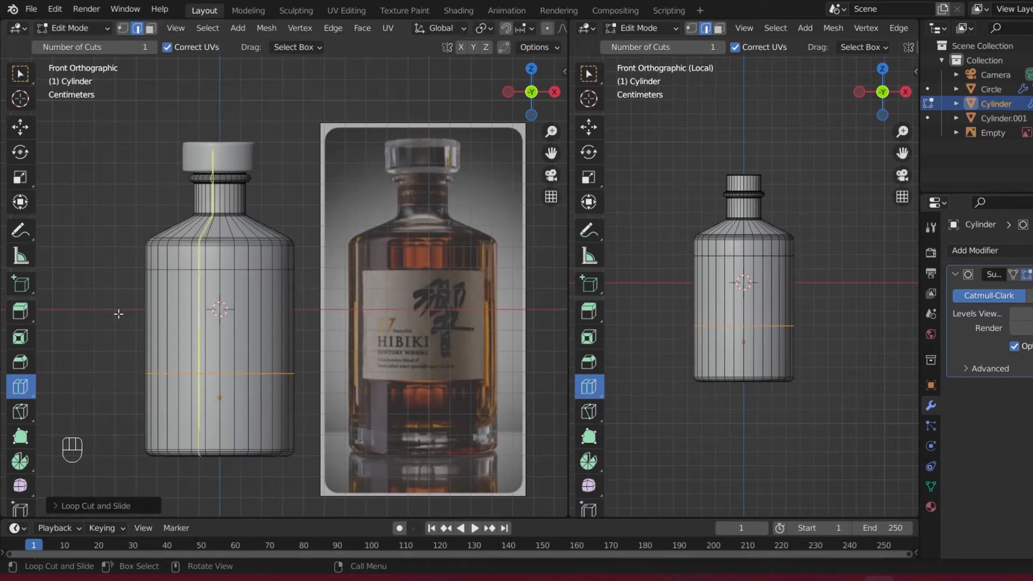
# Duplicate the front-facing body faces between the two loop cuts in place, separate them as a label object, and select it in Object Mode
pyautogui.click(20, 127)
pyautogui.click(151, 27)
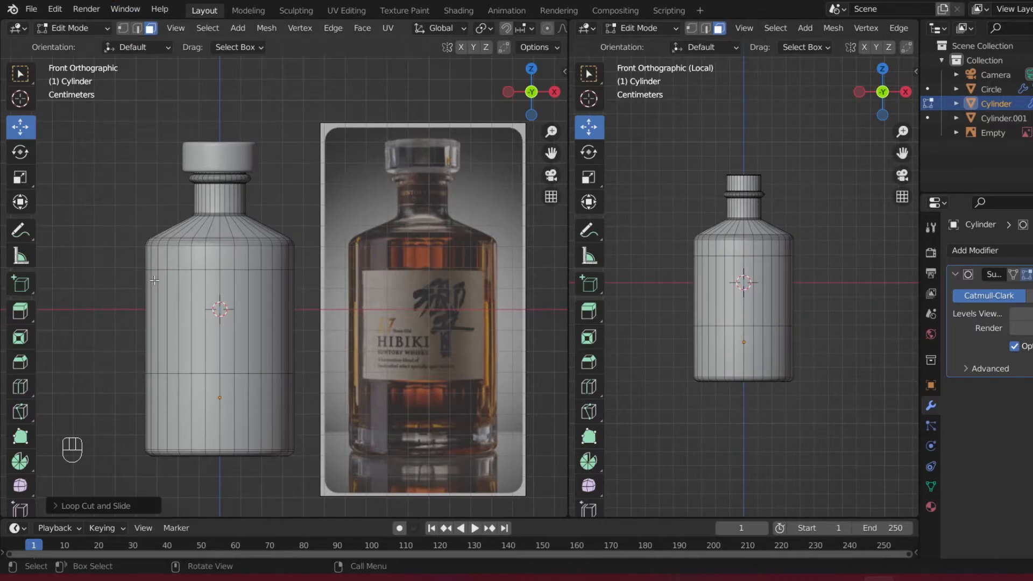
pyautogui.moveTo(154, 281); pyautogui.dragTo(285, 364)
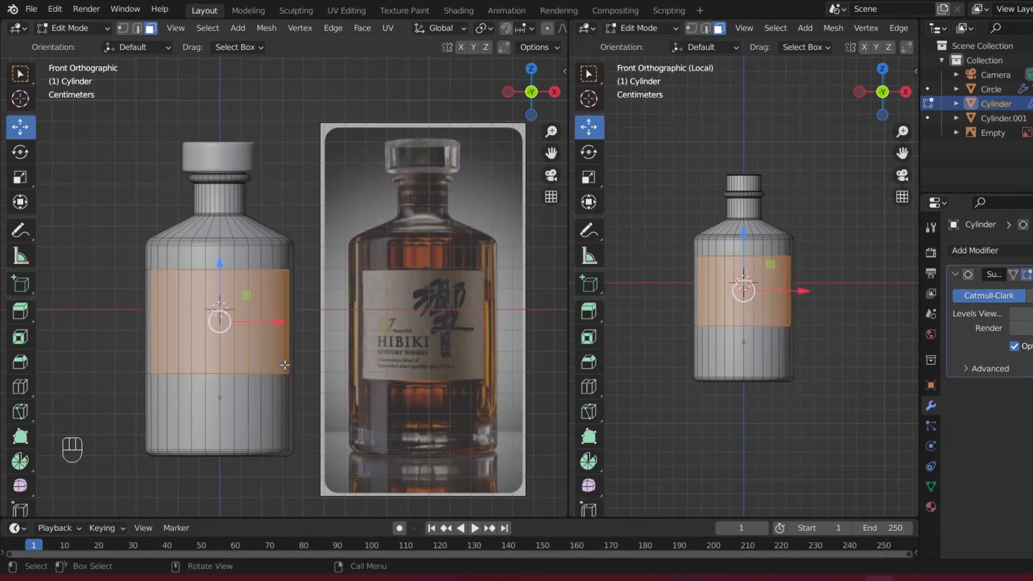
pyautogui.press('shift')
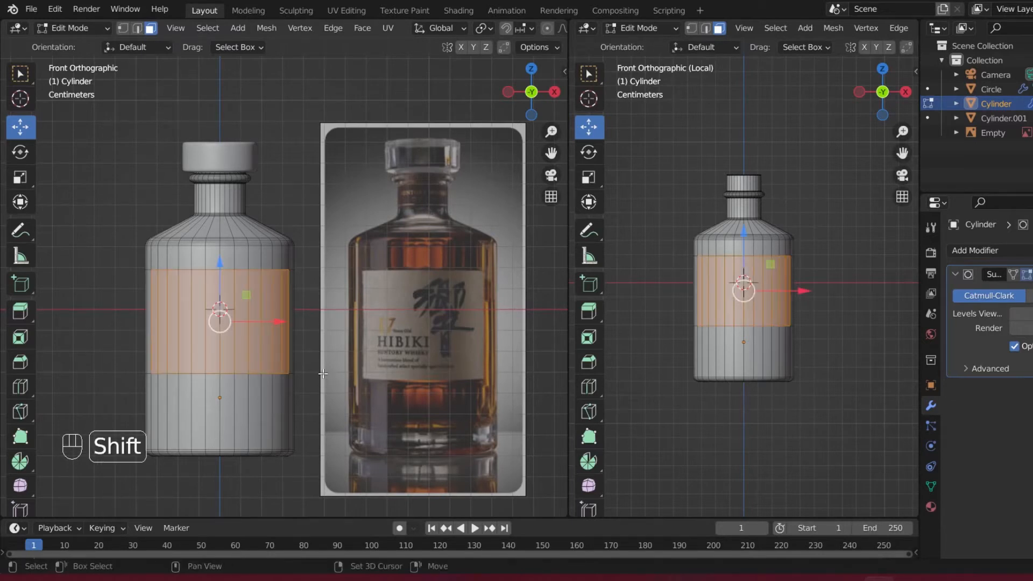
pyautogui.hotkey('shift', 'd')
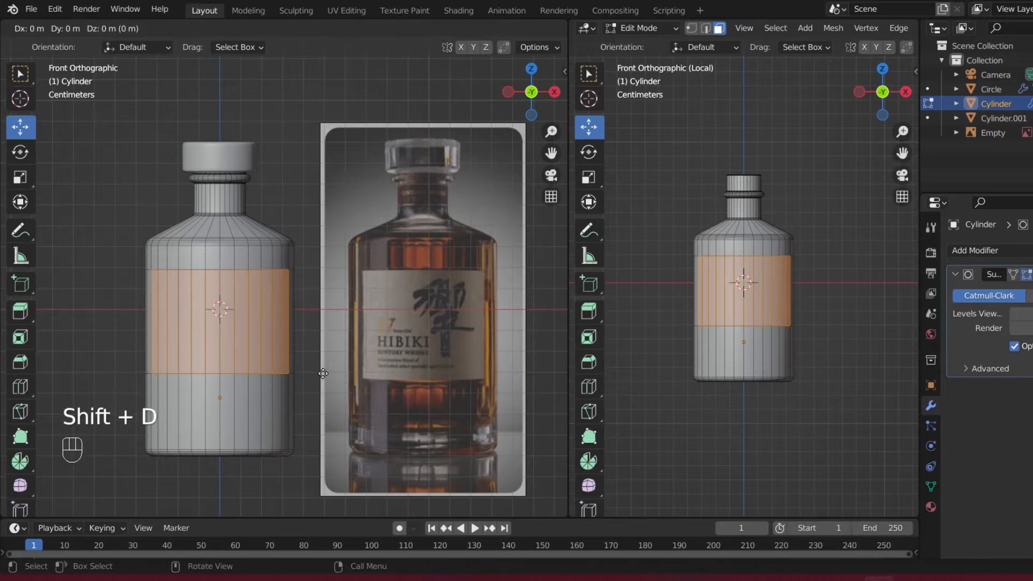
pyautogui.rightClick(323, 373)
pyautogui.press('p')
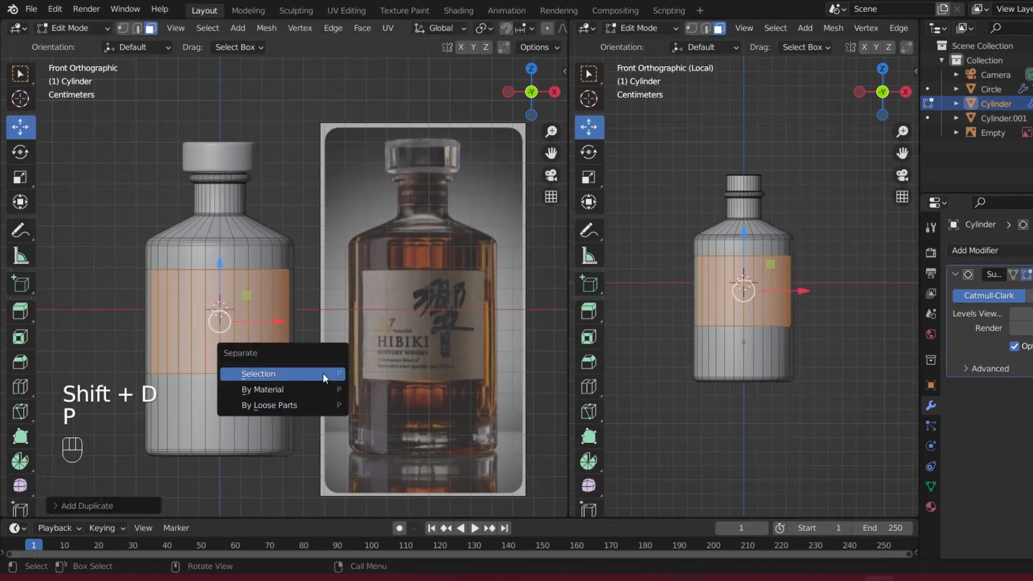
pyautogui.click(323, 373)
pyautogui.press('Tab')
pyautogui.press('Tab')
pyautogui.press('Tab')
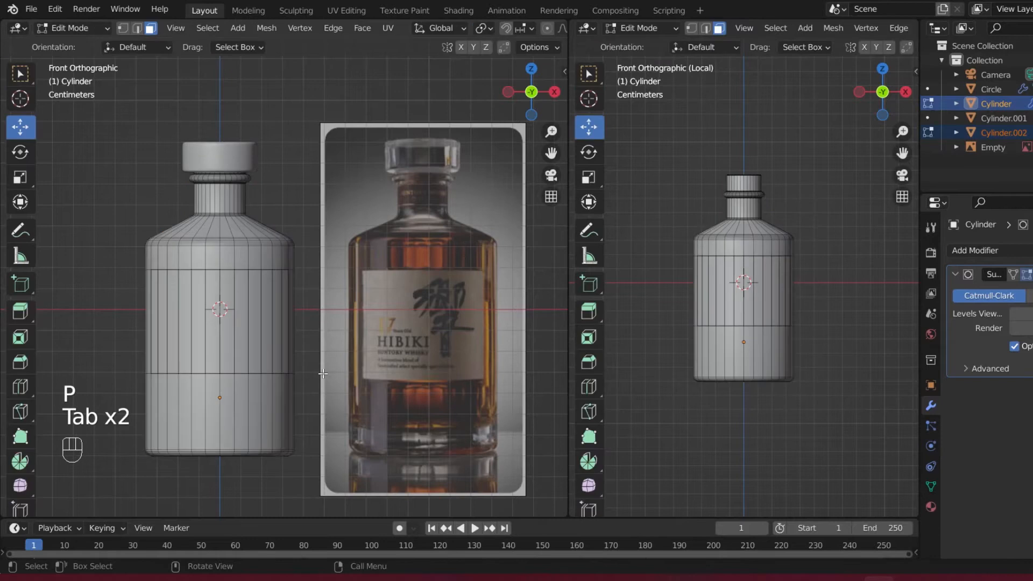
pyautogui.click(264, 371)
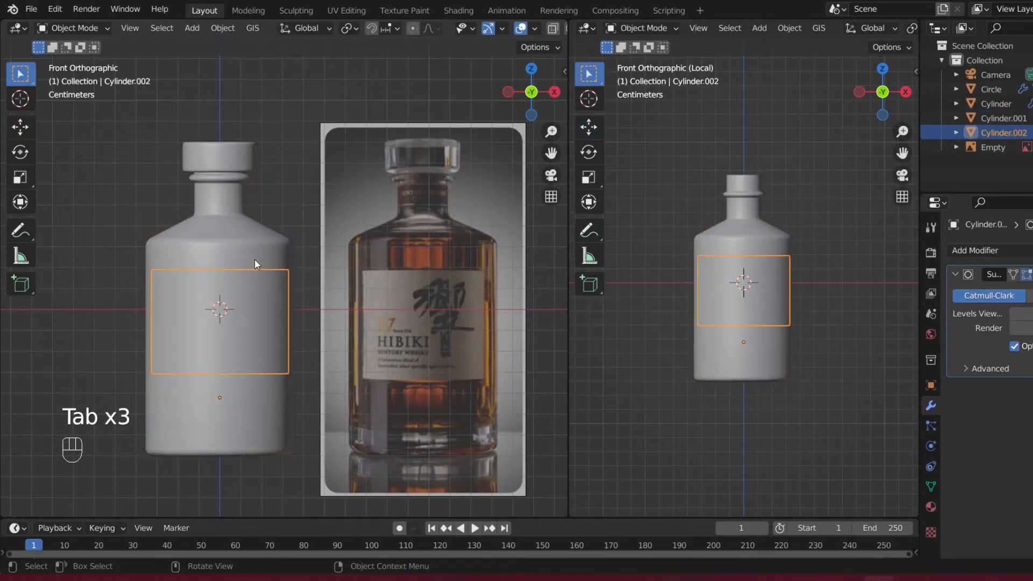
# Add two loop cuts around the outer bottle's neck, one just above the shoulder and one just below the ring
pyautogui.click(201, 193)
pyautogui.press('Tab')
pyautogui.scroll(4, 246, 236)
pyautogui.keyDown('shift'); pyautogui.moveTo(246, 235); pyautogui.dragTo(452, 441, button='middle'); pyautogui.keyUp('shift')
pyautogui.scroll(-3, 246, 236)
pyautogui.keyDown('shift'); pyautogui.moveTo(246, 236); pyautogui.dragTo(246, 232, button='middle'); pyautogui.keyUp('shift')
pyautogui.click(20, 386)
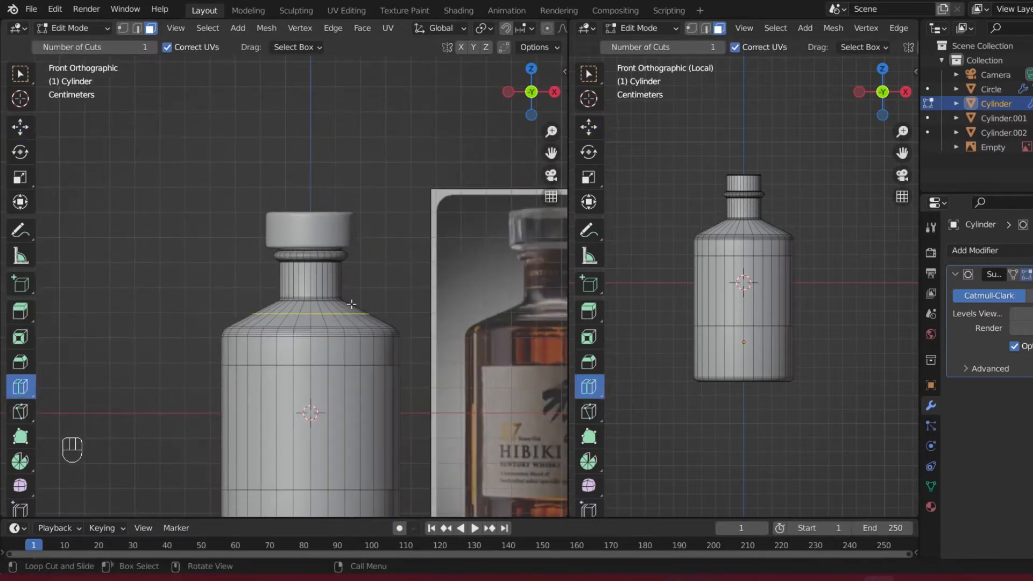
pyautogui.scroll(1, 350, 295)
pyautogui.scroll(2, 349, 295)
pyautogui.keyDown('shift'); pyautogui.moveTo(372, 327); pyautogui.dragTo(250, 307, button='middle'); pyautogui.keyUp('shift')
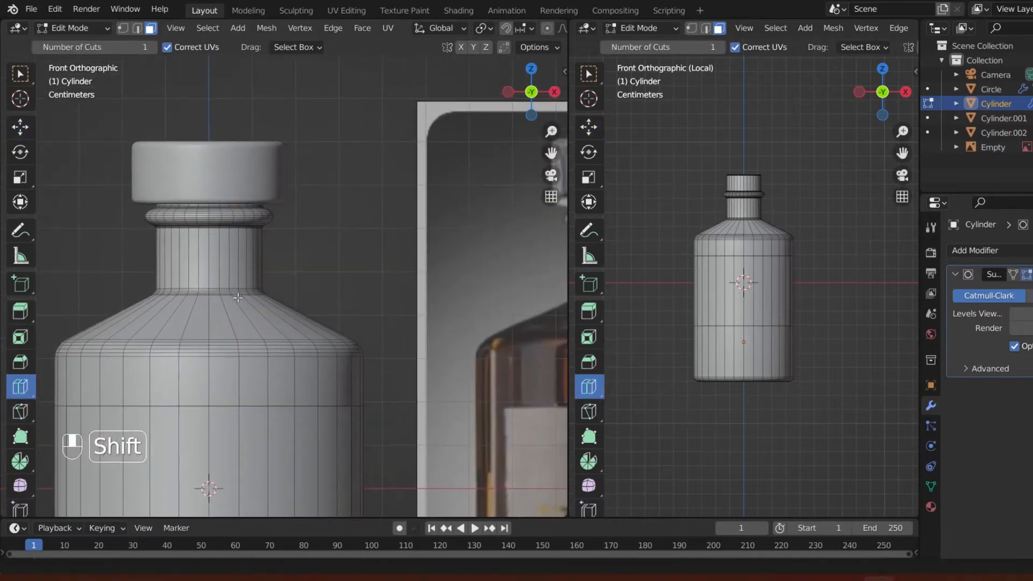
pyautogui.scroll(-2, 252, 281)
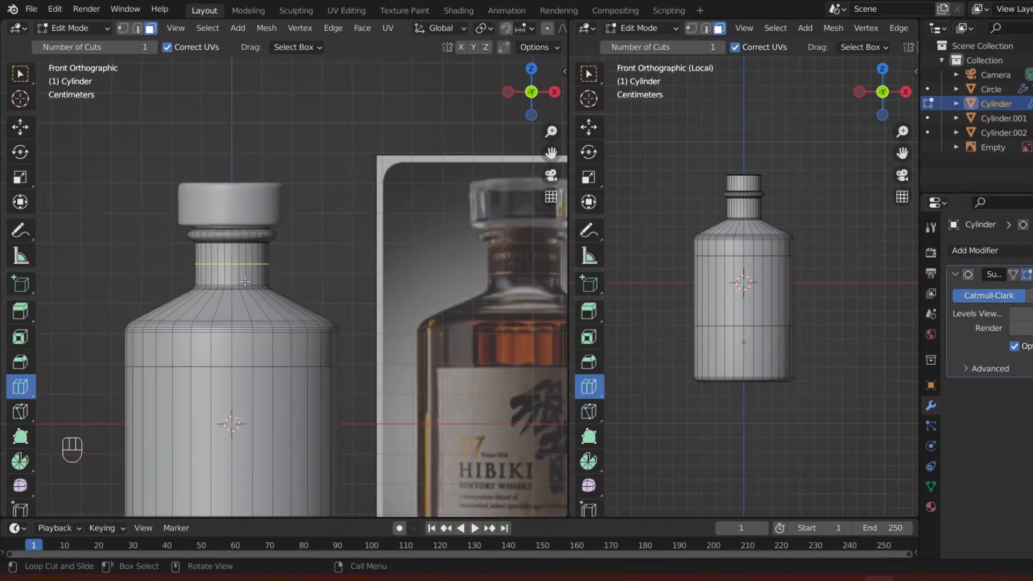
pyautogui.moveTo(244, 281); pyautogui.dragTo(246, 293)
pyautogui.moveTo(248, 257); pyautogui.dragTo(258, 242)
# With X-ray on, select all neck faces between the new loops, duplicate them in place and separate them into their own object
pyautogui.click(22, 130)
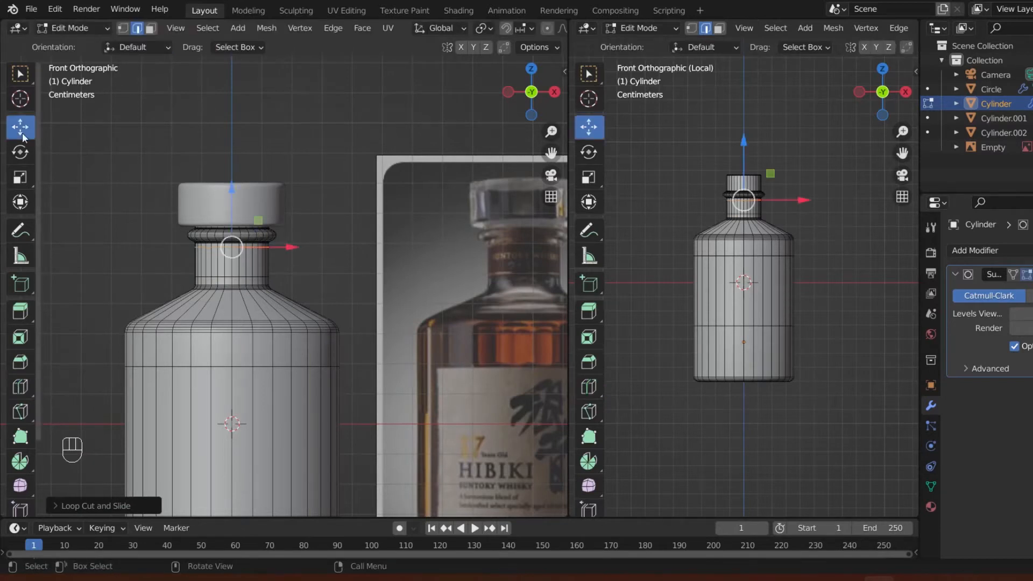
pyautogui.click(153, 29)
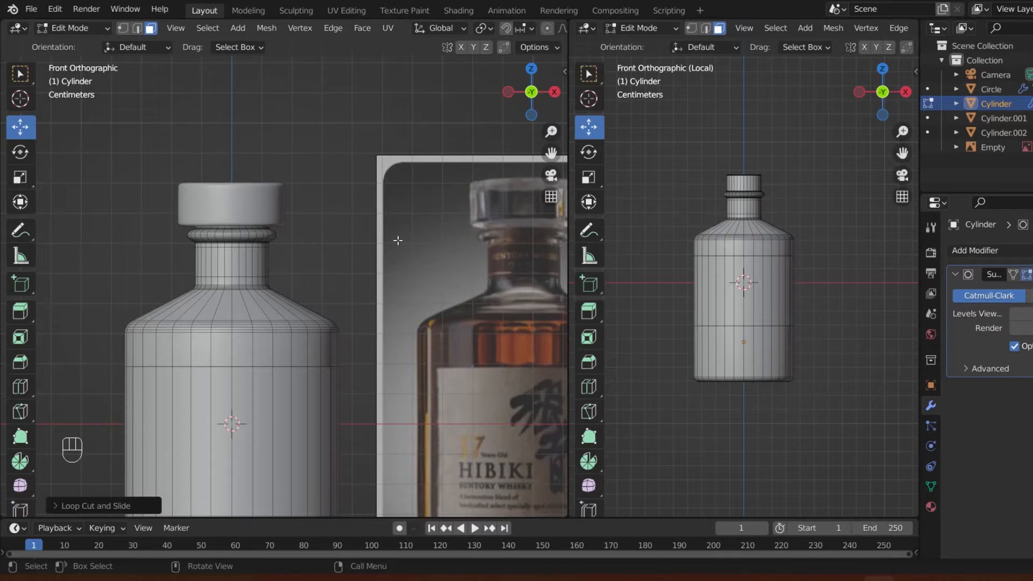
pyautogui.press('KP_5')
pyautogui.press('KP_1')
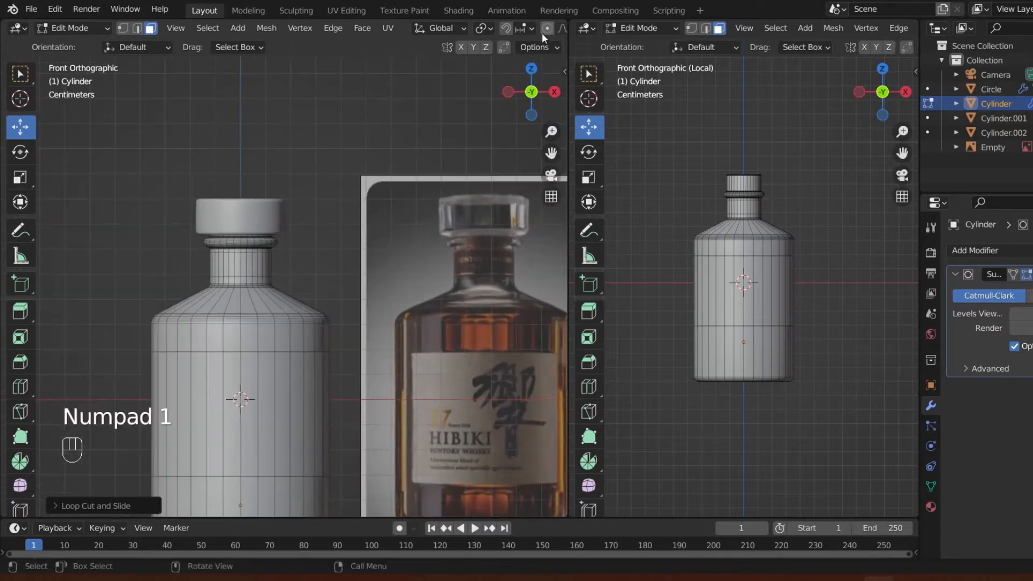
pyautogui.press('Tab')
pyautogui.press('Tab')
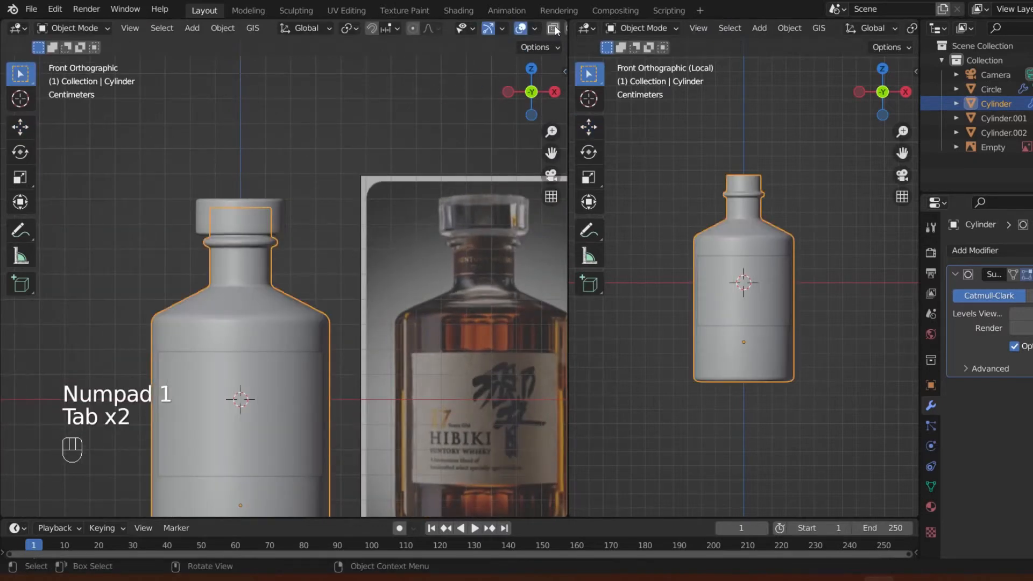
pyautogui.press('Tab')
pyautogui.keyDown('alt'); pyautogui.click(190, 256); pyautogui.keyUp('alt')
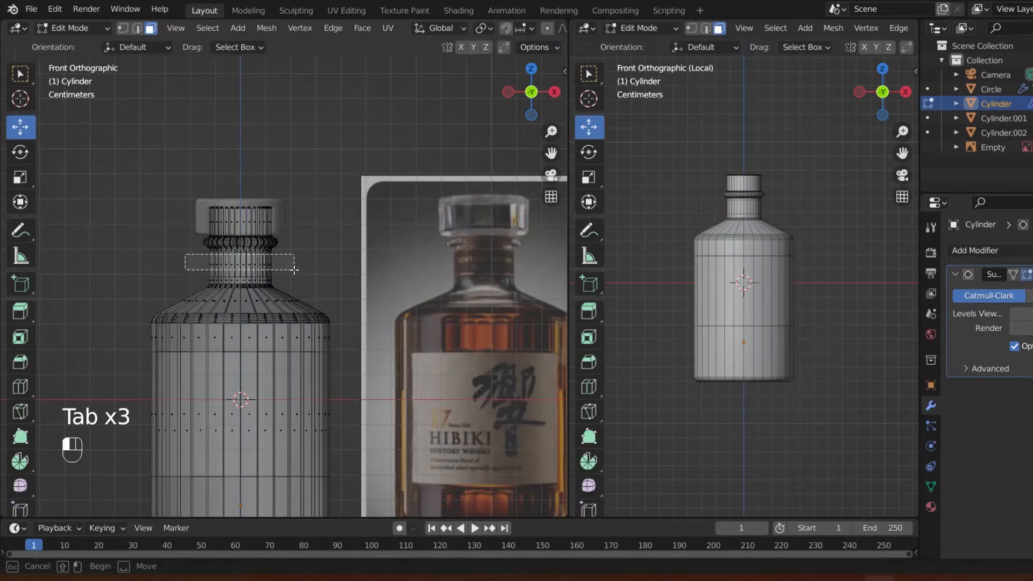
pyautogui.hotkey('shift', 'd')
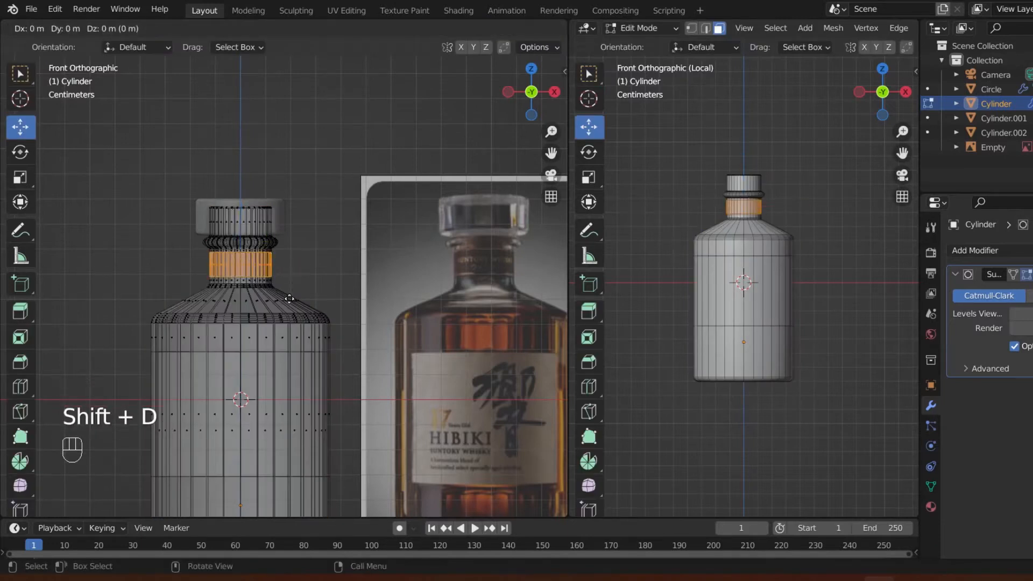
pyautogui.rightClick(289, 299)
pyautogui.press('p')
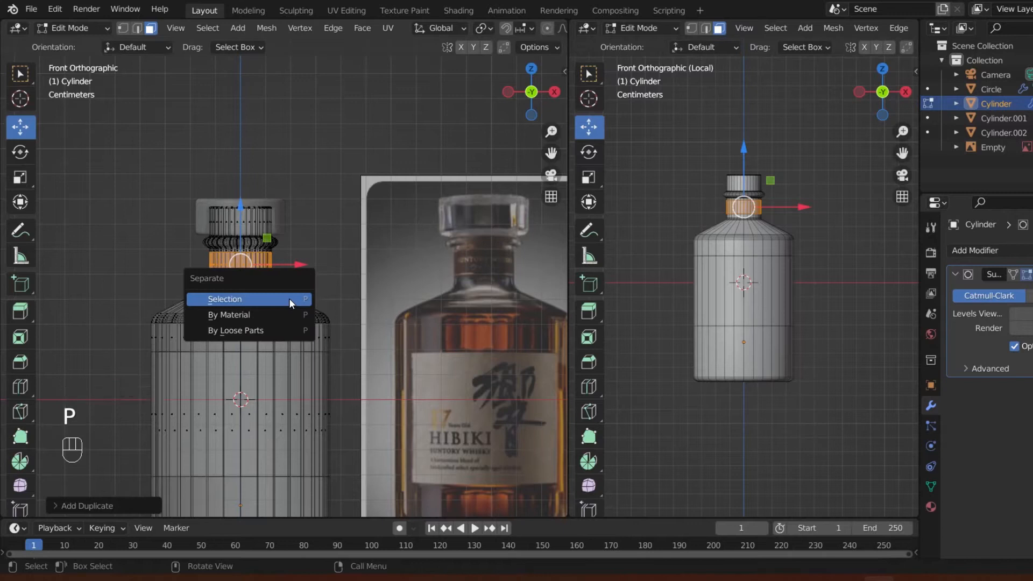
pyautogui.click(289, 298)
pyautogui.press('Tab')
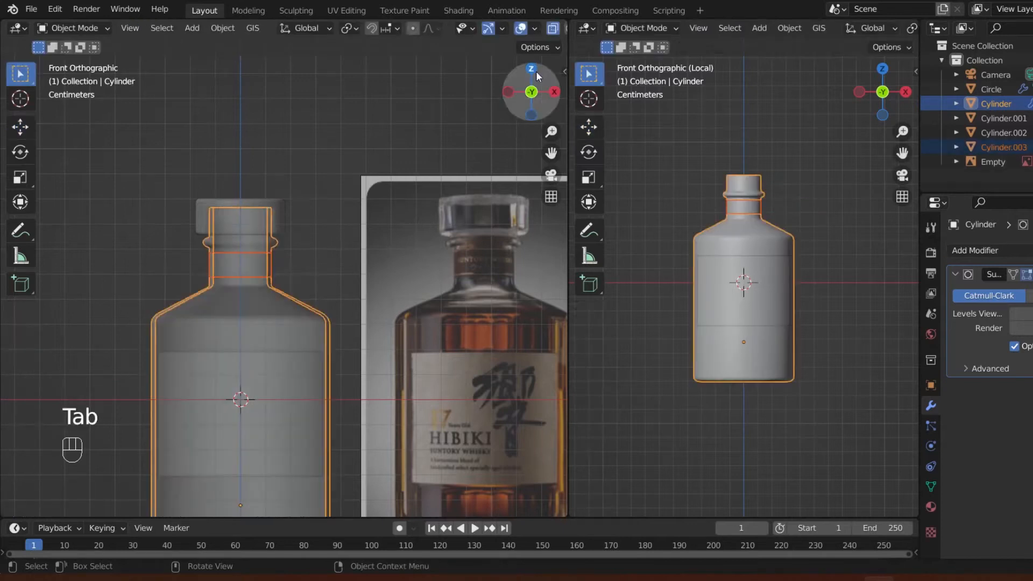
# Turn off X-ray display and select only the separated neck band object in Object Mode
pyautogui.scroll(-2, 209, 296)
pyautogui.scroll(3, 256, 267)
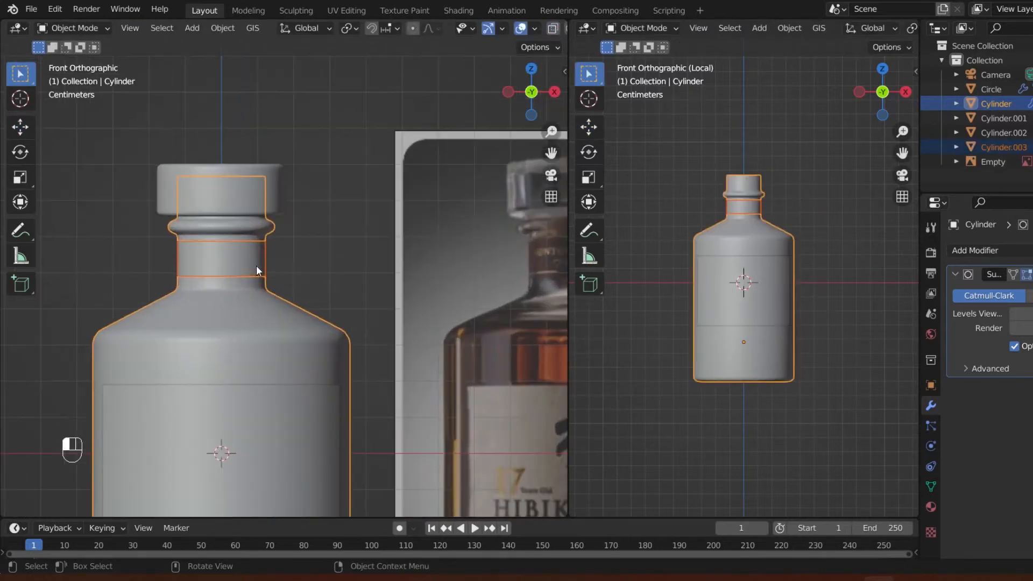
pyautogui.click(256, 267)
pyautogui.scroll(1, 292, 235)
pyautogui.moveTo(292, 235); pyautogui.dragTo(292, 236, button='middle')
pyautogui.press('KP_1')
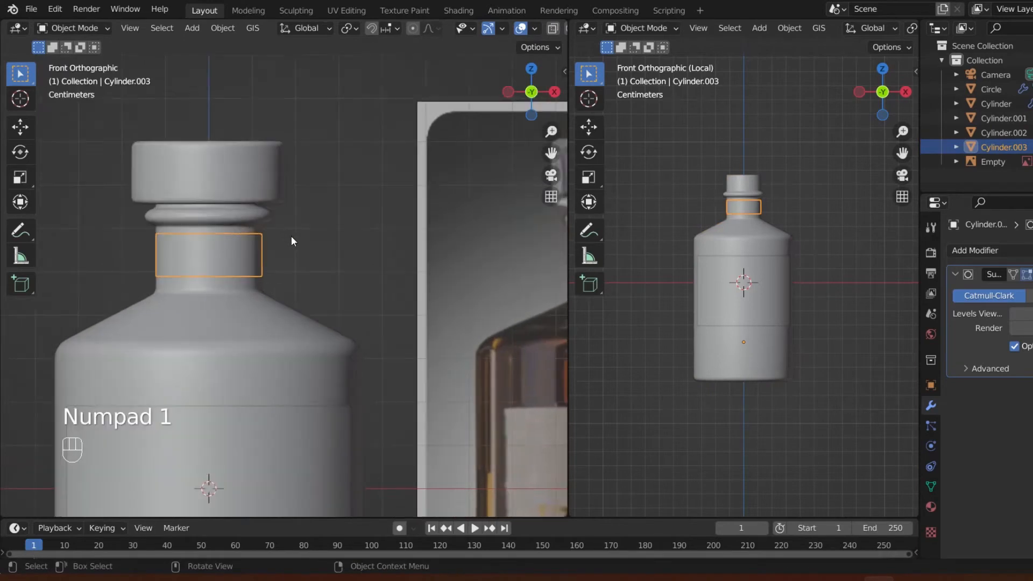
pyautogui.scroll(-3, 292, 238)
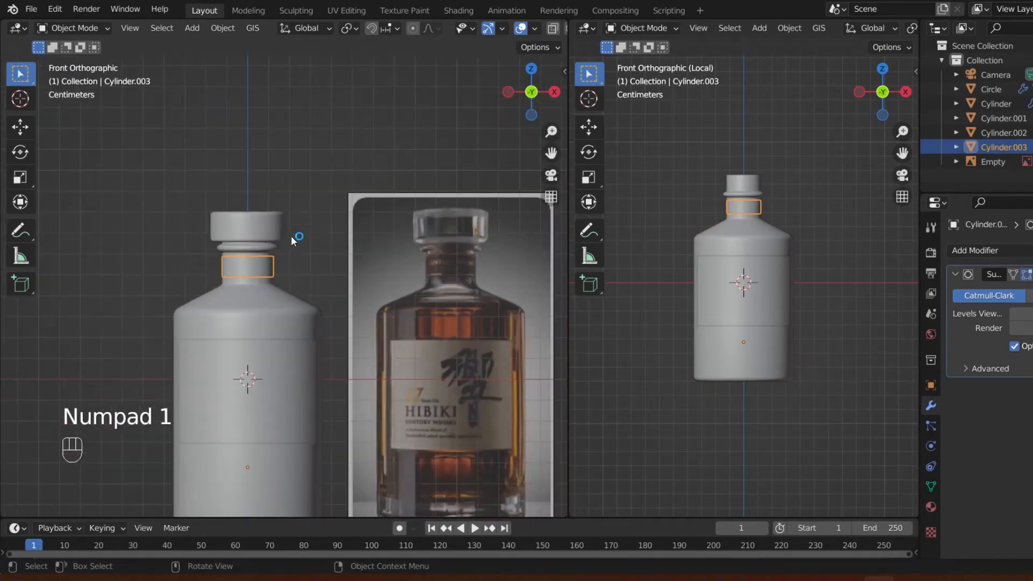
pyautogui.scroll(5, 292, 238)
pyautogui.scroll(-4, 281, 255)
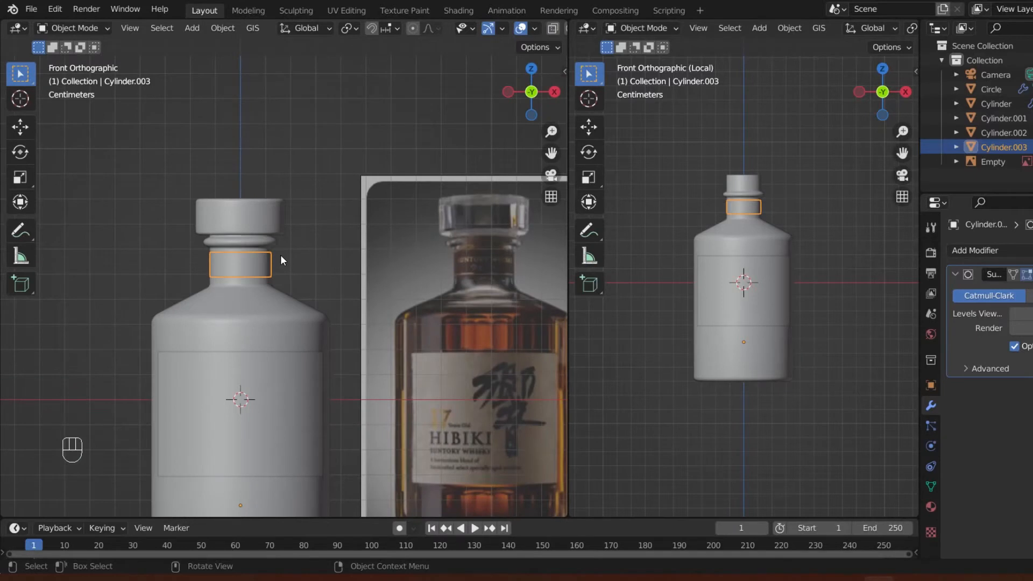
pyautogui.scroll(5, 282, 261)
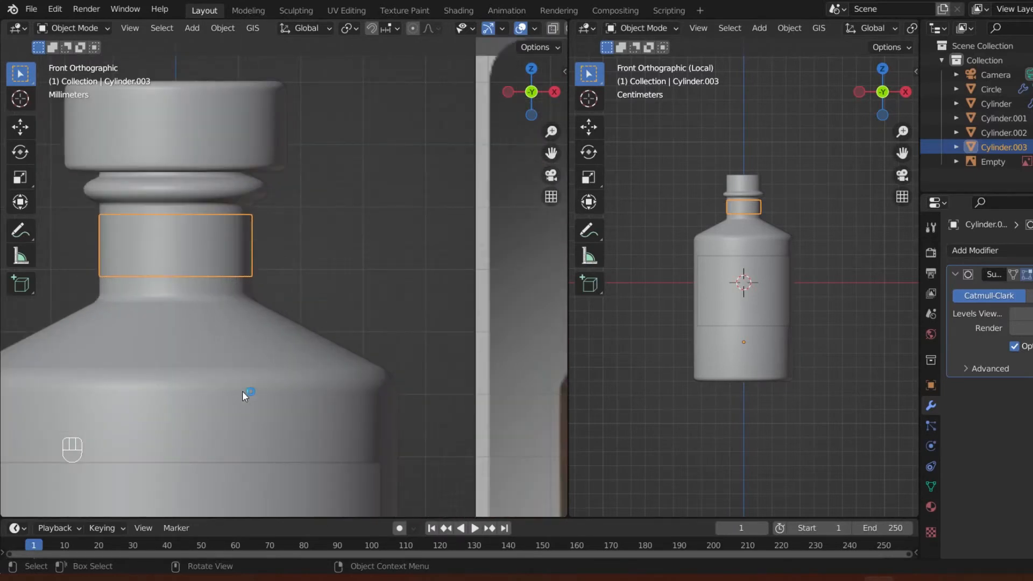
pyautogui.click(223, 277)
pyautogui.click(228, 247)
pyautogui.click(189, 342)
pyautogui.click(189, 260)
pyautogui.click(190, 260)
pyautogui.click(218, 279)
pyautogui.click(233, 257)
pyautogui.click(223, 293)
pyautogui.click(218, 273)
pyautogui.press('s')
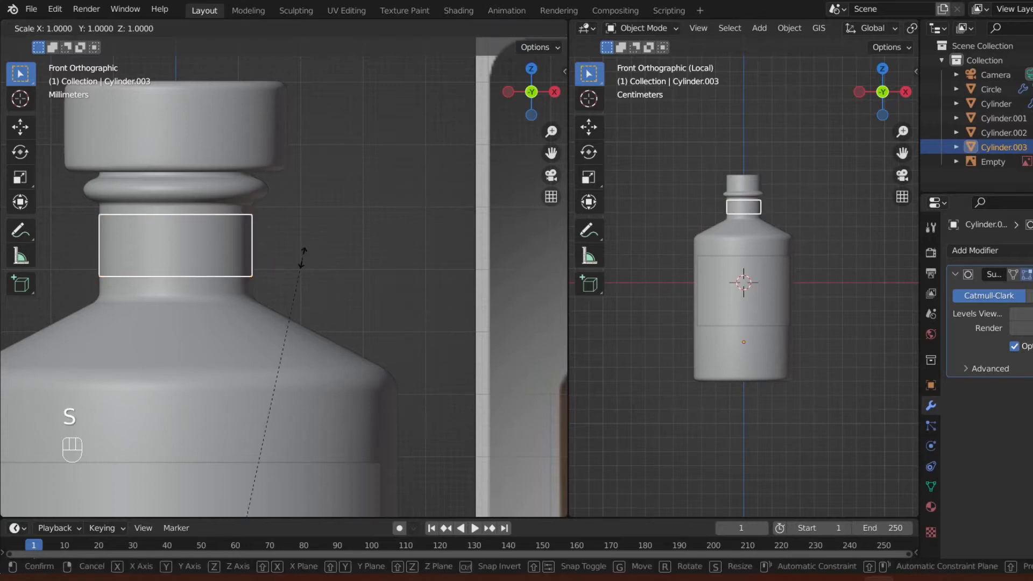
pyautogui.rightClick(303, 258)
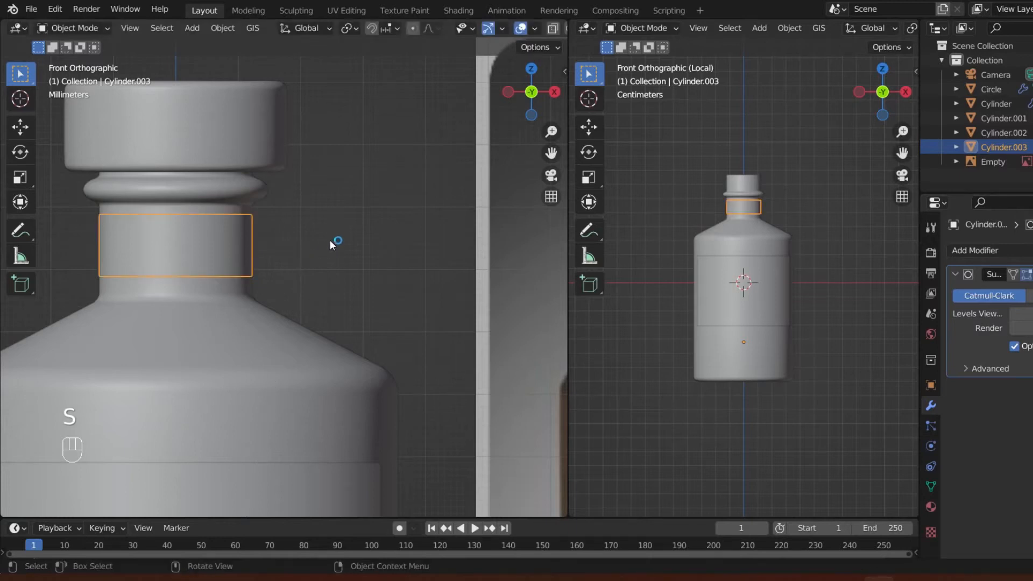
pyautogui.scroll(-3, 331, 240)
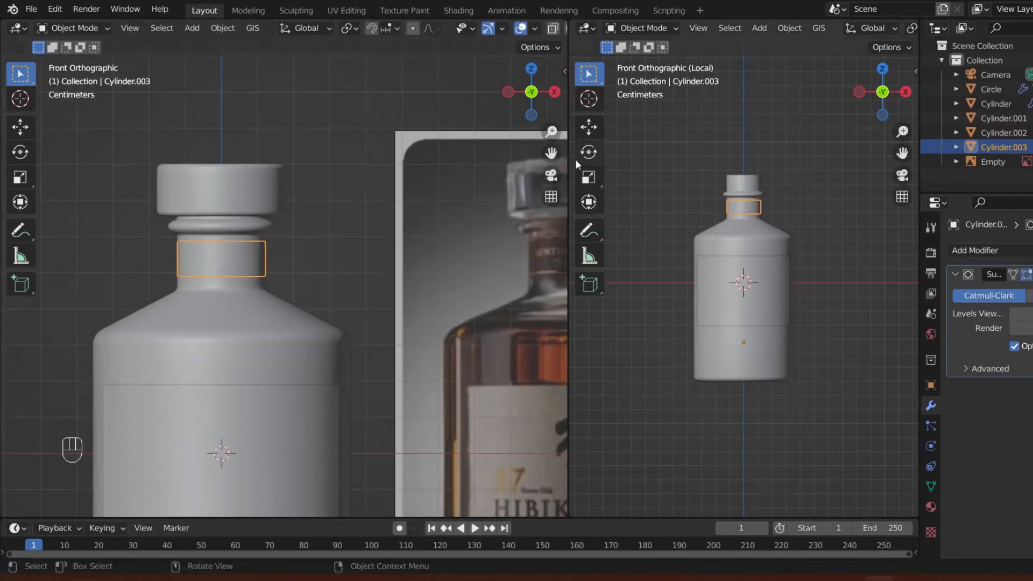
pyautogui.moveTo(550, 152); pyautogui.dragTo(515, 183)
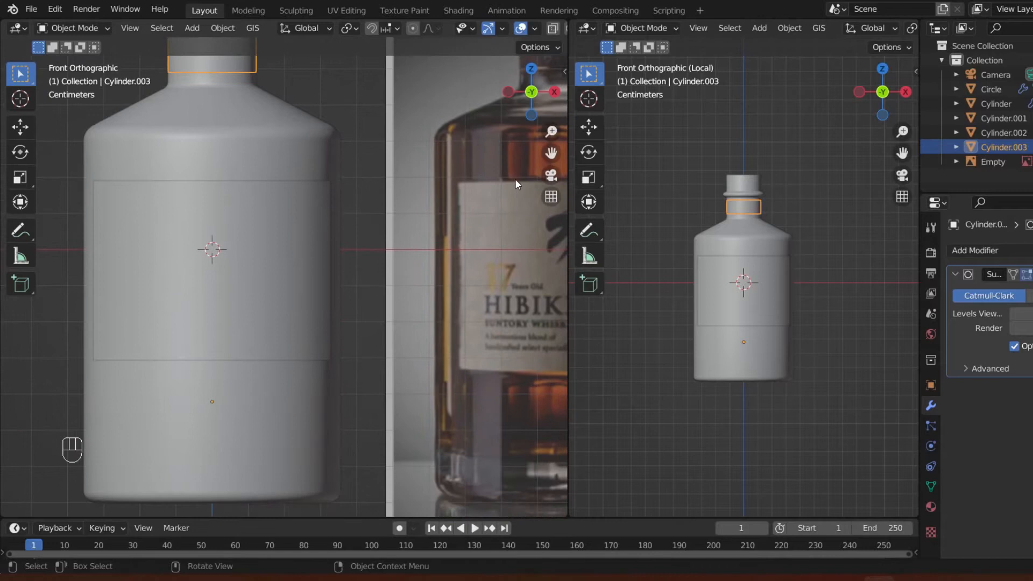
pyautogui.scroll(-3, 516, 185)
pyautogui.scroll(4, 475, 208)
pyautogui.scroll(-5, 431, 248)
pyautogui.scroll(1, 368, 254)
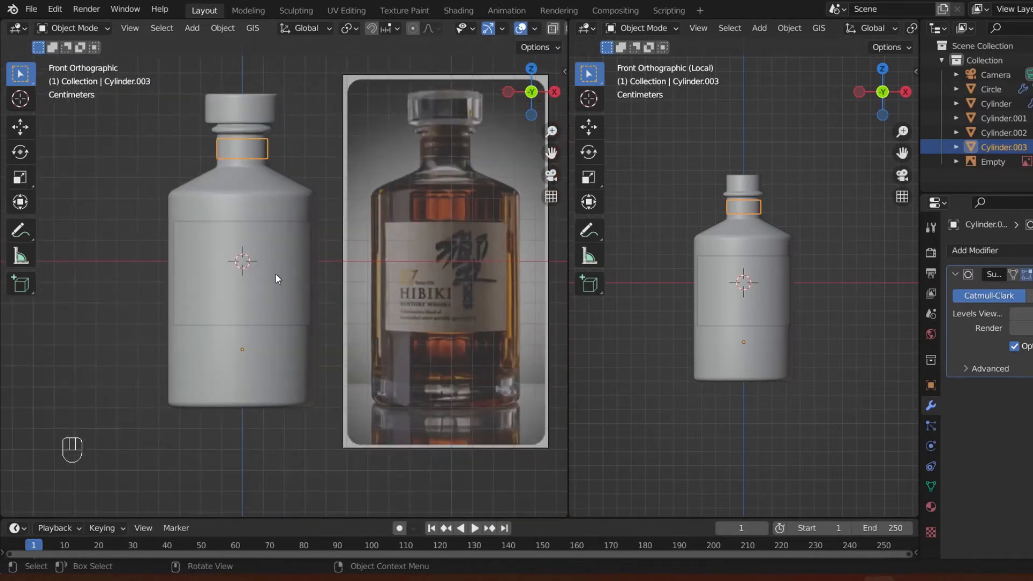
pyautogui.click(275, 278)
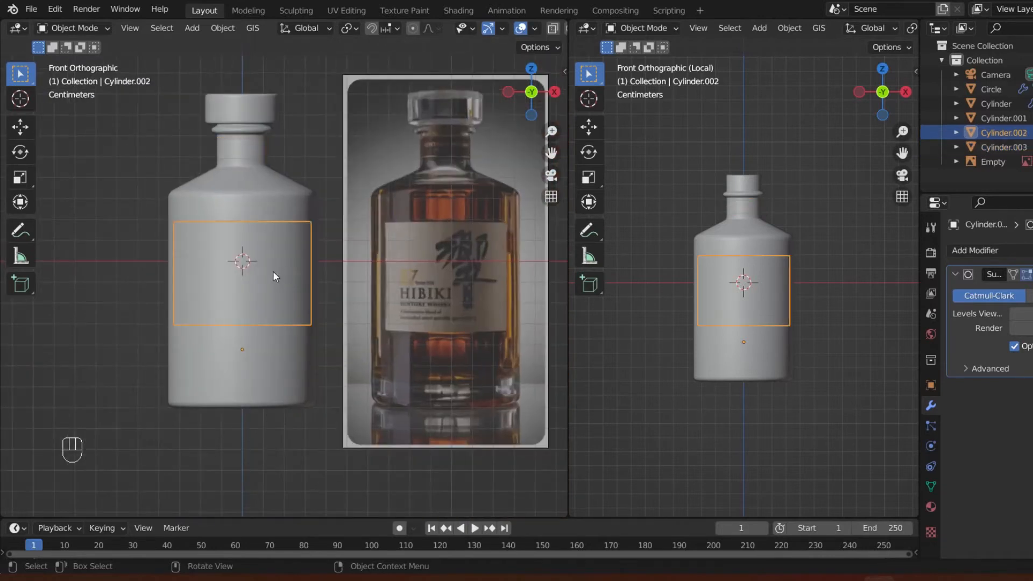
pyautogui.click(244, 150)
pyautogui.press('s')
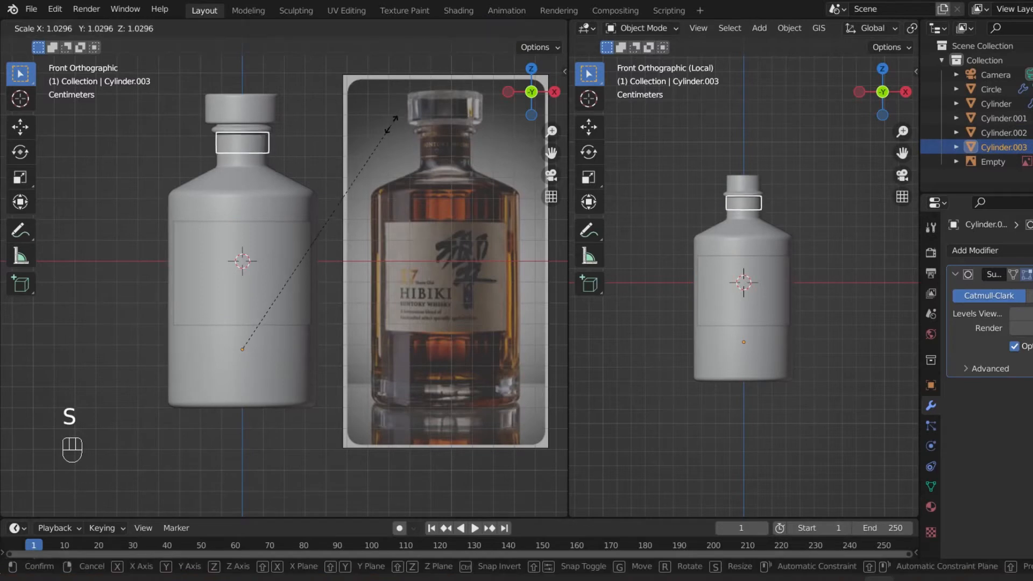
pyautogui.rightClick(394, 122)
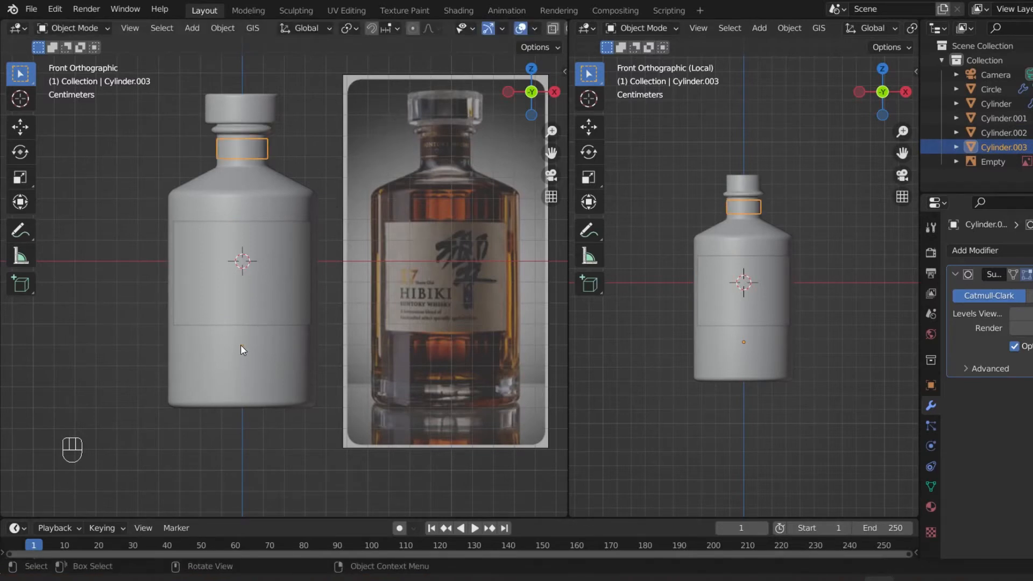
pyautogui.press('s')
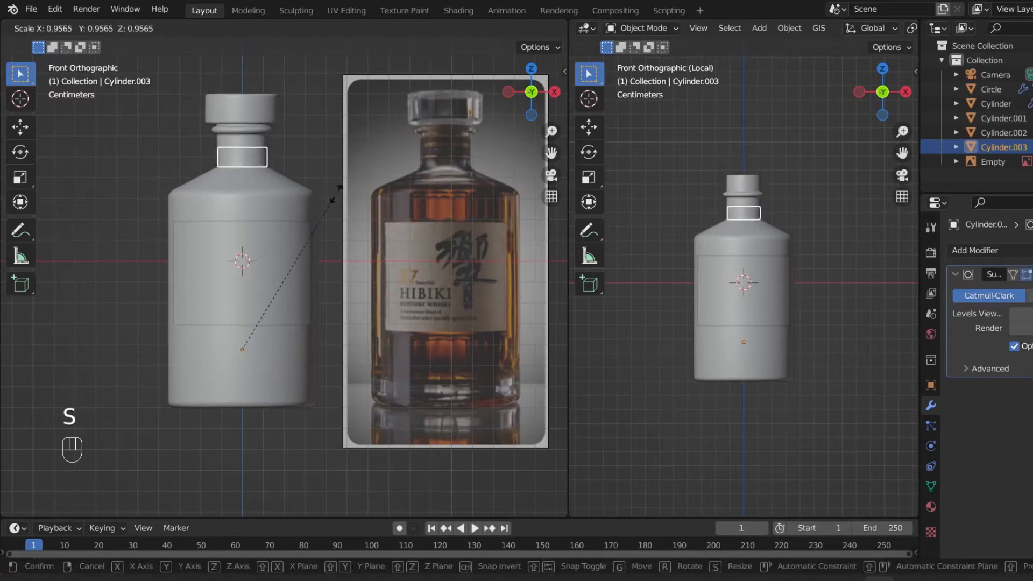
pyautogui.click(376, 183)
pyautogui.press('r')
pyautogui.rightClick(511, 225)
pyautogui.scroll(1, 309, 267)
pyautogui.scroll(-1, 310, 268)
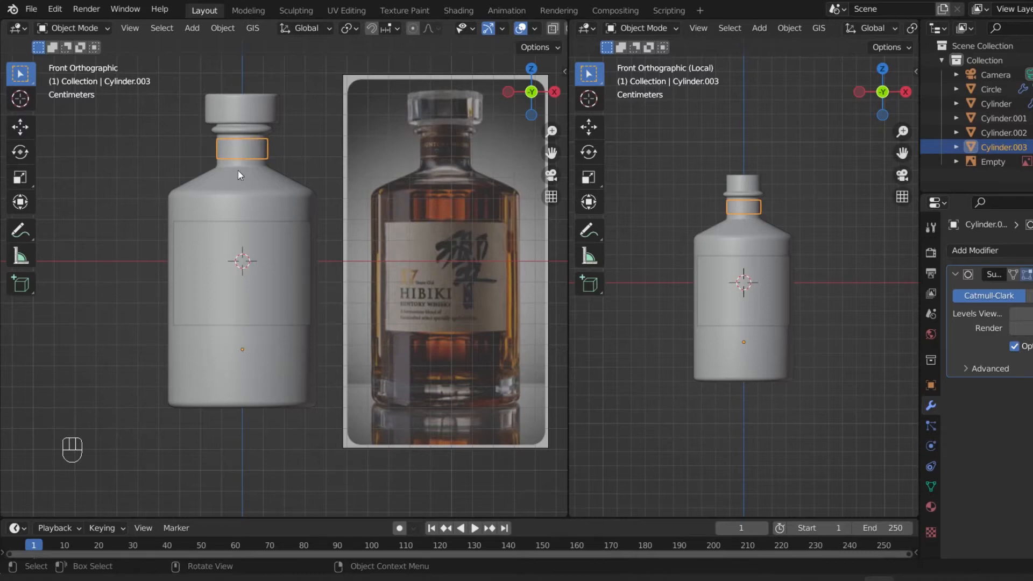
pyautogui.press('s')
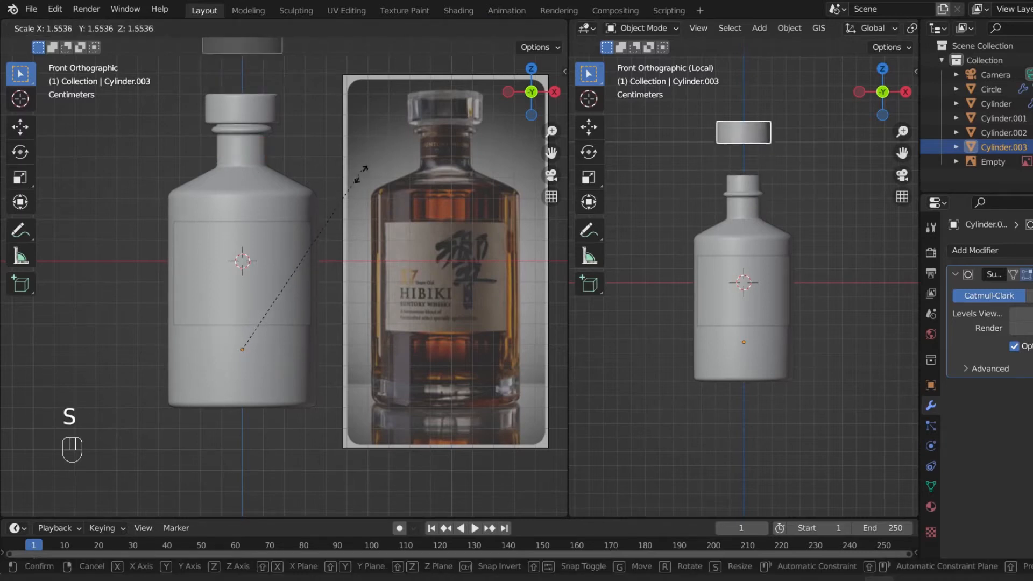
pyautogui.rightClick(347, 274)
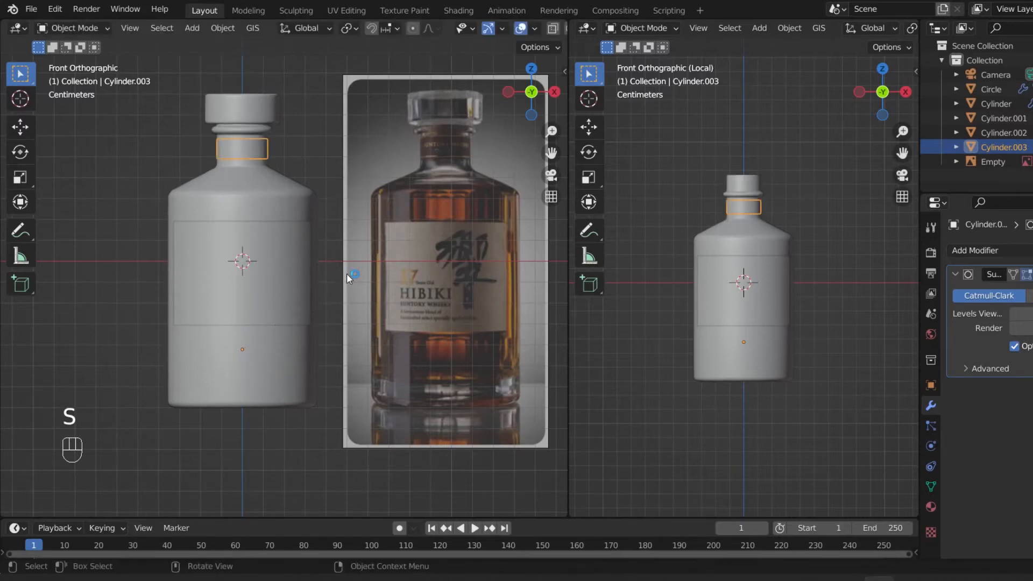
# Compare the origin points of the front label, neck band and outer bottle, ending with the neck band selected
pyautogui.click(295, 312)
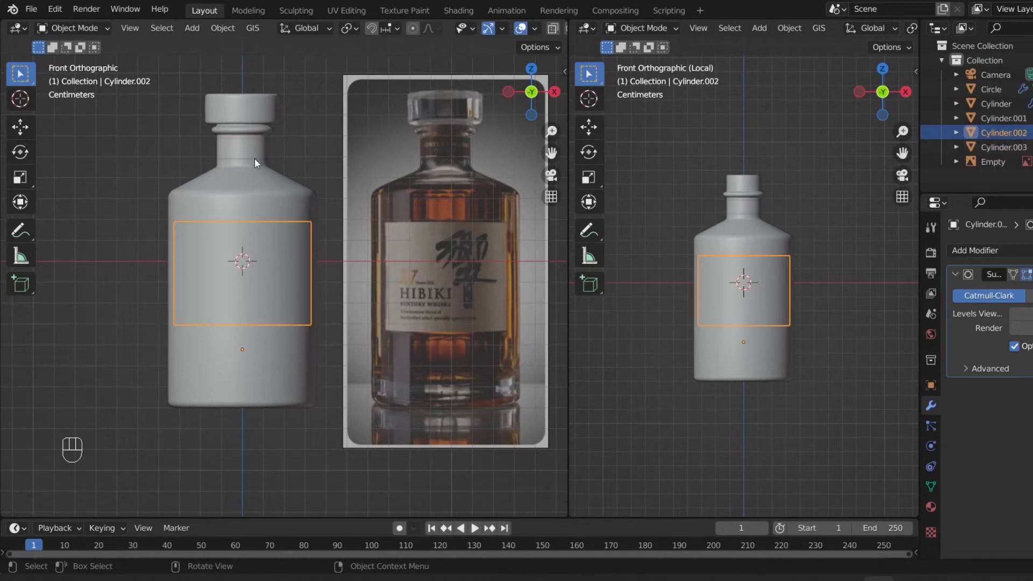
pyautogui.click(236, 160)
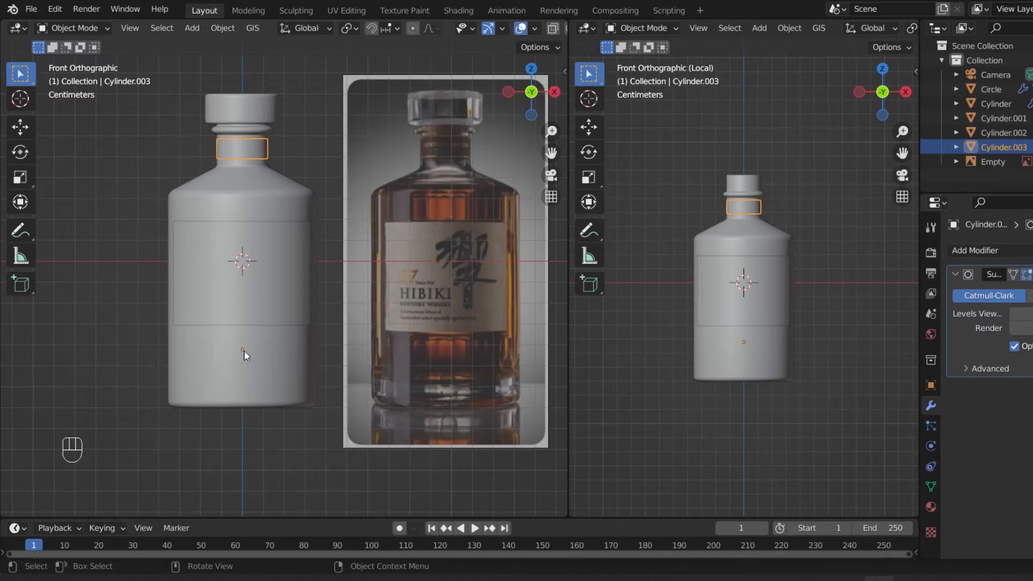
pyautogui.click(250, 207)
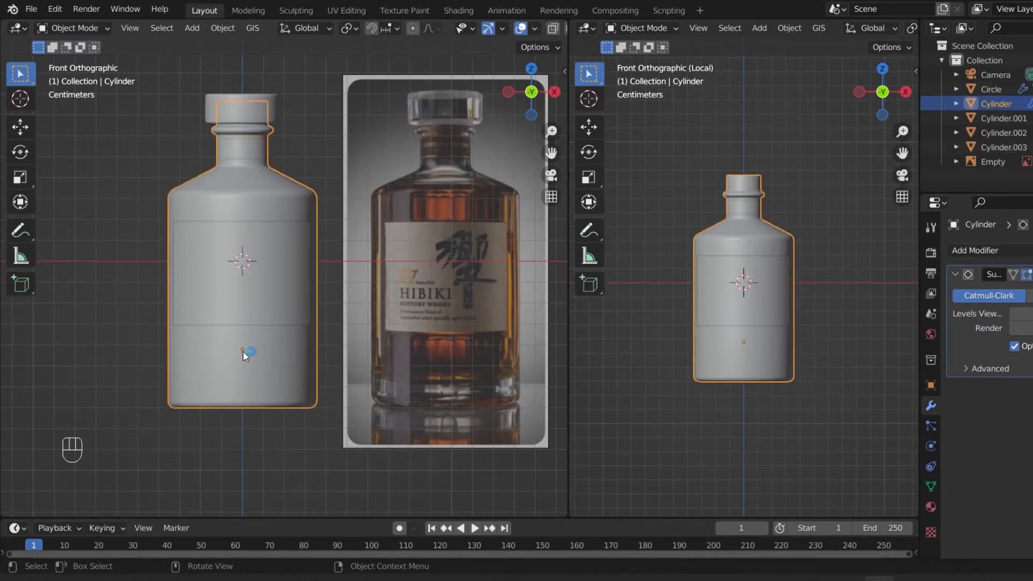
pyautogui.click(243, 153)
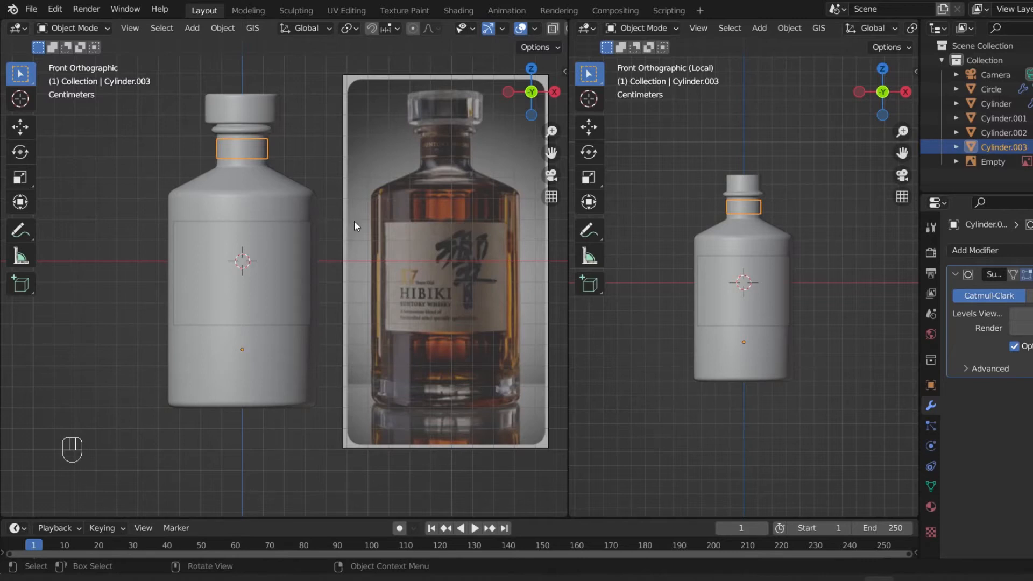
# Check the Spacebar Action setting in the Keymap preferences, then close the preferences
pyautogui.press('space')
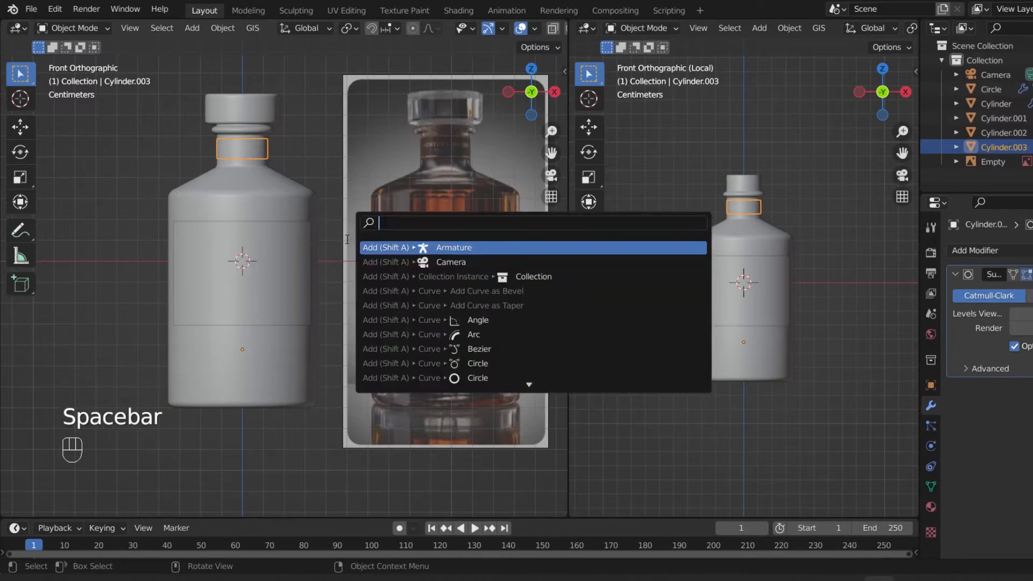
pyautogui.press('space')
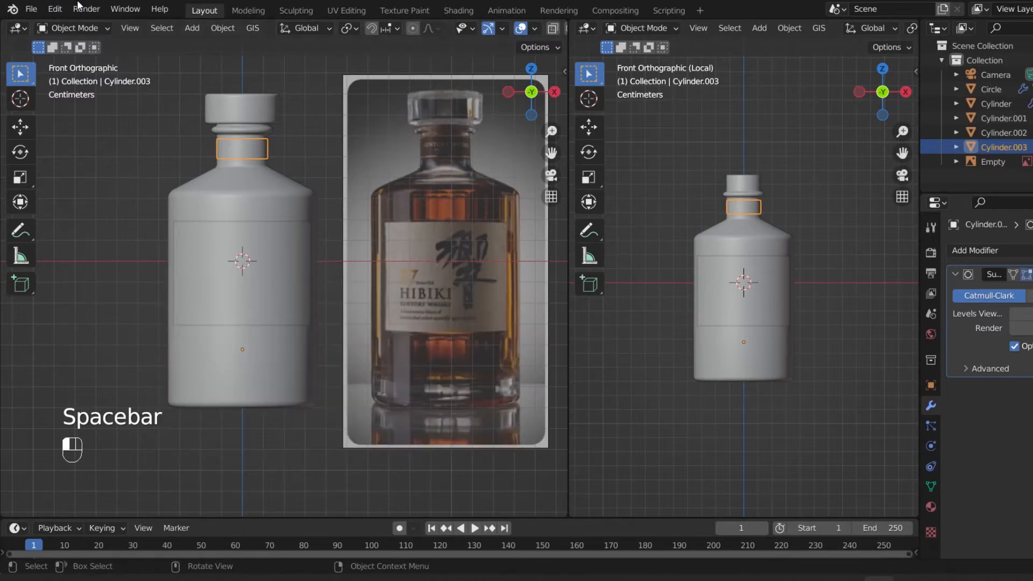
pyautogui.click(55, 8)
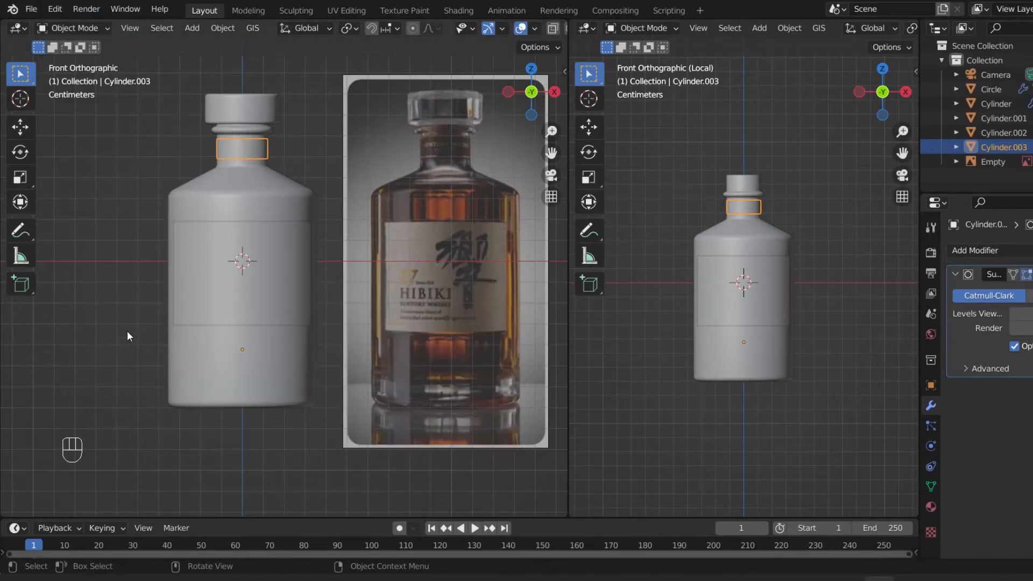
pyautogui.press('space')
pyautogui.click(55, 9)
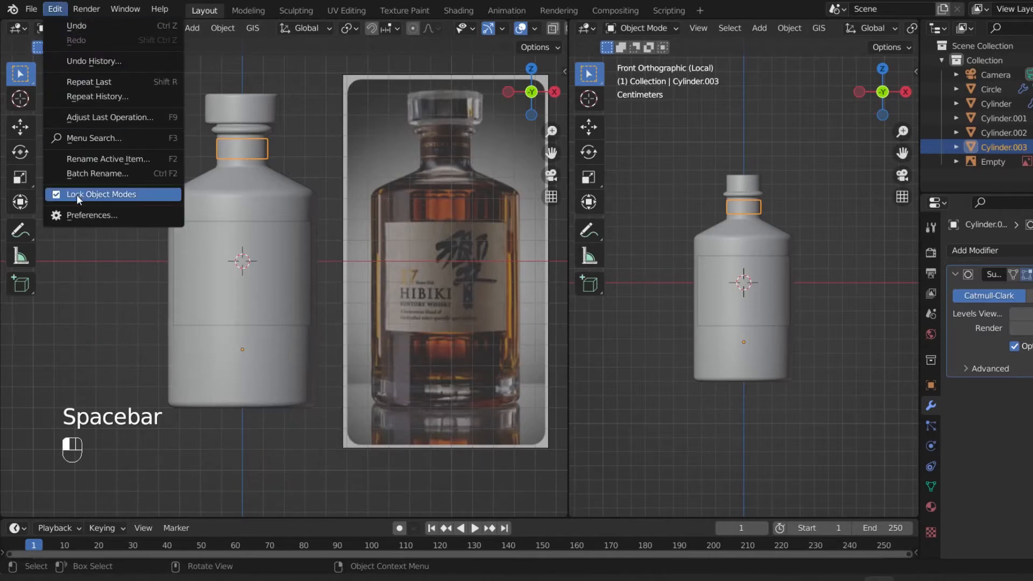
pyautogui.click(73, 215)
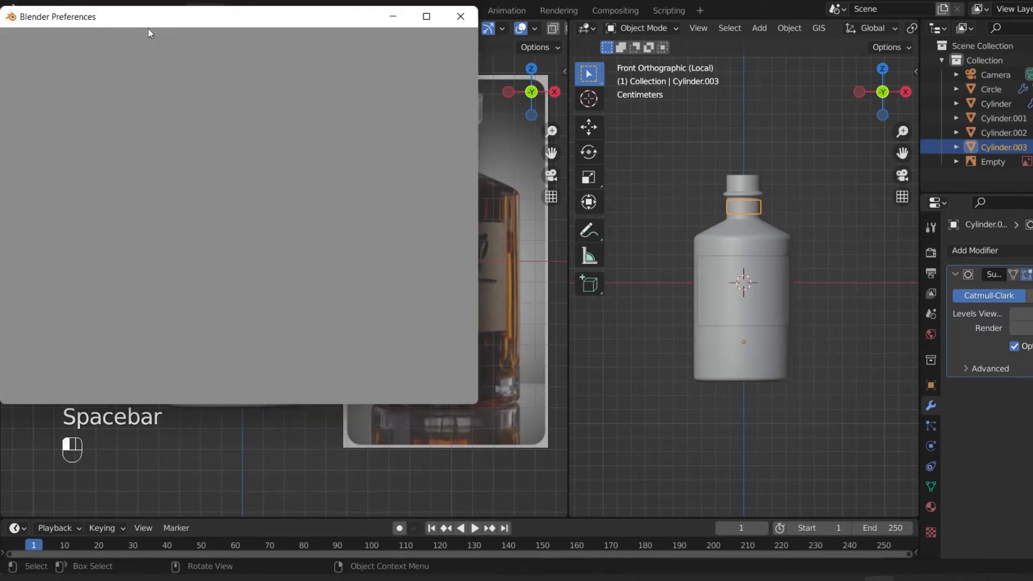
pyautogui.moveTo(159, 25); pyautogui.dragTo(208, 21)
pyautogui.click(206, 59)
pyautogui.click(153, 187)
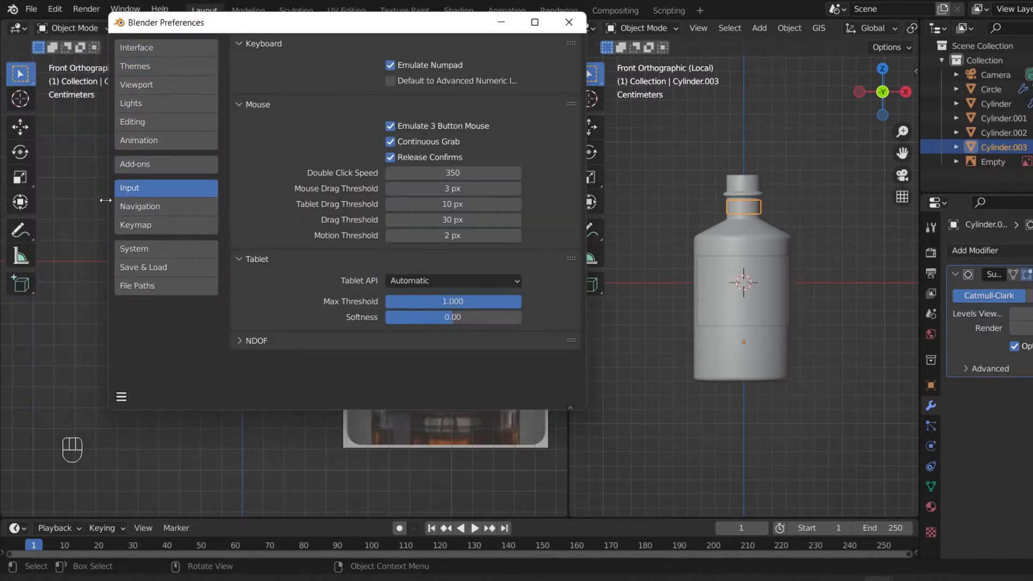
pyautogui.click(198, 221)
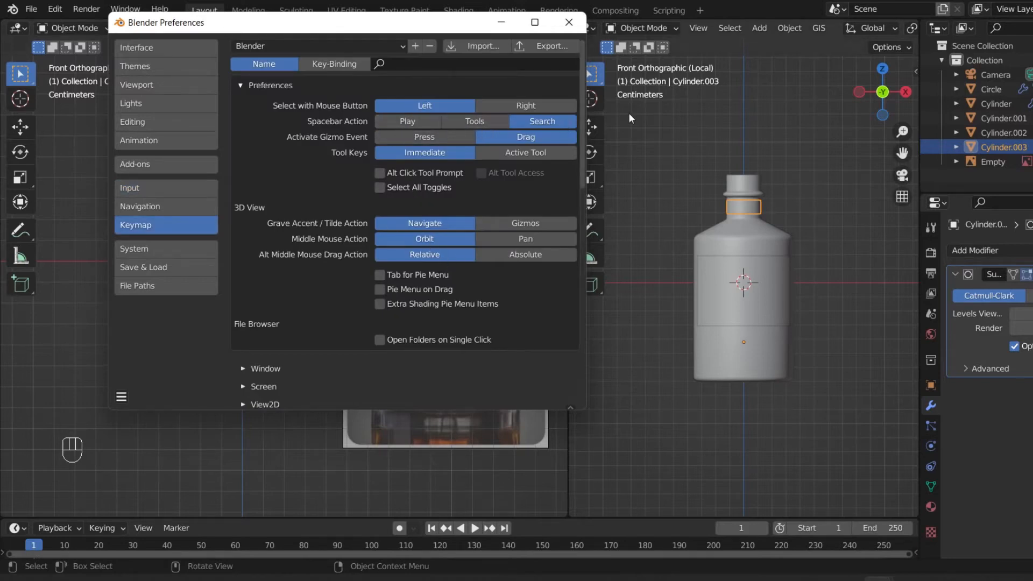
pyautogui.click(566, 20)
# Search for the Set Origin commands and set the neck band's origin to its geometry
pyautogui.press('space')
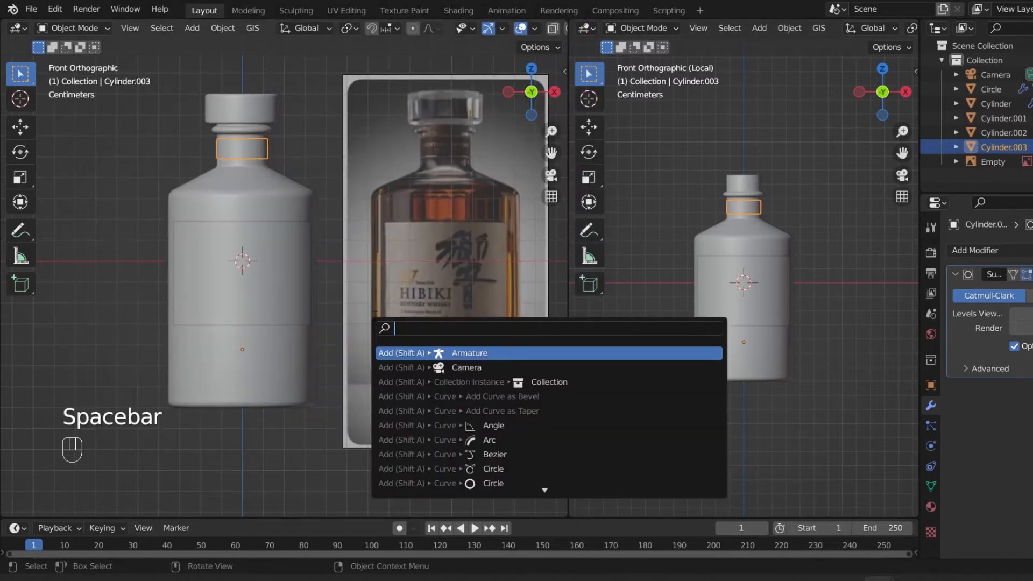
pyautogui.write('set or')
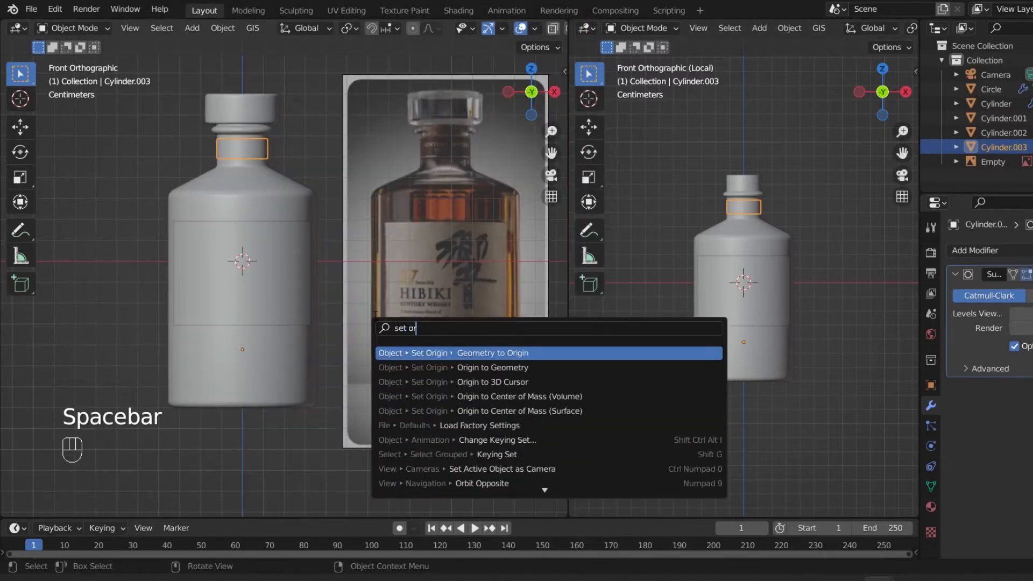
pyautogui.write('igin')
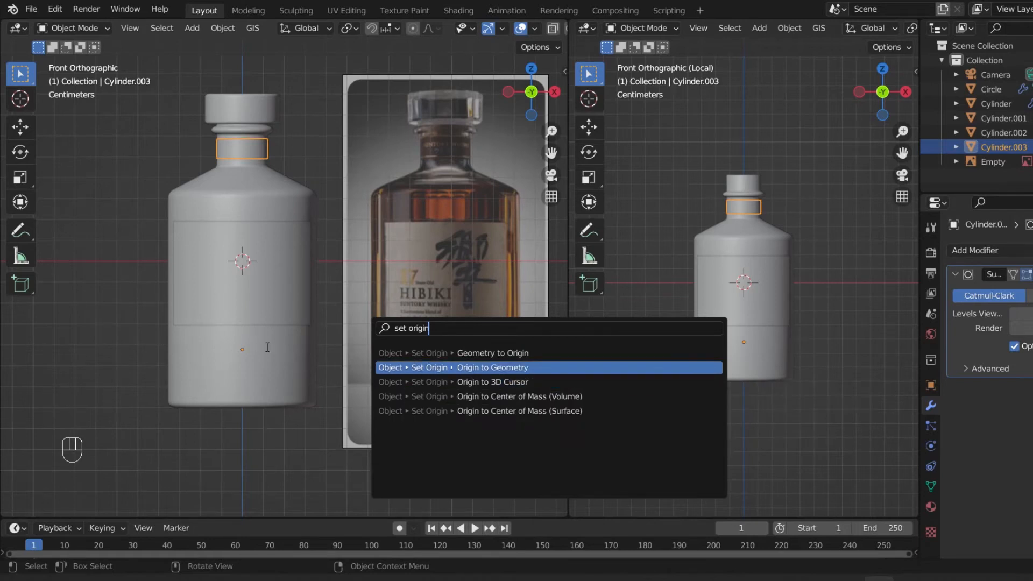
pyautogui.click(511, 366)
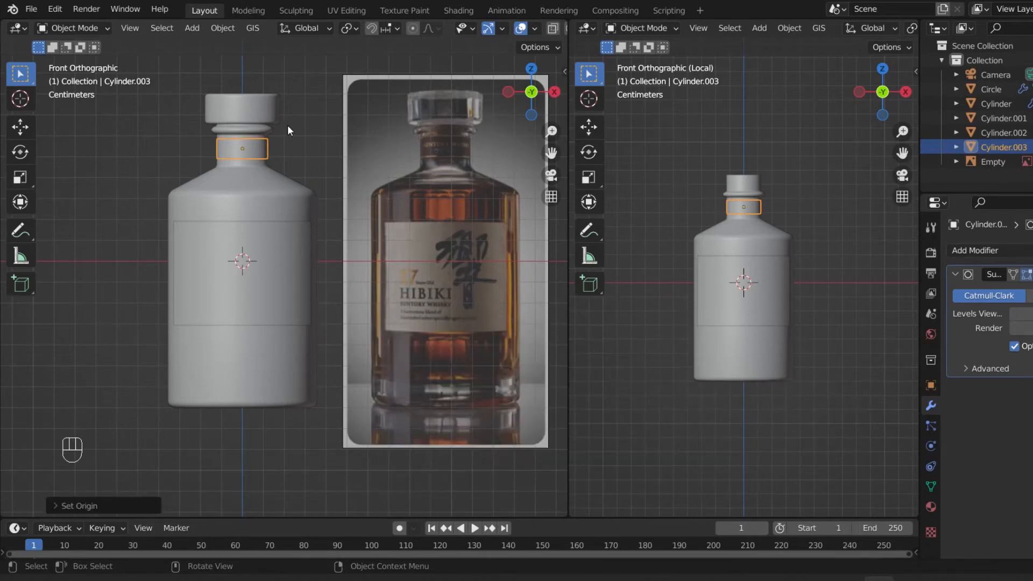
# Scale the neck band up uniformly by a factor of about 1.006 so it sits just outside the neck
pyautogui.press('s')
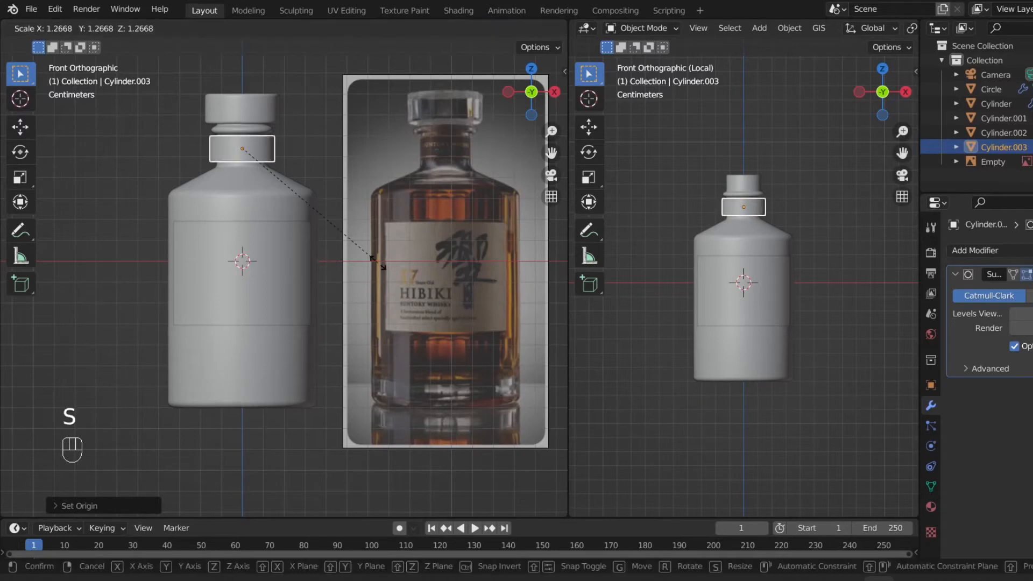
pyautogui.rightClick(334, 243)
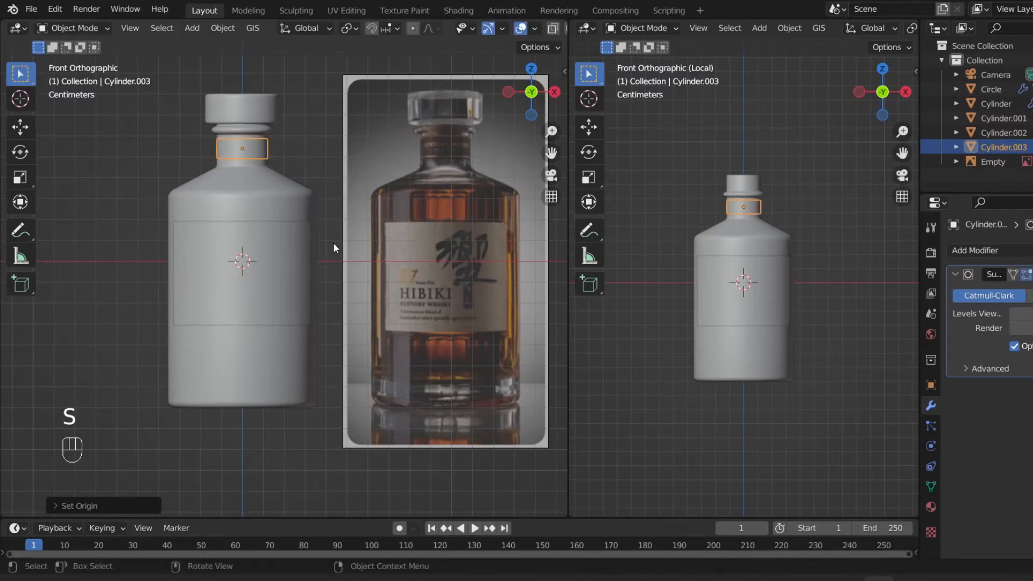
pyautogui.press('s')
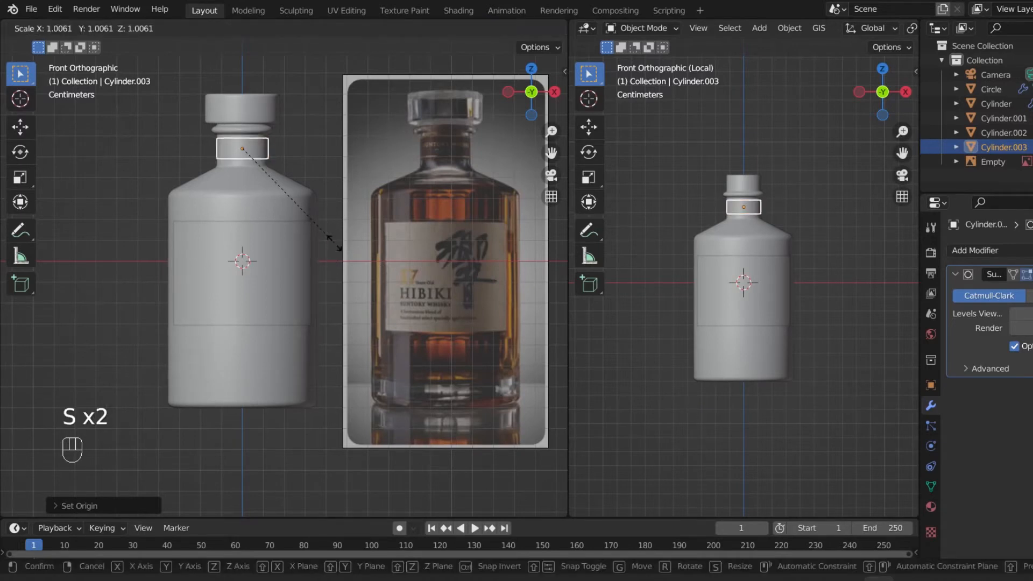
pyautogui.click(334, 243)
# Select the front label object and set its origin to its geometry
pyautogui.click(279, 268)
pyautogui.click(305, 261)
pyautogui.click(289, 266)
pyautogui.moveTo(289, 264); pyautogui.dragTo(124, 367, button='middle')
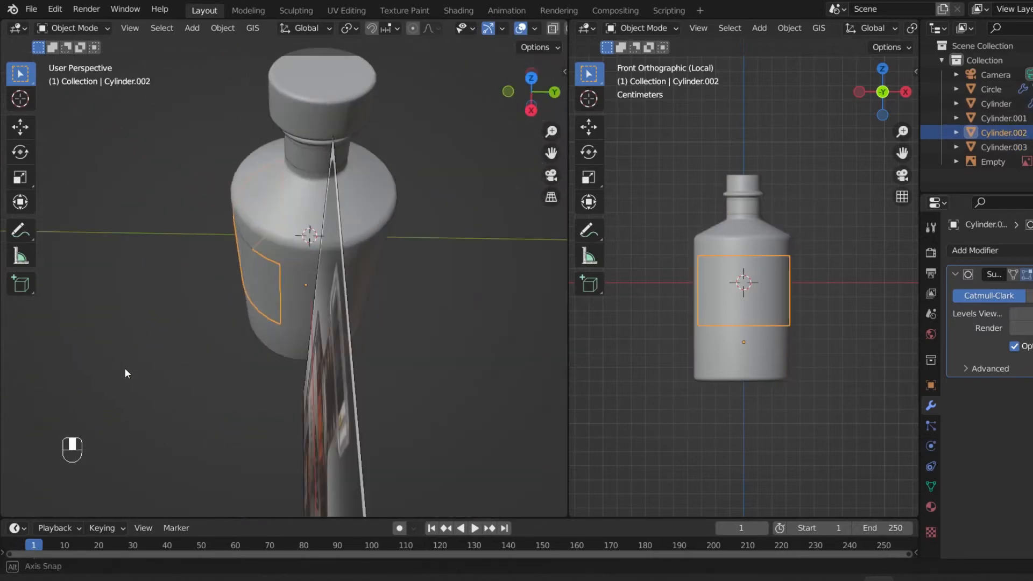
pyautogui.press('KP_7')
pyautogui.press('KP_1')
pyautogui.moveTo(137, 349); pyautogui.dragTo(137, 377, button='middle')
pyautogui.press('KP_1')
pyautogui.press('space')
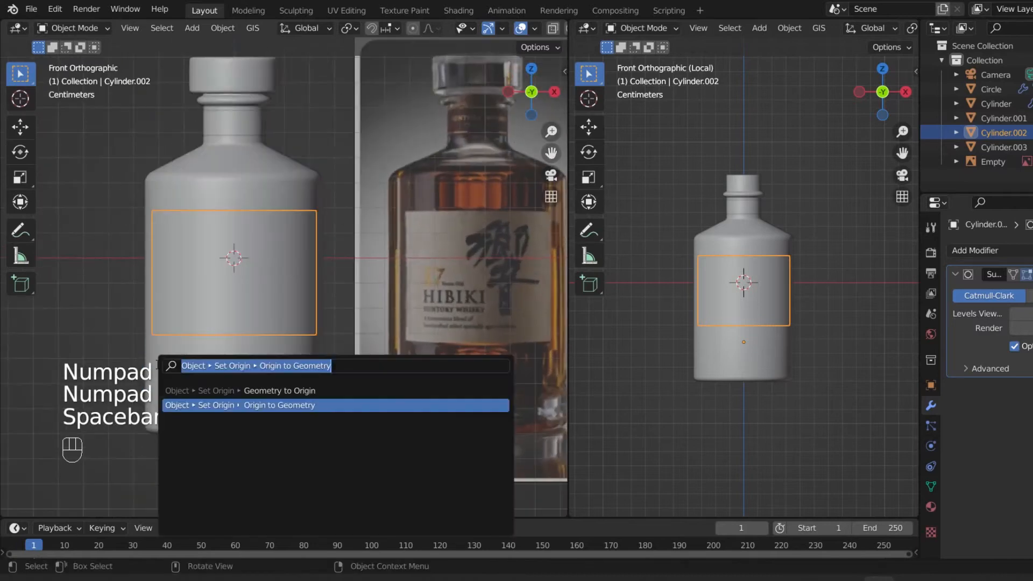
pyautogui.press('Return')
# Move the front label slightly outward from the bottle, about -0.000267 m along the global Y axis, and return to the front view
pyautogui.moveTo(157, 364); pyautogui.dragTo(76, 429, button='middle')
pyautogui.scroll(4, 96, 399)
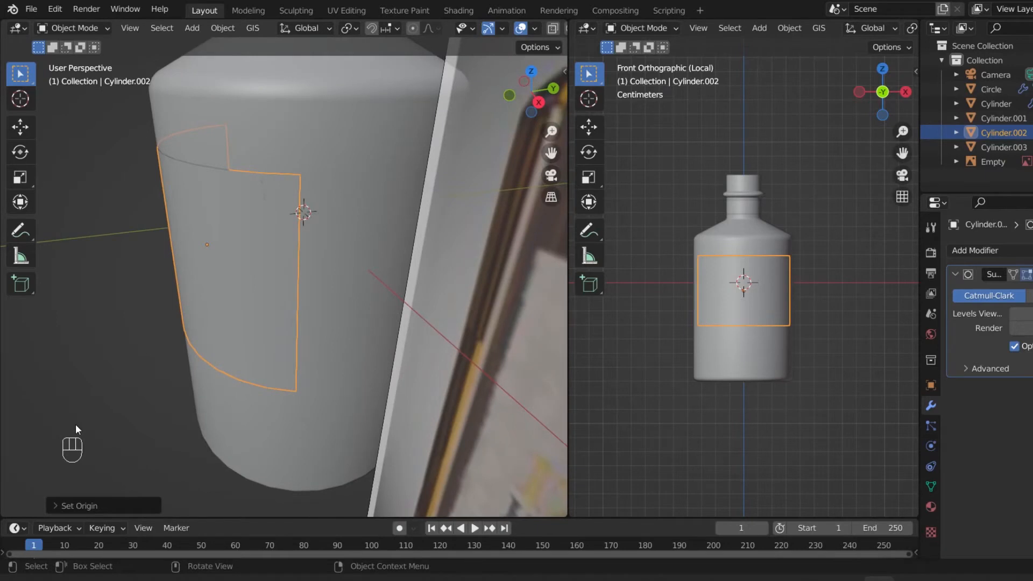
pyautogui.press('KP_7')
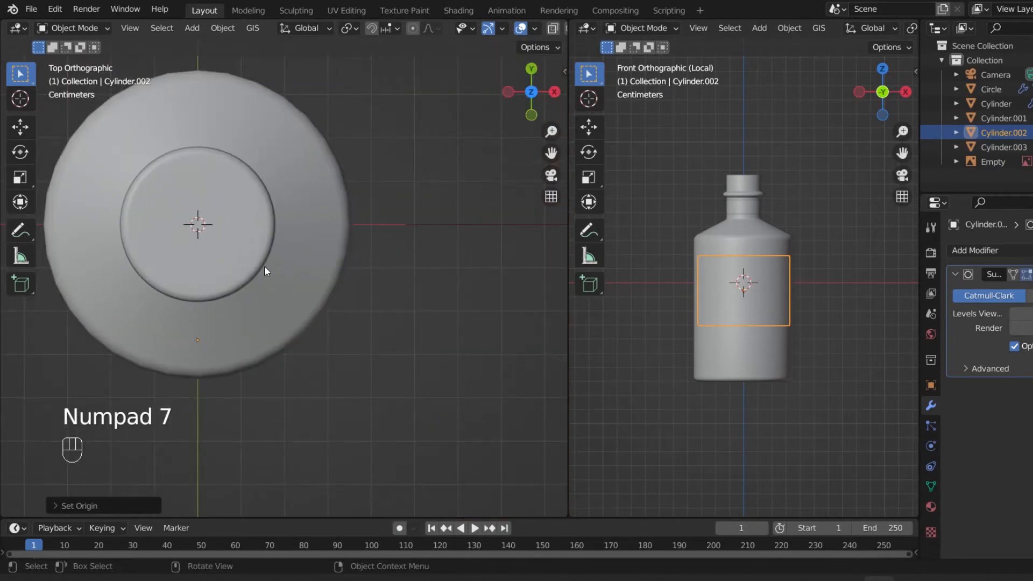
pyautogui.press('g')
pyautogui.rightClick(289, 309)
pyautogui.press('g')
pyautogui.press('y')
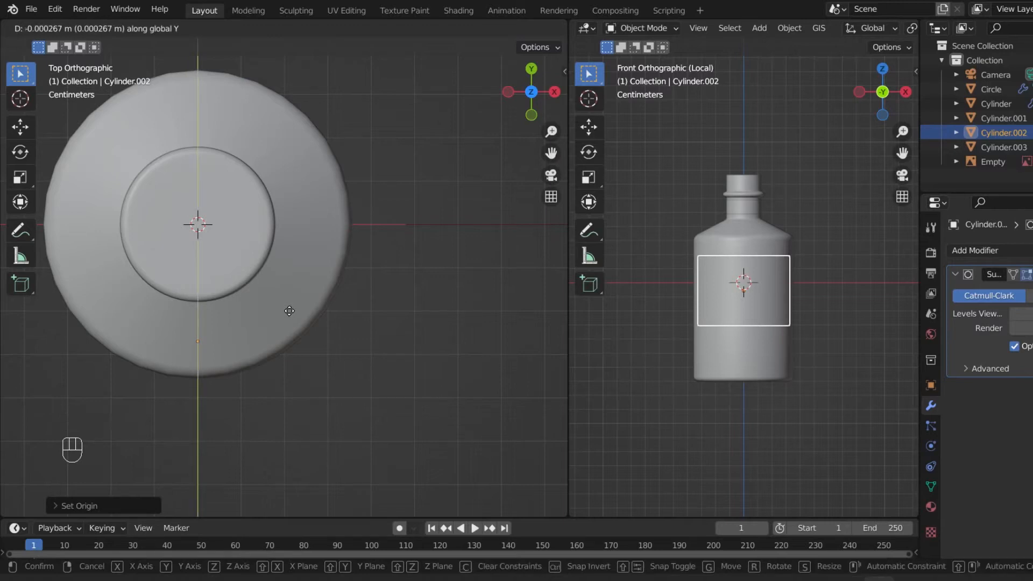
pyautogui.click(289, 311)
pyautogui.moveTo(289, 311); pyautogui.dragTo(228, 269, button='middle')
pyautogui.press('KP_1')
pyautogui.scroll(5, 311, 307)
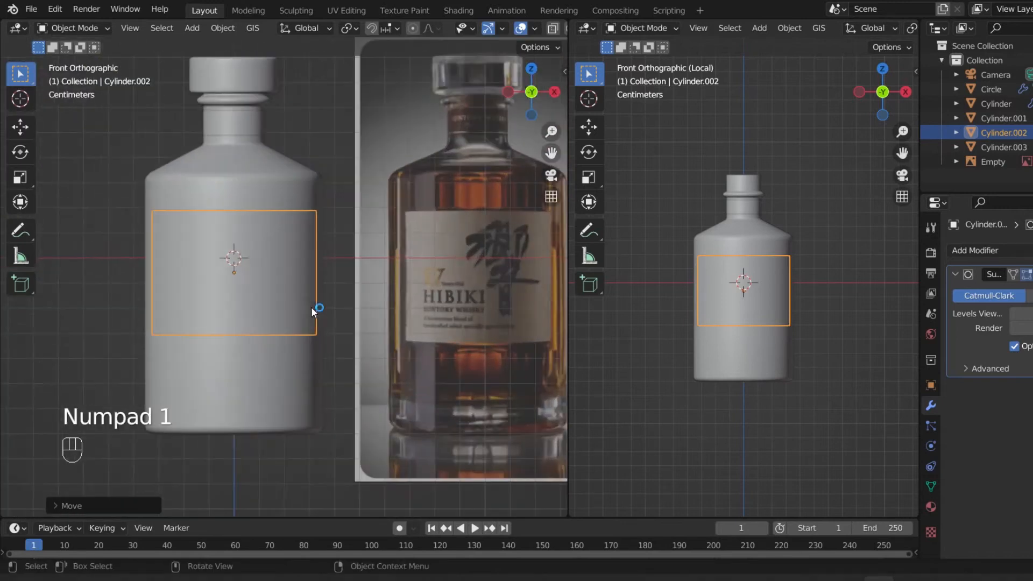
pyautogui.moveTo(245, 316)
pyautogui.keyDown('shift'); pyautogui.mouseDown(button='middle')
pyautogui.moveTo(355, 357)
pyautogui.moveTo(247, 302)
pyautogui.mouseUp(button='middle'); pyautogui.keyUp('shift')
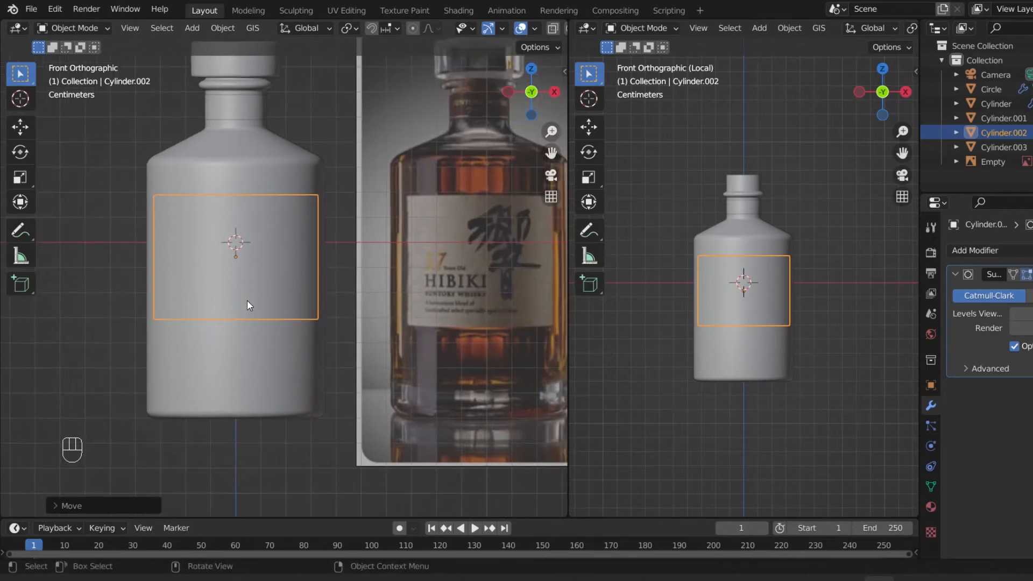
# Select the glass bottle body and switch to the Shading workspace with a rendered preview in front view
pyautogui.scroll(-4, 247, 299)
pyautogui.click(247, 301)
pyautogui.click(247, 300)
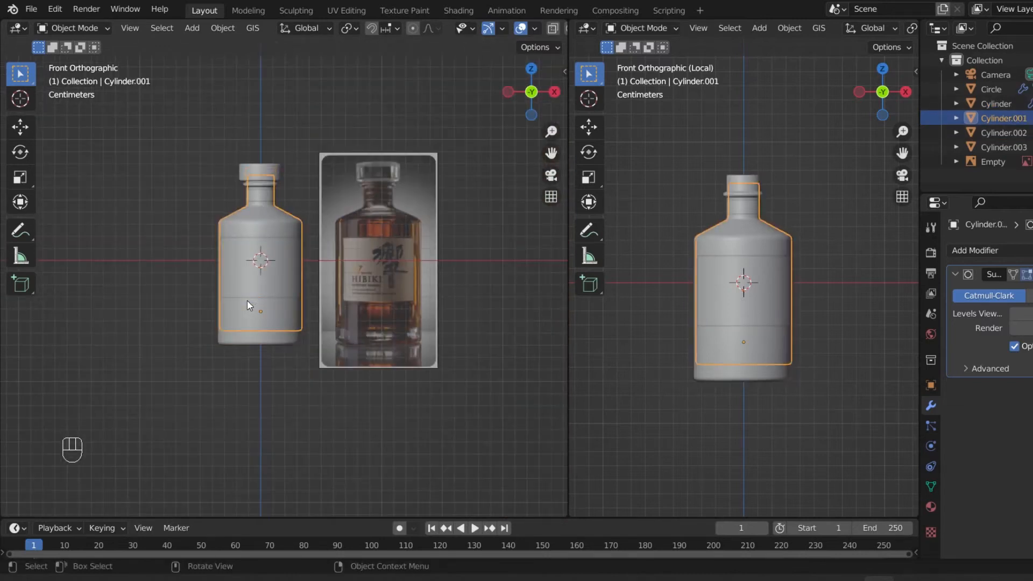
pyautogui.scroll(3, 457, 311)
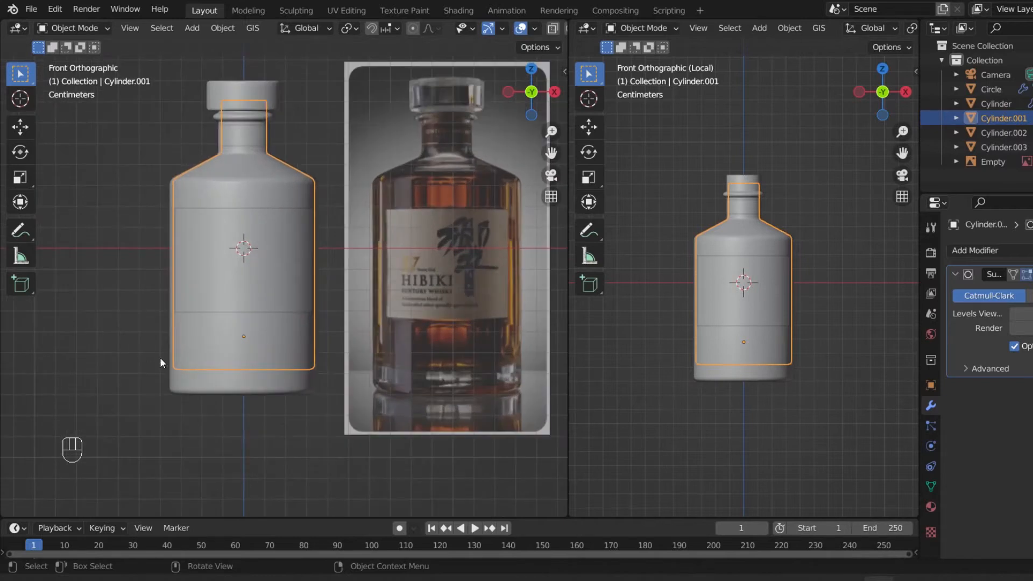
pyautogui.click(188, 377)
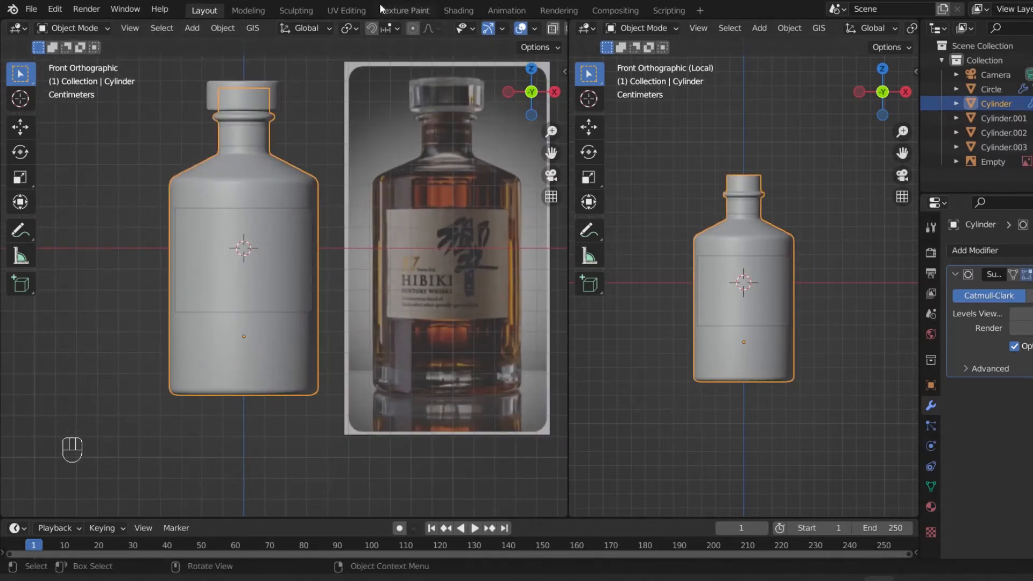
pyautogui.click(459, 10)
pyautogui.press('KP_1')
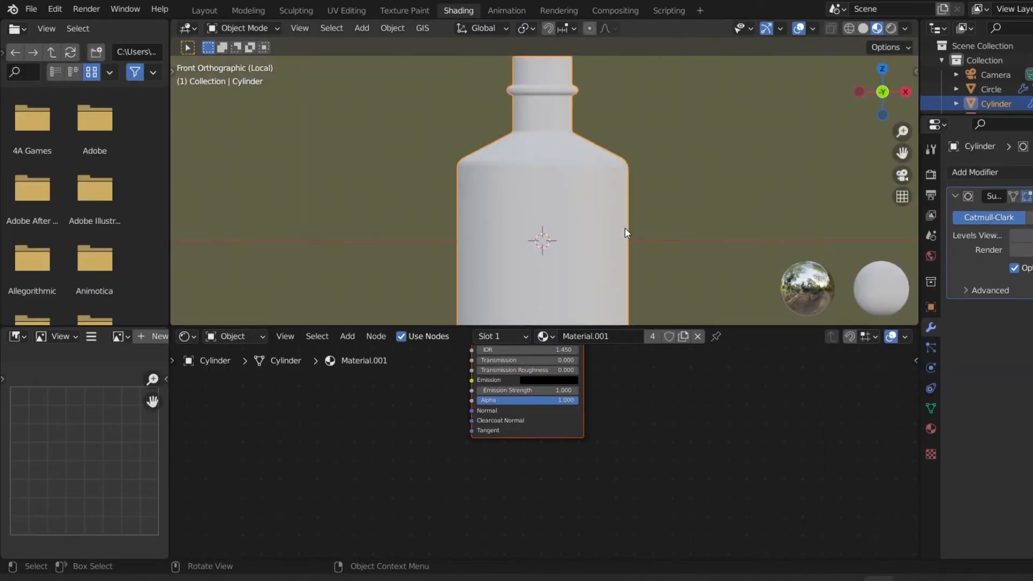
pyautogui.scroll(-4, 625, 227)
pyautogui.click(891, 28)
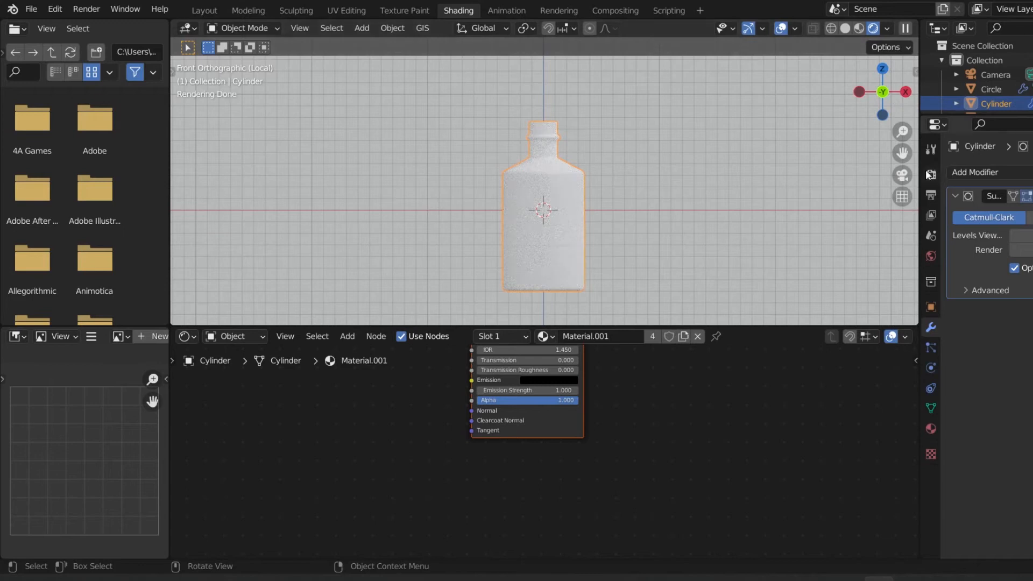
# Set the Cycles render device to GPU and leave local view so the whole bottle and reference image show
pyautogui.click(931, 173)
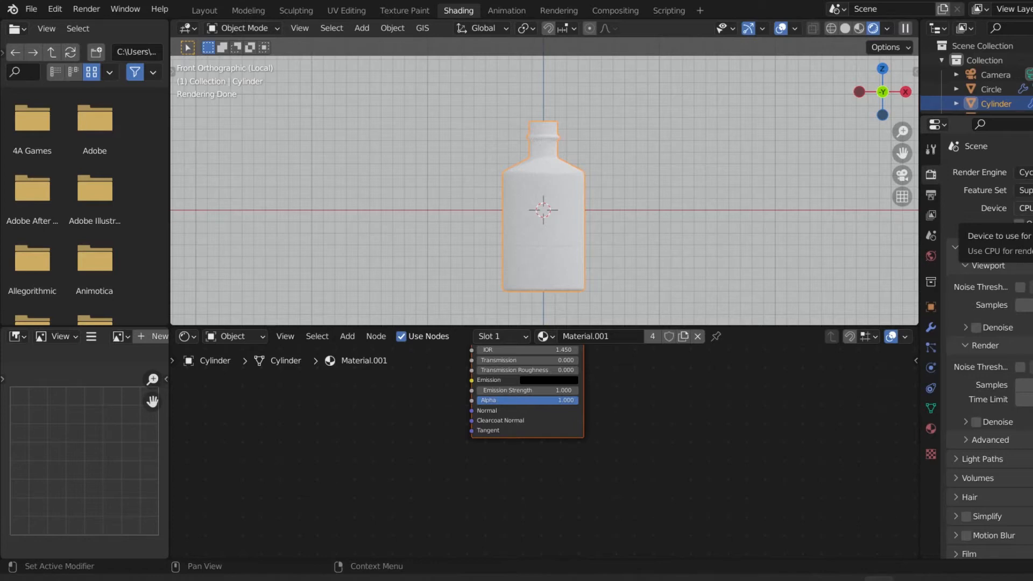
pyautogui.click(1025, 208)
pyautogui.click(1025, 241)
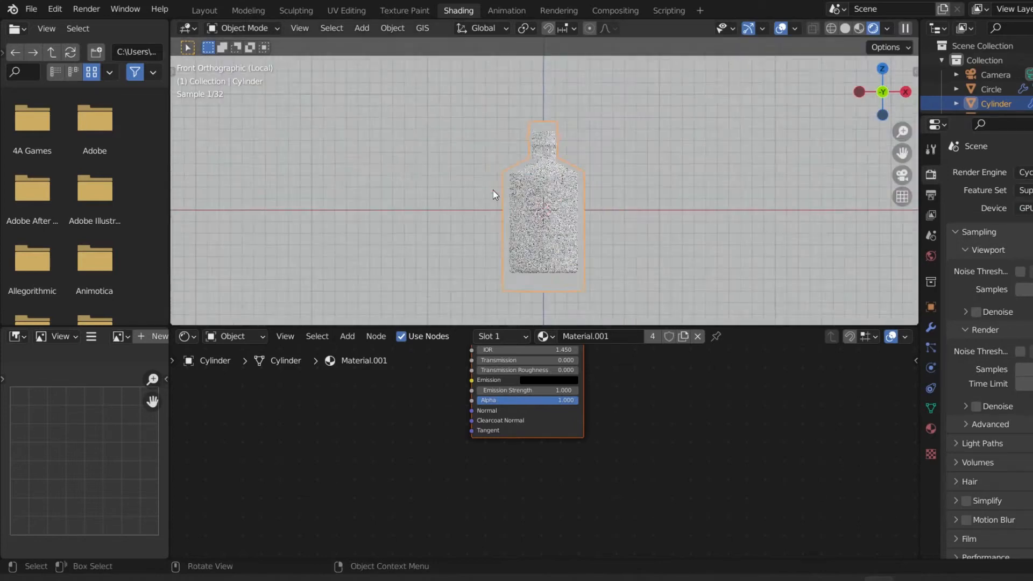
pyautogui.moveTo(493, 190); pyautogui.dragTo(629, 188, button='middle')
pyautogui.scroll(5, 628, 189)
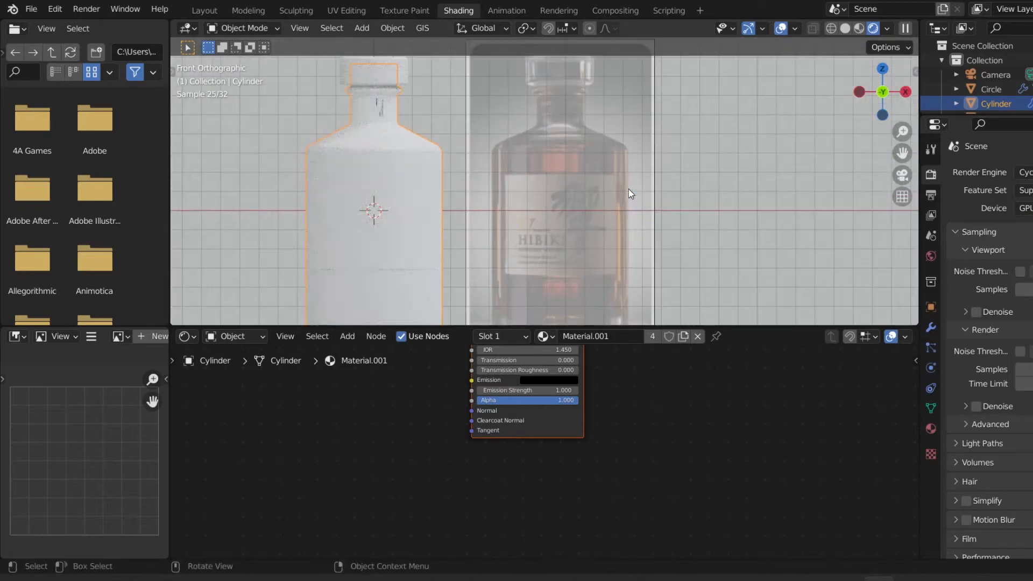
pyautogui.scroll(-3, 629, 189)
pyautogui.scroll(1, 408, 178)
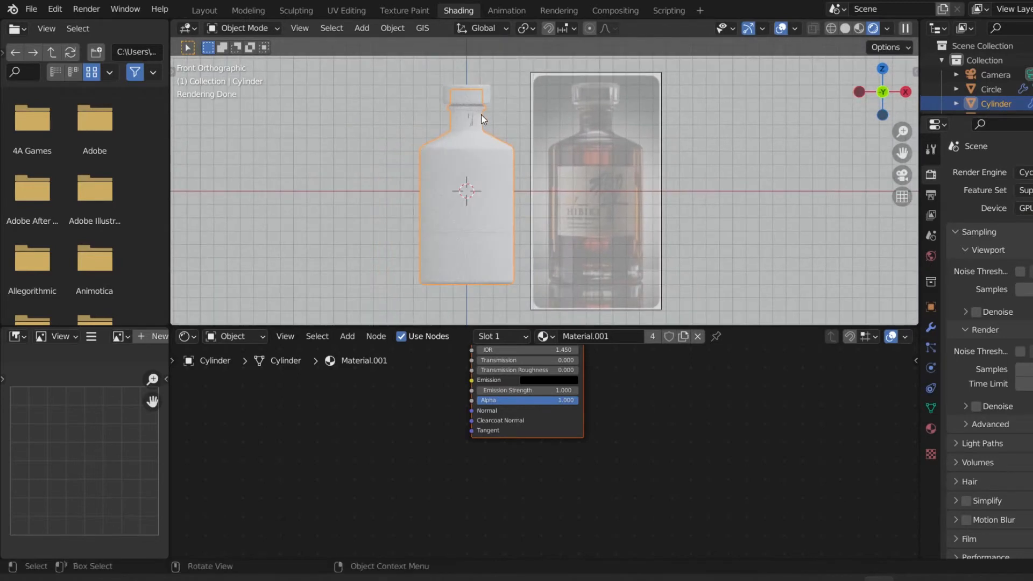
pyautogui.hotkey('shift', 'd')
pyautogui.hotkey('ctrl', 'z')
pyautogui.hotkey('ctrl', 'shift', 'z')
pyautogui.press('s')
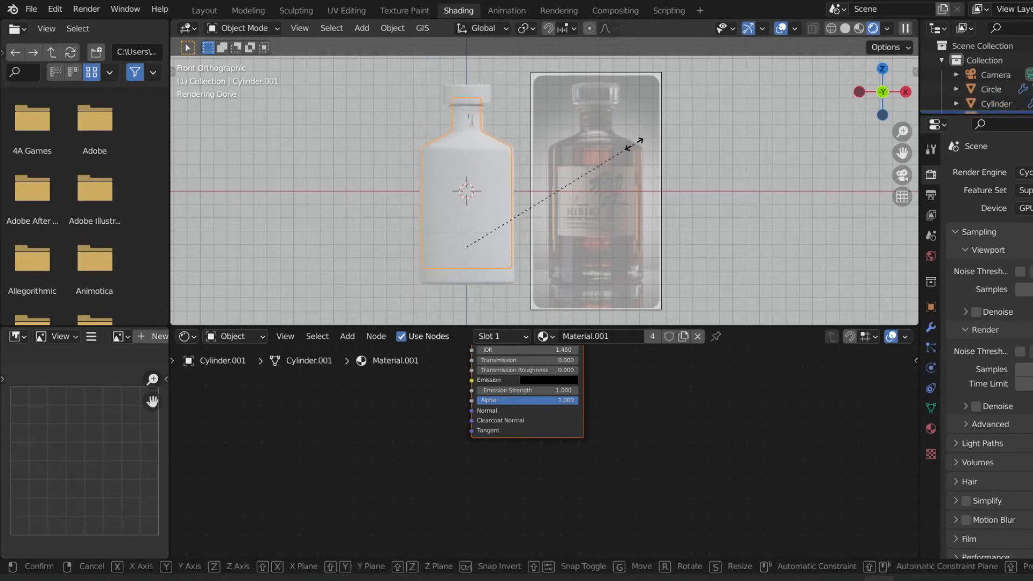
pyautogui.press('Escape')
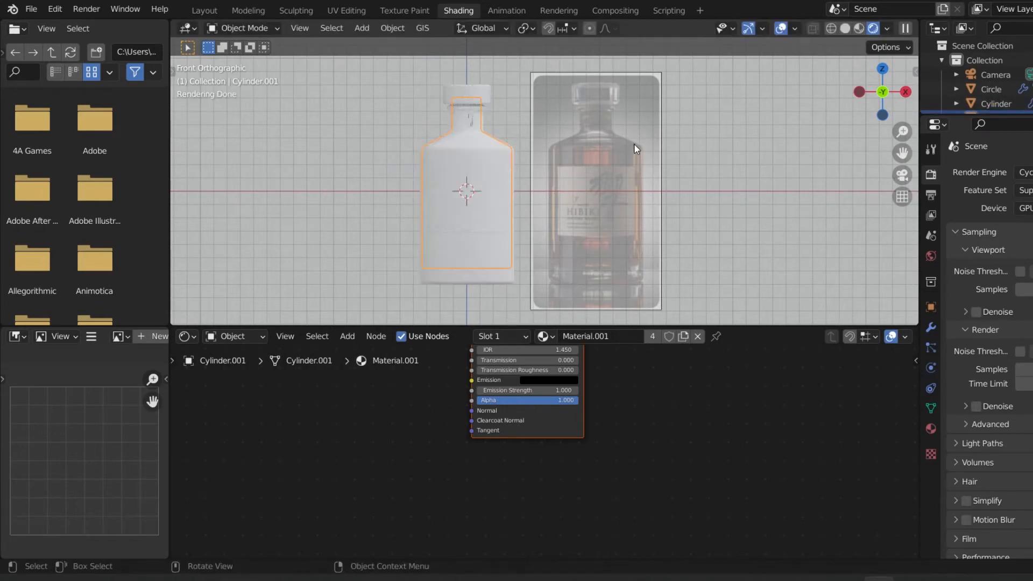
pyautogui.press('s')
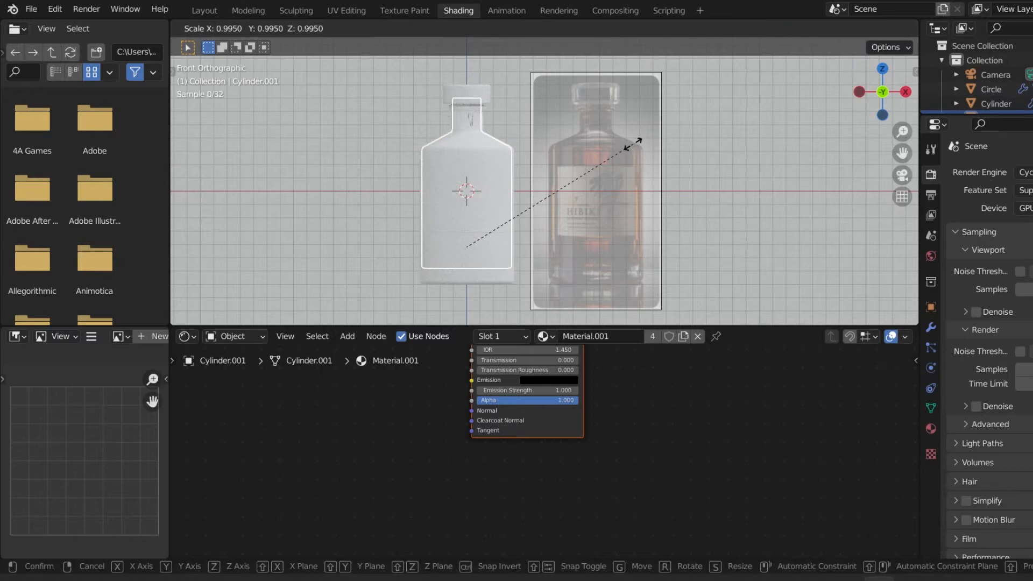
pyautogui.click(633, 144)
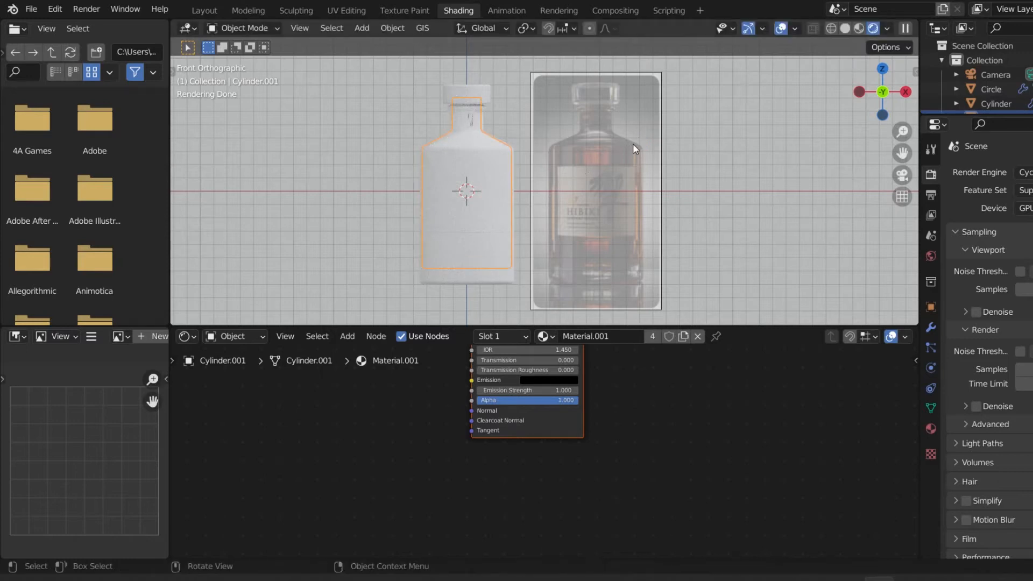
# Select the neck label and scale it up very slightly so the neck no longer cuts through it
pyautogui.scroll(2, 633, 144)
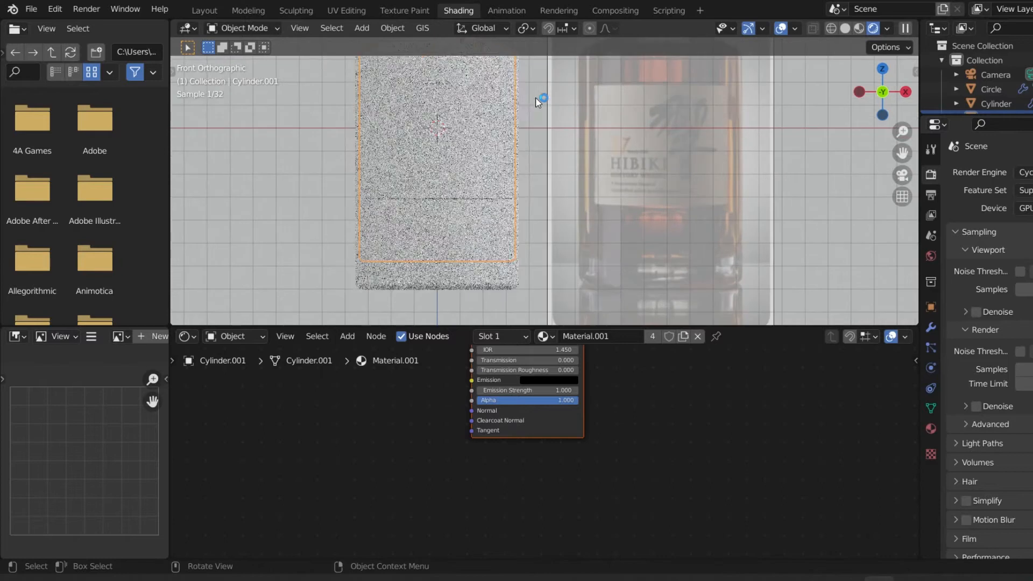
pyautogui.scroll(-4, 592, 161)
pyautogui.scroll(7, 549, 214)
pyautogui.scroll(1, 549, 215)
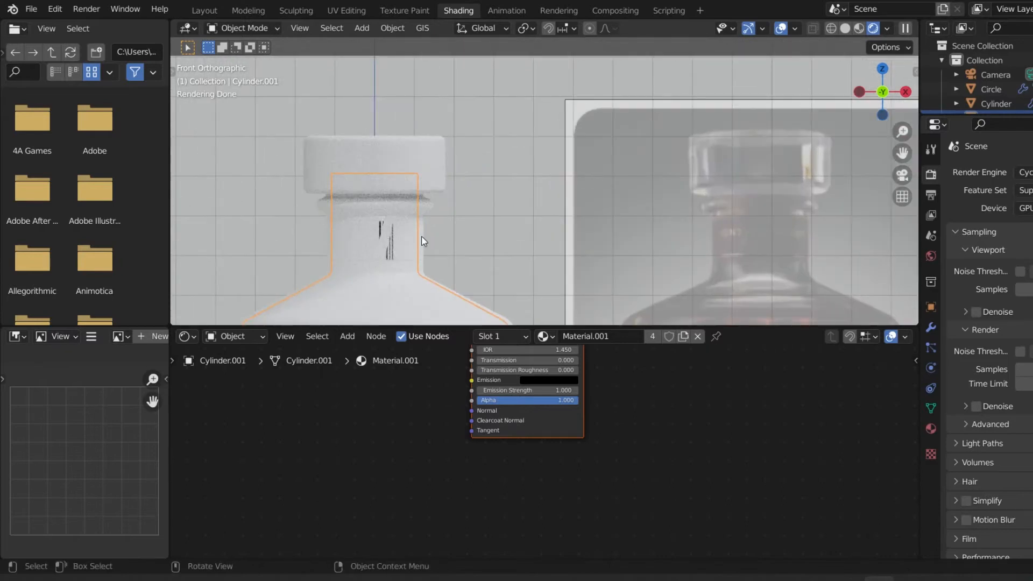
pyautogui.moveTo(420, 235); pyautogui.dragTo(465, 188, button='middle')
pyautogui.press('KP_1')
pyautogui.click(404, 232)
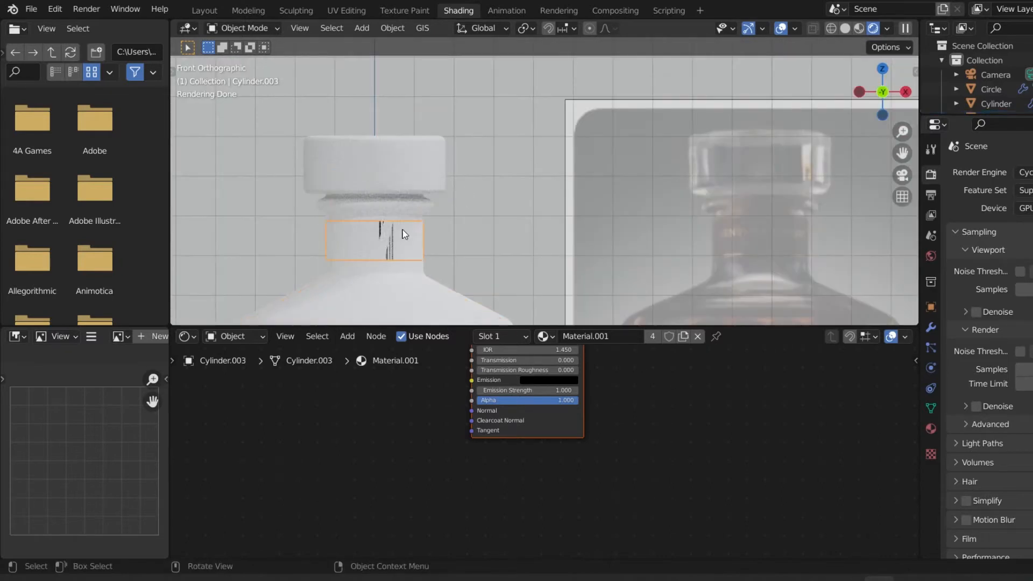
pyautogui.press('s')
pyautogui.click(609, 228)
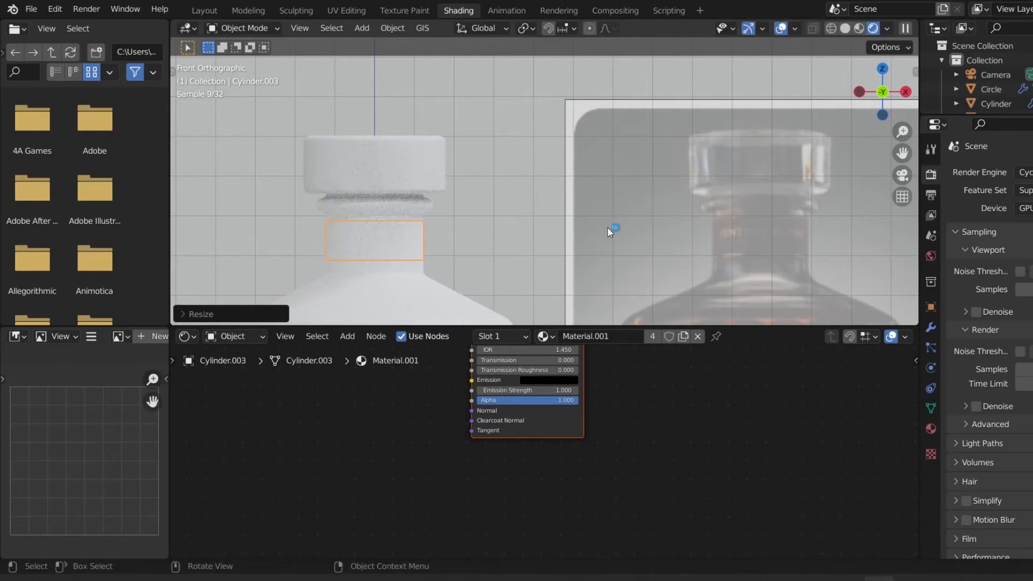
# Select the glass bottle body and open its material settings
pyautogui.scroll(-4, 608, 228)
pyautogui.keyDown('shift'); pyautogui.moveTo(604, 172); pyautogui.dragTo(653, 226, button='middle'); pyautogui.keyUp('shift')
pyautogui.scroll(-4, 654, 226)
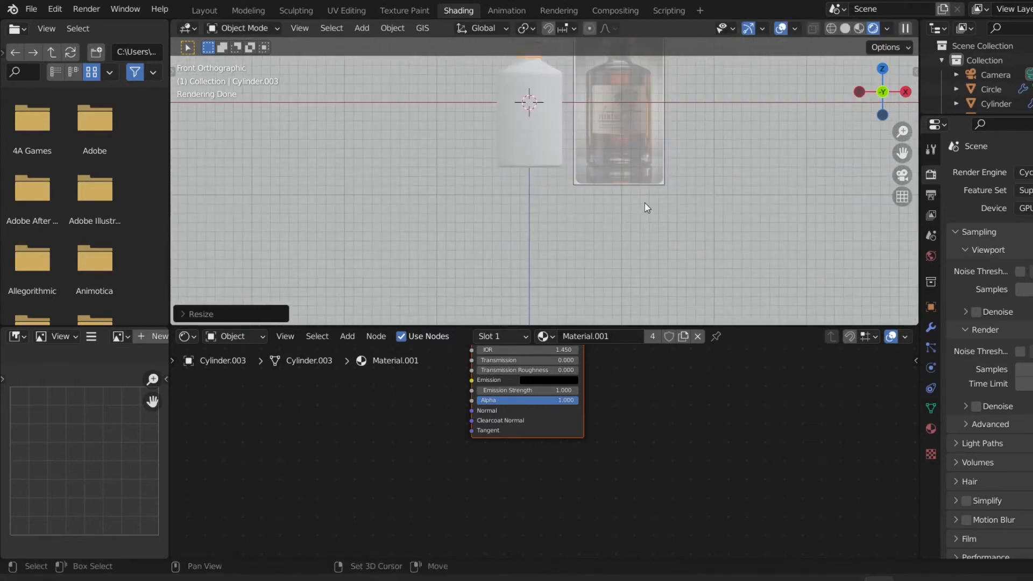
pyautogui.keyDown('shift'); pyautogui.moveTo(635, 173); pyautogui.dragTo(570, 243, button='middle'); pyautogui.keyUp('shift')
pyautogui.click(462, 235)
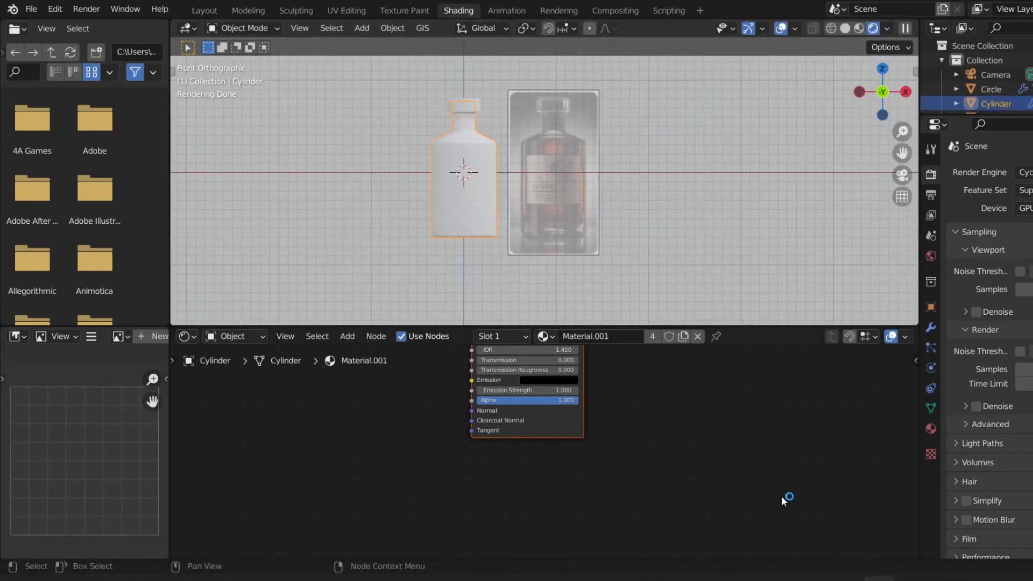
pyautogui.click(931, 429)
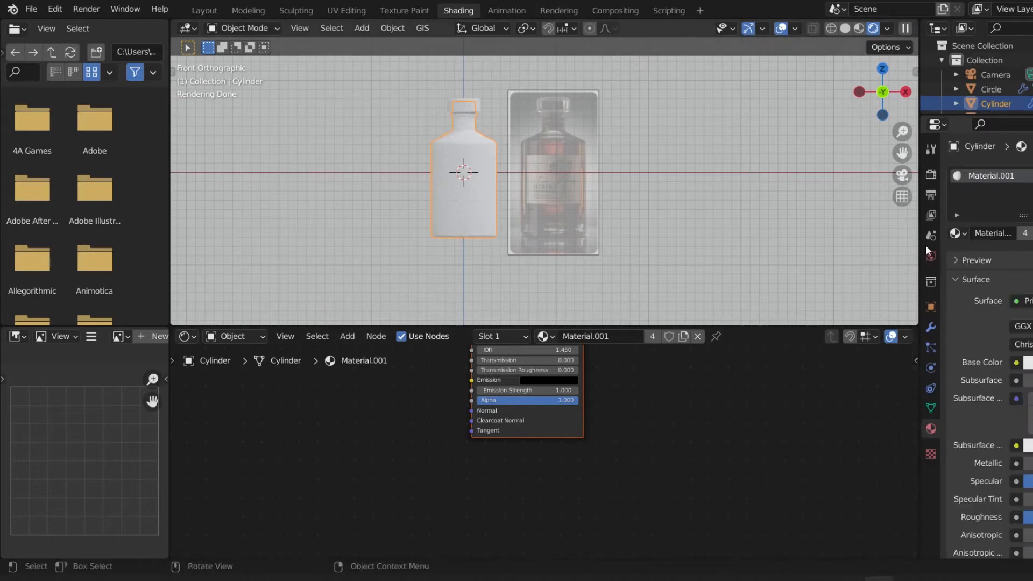
pyautogui.click(933, 429)
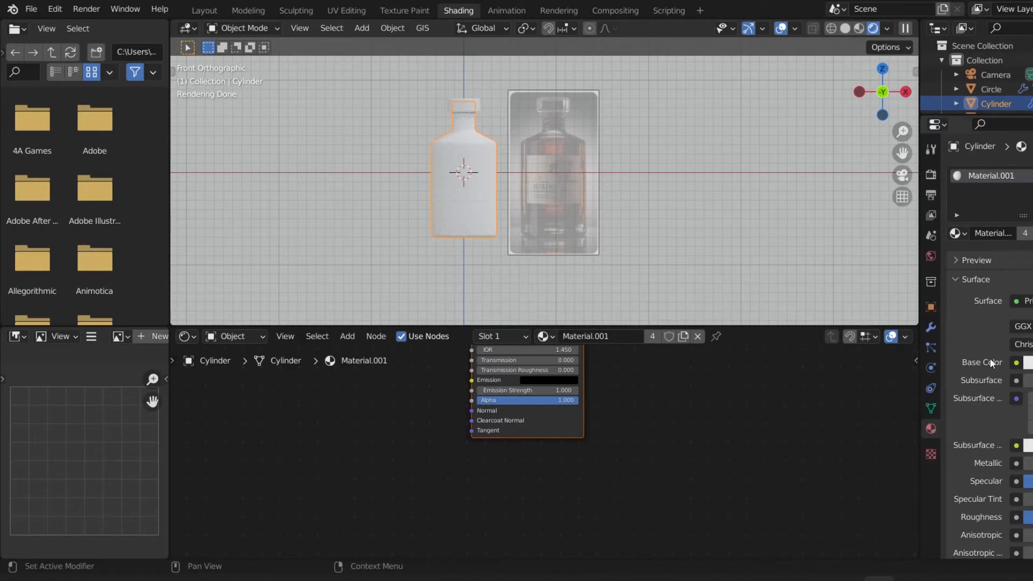
# Bring the bottle material's Principled BSDF and Material Output nodes into view and examine how they are connected
pyautogui.keyDown('shift'); pyautogui.scroll(6, 629, 466); pyautogui.keyUp('shift')
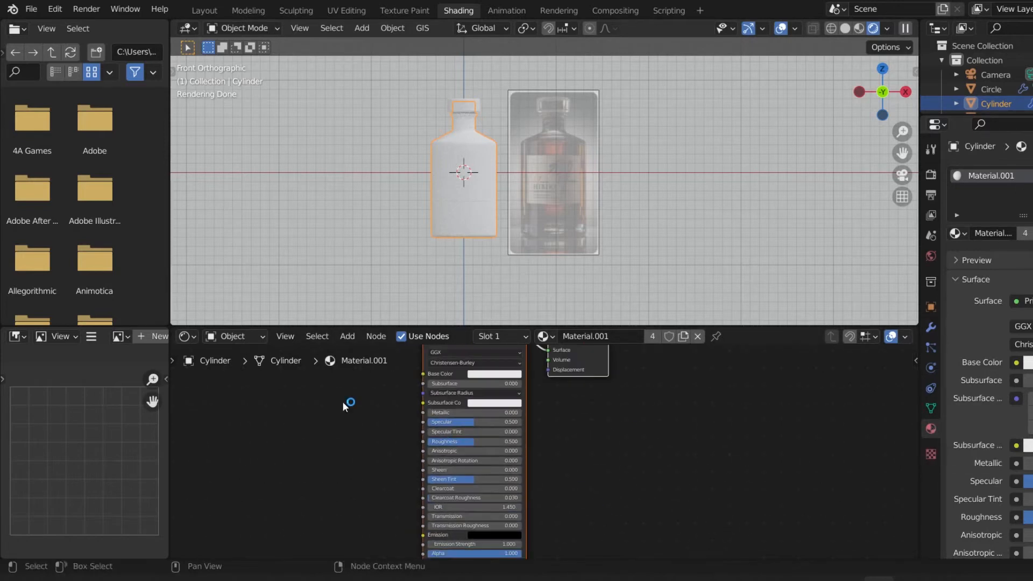
pyautogui.scroll(-1, 440, 444)
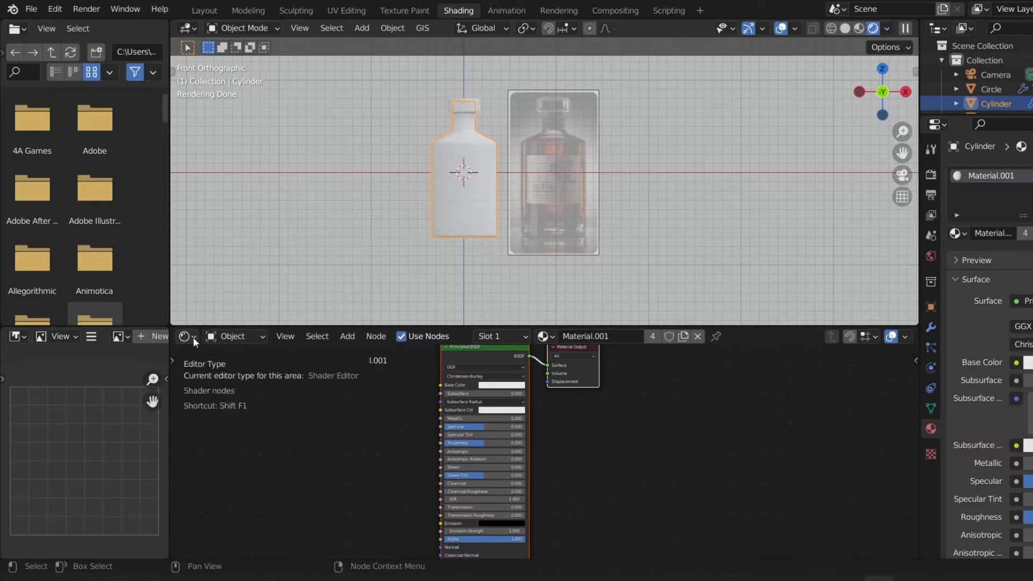
pyautogui.moveTo(596, 409); pyautogui.dragTo(550, 459, button='middle')
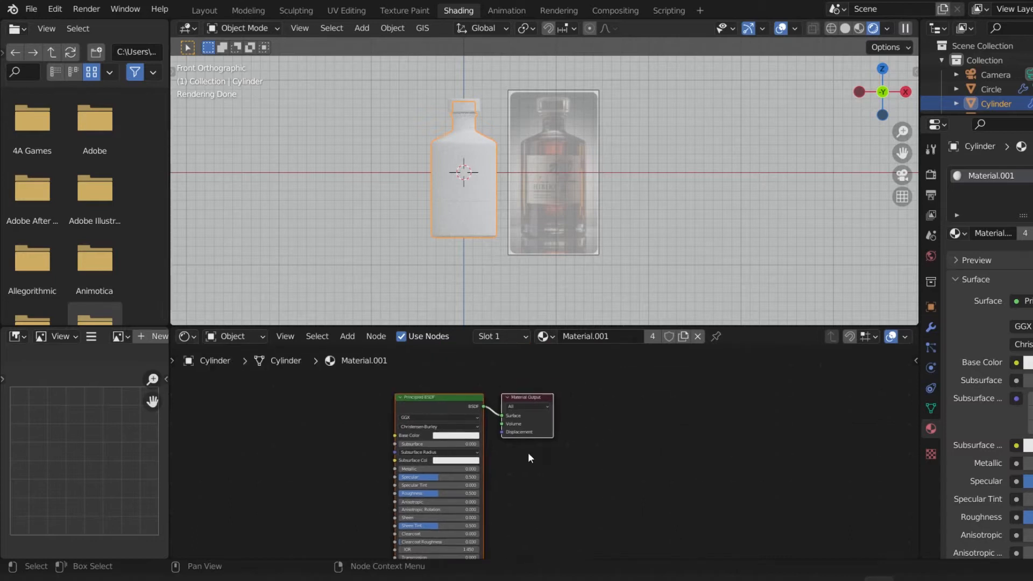
pyautogui.click(431, 402)
pyautogui.click(370, 405)
pyautogui.click(431, 408)
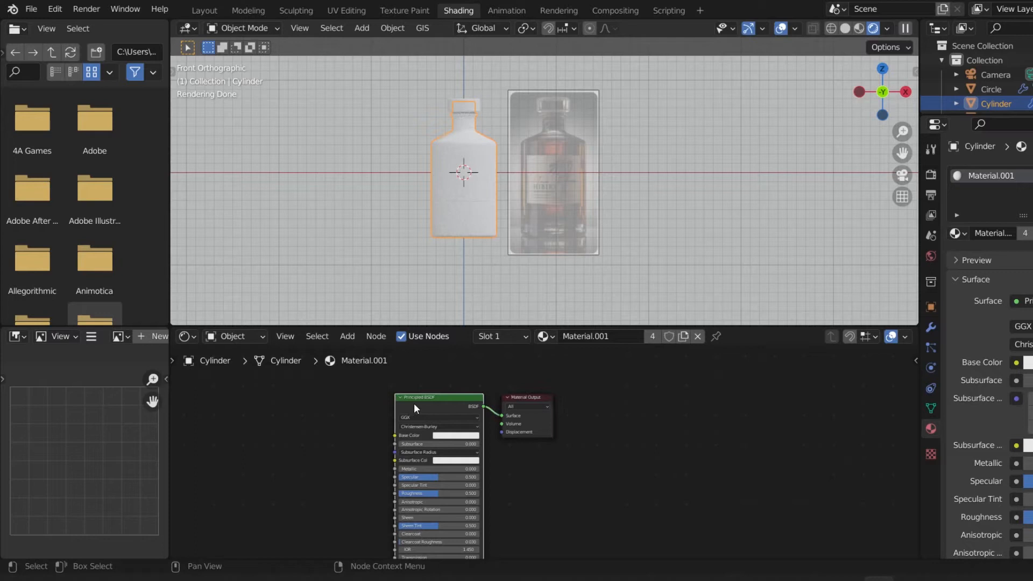
pyautogui.click(546, 430)
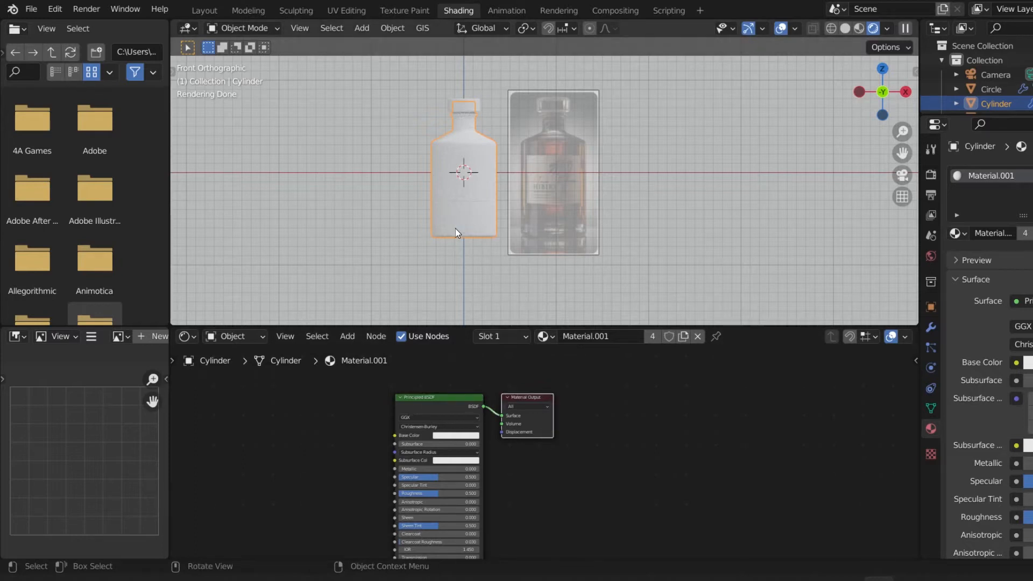
# Try an orange-red base color on the Principled BSDF of Material.001, and undo it
pyautogui.scroll(3, 455, 229)
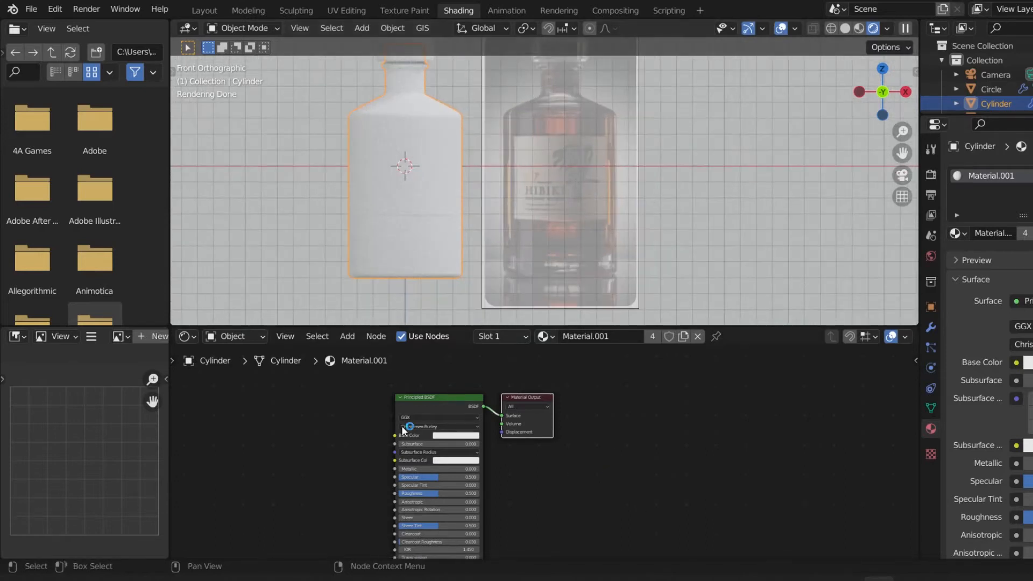
pyautogui.click(440, 435)
pyautogui.click(461, 377)
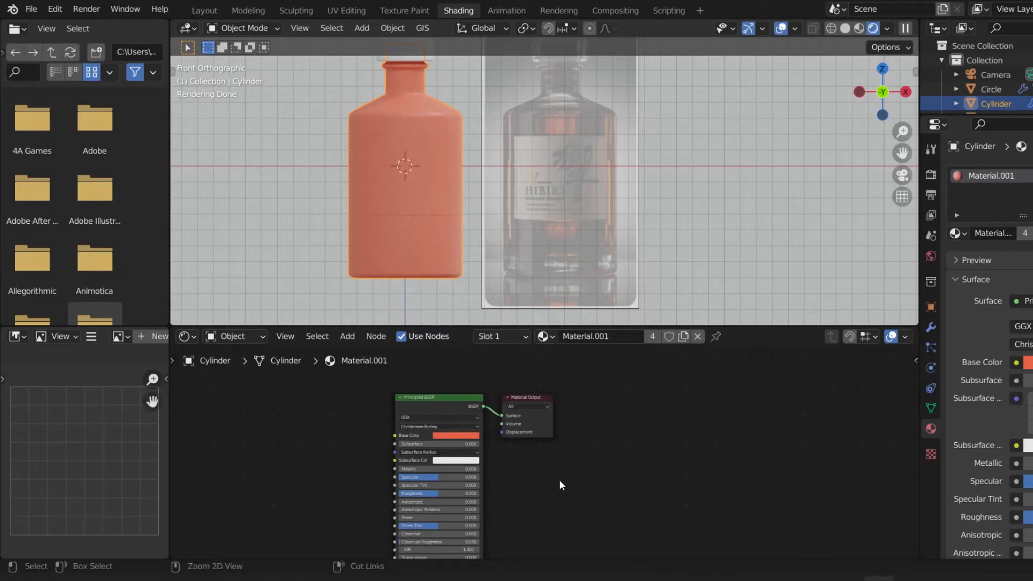
pyautogui.hotkey('ctrl', 'z')
# With the glass bottle body selected, darken the Principled BSDF base color of Material.001 to dark grey
pyautogui.click(403, 196)
pyautogui.click(397, 234)
pyautogui.click(460, 437)
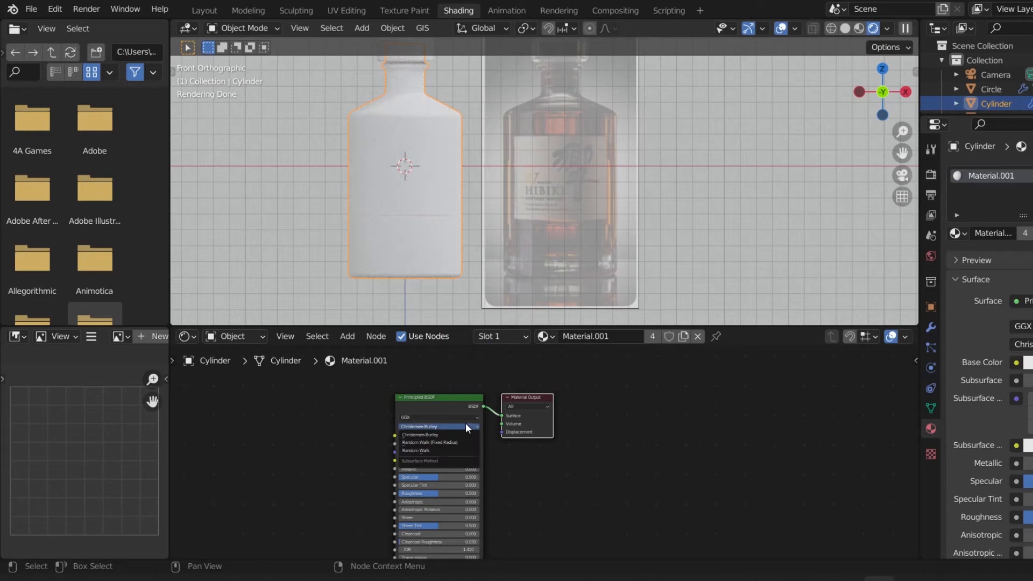
pyautogui.click(472, 436)
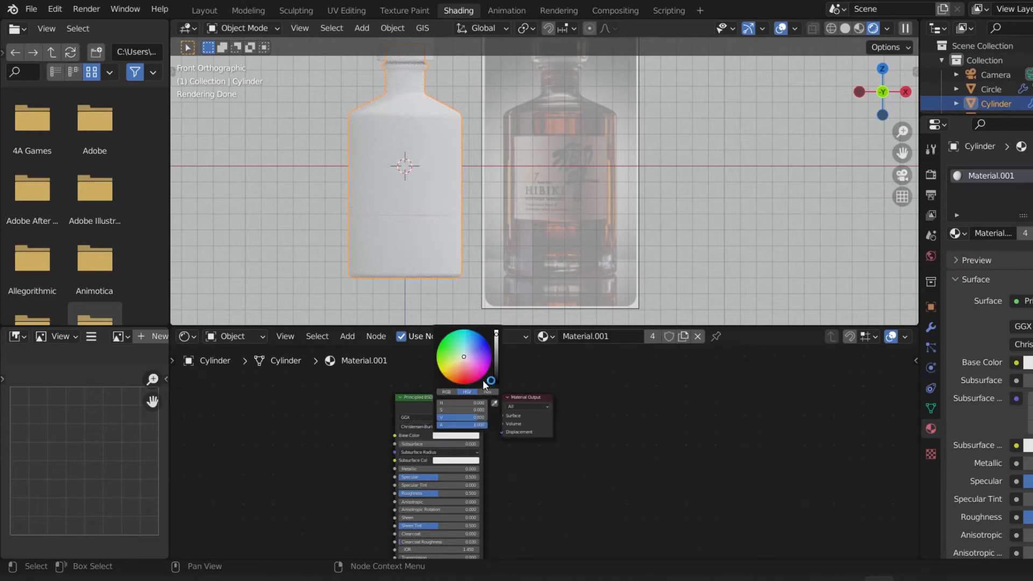
pyautogui.moveTo(496, 335); pyautogui.dragTo(497, 368)
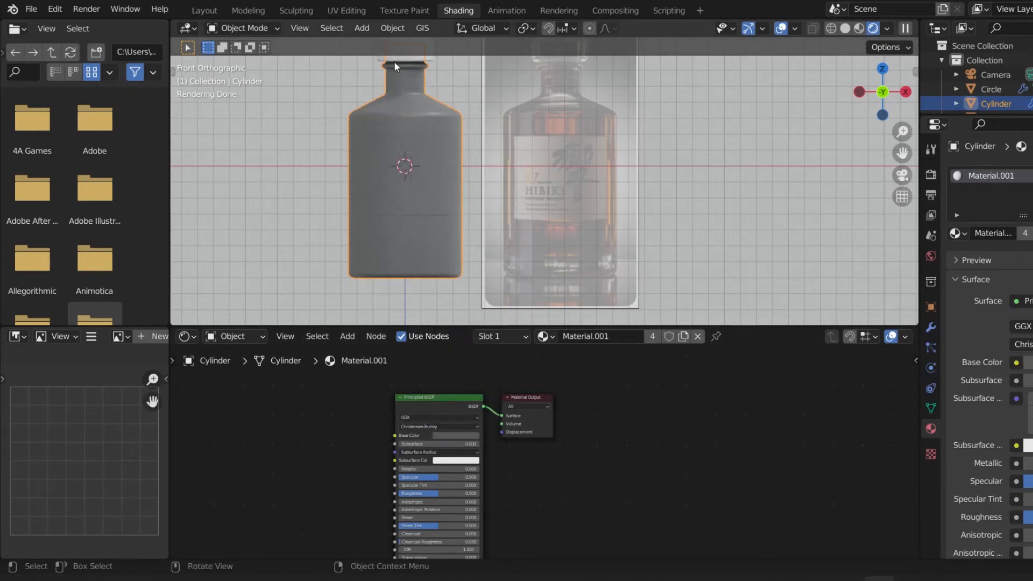
# Select the neck, front label and liquid meshes in turn to check their material, and undo the dark grey base color
pyautogui.click(404, 82)
pyautogui.click(410, 145)
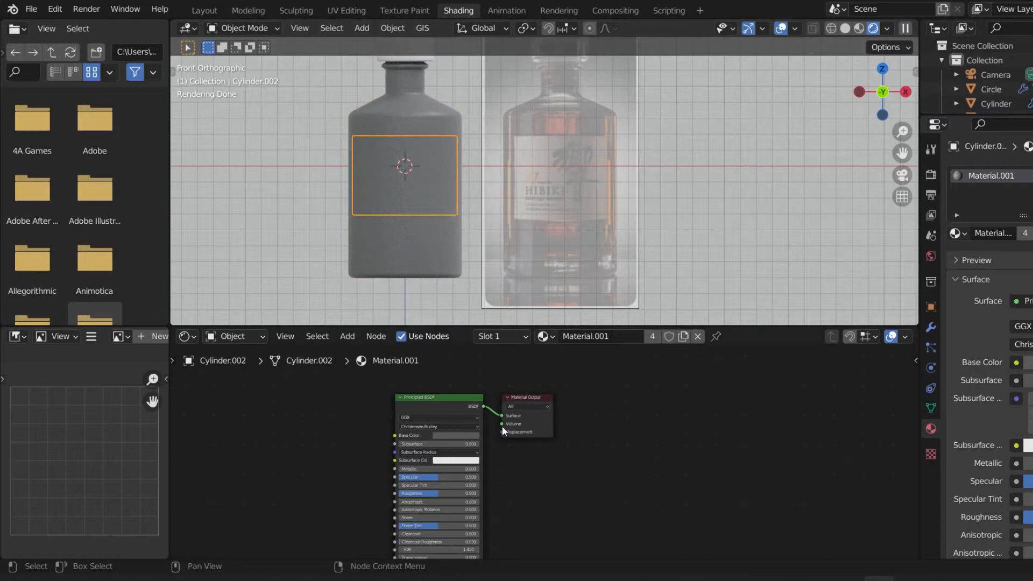
pyautogui.click(364, 192)
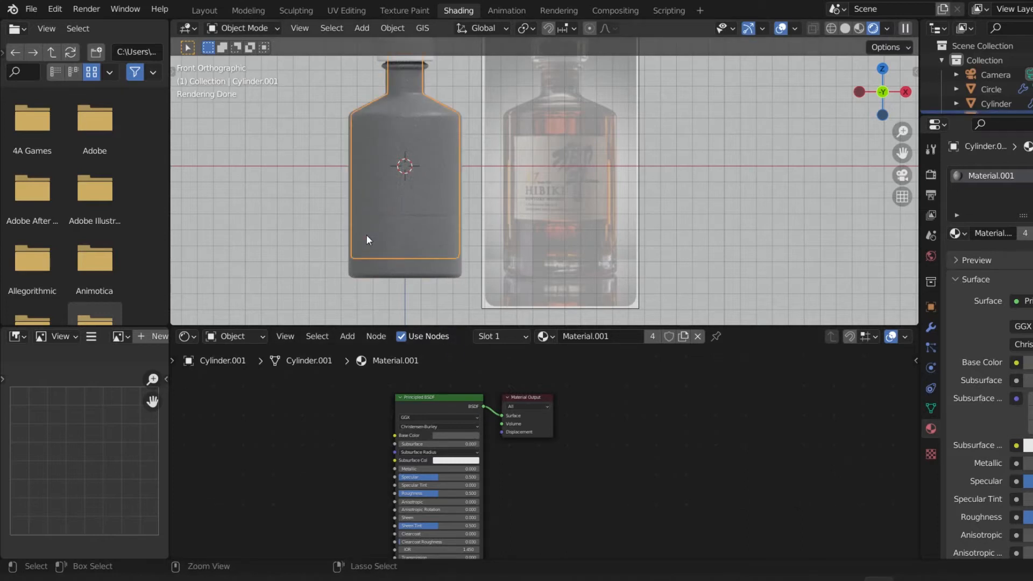
pyautogui.hotkey('ctrl', 'z')
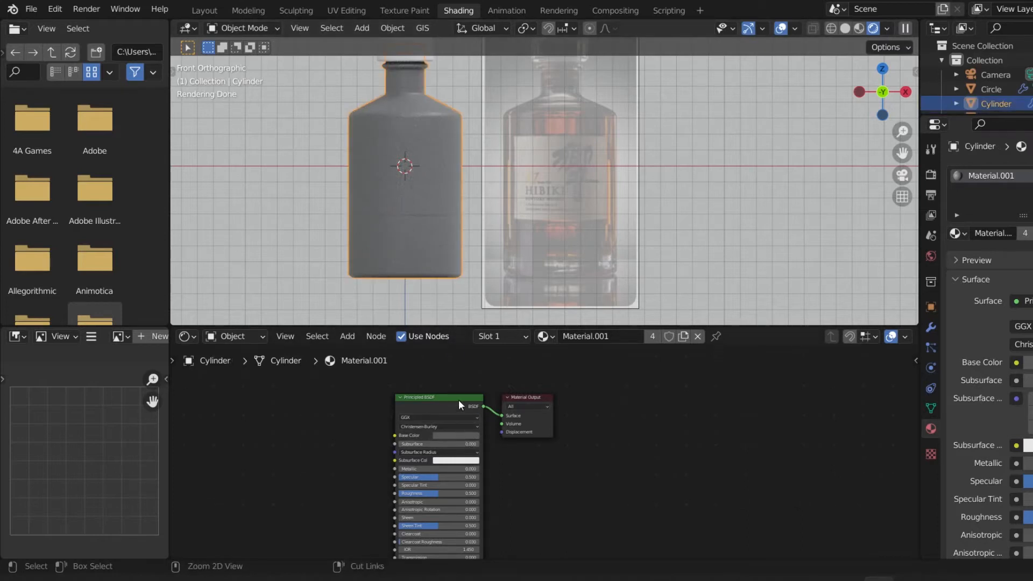
pyautogui.hotkey('ctrl', 'z')
# Select the glass bottle body and raise the transmission of Material.001 to its maximum
pyautogui.click(290, 162)
pyautogui.click(370, 211)
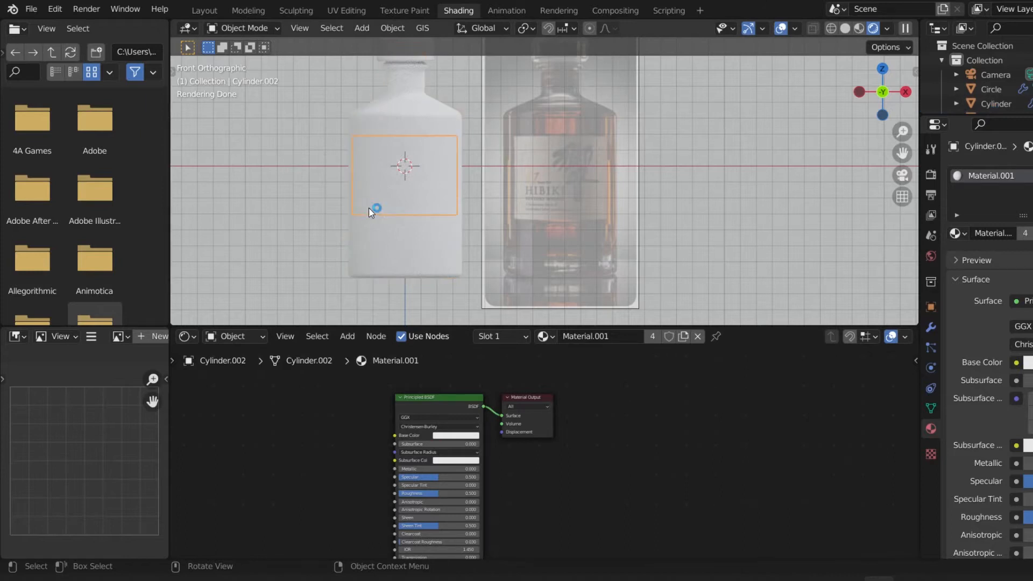
pyautogui.click(383, 220)
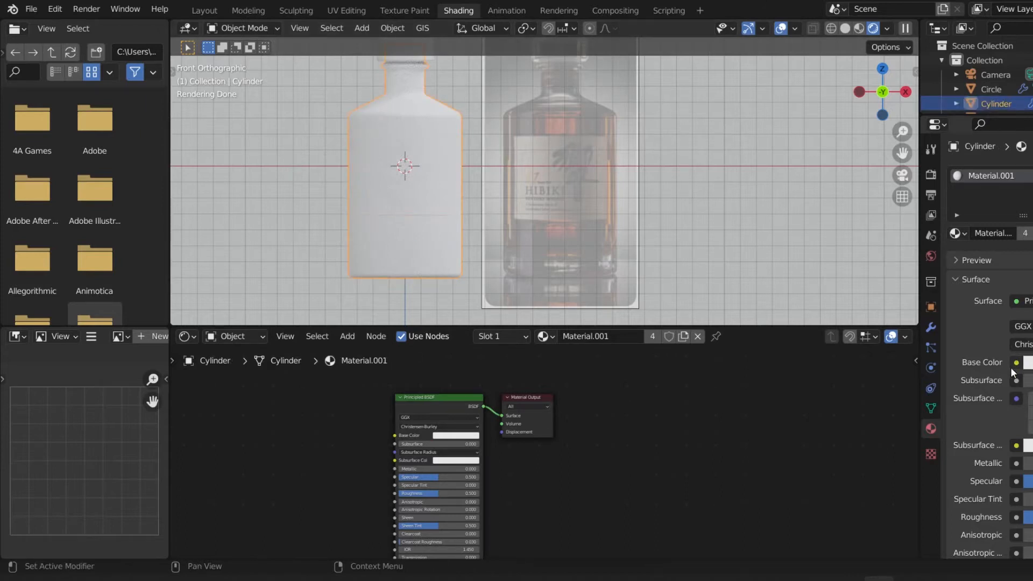
pyautogui.scroll(-1, 663, 399)
pyautogui.keyDown('shift'); pyautogui.moveTo(447, 480); pyautogui.dragTo(459, 534, button='middle'); pyautogui.keyUp('shift')
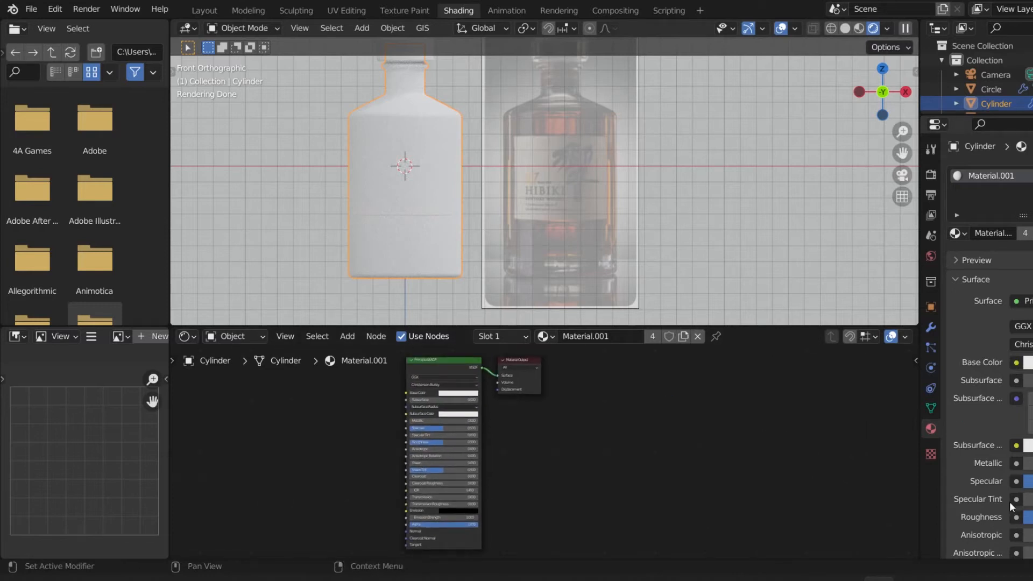
pyautogui.scroll(-10, 1022, 447)
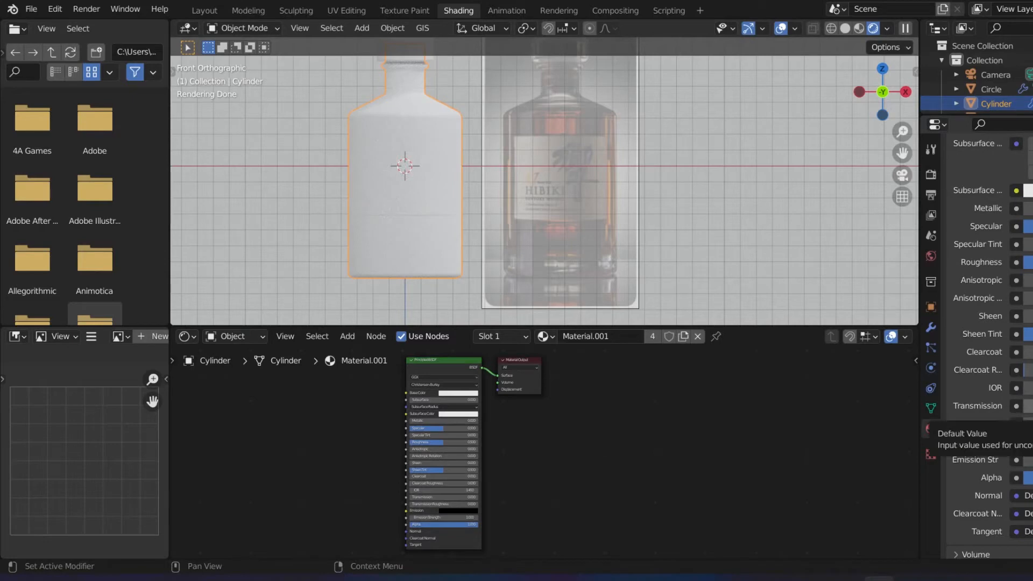
pyautogui.moveTo(1028, 406); pyautogui.dragTo(1032, 407)
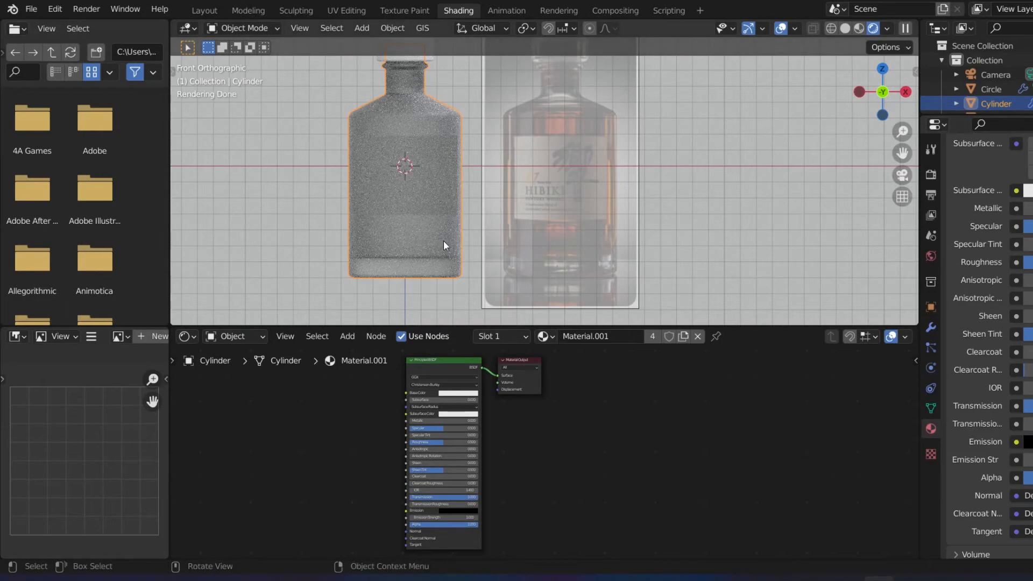
# Lower the roughness of the bottle's glass material to a small value for a clearer, glossier surface
pyautogui.scroll(3, 431, 244)
pyautogui.scroll(1, 390, 233)
pyautogui.keyDown('shift'); pyautogui.moveTo(283, 236); pyautogui.dragTo(474, 209, button='middle'); pyautogui.keyUp('shift')
pyautogui.scroll(-3, 486, 212)
pyautogui.scroll(3, 486, 212)
pyautogui.scroll(-3, 487, 212)
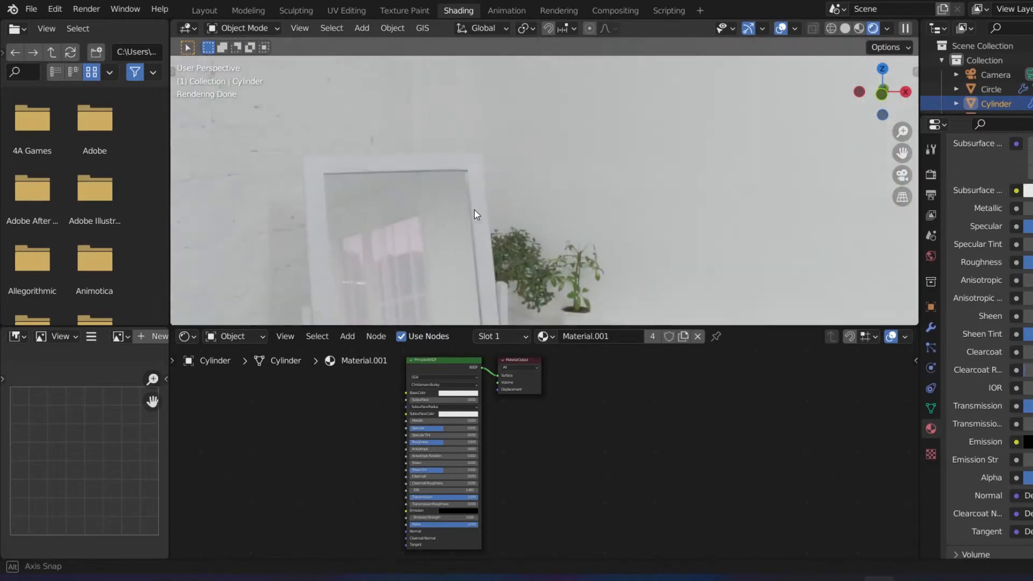
pyautogui.press('KP_1')
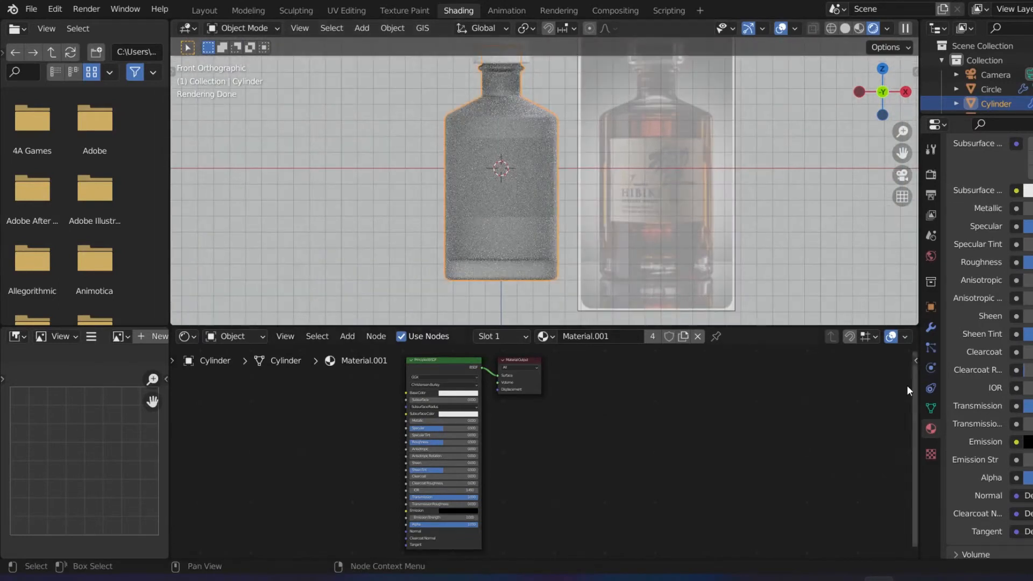
pyautogui.scroll(3, 988, 344)
pyautogui.scroll(1, 987, 344)
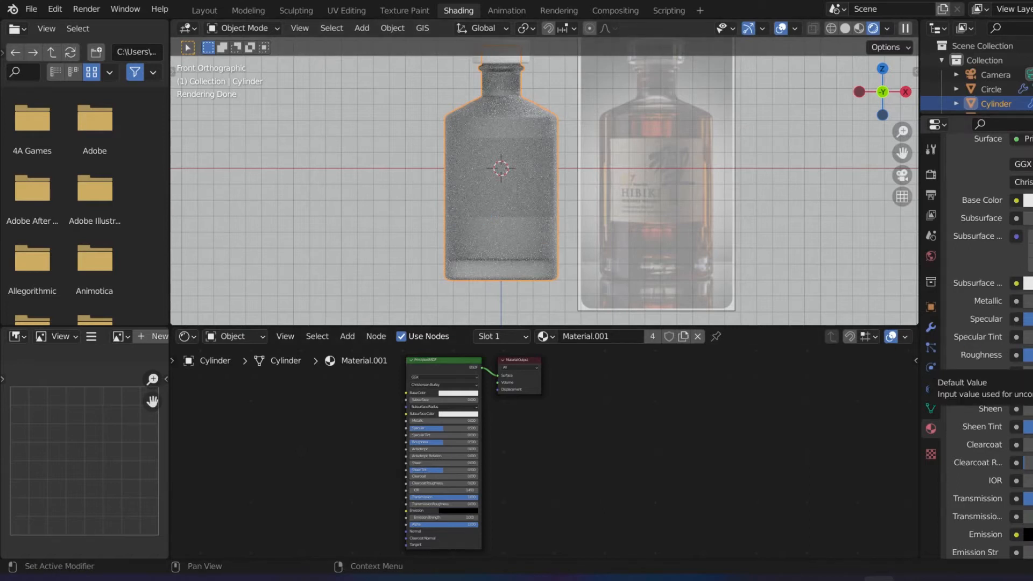
pyautogui.moveTo(1032, 355); pyautogui.dragTo(1013, 356)
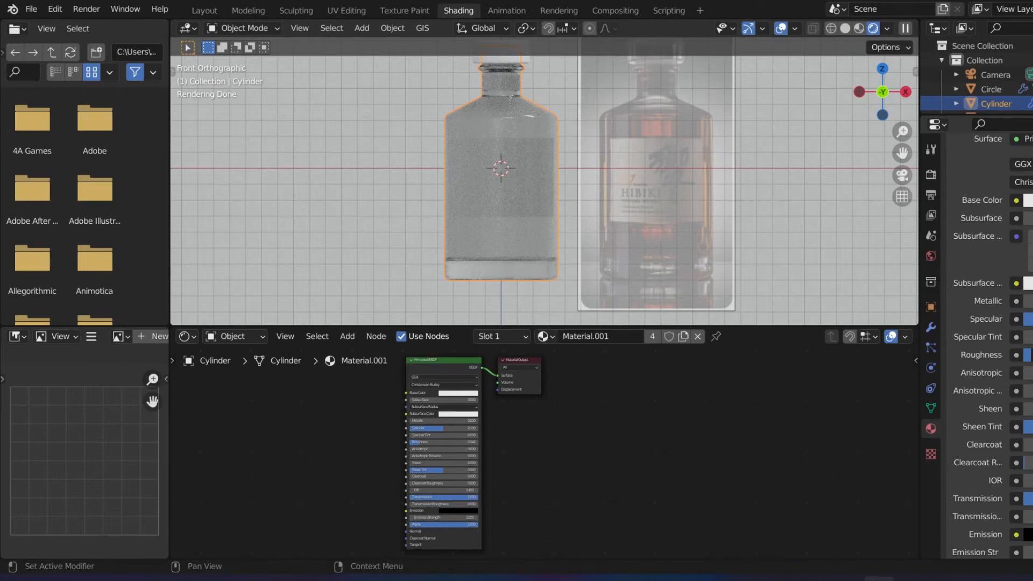
pyautogui.moveTo(1032, 356); pyautogui.dragTo(1032, 357)
# Adjust the IOR of the bottle's glass material and deselect the bottle body
pyautogui.scroll(1, 479, 258)
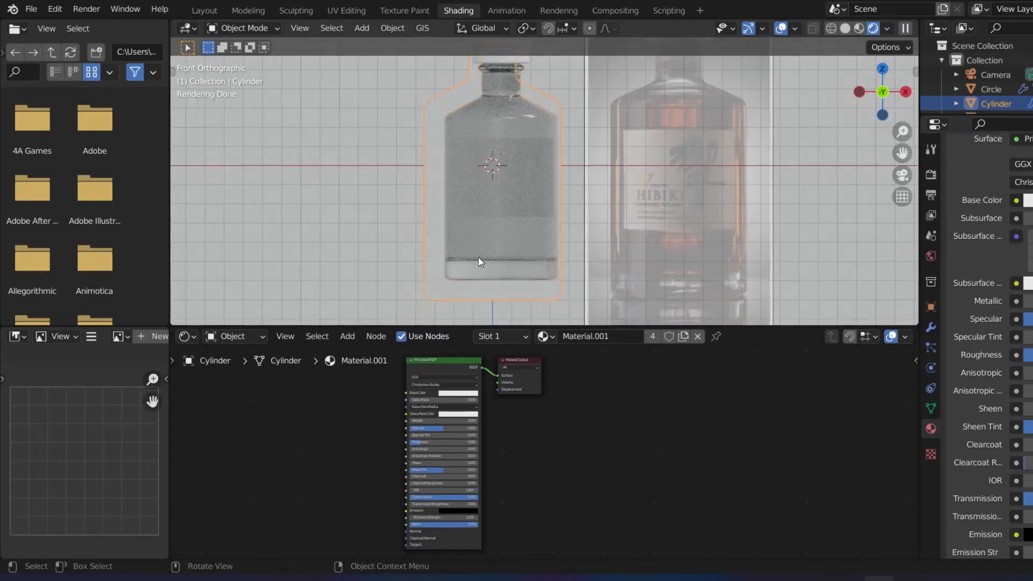
pyautogui.scroll(2, 479, 258)
pyautogui.scroll(-3, 479, 257)
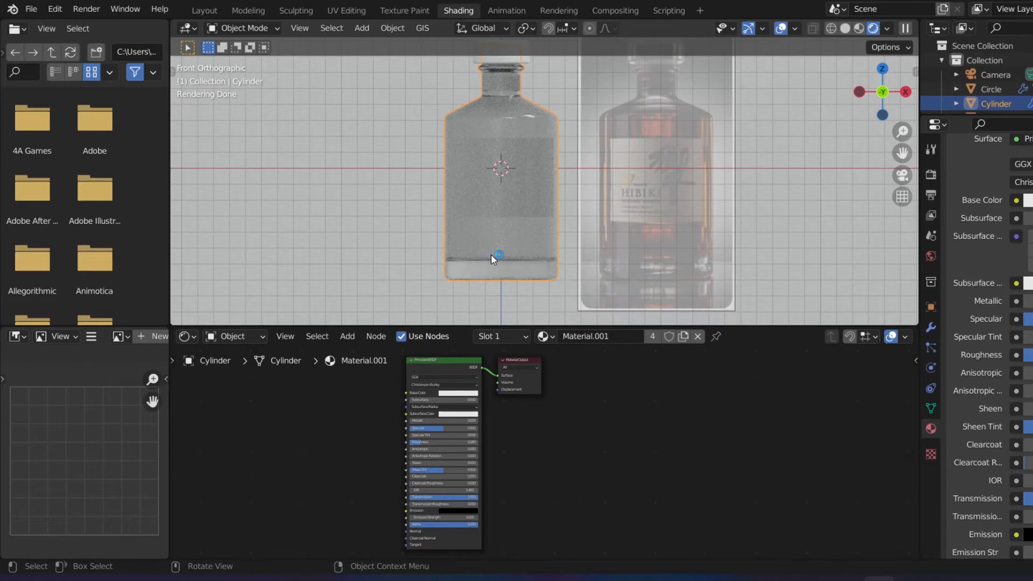
pyautogui.scroll(-5, 990, 344)
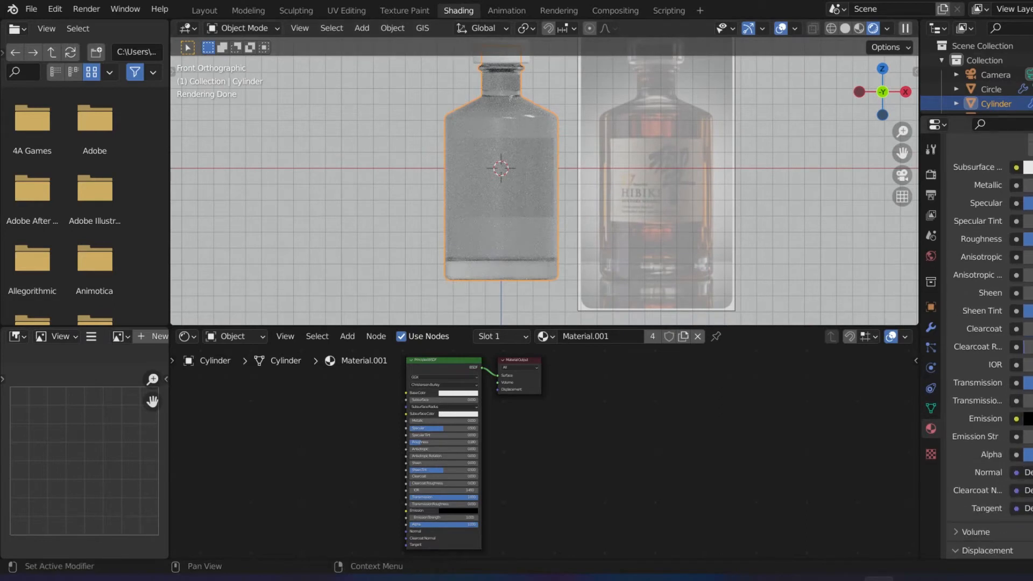
pyautogui.click(1032, 365)
pyautogui.click(407, 241)
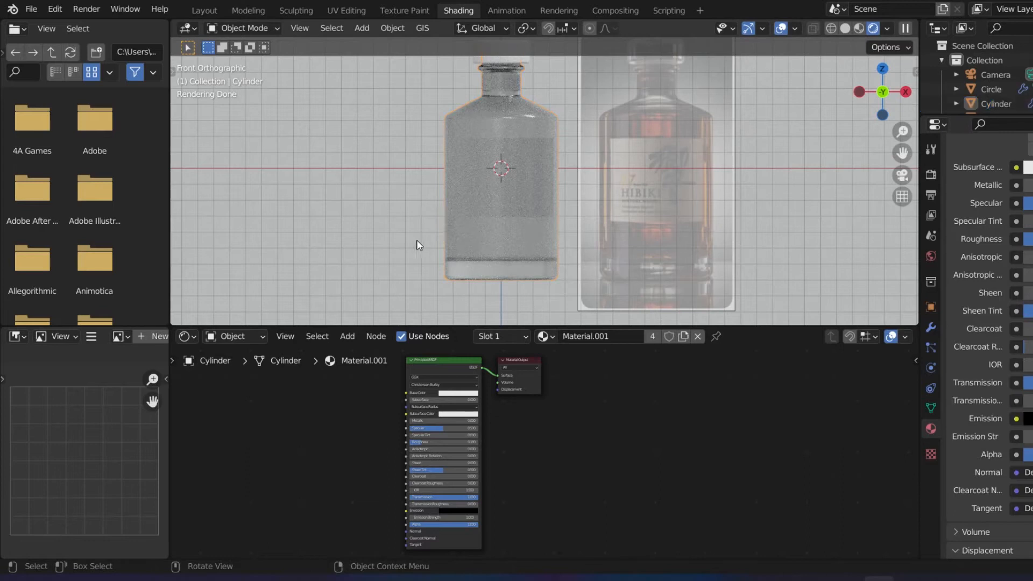
# Select the liquid mesh inside the bottle and give it its own independent copy of Material.001
pyautogui.click(490, 237)
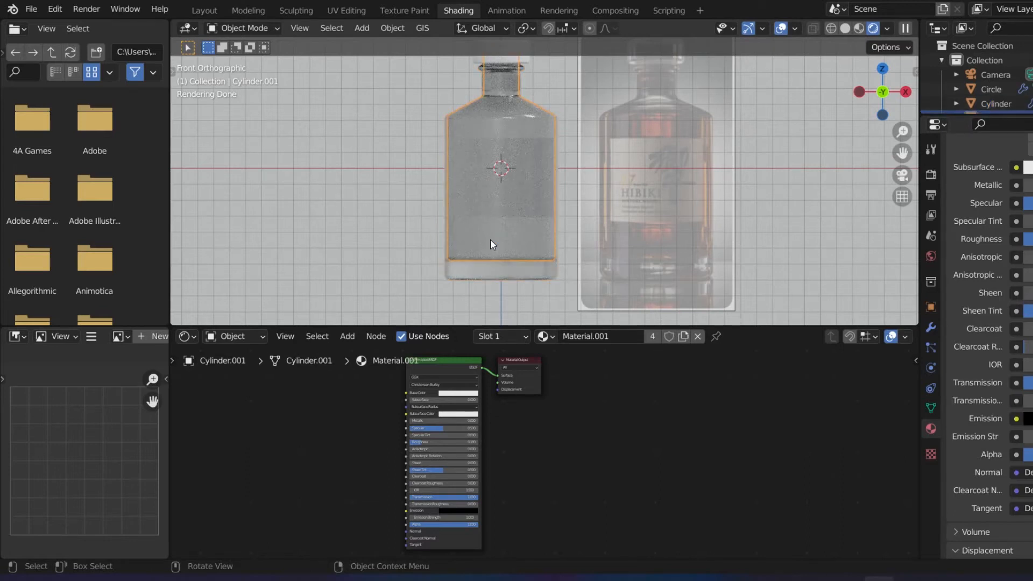
pyautogui.scroll(2, 490, 239)
pyautogui.scroll(-2, 479, 251)
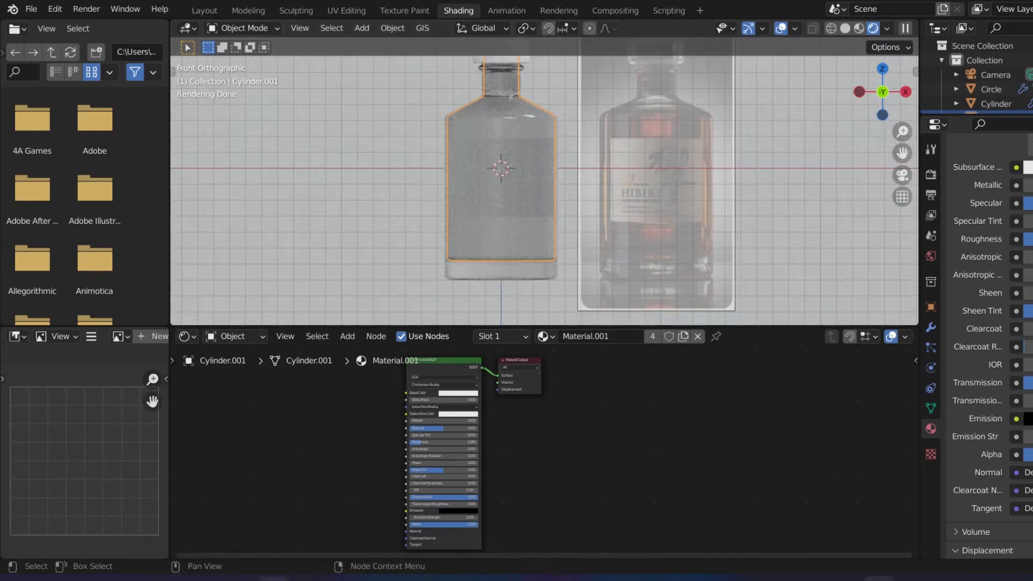
pyautogui.scroll(10, 990, 344)
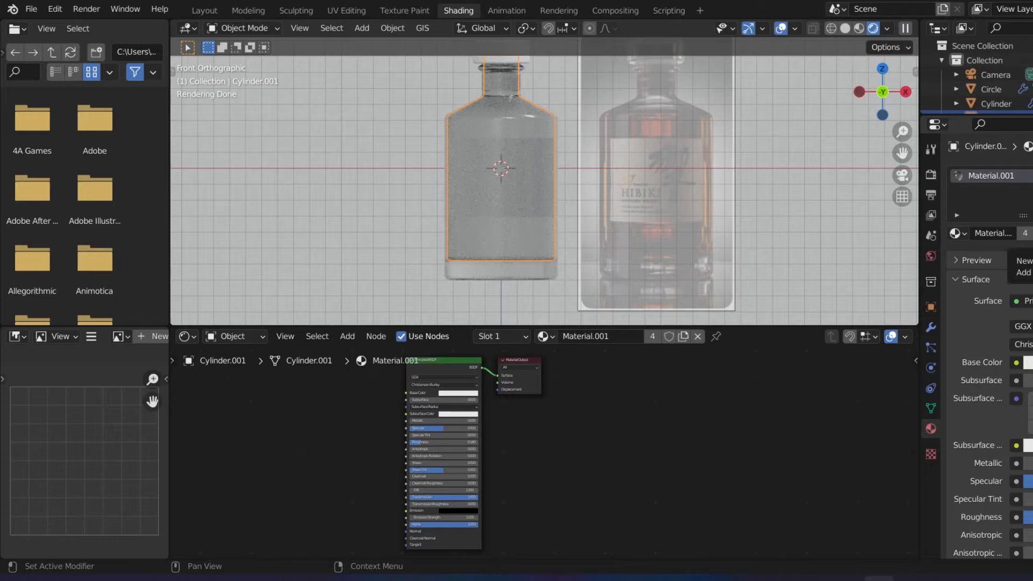
pyautogui.click(1030, 234)
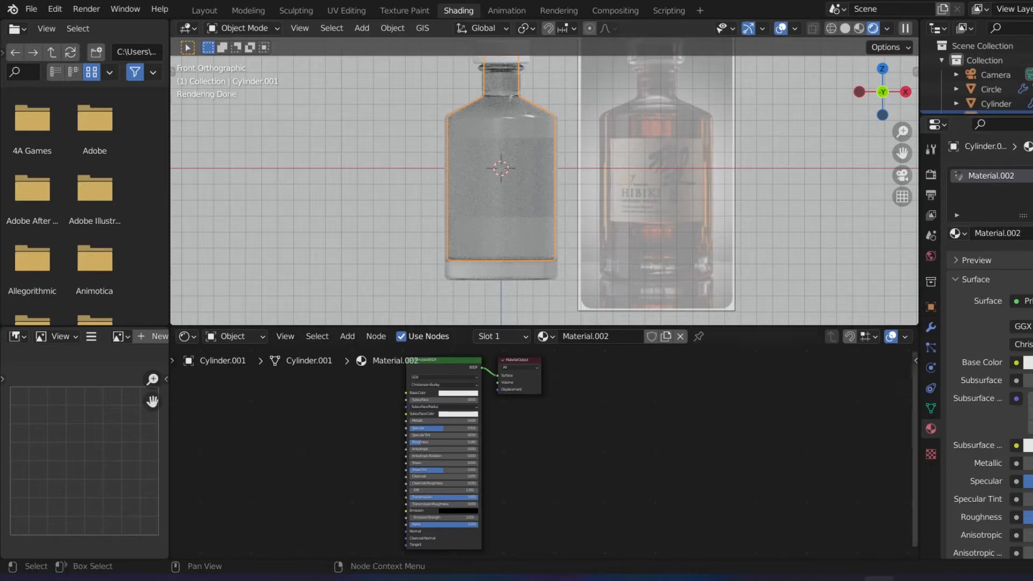
# Set the liquid material's base color to orange and adjust its IOR
pyautogui.scroll(-15, 1009, 399)
pyautogui.scroll(15, 1009, 398)
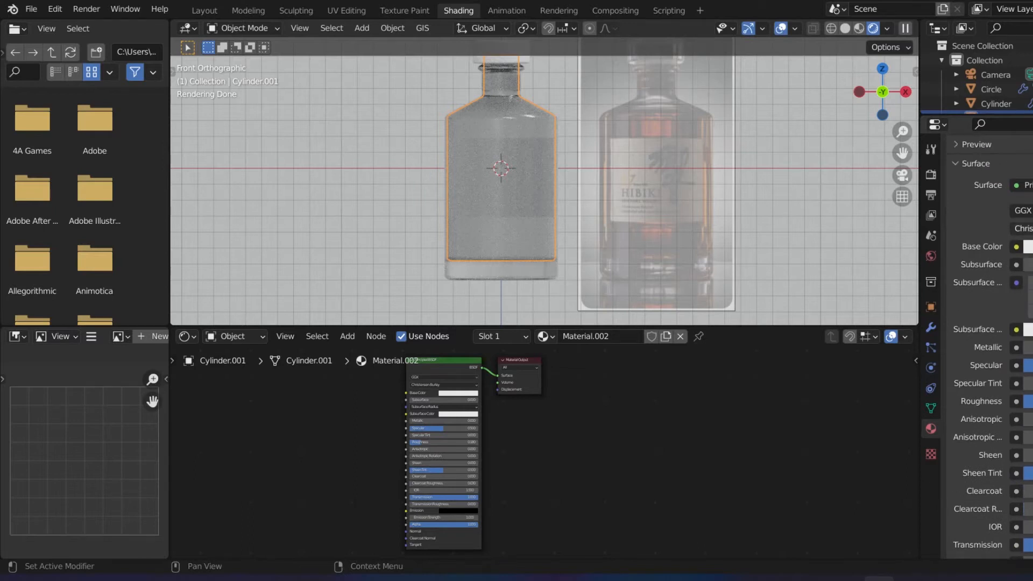
pyautogui.click(1025, 246)
pyautogui.click(998, 124)
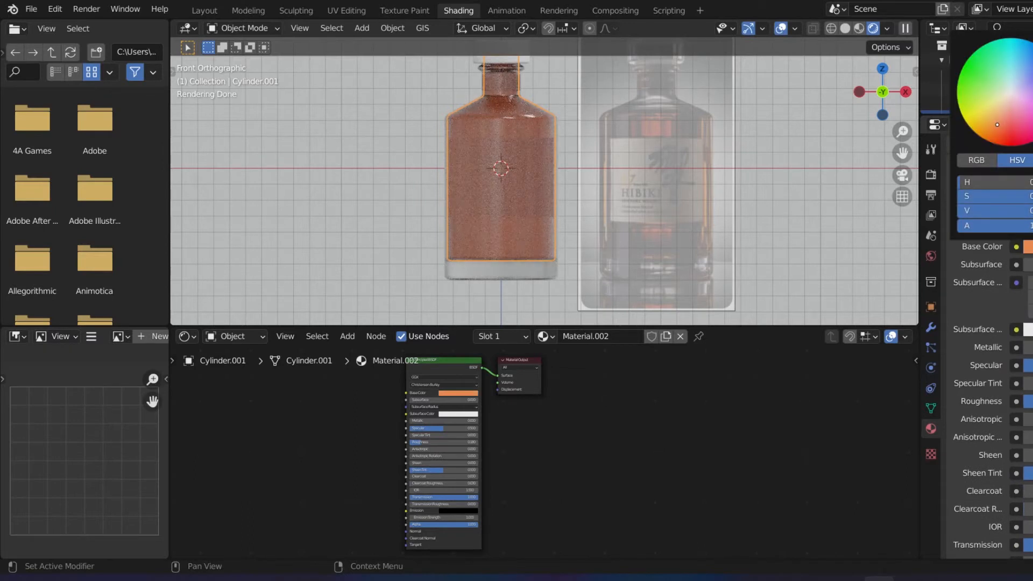
pyautogui.scroll(-7, 1004, 414)
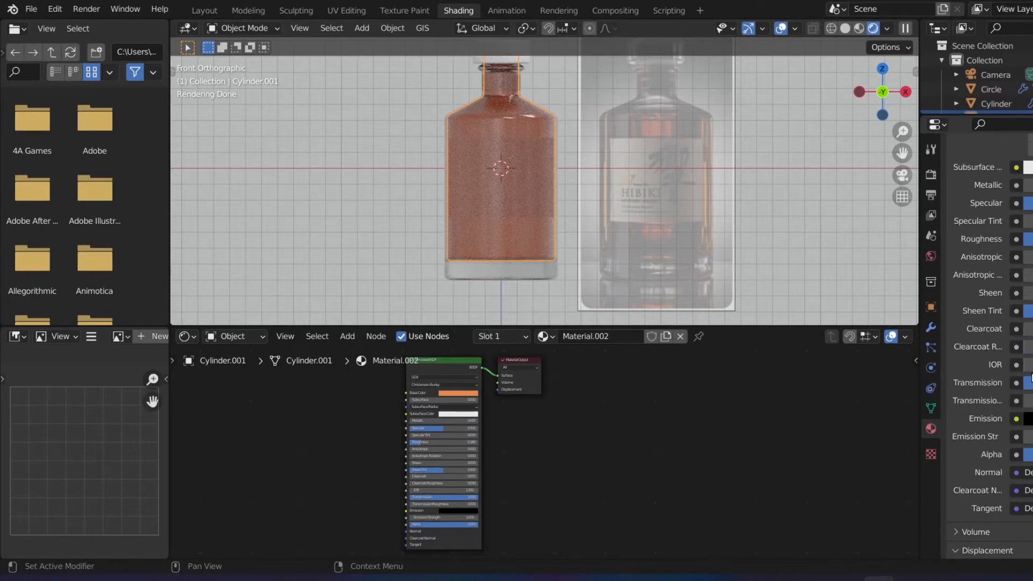
pyautogui.click(1027, 366)
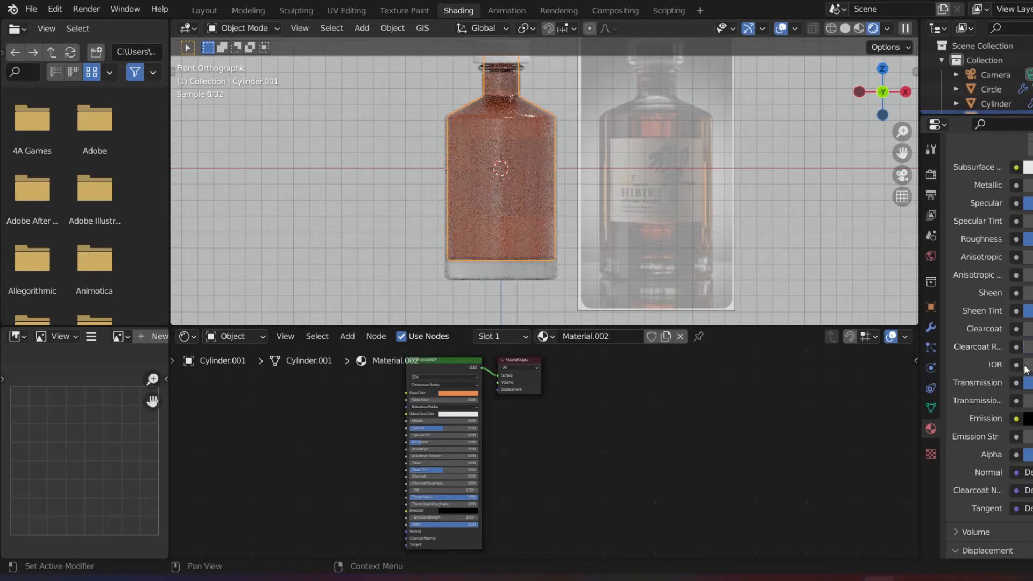
pyautogui.click(1027, 368)
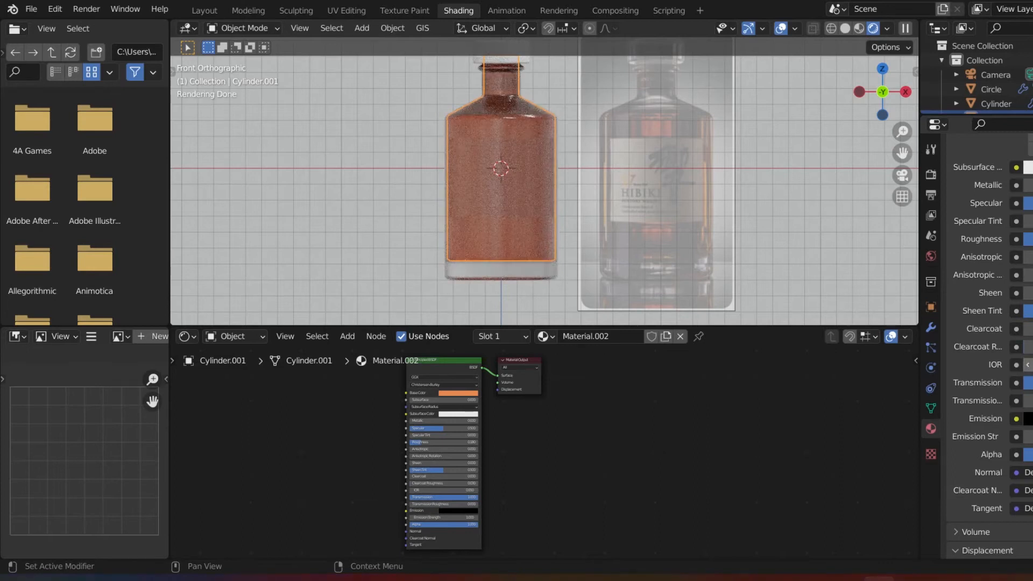
# Remove the Material.001 slot from the front label mesh and from the neck label mesh
pyautogui.scroll(4, 494, 122)
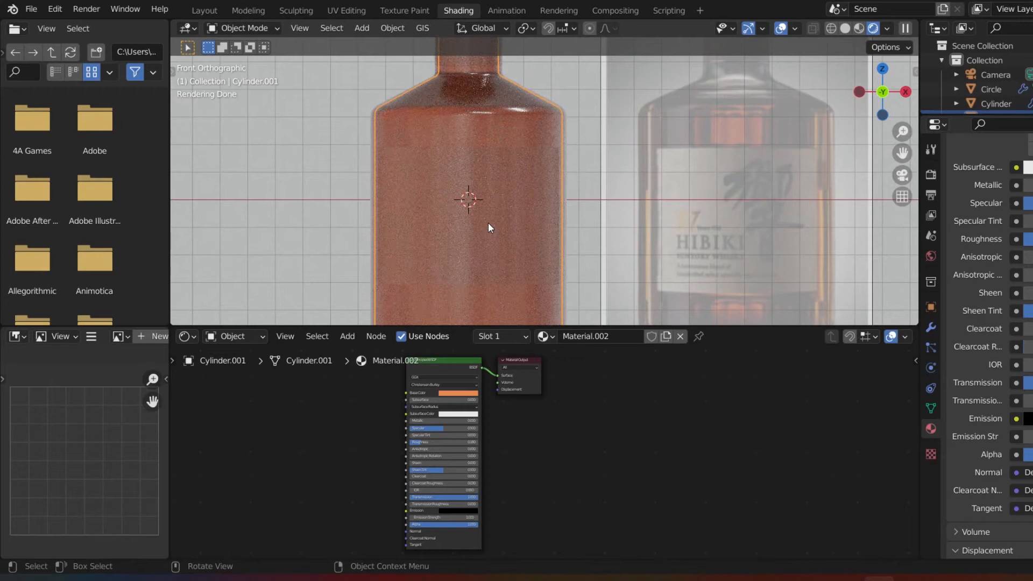
pyautogui.scroll(-1, 488, 221)
pyautogui.scroll(1, 487, 162)
pyautogui.click(489, 183)
pyautogui.scroll(10, 1022, 250)
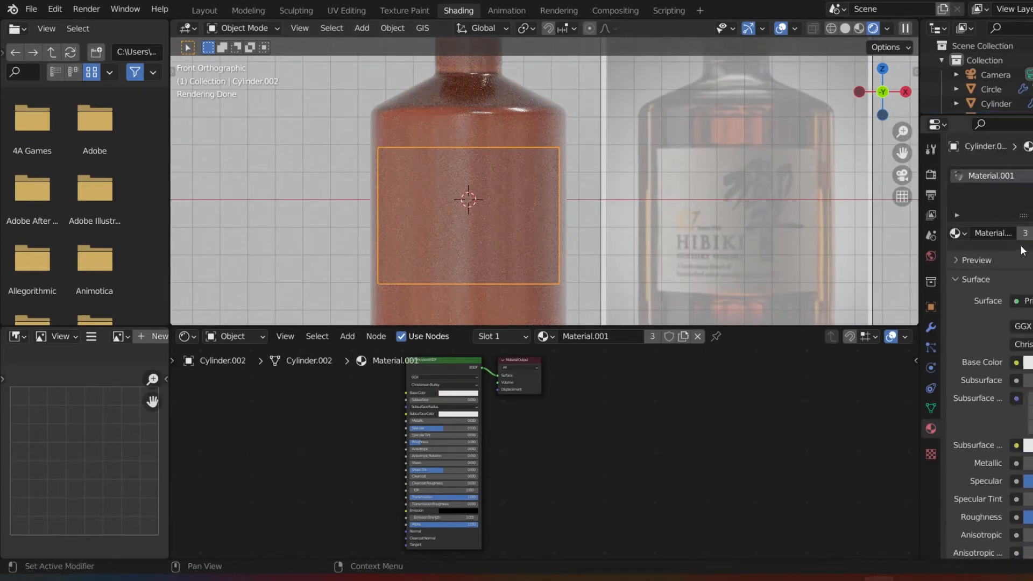
pyautogui.click(1032, 189)
pyautogui.keyDown('shift'); pyautogui.moveTo(482, 110); pyautogui.dragTo(473, 169, button='middle'); pyautogui.keyUp('shift')
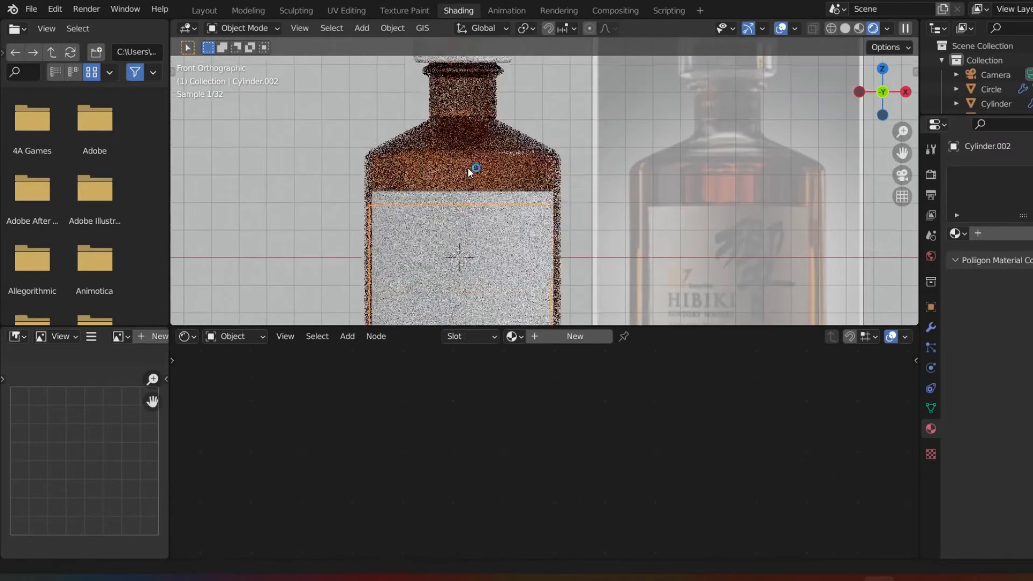
pyautogui.click(469, 114)
pyautogui.click(1032, 189)
# Select the liquid mesh and slightly raise the roughness of its orange material
pyautogui.keyDown('shift'); pyautogui.moveTo(378, 226); pyautogui.dragTo(383, 144, button='middle'); pyautogui.keyUp('shift')
pyautogui.scroll(-3, 383, 144)
pyautogui.click(512, 257)
pyautogui.scroll(2, 512, 257)
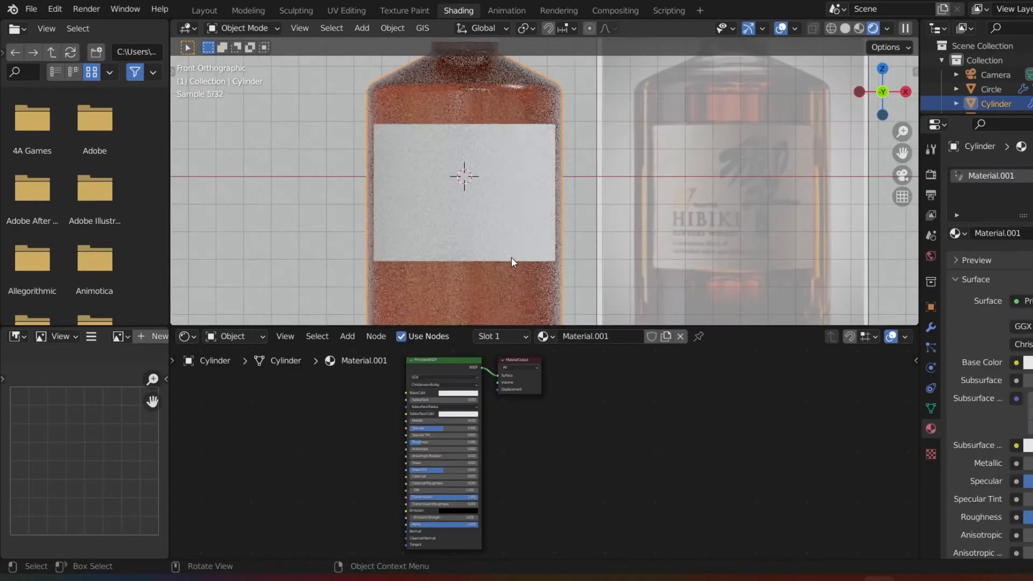
pyautogui.keyDown('shift'); pyautogui.moveTo(503, 280); pyautogui.dragTo(496, 219, button='middle'); pyautogui.keyUp('shift')
pyautogui.click(492, 231)
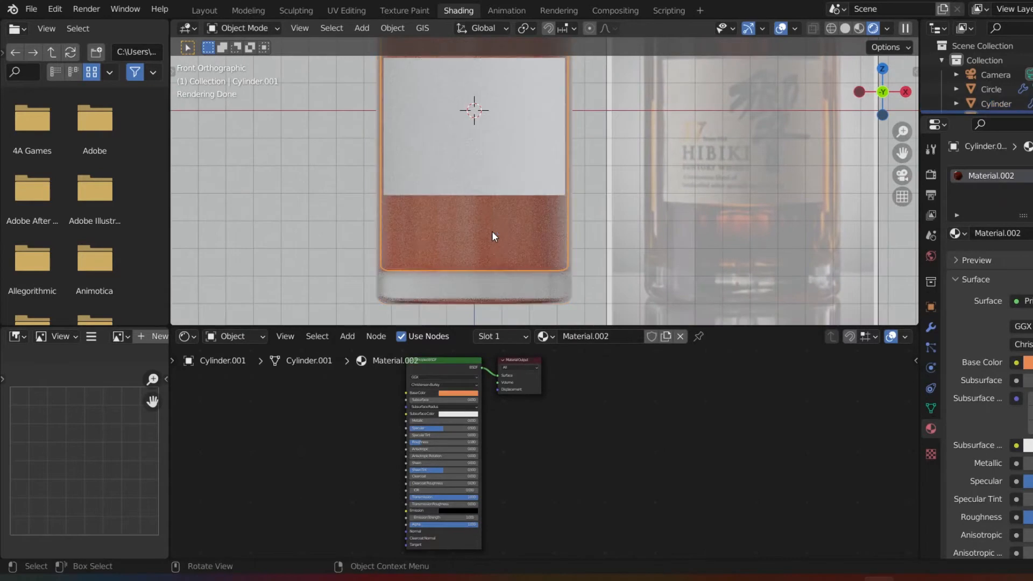
pyautogui.scroll(-10, 985, 323)
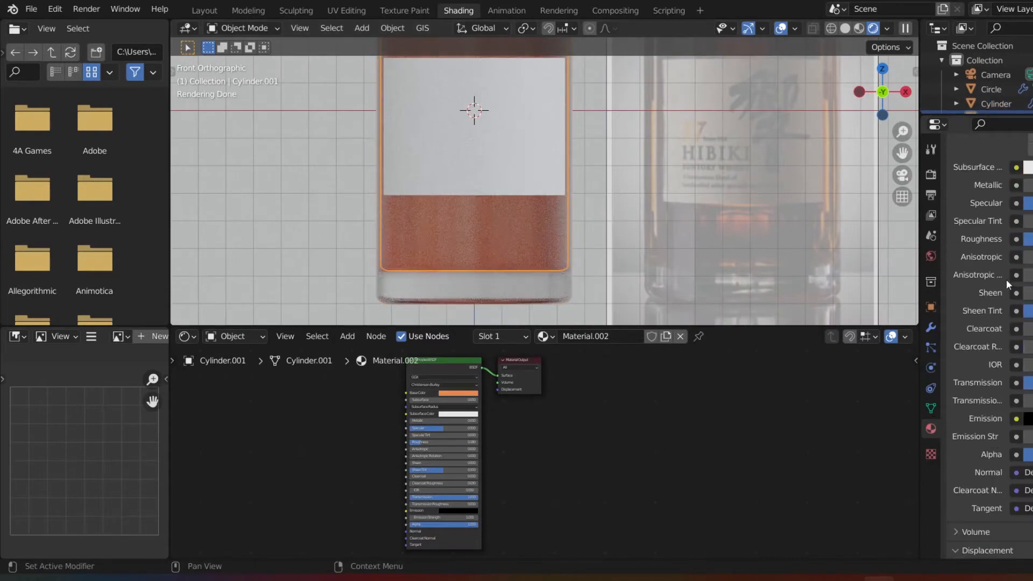
pyautogui.scroll(1, 1008, 284)
pyautogui.moveTo(1027, 262); pyautogui.dragTo(1031, 262)
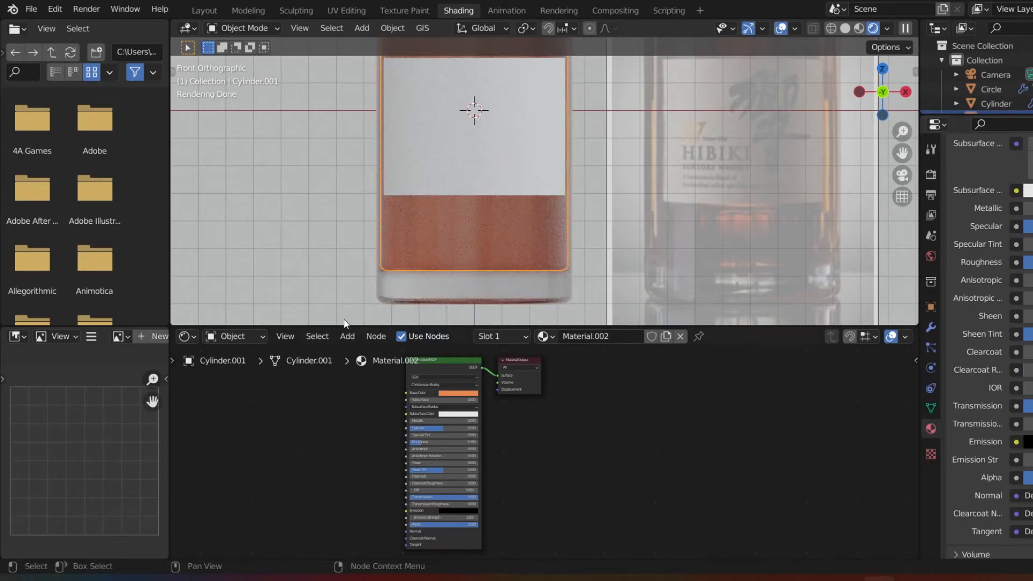
# With the glass body selected, compare the bottle's shoulder, neck and liquid with the reference image and review its material settings
pyautogui.keyDown('shift'); pyautogui.moveTo(398, 159); pyautogui.dragTo(423, 271, button='middle'); pyautogui.keyUp('shift')
pyautogui.click(512, 139)
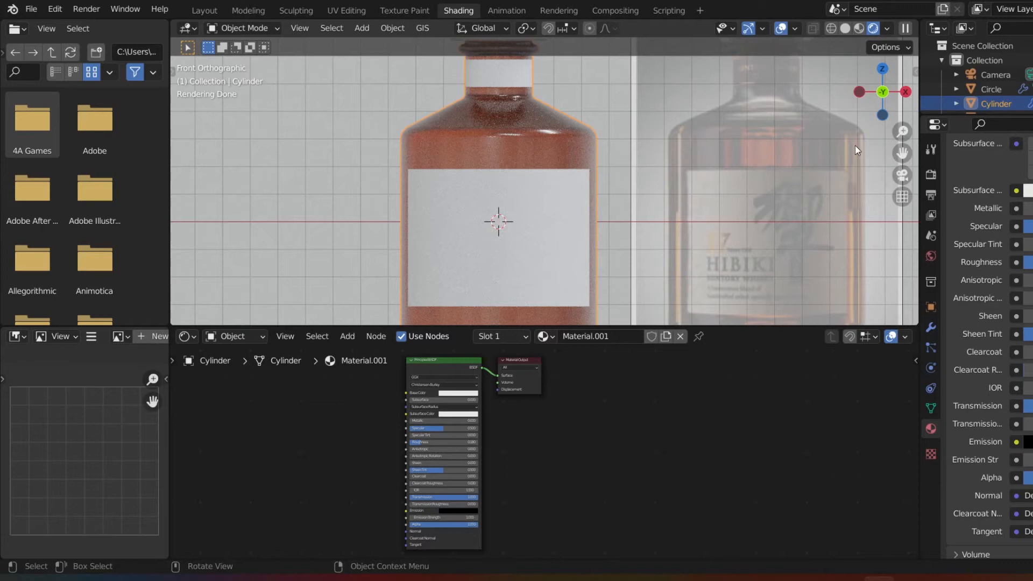
pyautogui.keyDown('shift'); pyautogui.moveTo(766, 125); pyautogui.dragTo(696, 126, button='middle'); pyautogui.keyUp('shift')
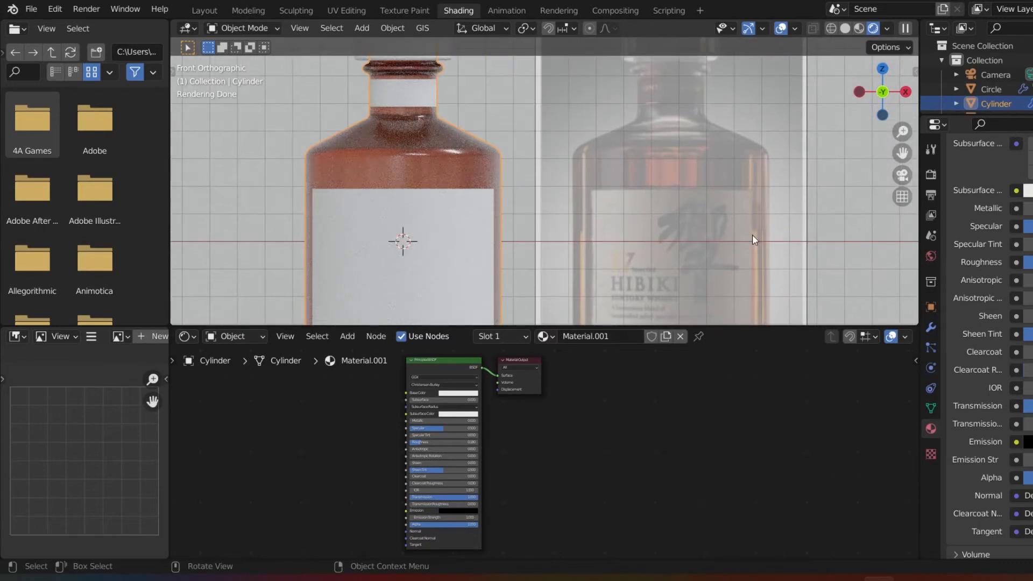
pyautogui.scroll(3, 708, 192)
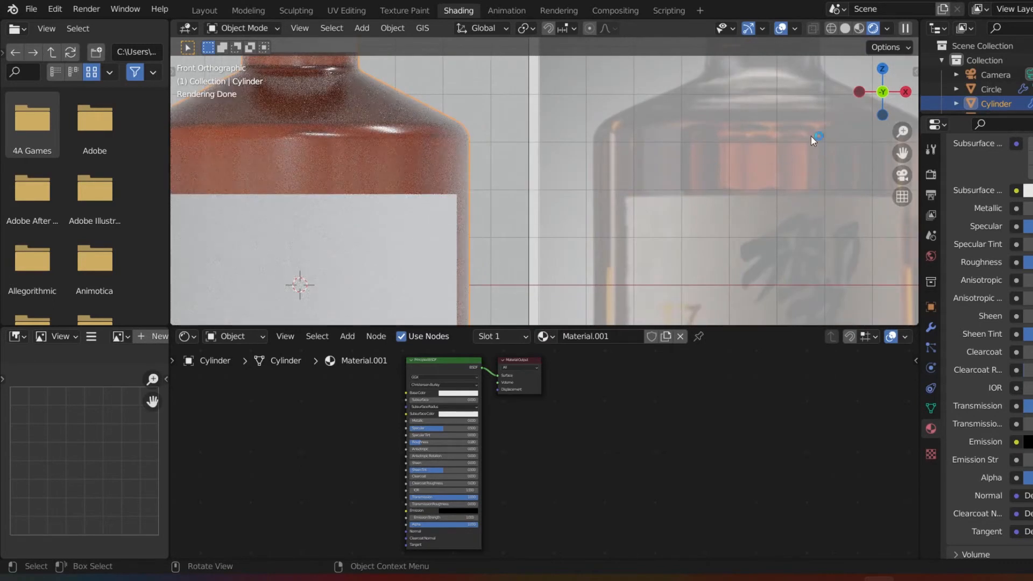
pyautogui.scroll(-4, 517, 201)
pyautogui.scroll(2, 390, 166)
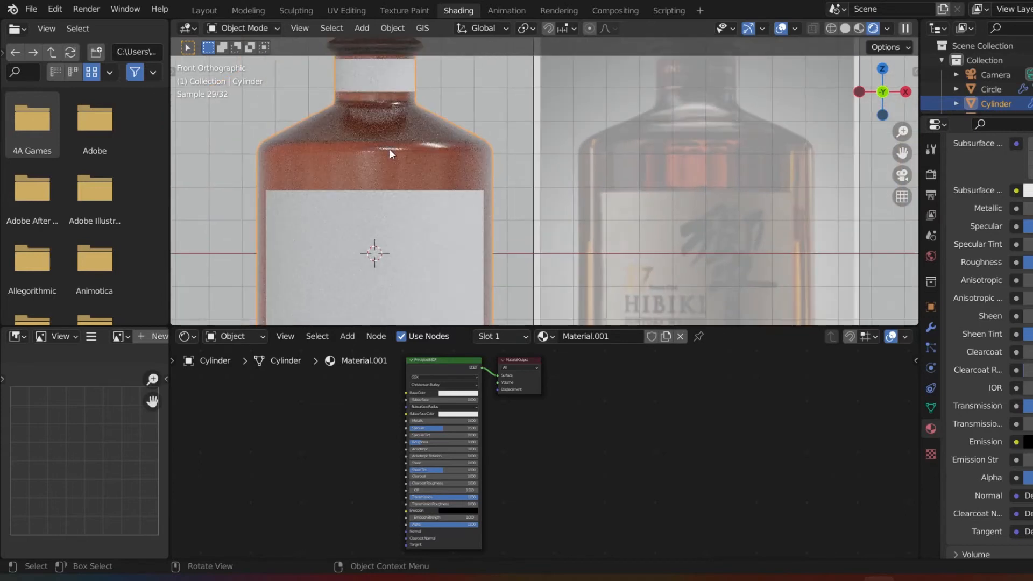
pyautogui.scroll(-3, 408, 141)
pyautogui.click(428, 160)
pyautogui.click(429, 159)
pyautogui.scroll(-1, 420, 153)
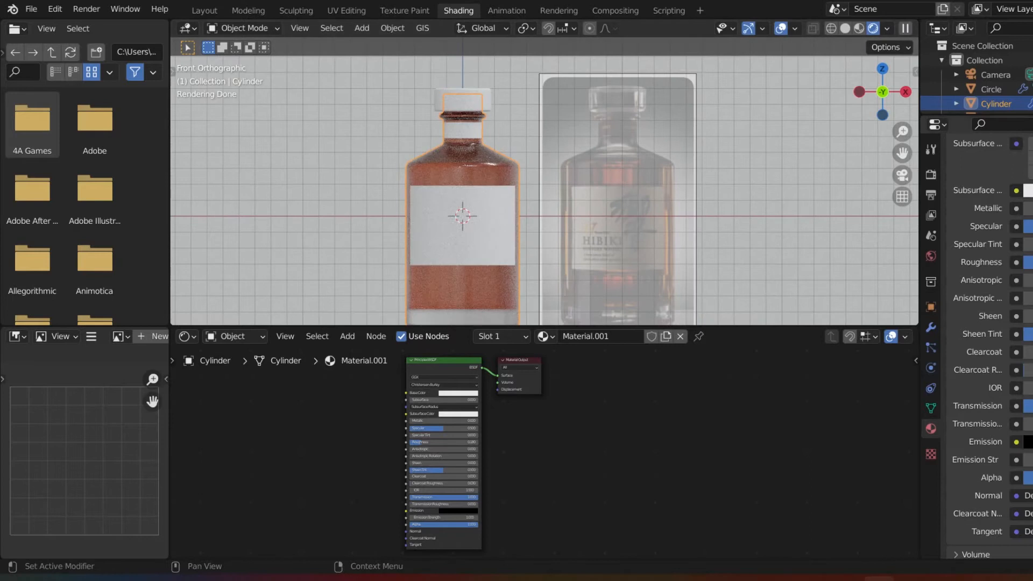
pyautogui.scroll(-5, 1020, 323)
pyautogui.scroll(9, 1020, 323)
pyautogui.scroll(5, 990, 323)
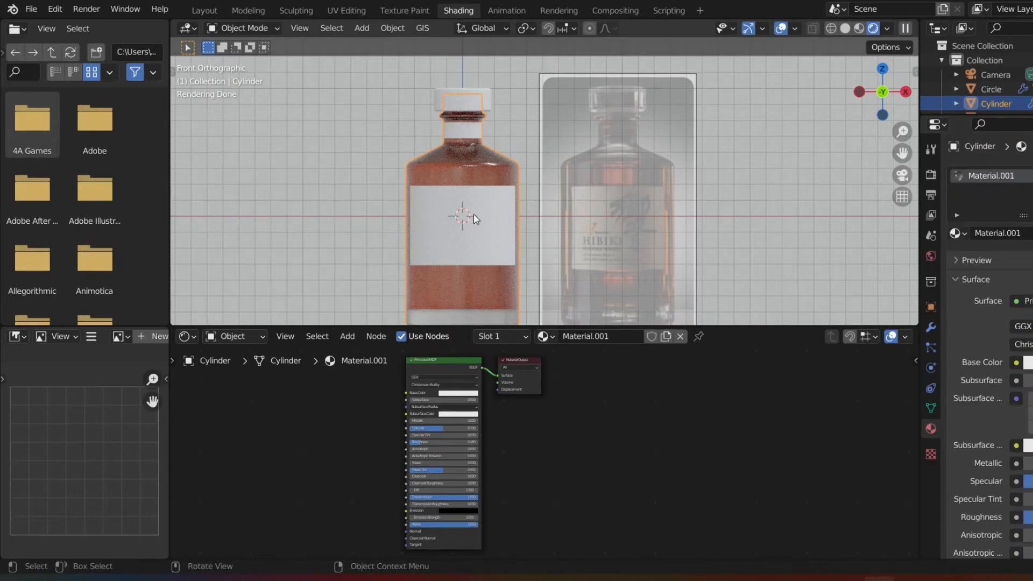
# Rename the glass body's Material.001 to "glass bottle"
pyautogui.click(383, 187)
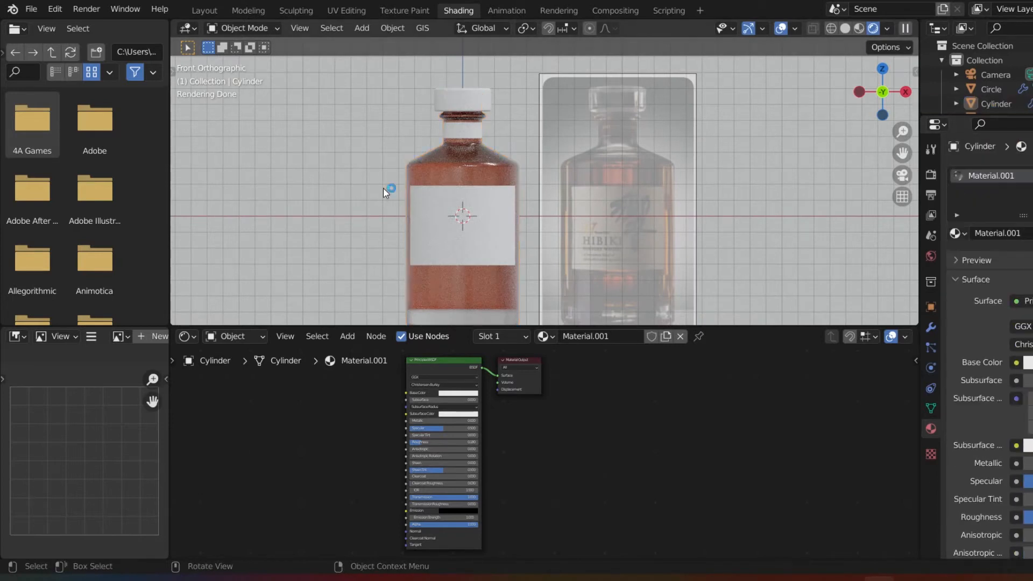
pyautogui.click(429, 174)
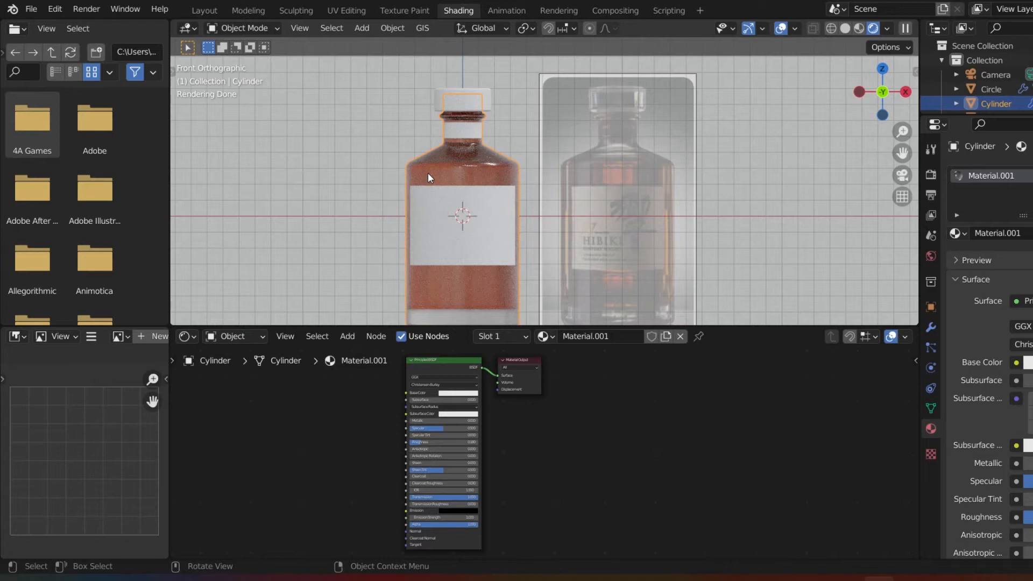
pyautogui.doubleClick(1030, 174)
pyautogui.write('g')
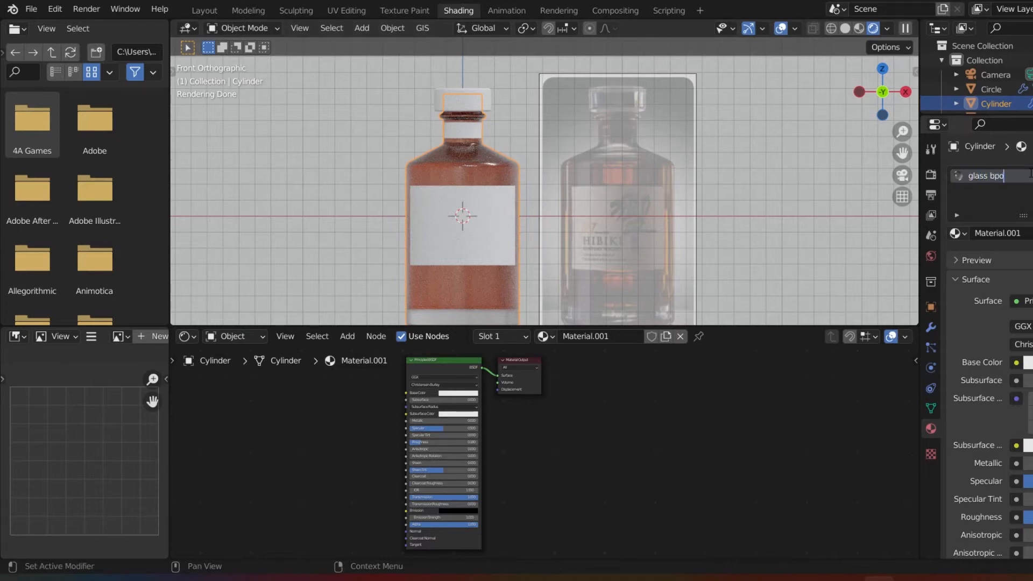
pyautogui.write('lass bottle')
pyautogui.press('Return')
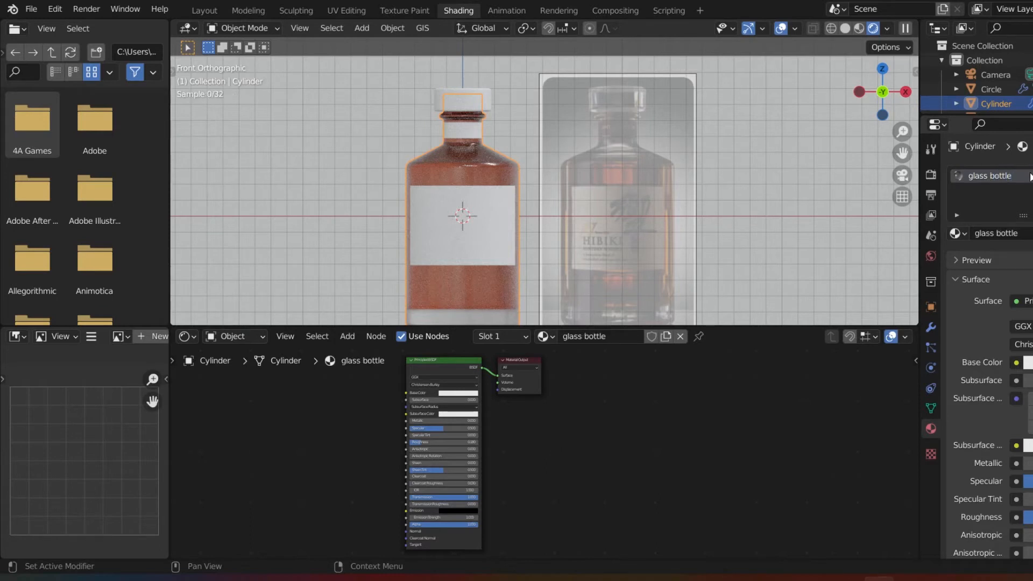
# Rename the liquid mesh's Material.002 to "liquid"
pyautogui.click(466, 169)
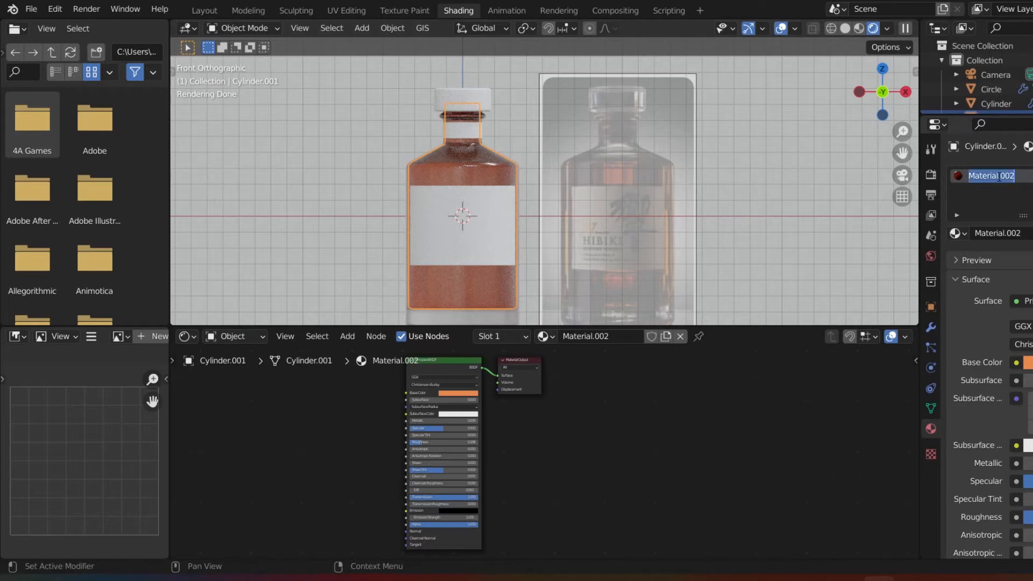
pyautogui.press('BackSpace')
pyautogui.write('liquid')
pyautogui.press('Return')
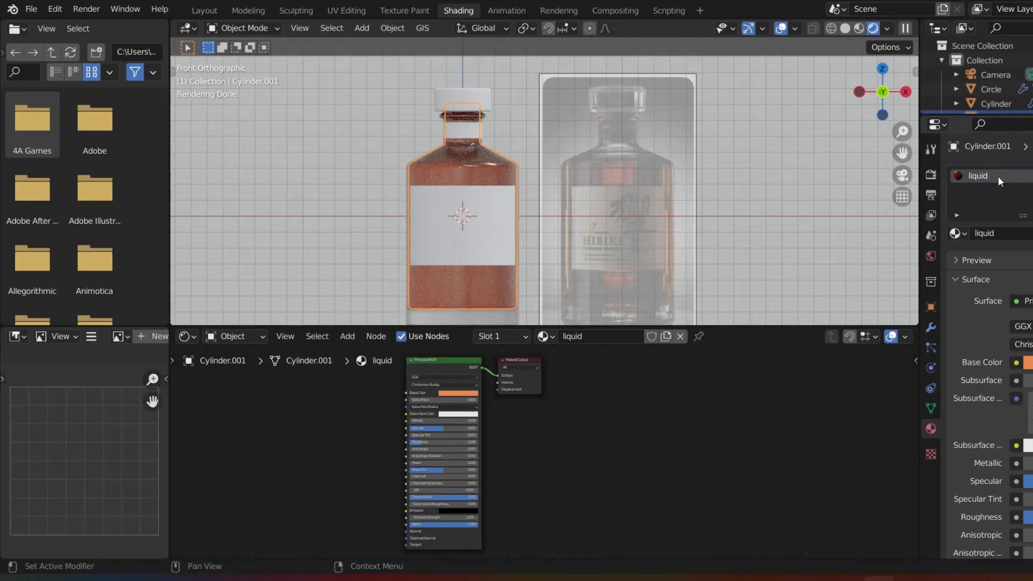
# Create a new material on the front label mesh and name it "label 1"
pyautogui.click(484, 227)
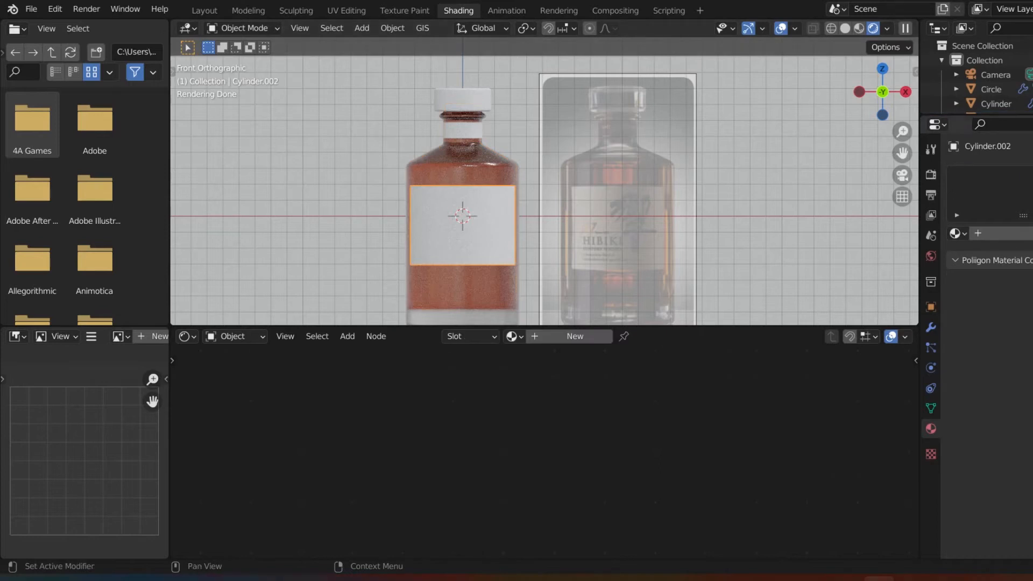
pyautogui.click(1006, 233)
pyautogui.doubleClick(1005, 177)
pyautogui.write('label 1')
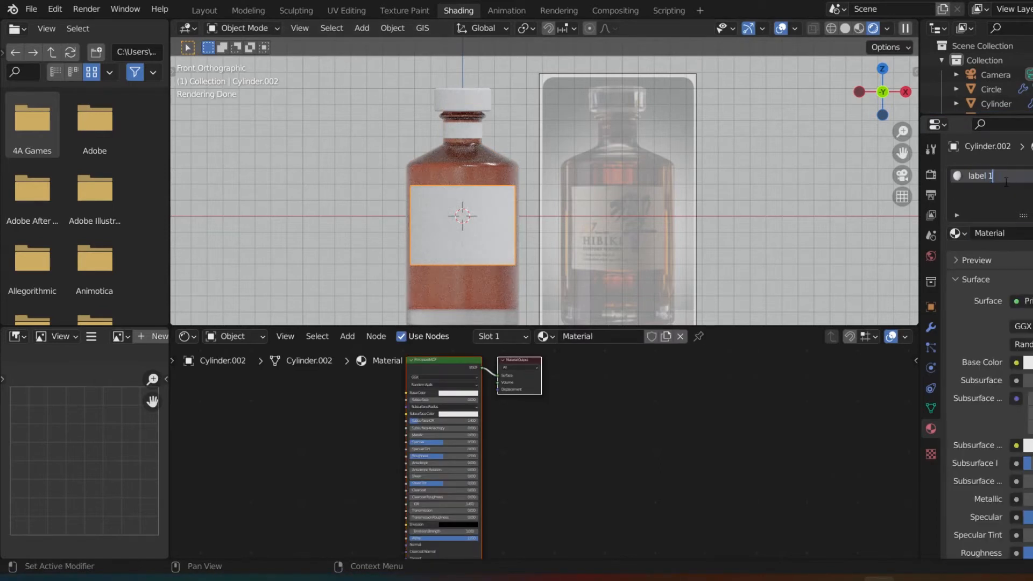
pyautogui.press('Return')
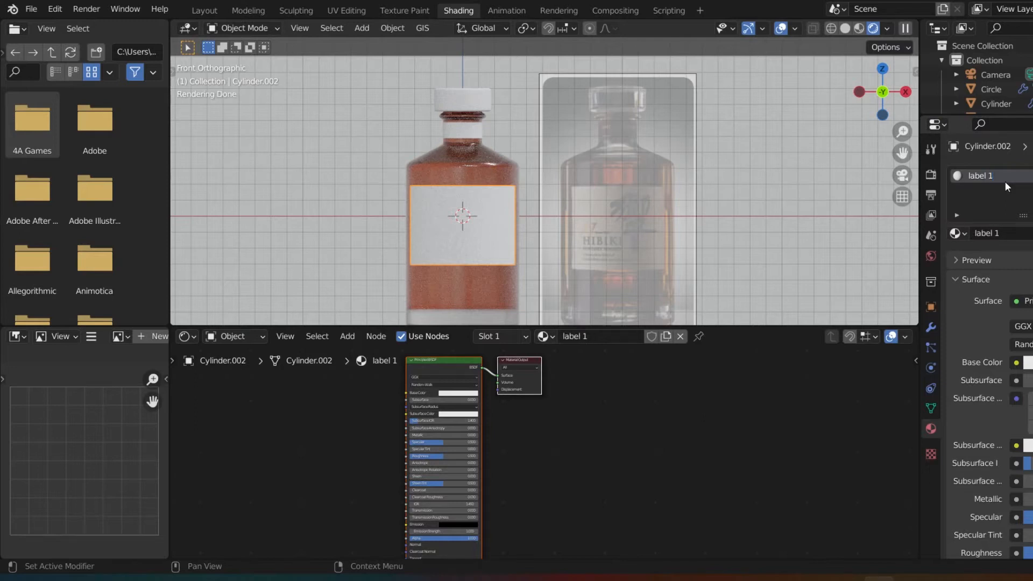
# Create a separate new material on the neck label mesh and rename it as a label material
pyautogui.click(475, 138)
pyautogui.click(1022, 234)
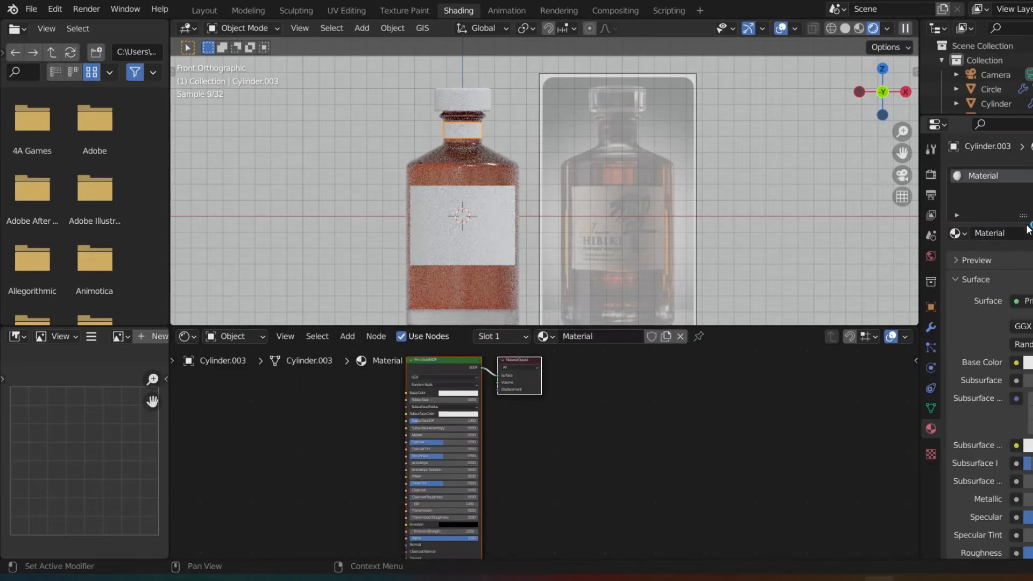
pyautogui.press('BackSpace')
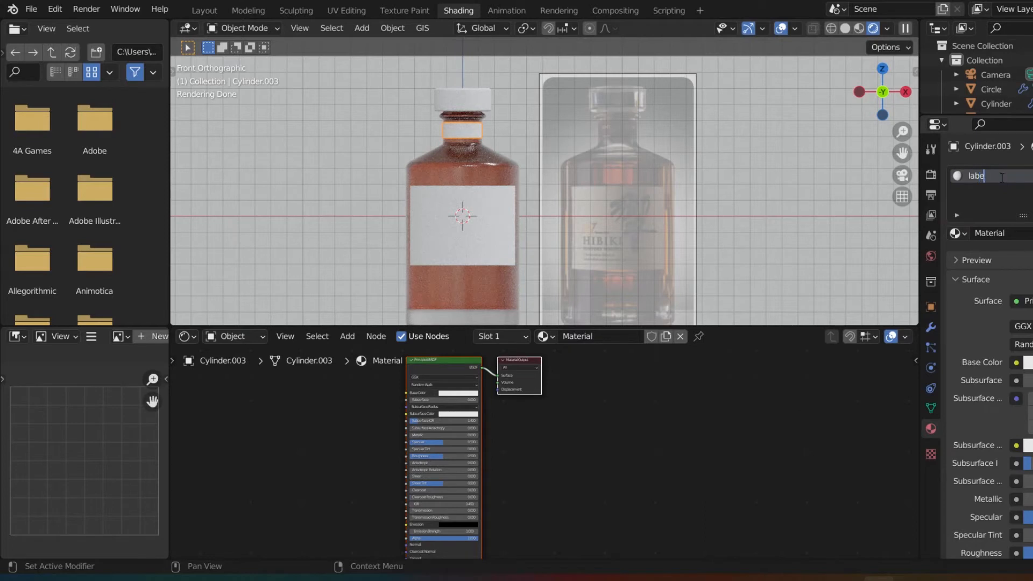
pyautogui.press('Return')
# Create a new material on the bottle cap and name it "cover"
pyautogui.click(464, 111)
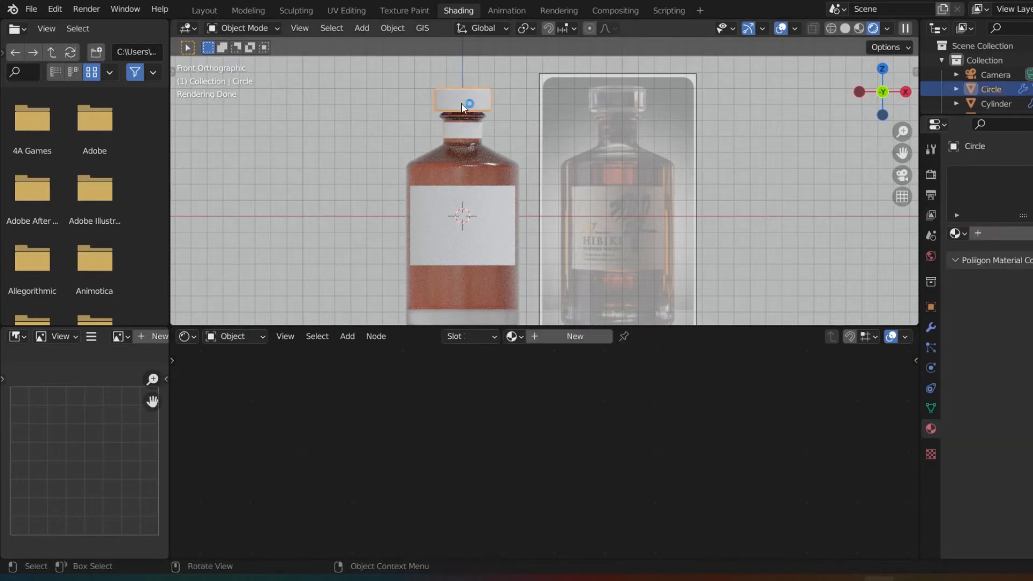
pyautogui.click(995, 233)
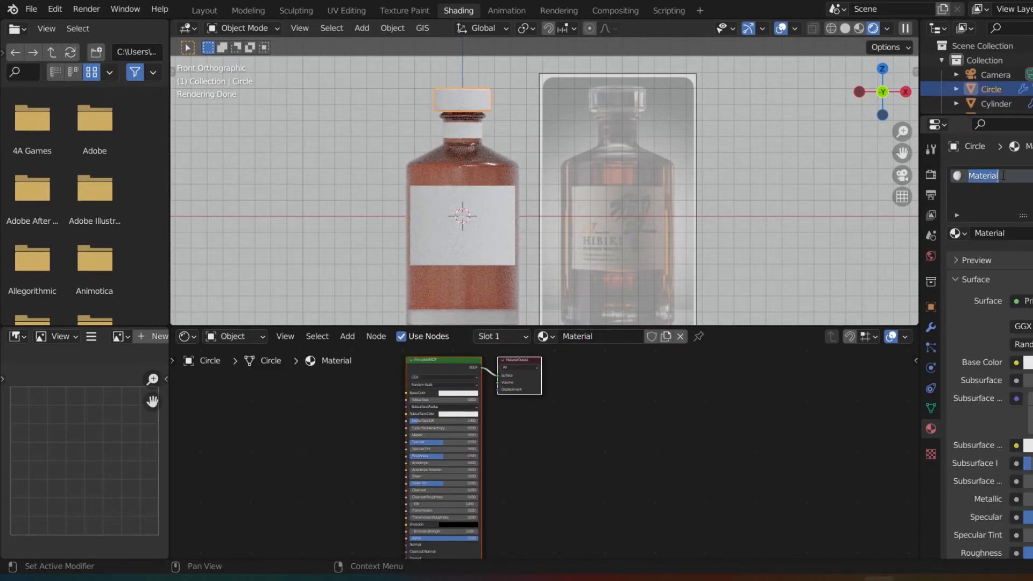
pyautogui.click(1002, 175)
pyautogui.write('cover')
pyautogui.press('Return')
# Check the bottle's base against the reference image, select the glass body and switch to the Layout workspace
pyautogui.scroll(1, 465, 230)
pyautogui.keyDown('shift'); pyautogui.moveTo(466, 225); pyautogui.dragTo(527, 25, button='middle'); pyautogui.keyUp('shift')
pyautogui.scroll(-1, 507, 356)
pyautogui.keyDown('shift'); pyautogui.moveTo(483, 261); pyautogui.dragTo(469, 340, button='middle'); pyautogui.keyUp('shift')
pyautogui.click(516, 202)
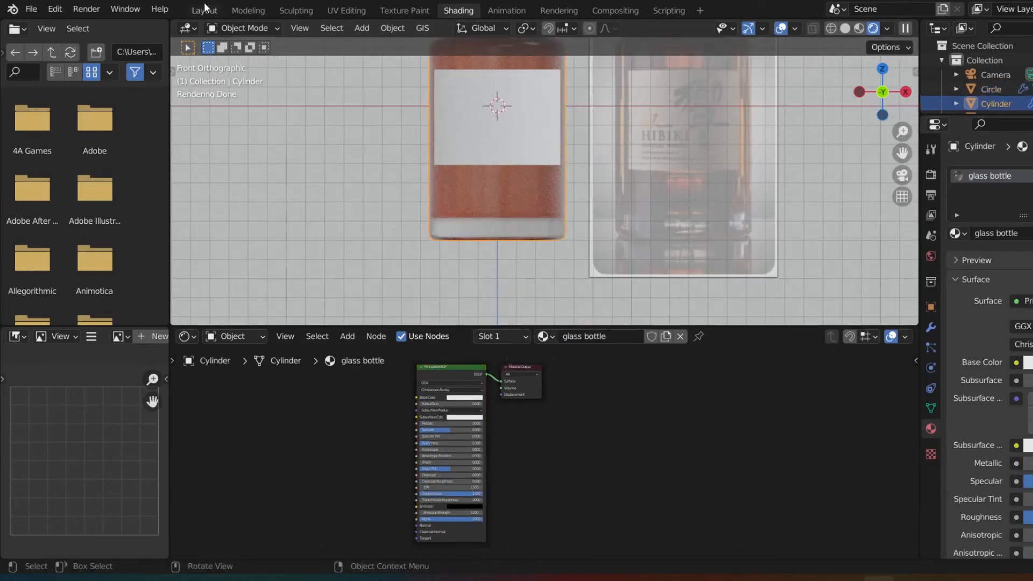
pyautogui.click(204, 5)
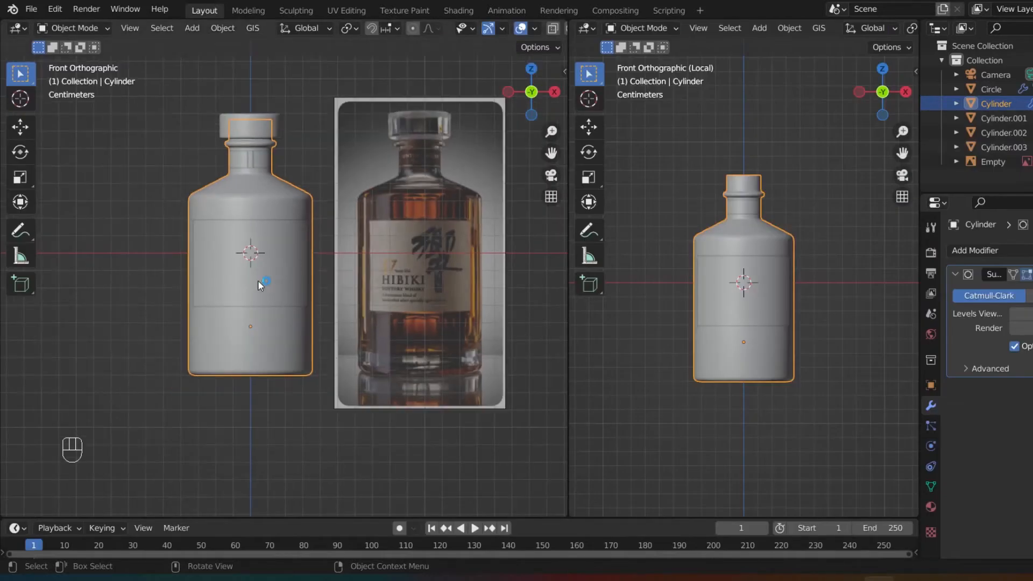
# Scale the neck label mesh up very slightly so it sits just outside the glass neck
pyautogui.keyDown('shift'); pyautogui.moveTo(265, 172); pyautogui.dragTo(279, 207, button='middle'); pyautogui.keyUp('shift')
pyautogui.scroll(4, 279, 203)
pyautogui.keyDown('shift'); pyautogui.moveTo(265, 252); pyautogui.dragTo(334, 420, button='middle'); pyautogui.keyUp('shift')
pyautogui.scroll(1, 324, 289)
pyautogui.scroll(2, 324, 289)
pyautogui.scroll(2, 369, 366)
pyautogui.click(464, 331)
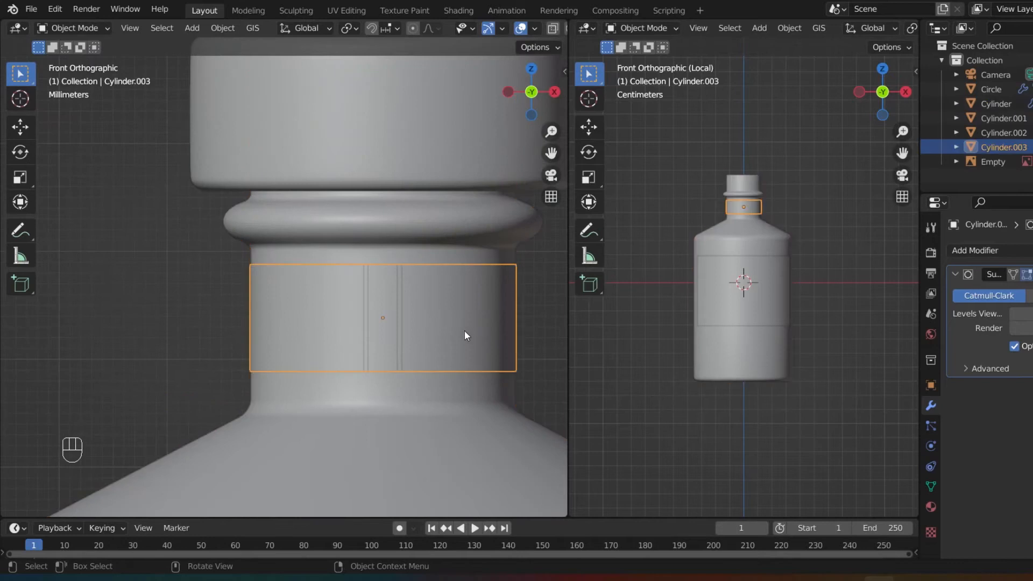
pyautogui.press('s')
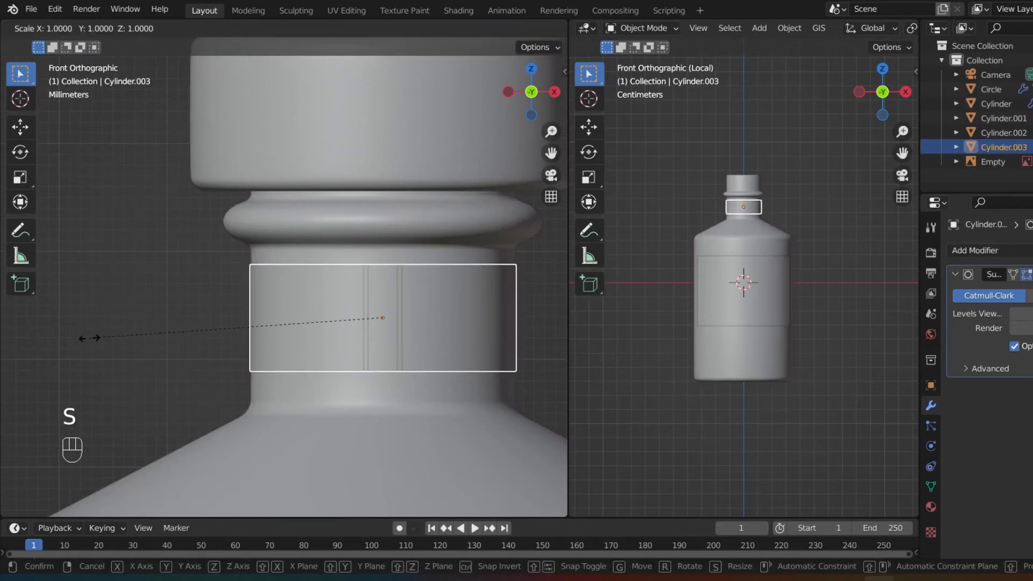
pyautogui.click(89, 338)
pyautogui.scroll(-8, 89, 338)
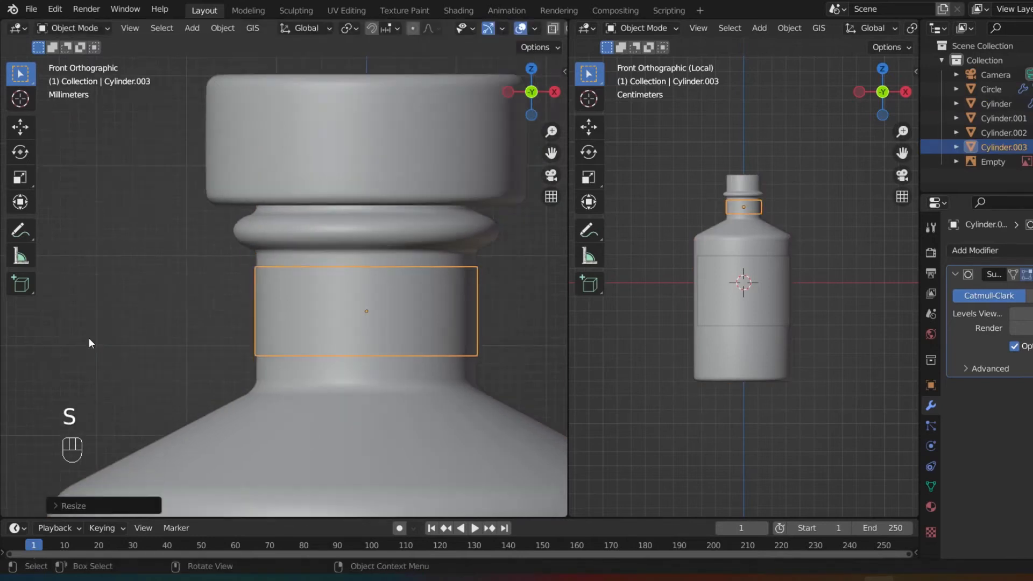
# Isolate the glass body in local view and enter Edit Mode with edge selection active
pyautogui.click(293, 344)
pyautogui.press('KP_Divide')
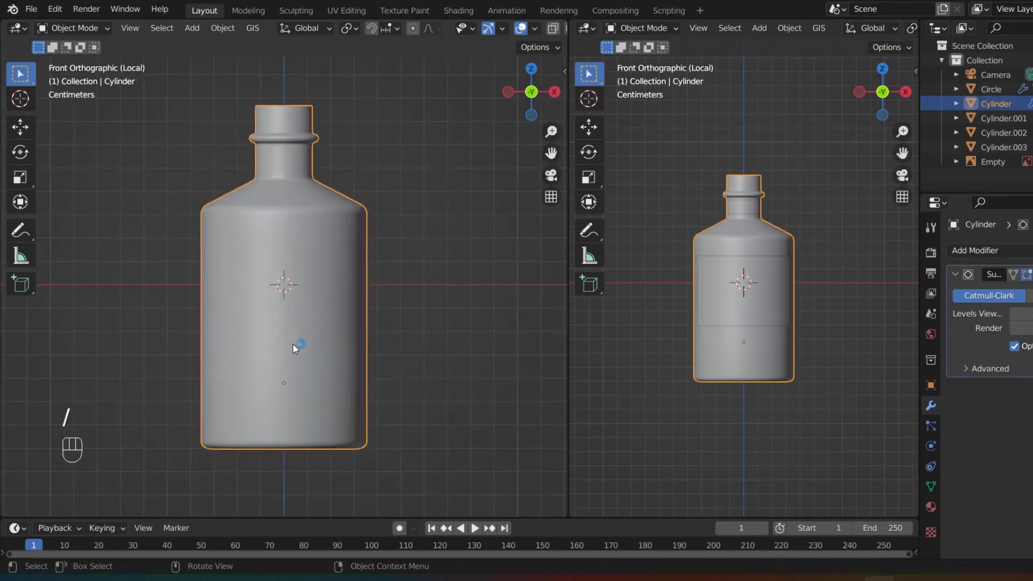
pyautogui.moveTo(297, 335); pyautogui.dragTo(295, 396, button='middle')
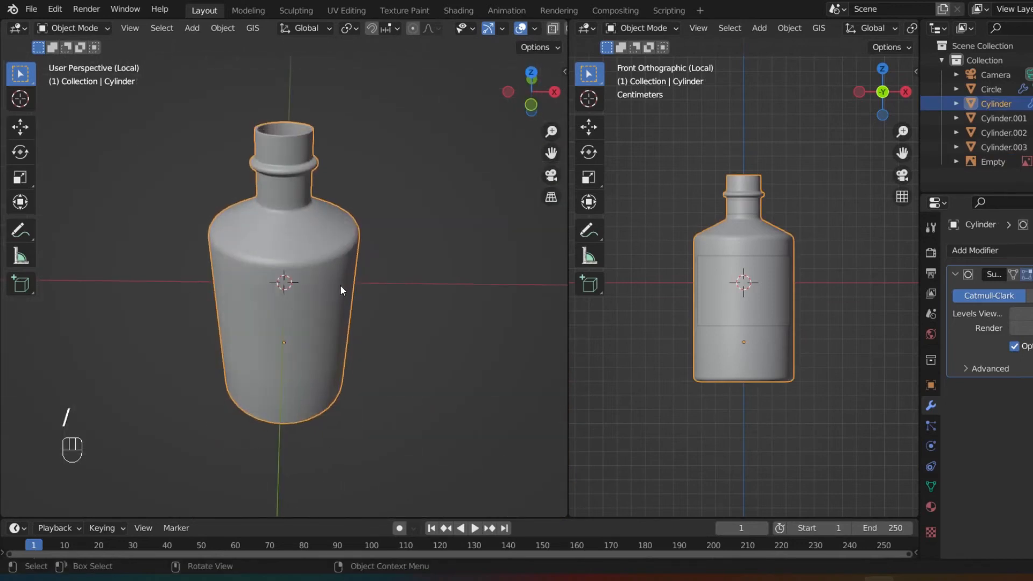
pyautogui.moveTo(340, 291); pyautogui.dragTo(333, 274, button='middle')
pyautogui.scroll(4, 333, 275)
pyautogui.press('Tab')
pyautogui.press('Tab')
pyautogui.press('Tab')
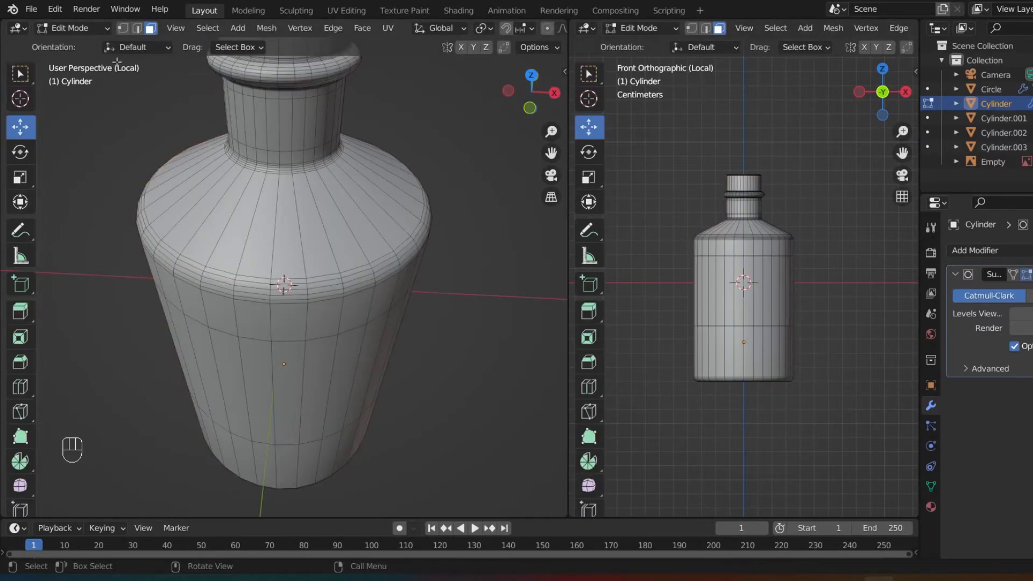
pyautogui.click(125, 30)
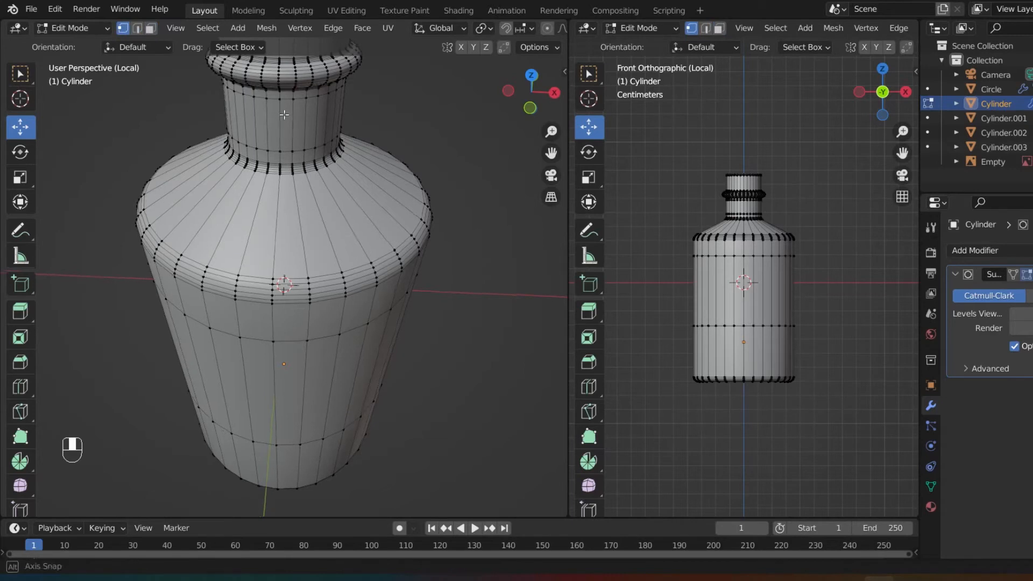
pyautogui.moveTo(282, 113); pyautogui.dragTo(283, 153, button='middle')
pyautogui.scroll(8, 283, 153)
pyautogui.moveTo(303, 221); pyautogui.dragTo(322, 114, button='middle')
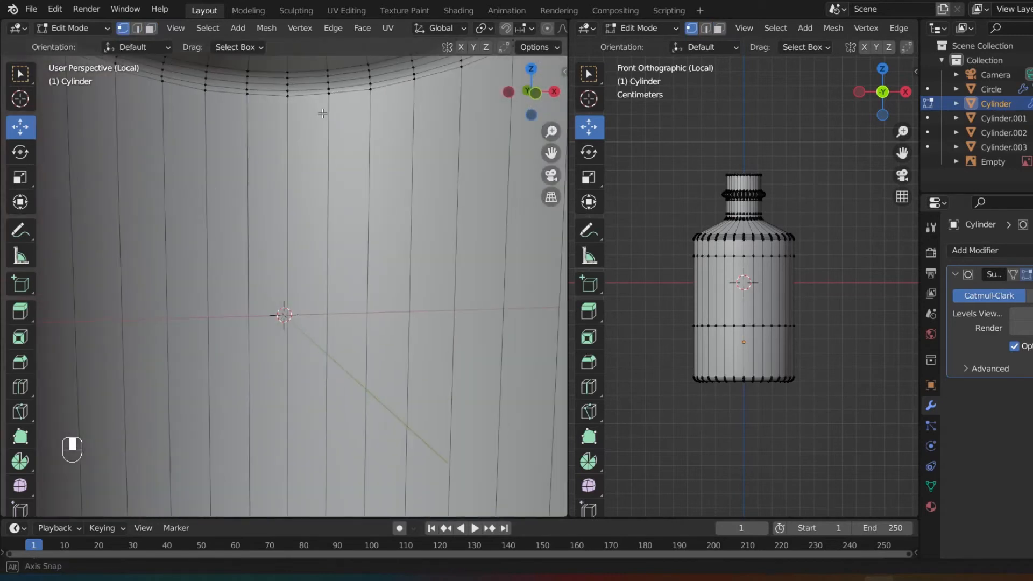
pyautogui.click(137, 29)
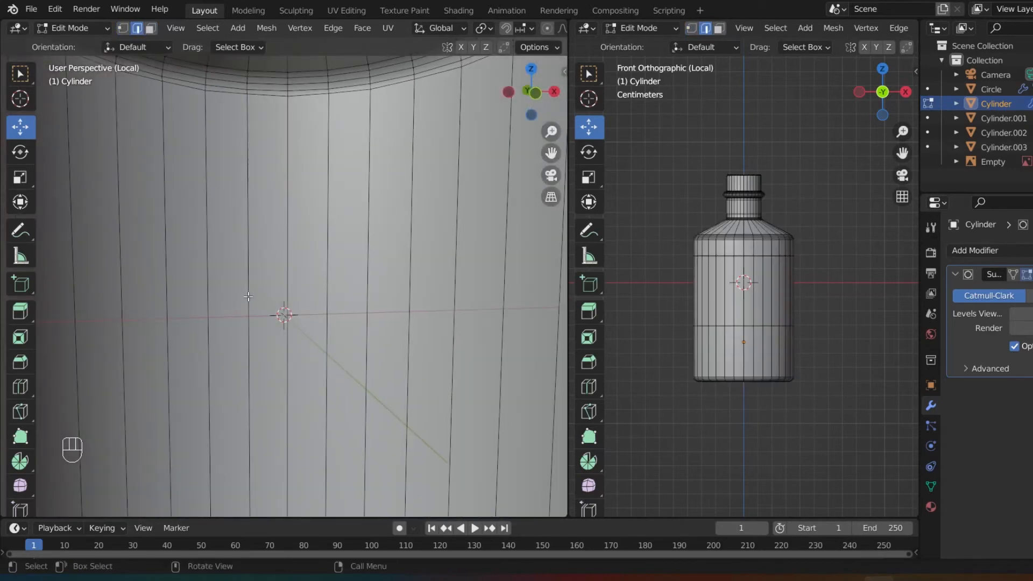
# Select every second vertical edge line around the whole cylindrical wall of the glass body
pyautogui.keyDown('alt'); pyautogui.click(248, 267); pyautogui.keyUp('alt')
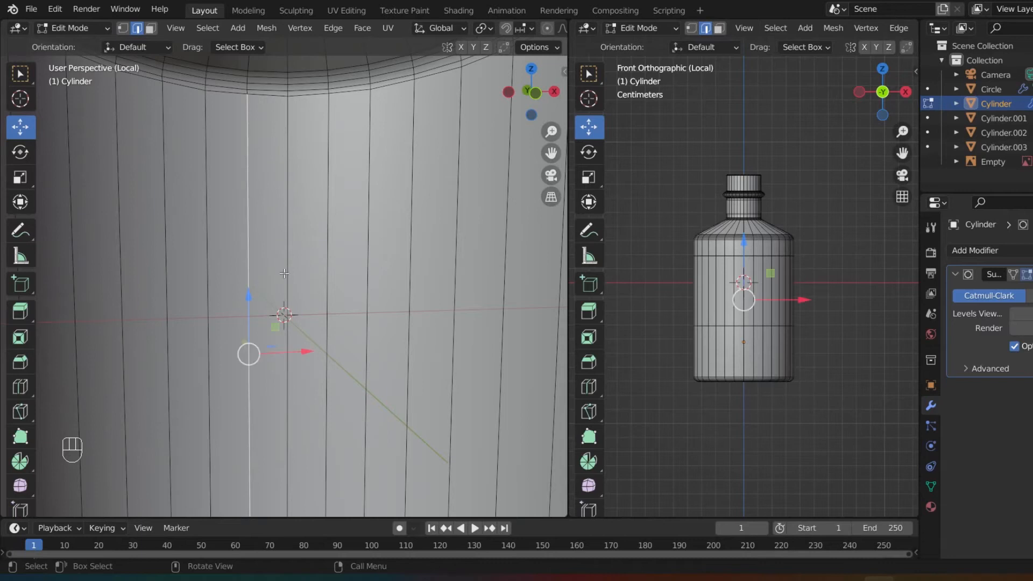
pyautogui.keyDown('alt'); pyautogui.click(334, 277); pyautogui.keyUp('alt')
pyautogui.keyDown('alt'); pyautogui.keyDown('shift'); pyautogui.click(248, 278); pyautogui.keyUp('shift'); pyautogui.keyUp('alt')
pyautogui.moveTo(240, 282); pyautogui.dragTo(286, 263, button='middle')
pyautogui.keyDown('shift'); pyautogui.click(287, 262); pyautogui.keyUp('shift')
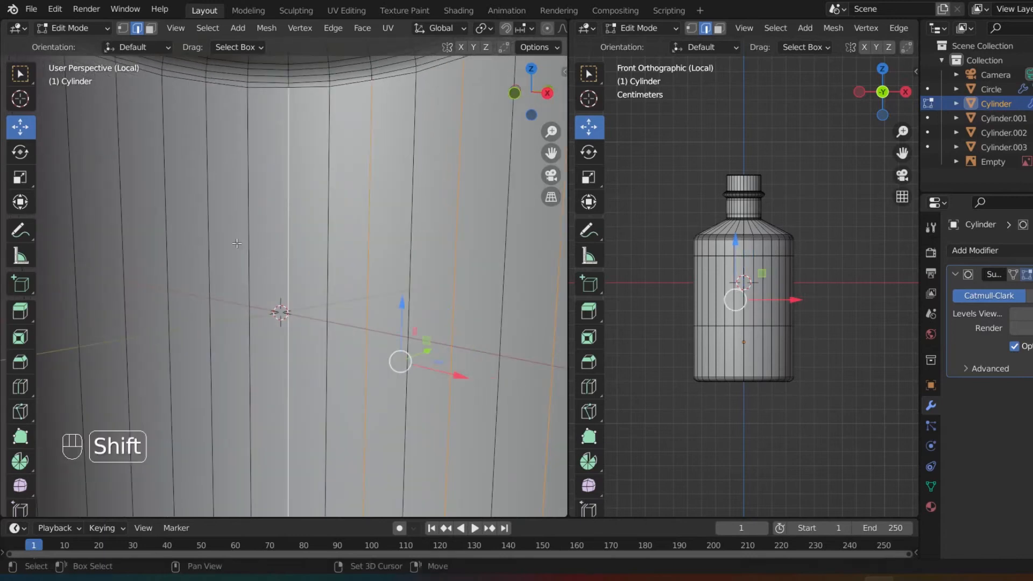
pyautogui.keyDown('shift'); pyautogui.click(209, 255); pyautogui.keyUp('shift')
pyautogui.keyDown('shift'); pyautogui.click(126, 235); pyautogui.keyUp('shift')
pyautogui.moveTo(126, 235); pyautogui.dragTo(76, 234, button='middle')
pyautogui.keyDown('shift'); pyautogui.click(141, 237); pyautogui.keyUp('shift')
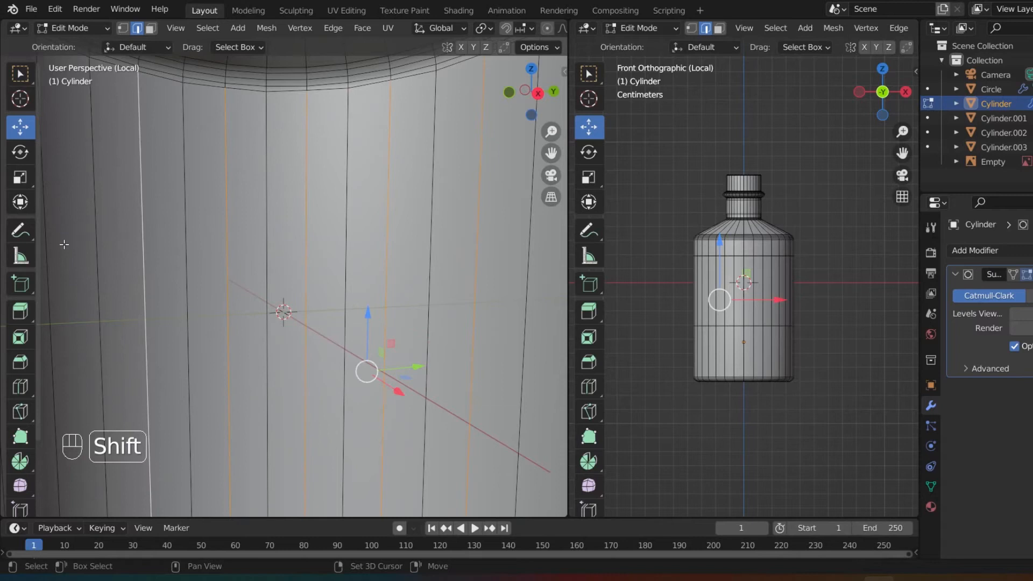
pyautogui.moveTo(64, 245); pyautogui.dragTo(222, 239, button='middle')
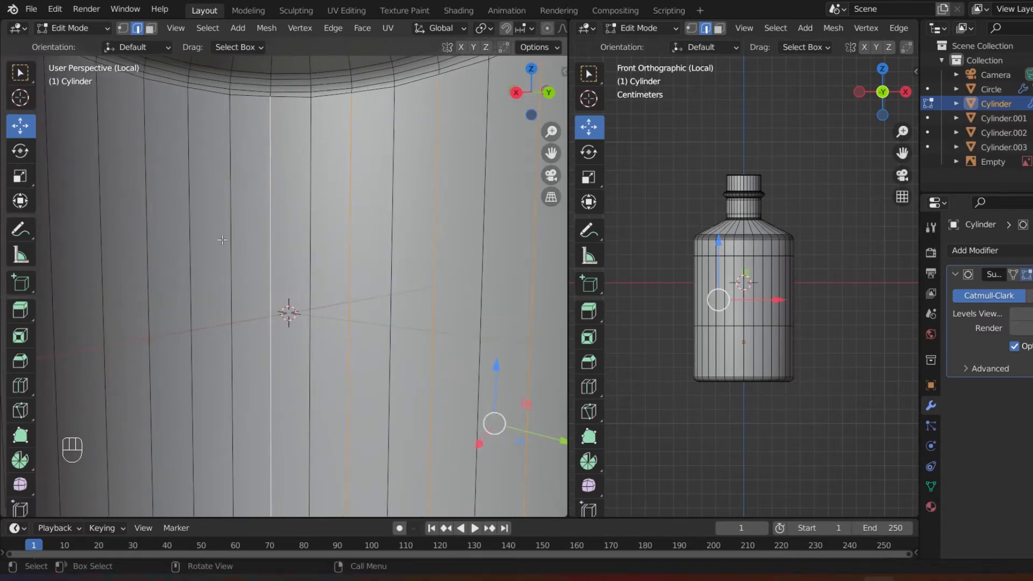
pyautogui.keyDown('shift'); pyautogui.click(191, 245); pyautogui.keyUp('shift')
pyautogui.keyDown('shift'); pyautogui.click(98, 252); pyautogui.keyUp('shift')
pyautogui.moveTo(98, 253); pyautogui.dragTo(95, 226, button='middle')
pyautogui.keyDown('shift'); pyautogui.click(192, 251); pyautogui.keyUp('shift')
pyautogui.keyDown('shift'); pyautogui.click(91, 257); pyautogui.keyUp('shift')
pyautogui.keyDown('shift'); pyautogui.click(172, 226); pyautogui.keyUp('shift')
pyautogui.keyDown('shift'); pyautogui.click(84, 230); pyautogui.keyUp('shift')
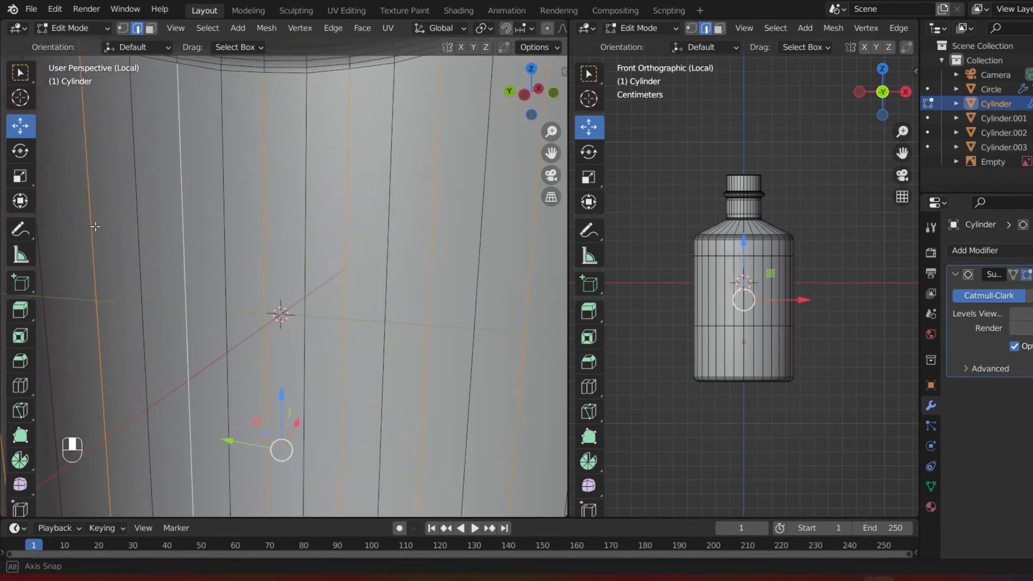
# Return the glass body to Object Mode and show it from above in wireframe shading in the second viewport
pyautogui.scroll(-2, 224, 234)
pyautogui.scroll(1, 223, 234)
pyautogui.moveTo(223, 233); pyautogui.dragTo(225, 233, button='middle')
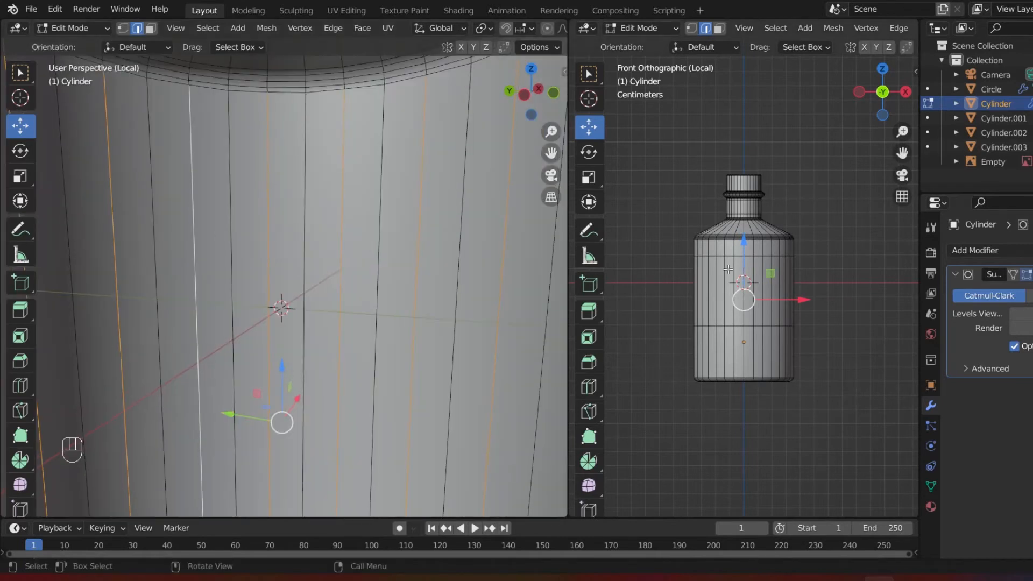
pyautogui.press('KP_7')
pyautogui.scroll(4, 762, 241)
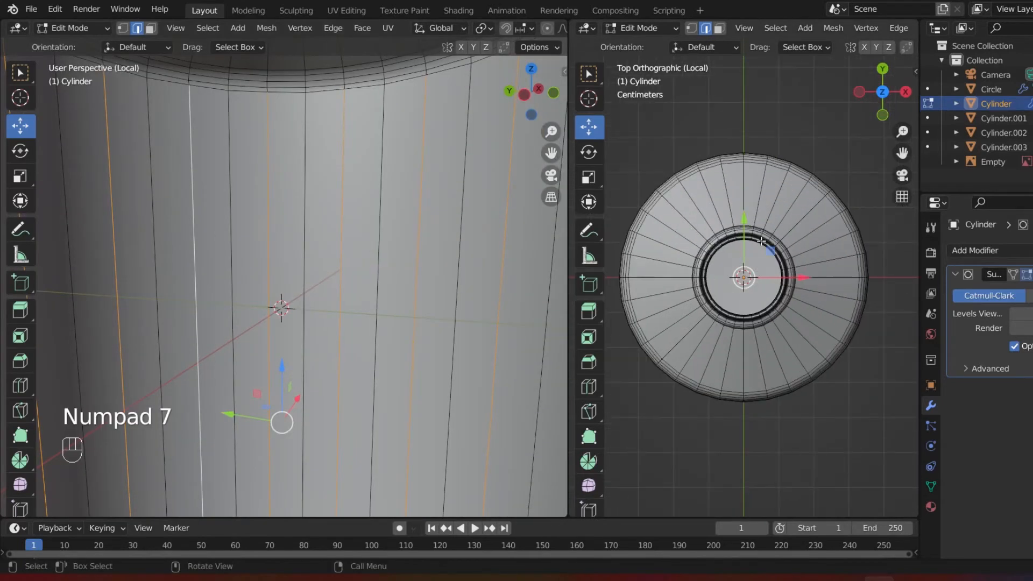
pyautogui.press('Tab')
pyautogui.press('Tab')
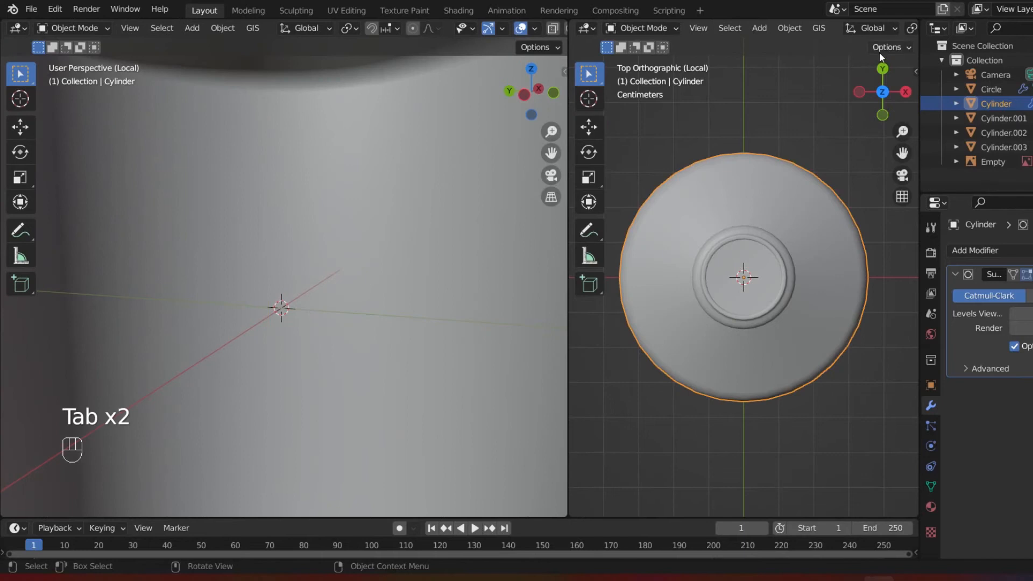
pyautogui.press('Tab')
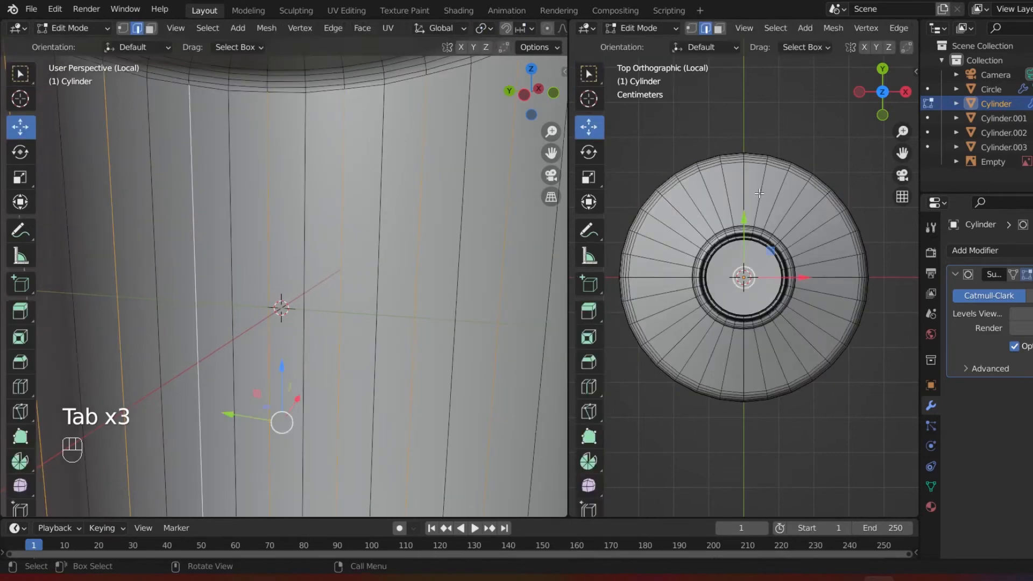
pyautogui.press('Tab')
pyautogui.press('z')
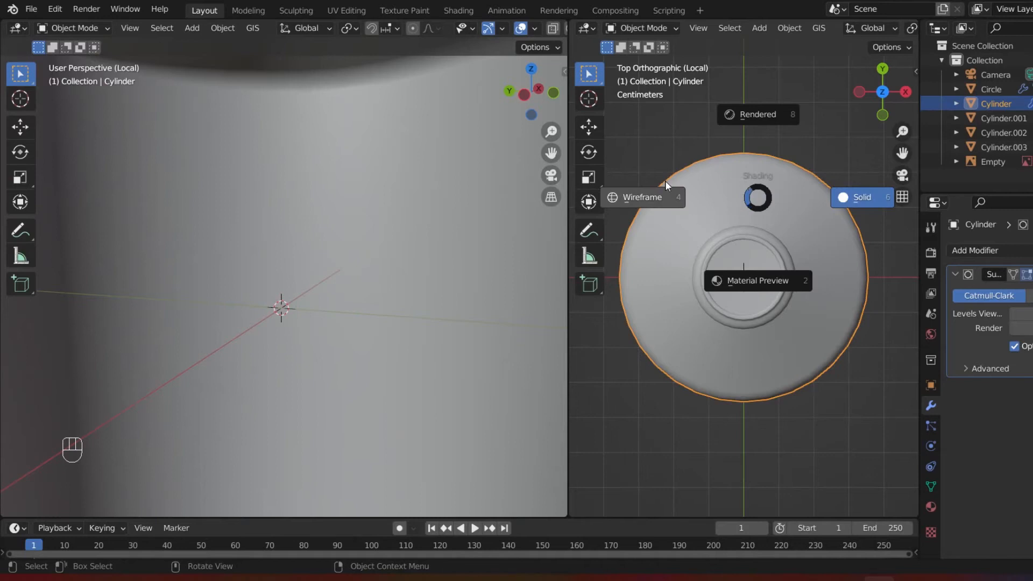
pyautogui.click(659, 219)
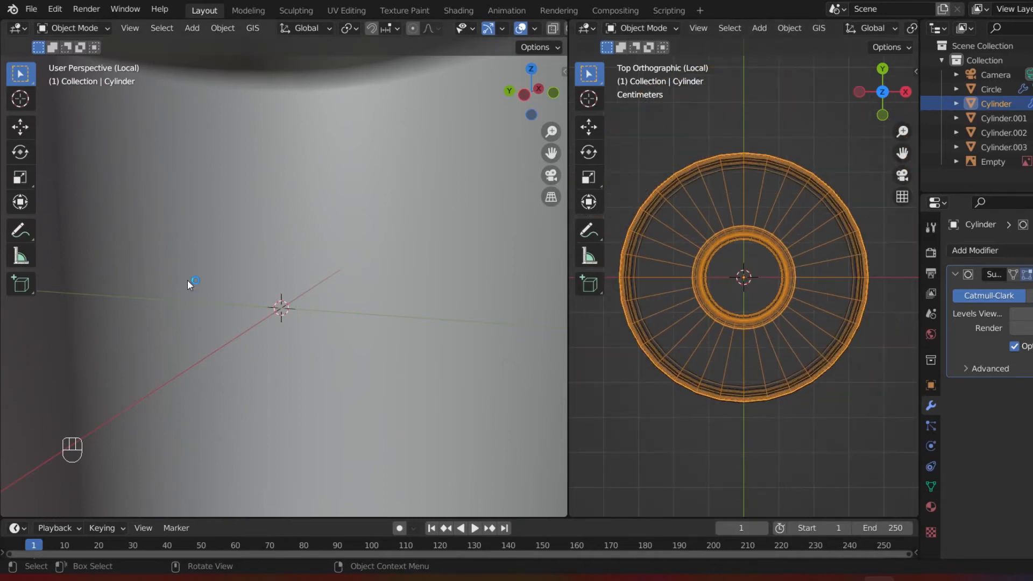
# Reopen the glass body in Edit Mode and scale the selected vertical edges inward to about 0.93
pyautogui.press('Tab')
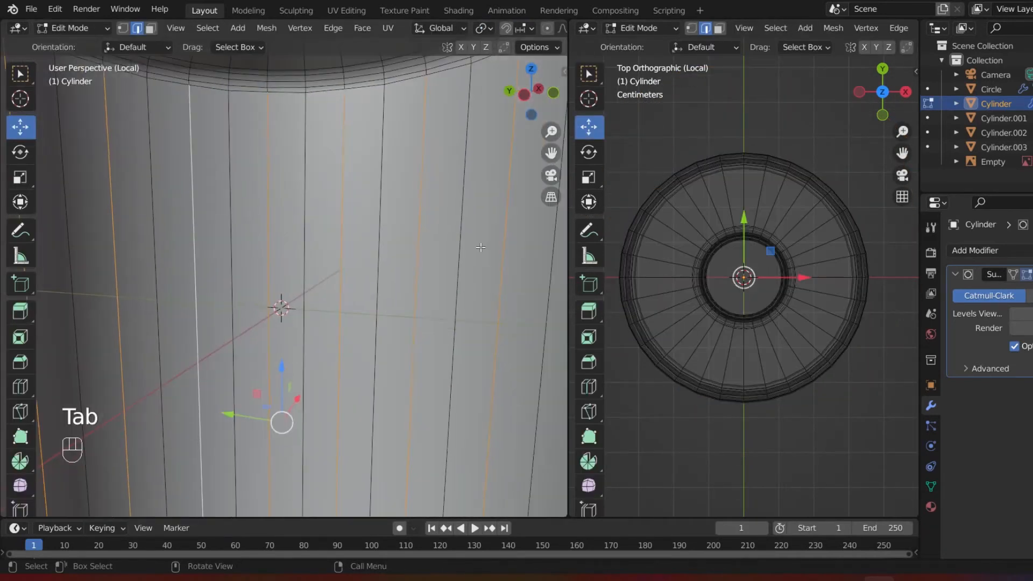
pyautogui.press('s')
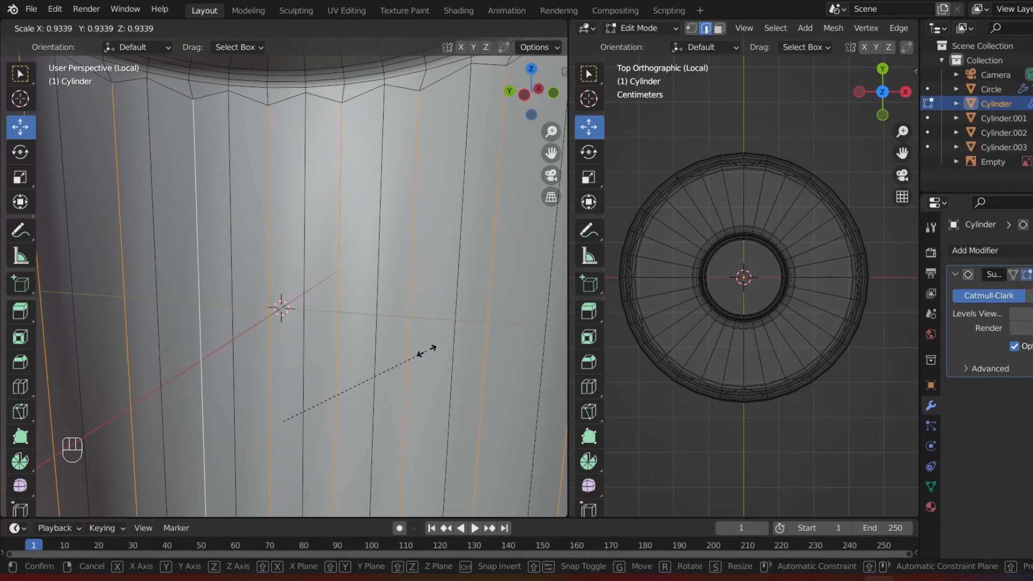
pyautogui.click(427, 351)
# Bevel the selected vertical edges of the glass body with 6 segments and a width of about 0.128 m
pyautogui.hotkey('ctrl', 'b')
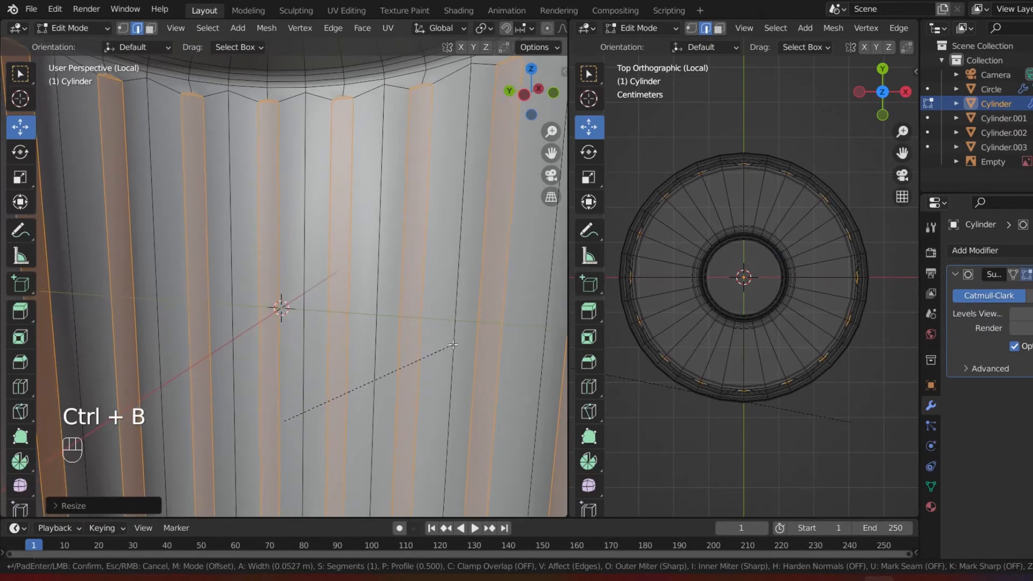
pyautogui.scroll(5, 453, 345)
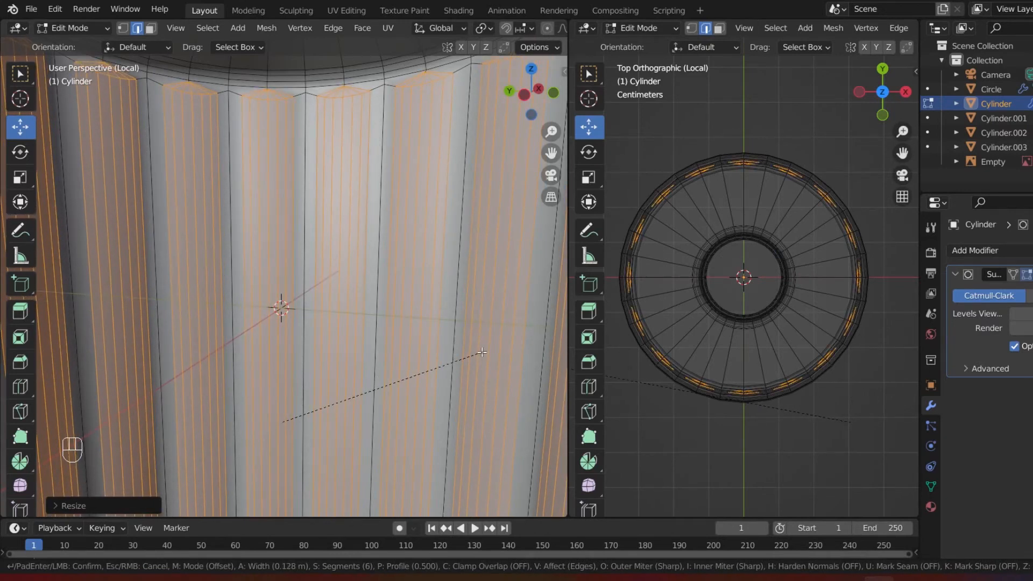
pyautogui.click(482, 352)
pyautogui.scroll(-5, 228, 294)
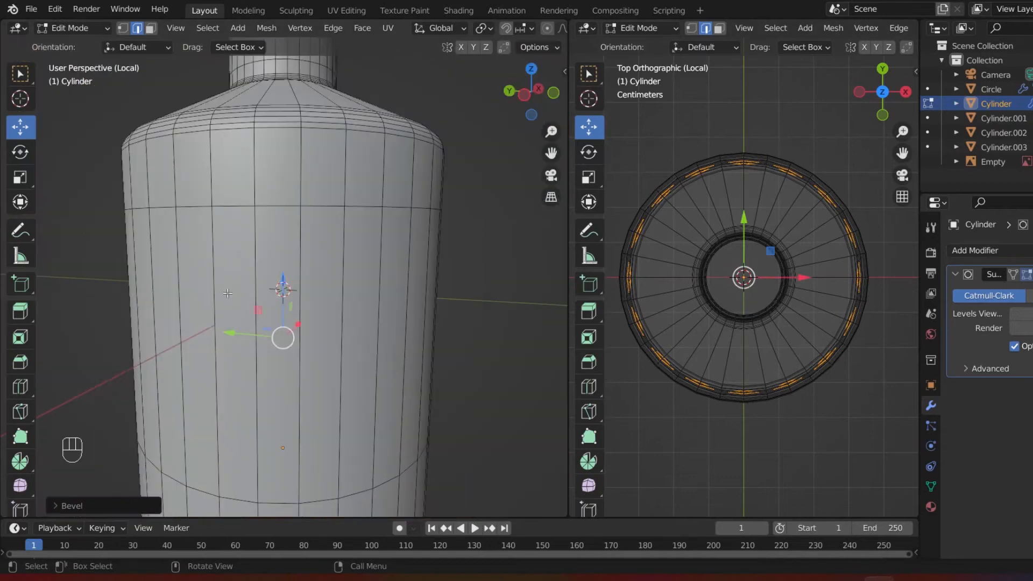
pyautogui.scroll(1, 228, 294)
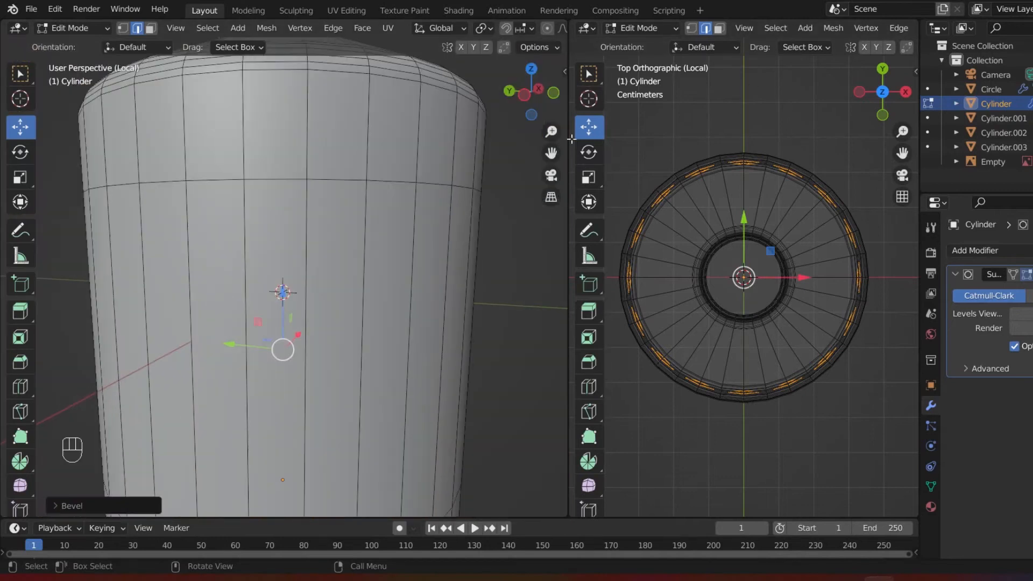
# Examine the beveled glass wall in the Shading workspace and return the glass body to Object Mode
pyautogui.click(459, 10)
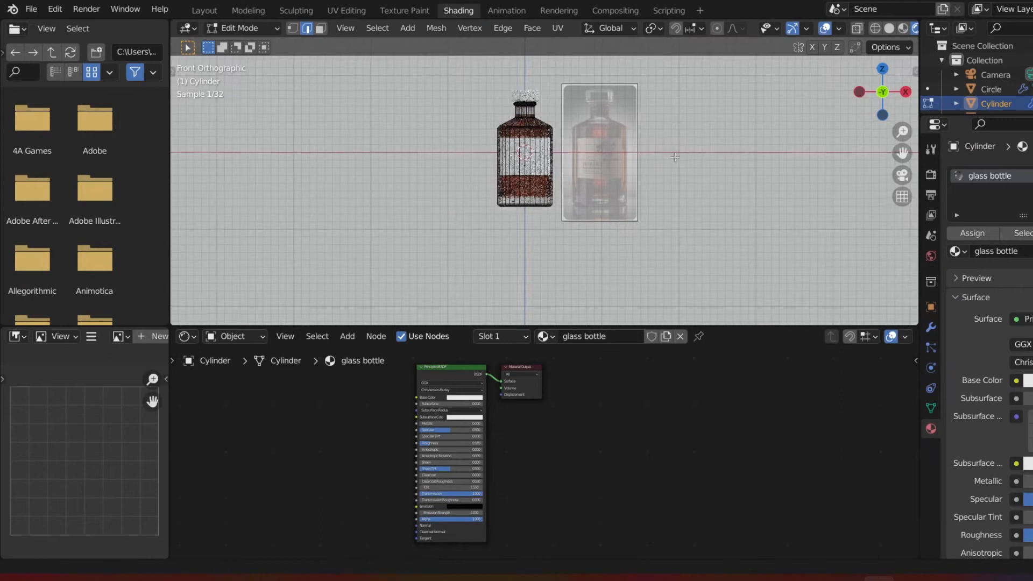
pyautogui.scroll(6, 503, 214)
pyautogui.scroll(2, 590, 151)
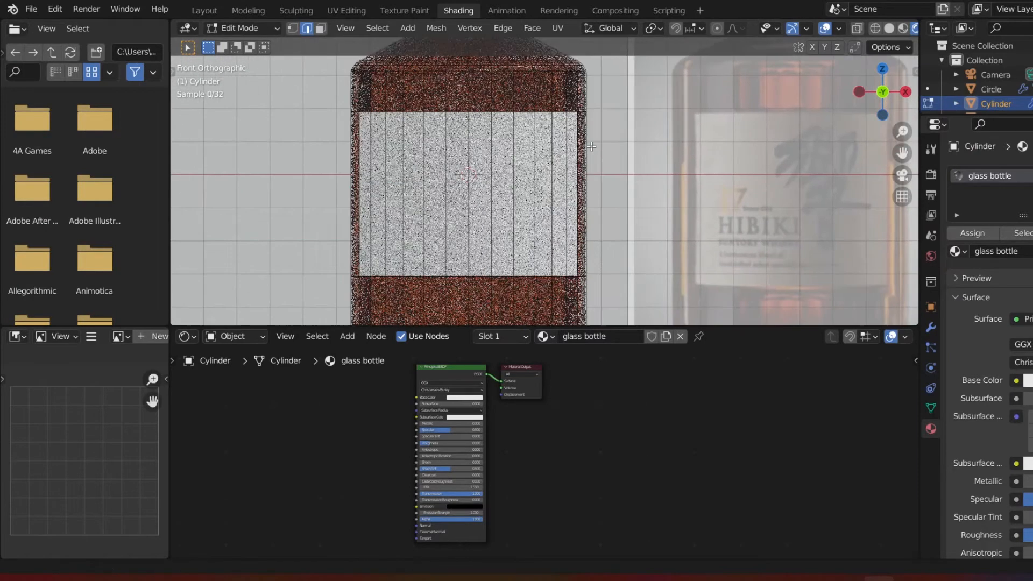
pyautogui.keyDown('shift'); pyautogui.moveTo(548, 199); pyautogui.dragTo(564, 133, button='middle'); pyautogui.keyUp('shift')
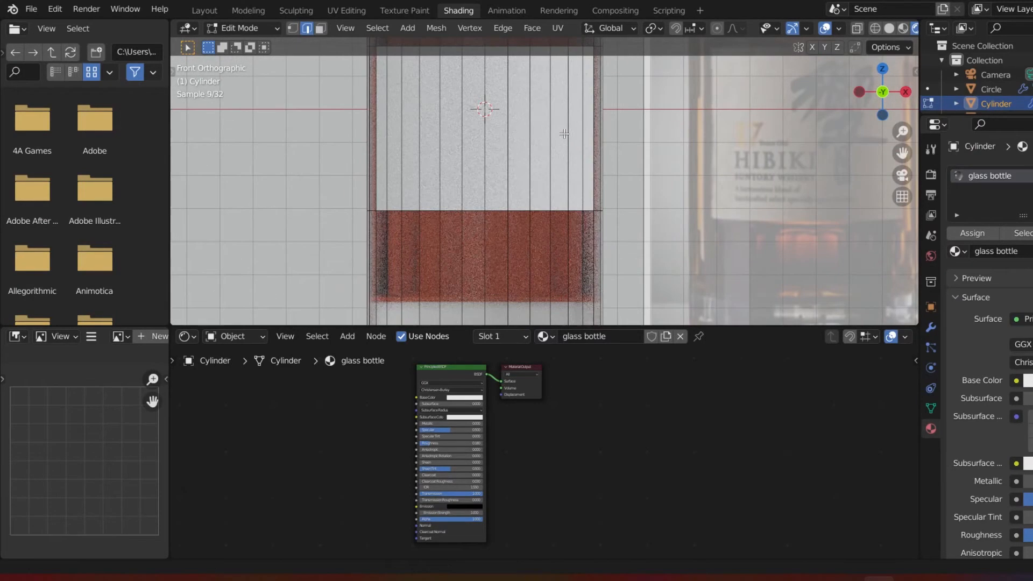
pyautogui.press('Tab')
# Temporarily hide the front label to examine the glass and liquid behind it, and show the label again
pyautogui.click(548, 177)
pyautogui.scroll(-4, 547, 176)
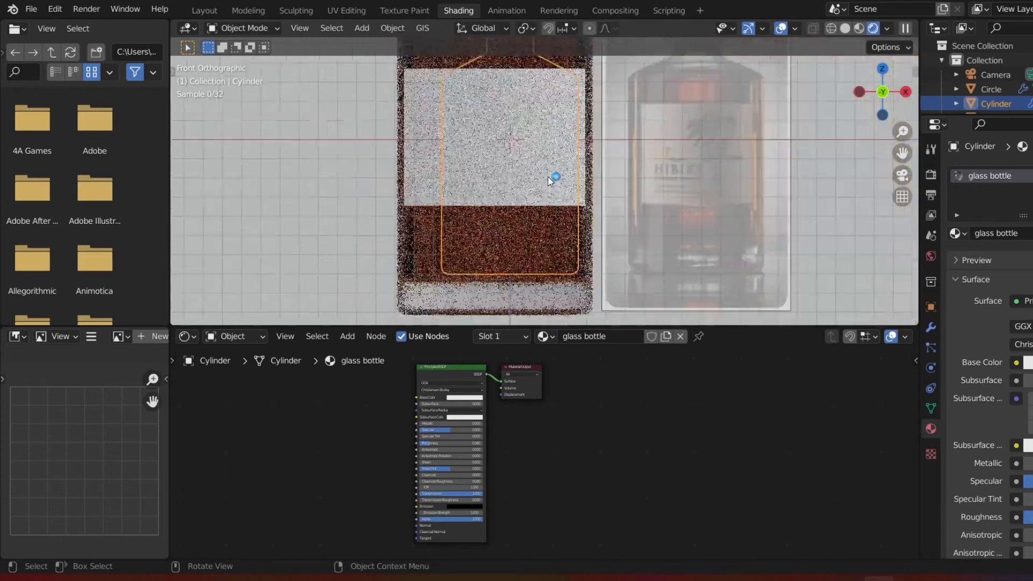
pyautogui.press('h')
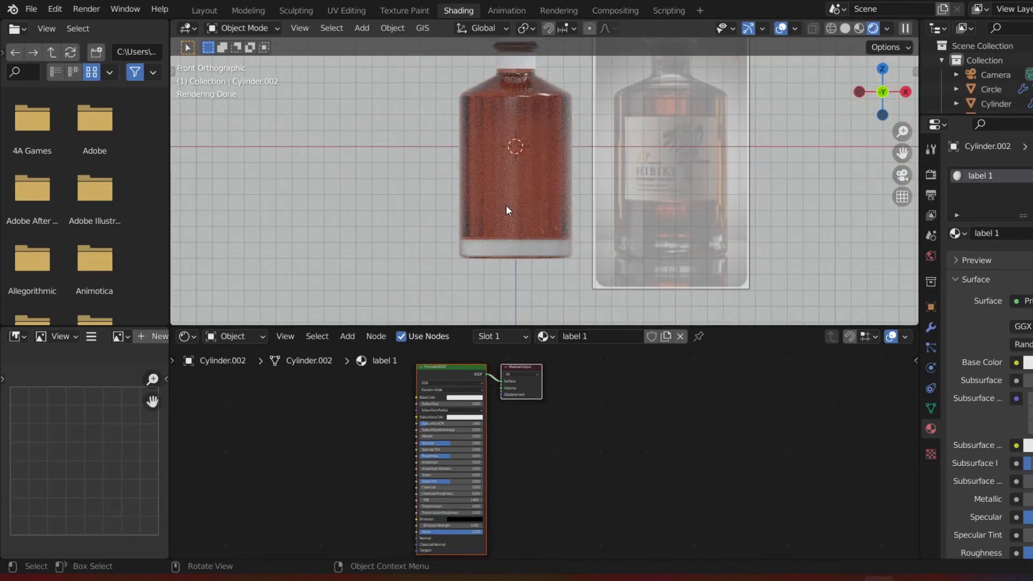
pyautogui.hotkey('alt', 'h')
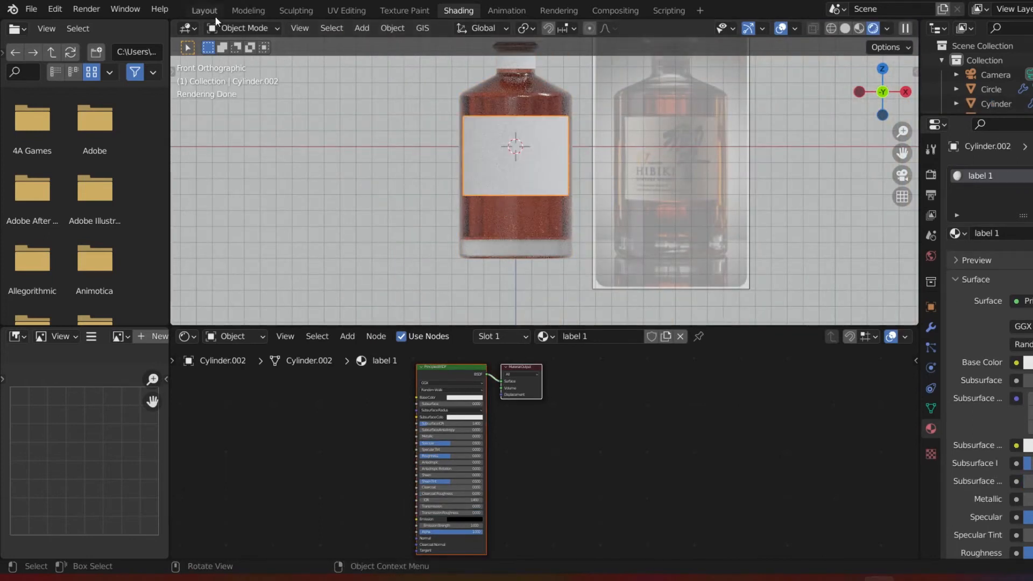
# Return to the Layout workspace and show the whole bottle from the front outside local view in both viewports
pyautogui.click(214, 12)
pyautogui.hotkey('ctrl', 'z')
pyautogui.press('KP_1')
pyautogui.press('KP_1')
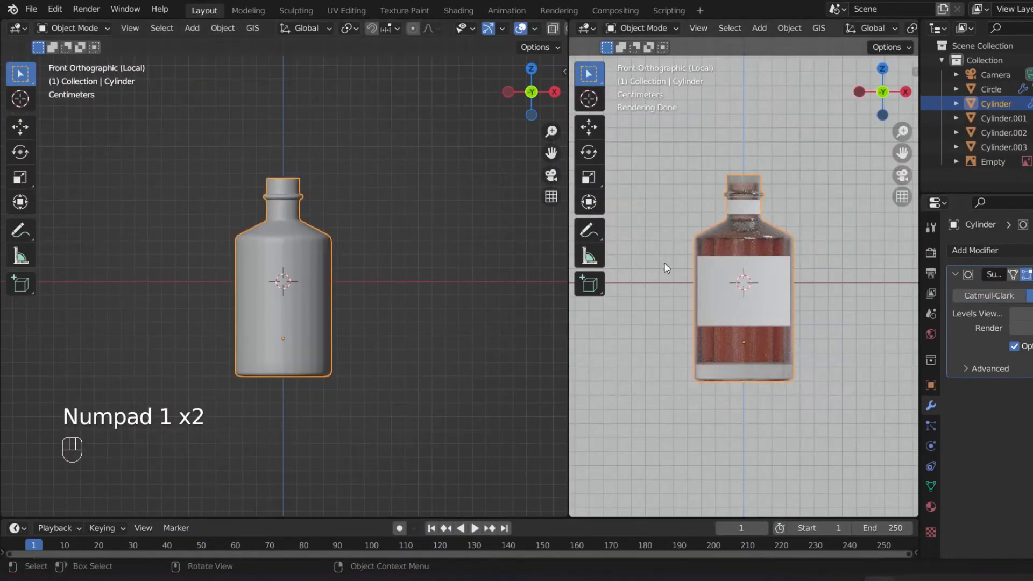
pyautogui.scroll(6, 353, 297)
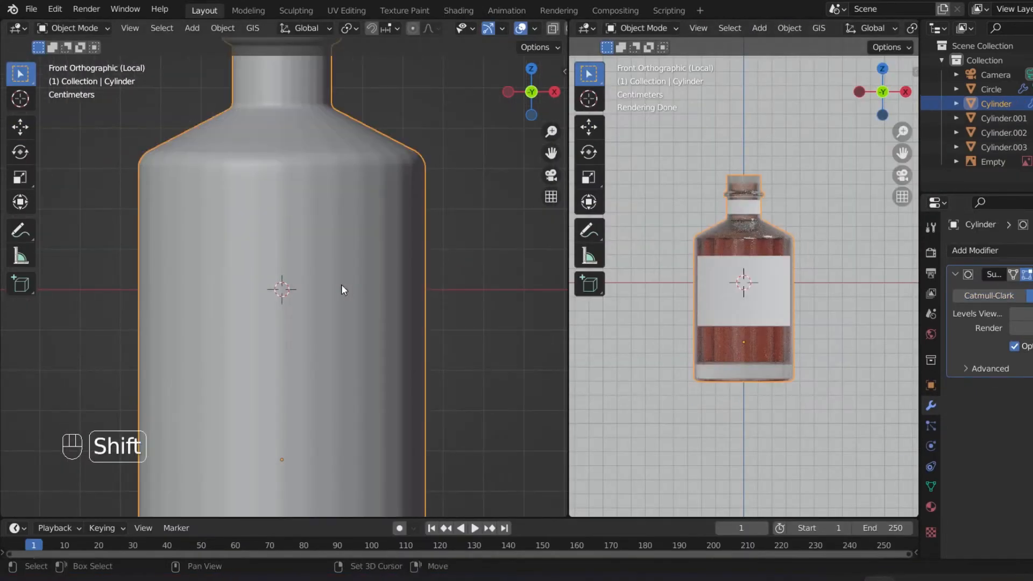
pyautogui.keyDown('shift'); pyautogui.scroll(4, 342, 284); pyautogui.keyUp('shift')
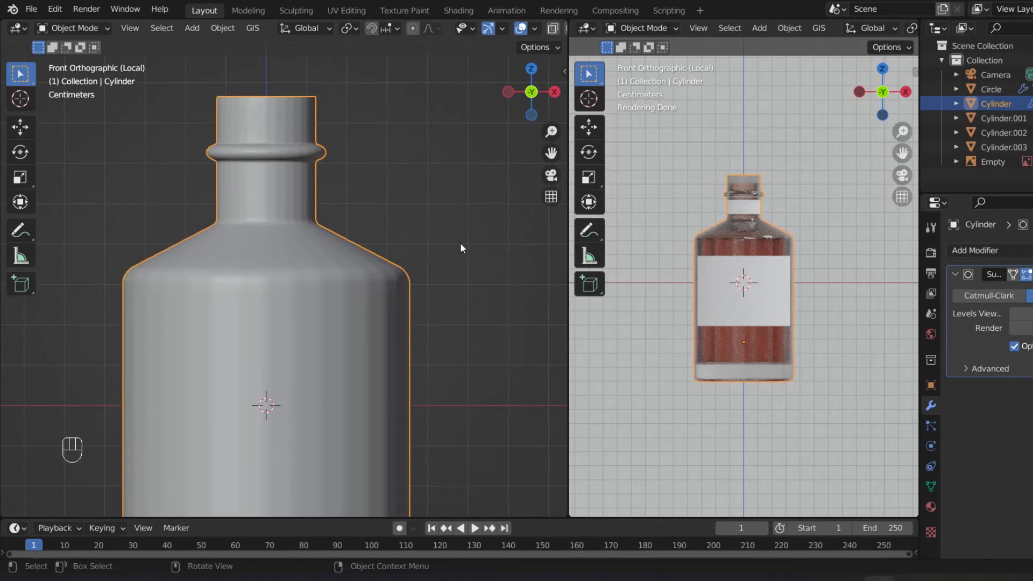
pyautogui.press('/')
pyautogui.press('/')
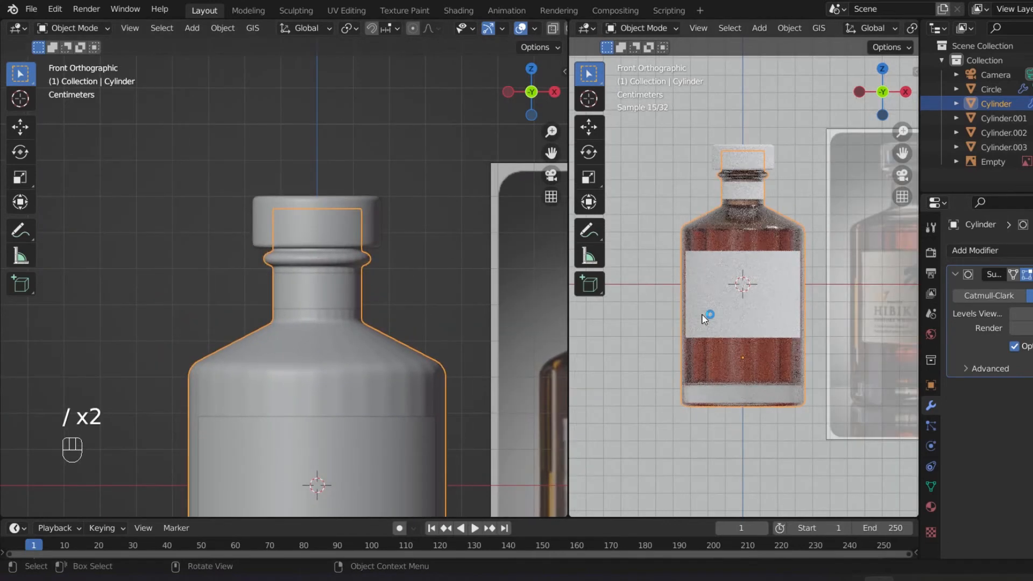
# Add a plane and lower it along Z by about 0.077 m to form a floor beneath the bottle
pyautogui.hotkey('shift', 'a')
pyautogui.moveTo(725, 280)
pyautogui.click(768, 280)
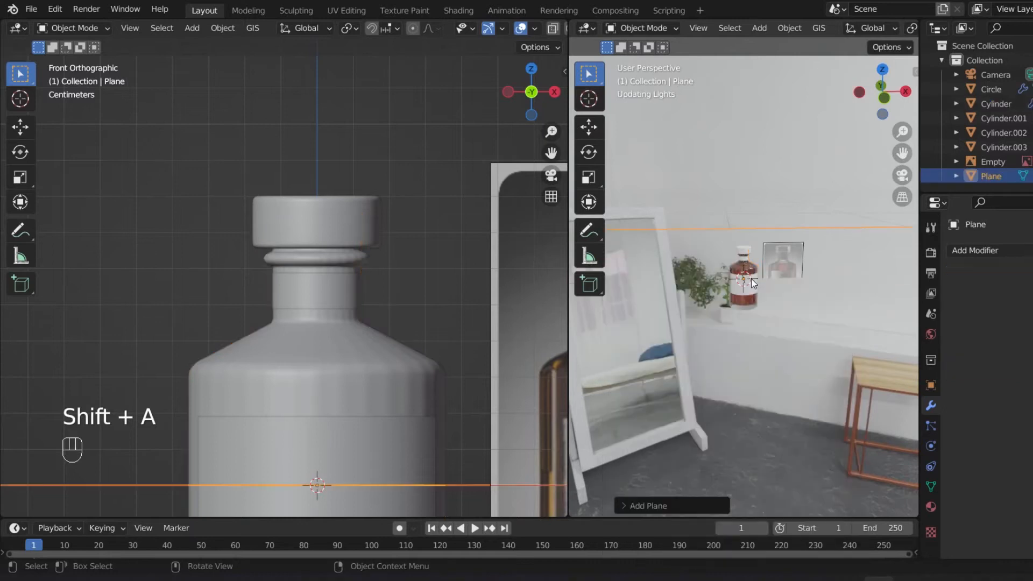
pyautogui.press('g')
pyautogui.press('z')
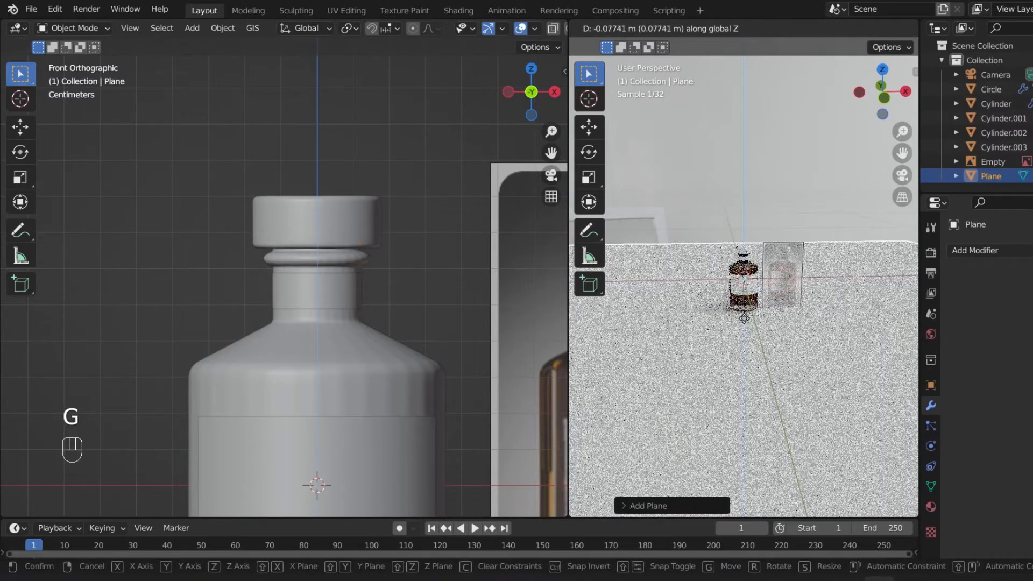
pyautogui.click(746, 322)
pyautogui.press('KP_1')
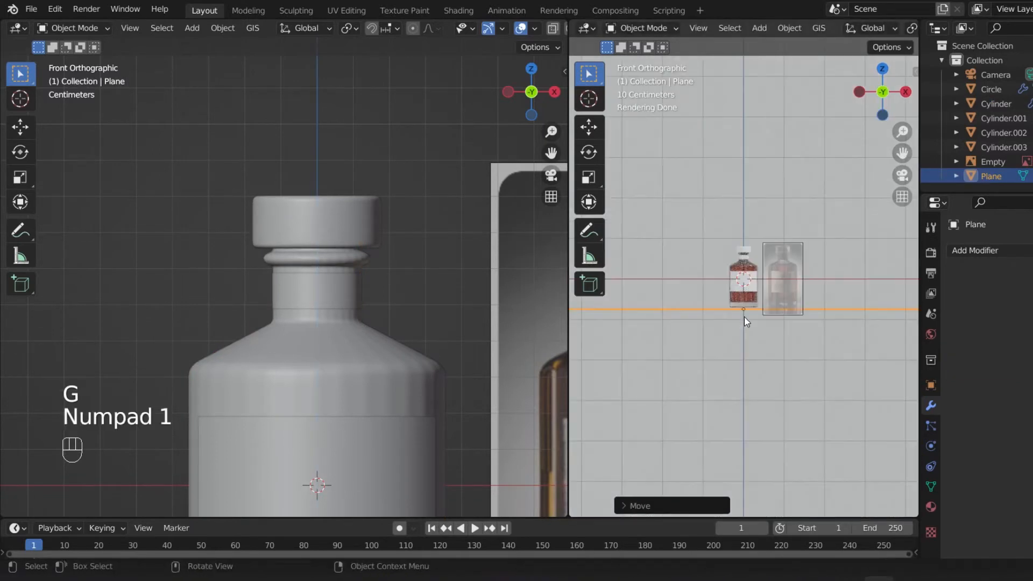
pyautogui.press('s')
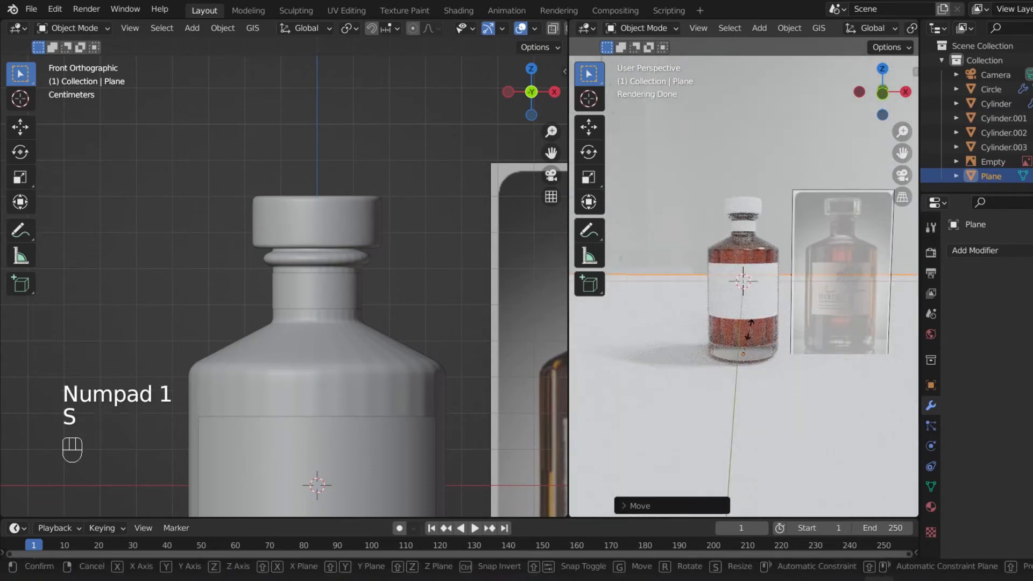
pyautogui.press('g')
pyautogui.press('z')
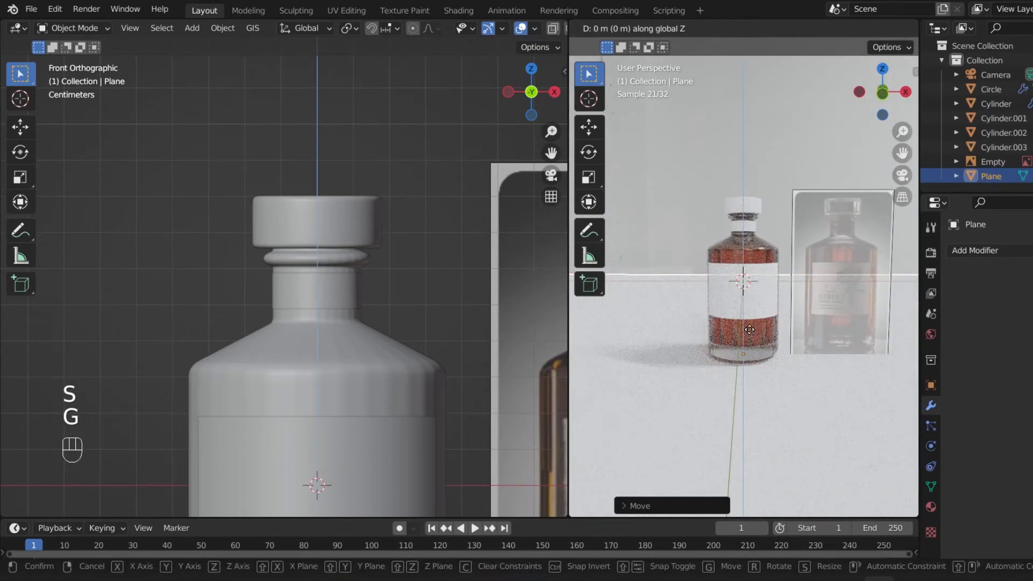
pyautogui.click(750, 329)
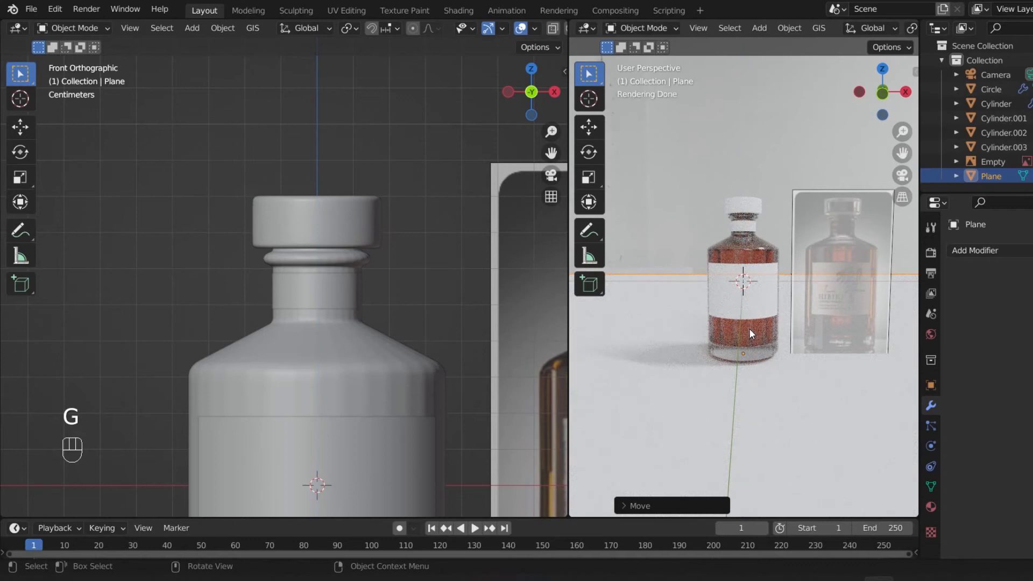
# Duplicate the floor plane in place and rotate the copy 90 degrees about the X axis
pyautogui.hotkey('shift', 'd')
pyautogui.rightClick(749, 329)
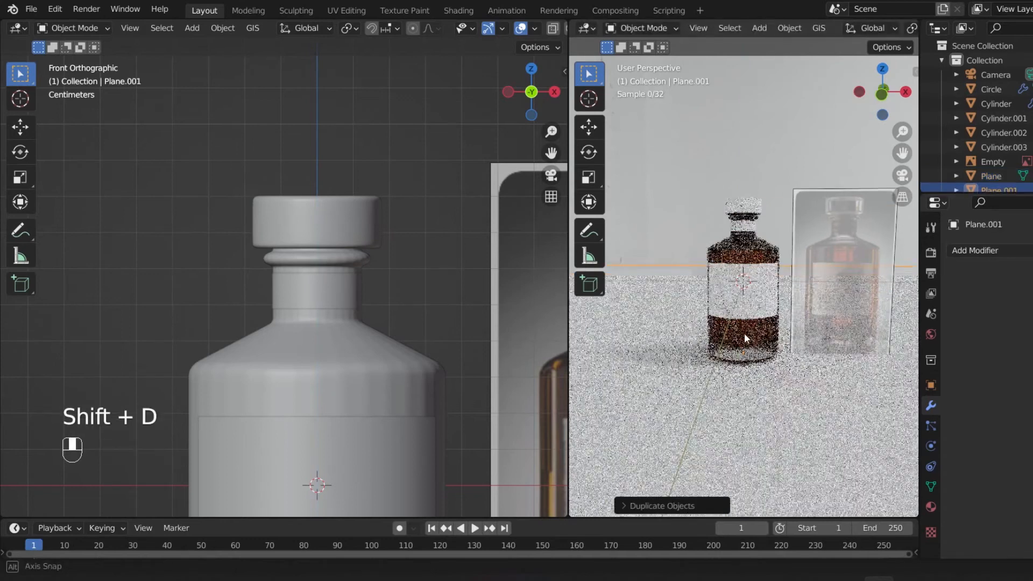
pyautogui.moveTo(750, 328); pyautogui.dragTo(706, 352, button='middle')
pyautogui.scroll(-8, 705, 350)
pyautogui.write('rx')
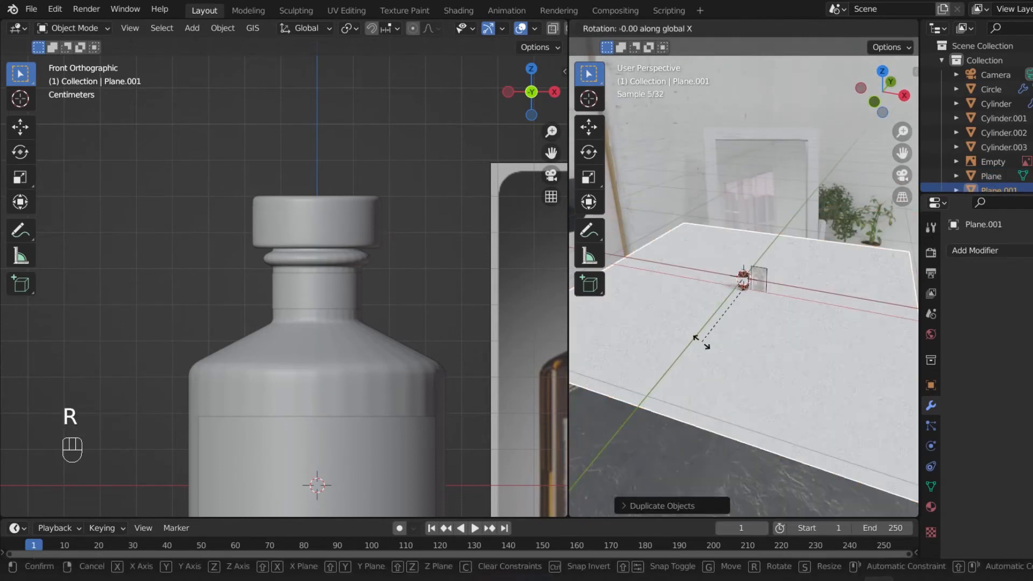
pyautogui.write('90')
pyautogui.press('Return')
# Move the upright plane back behind the bottle as a backdrop and check the scene from the front
pyautogui.moveTo(683, 341); pyautogui.dragTo(501, 359, button='middle')
pyautogui.press('g')
pyautogui.press('y')
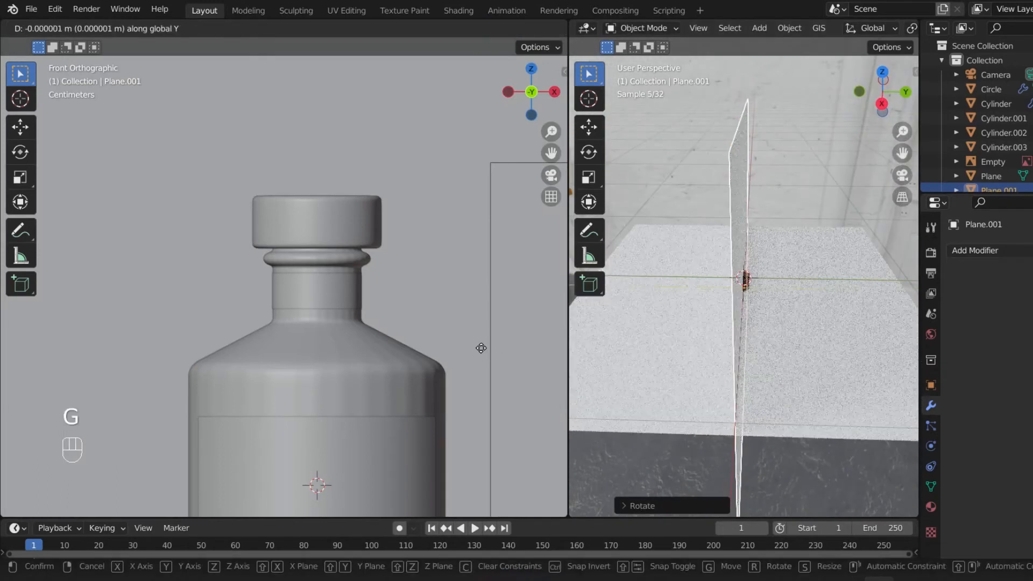
pyautogui.rightClick(330, 324)
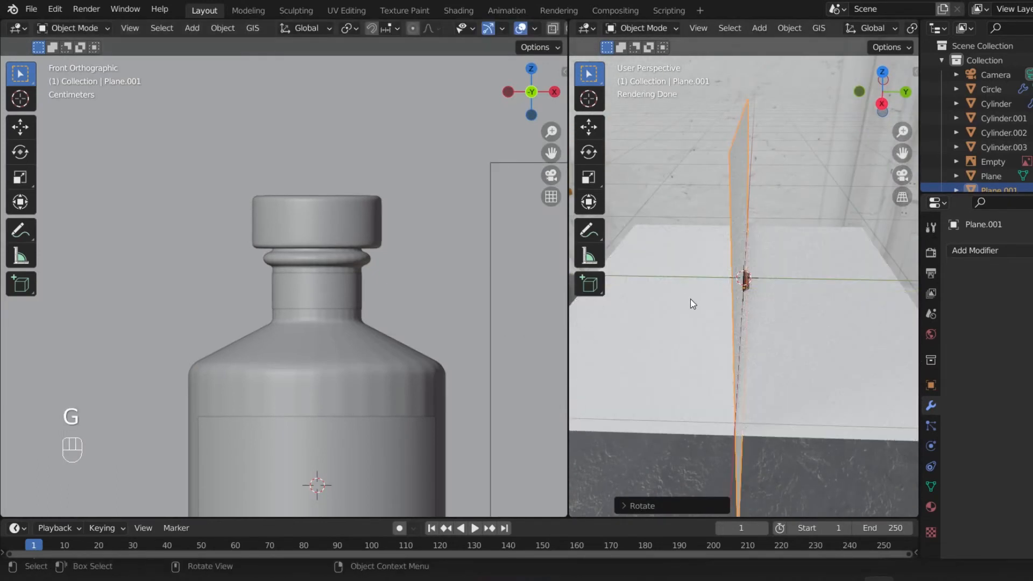
pyautogui.press('g')
pyautogui.click(709, 299)
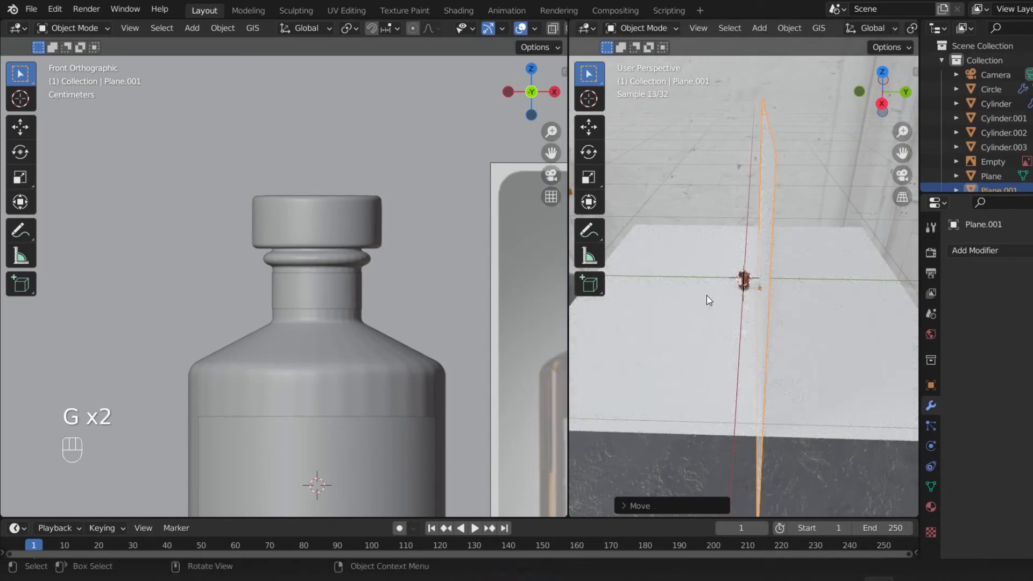
pyautogui.press('KP_1')
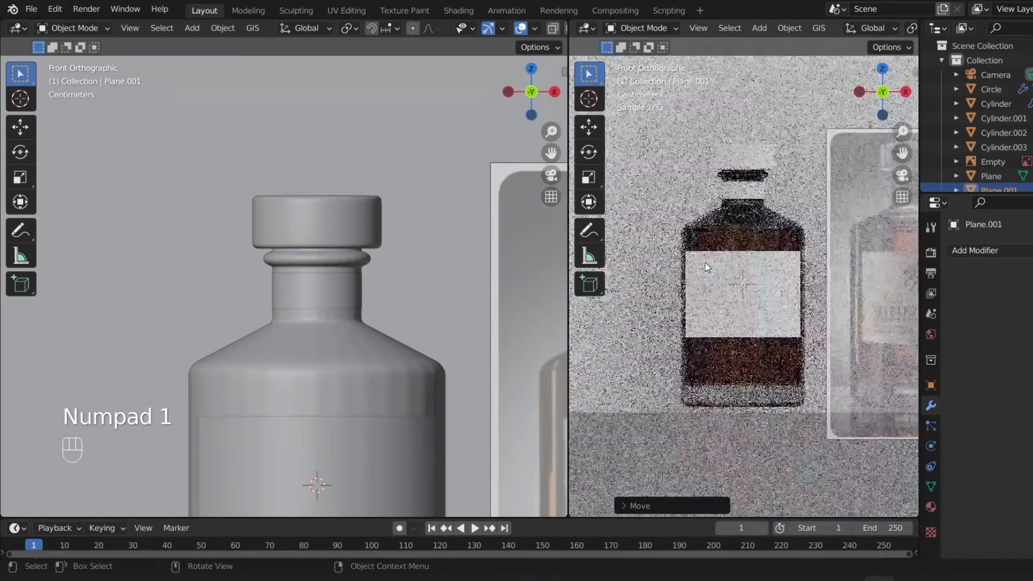
pyautogui.scroll(2, 257, 306)
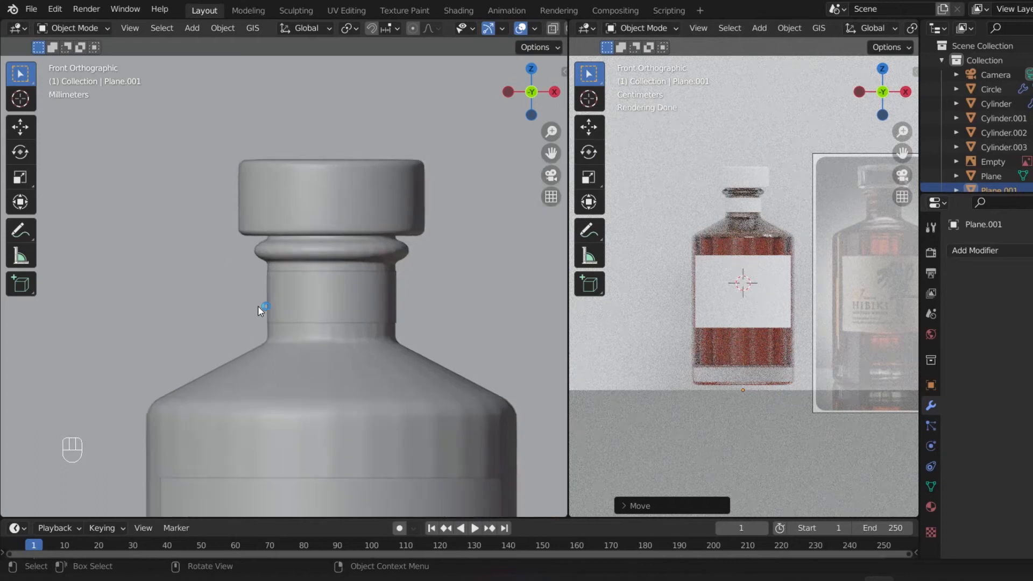
# Select the bottle's front label and open its label 1 material nodes in the Shading workspace
pyautogui.scroll(-3, 257, 306)
pyautogui.keyDown('shift'); pyautogui.moveTo(272, 318); pyautogui.dragTo(281, 224, button='middle'); pyautogui.keyUp('shift')
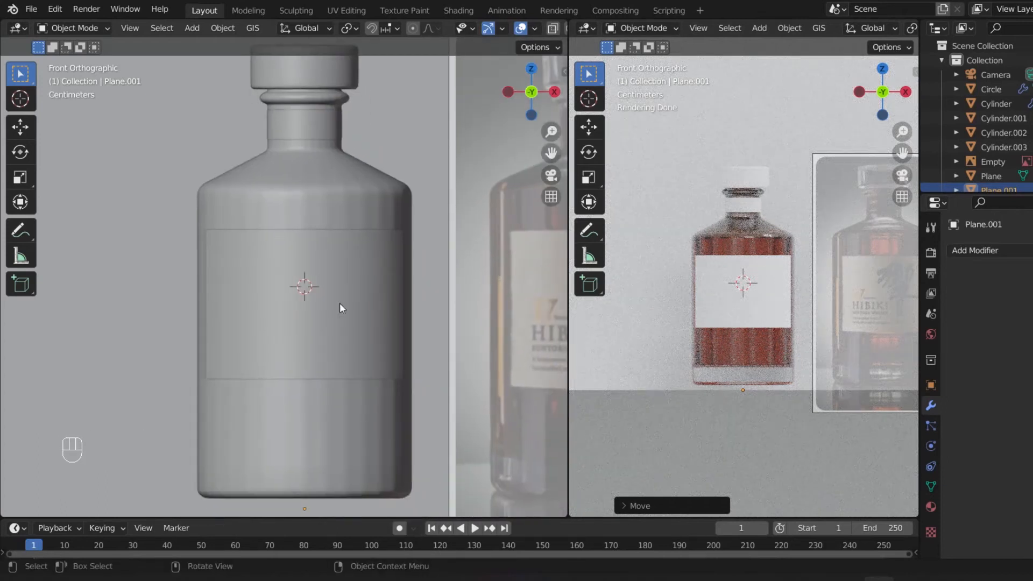
pyautogui.scroll(-1, 302, 250)
pyautogui.click(300, 308)
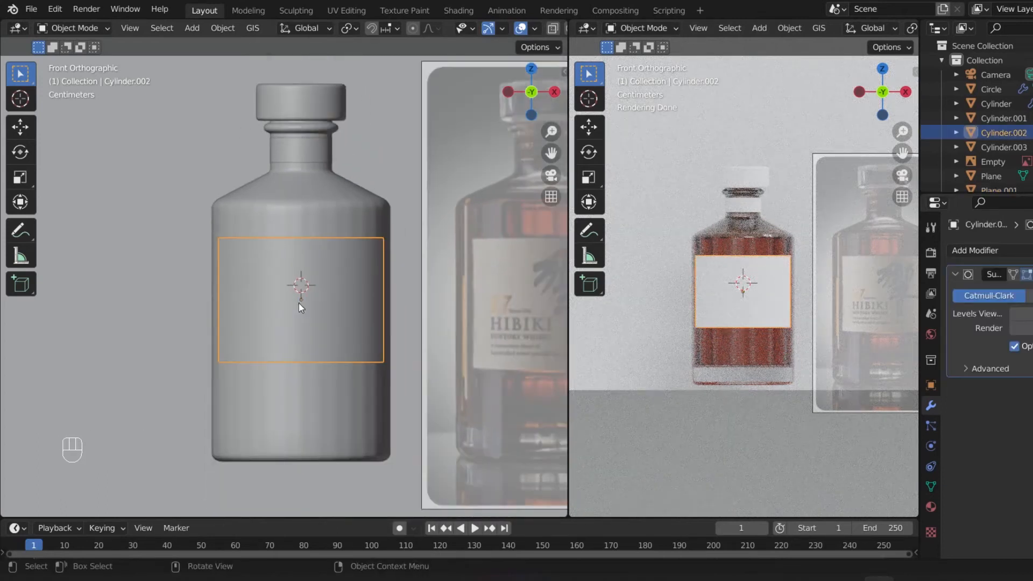
pyautogui.click(470, 14)
pyautogui.moveTo(383, 408)
pyautogui.mouseDown(button='middle')
pyautogui.moveTo(554, 437)
pyautogui.moveTo(509, 458)
pyautogui.mouseUp(button='middle')
pyautogui.scroll(1, 503, 386)
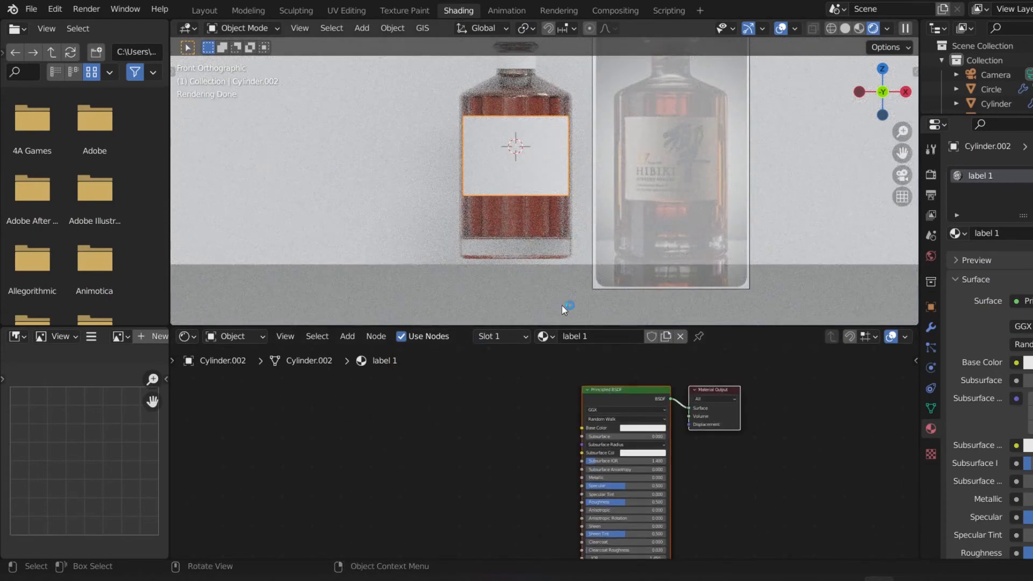
pyautogui.keyDown('shift'); pyautogui.scroll(2, 532, 174); pyautogui.keyUp('shift')
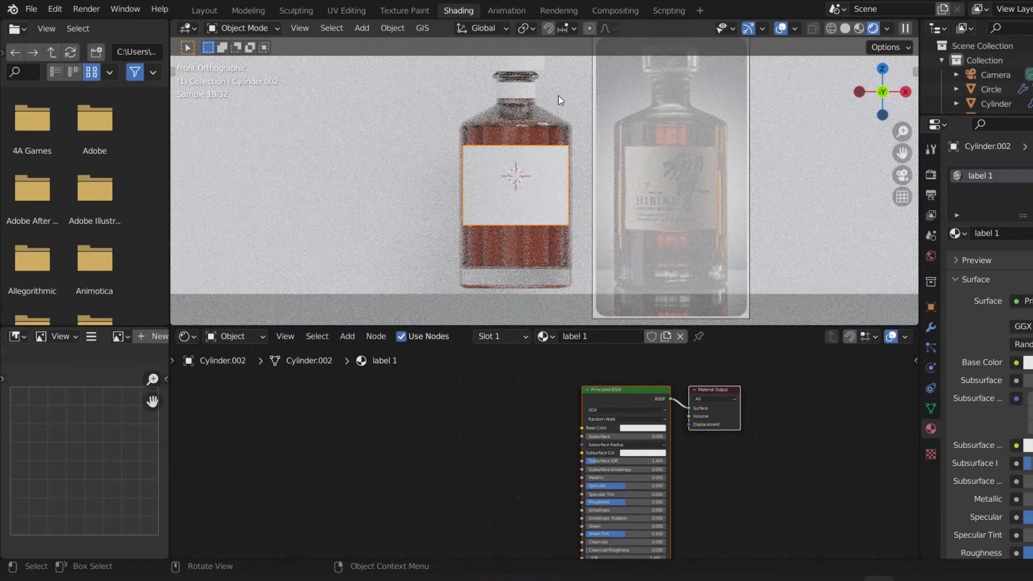
pyautogui.moveTo(486, 441); pyautogui.dragTo(490, 403, button='middle')
pyautogui.moveTo(576, 447); pyautogui.dragTo(516, 469, button='middle')
pyautogui.hotkey('shift', 'a')
pyautogui.press('Escape')
pyautogui.hotkey('shift', 'a')
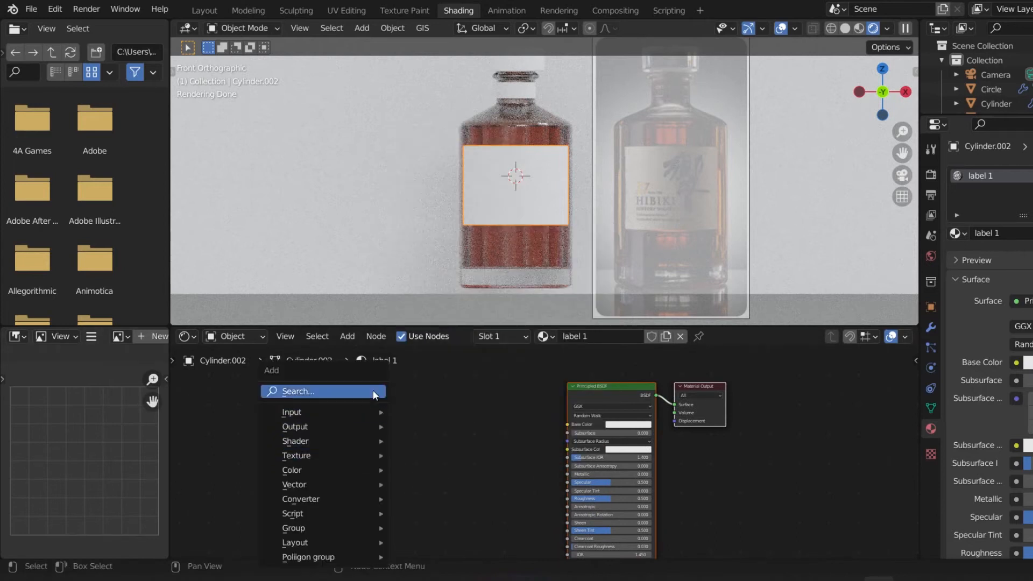
pyautogui.click(375, 395)
pyautogui.press('Escape')
# Add an Image Texture node to the label 1 material and place it beside the Principled BSDF
pyautogui.hotkey('shift', 'a')
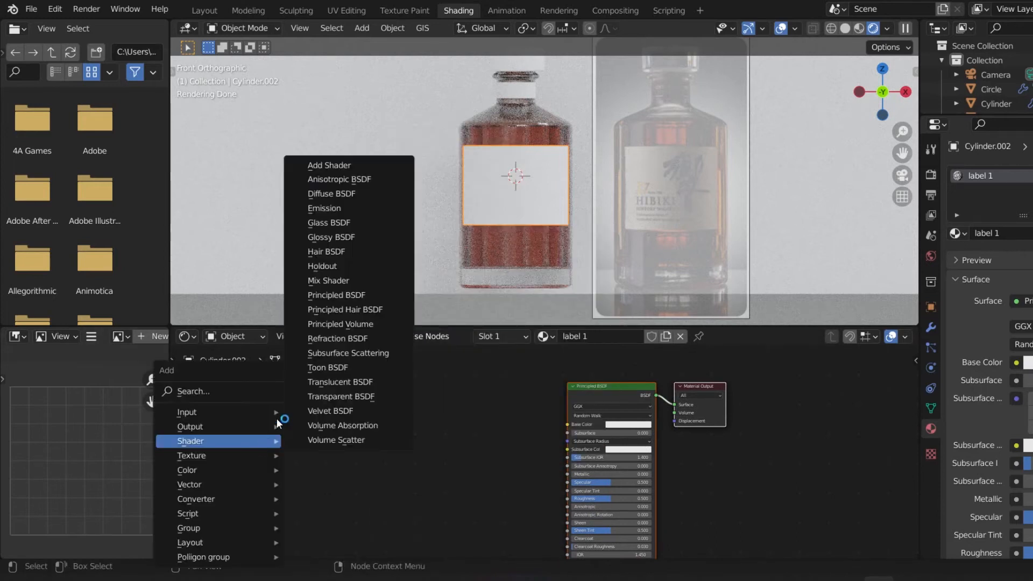
pyautogui.click(254, 394)
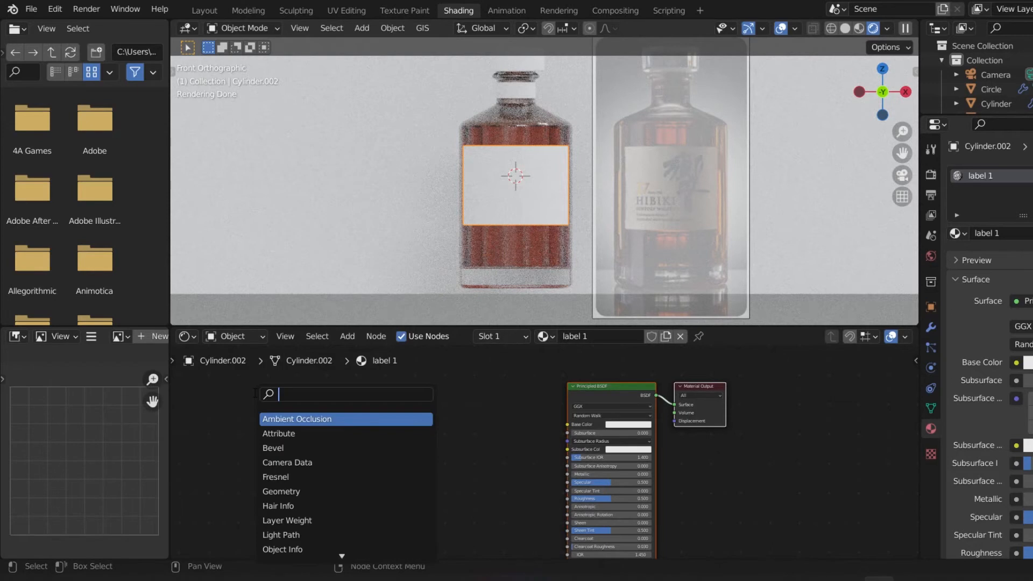
pyautogui.write('image')
pyautogui.press('Return')
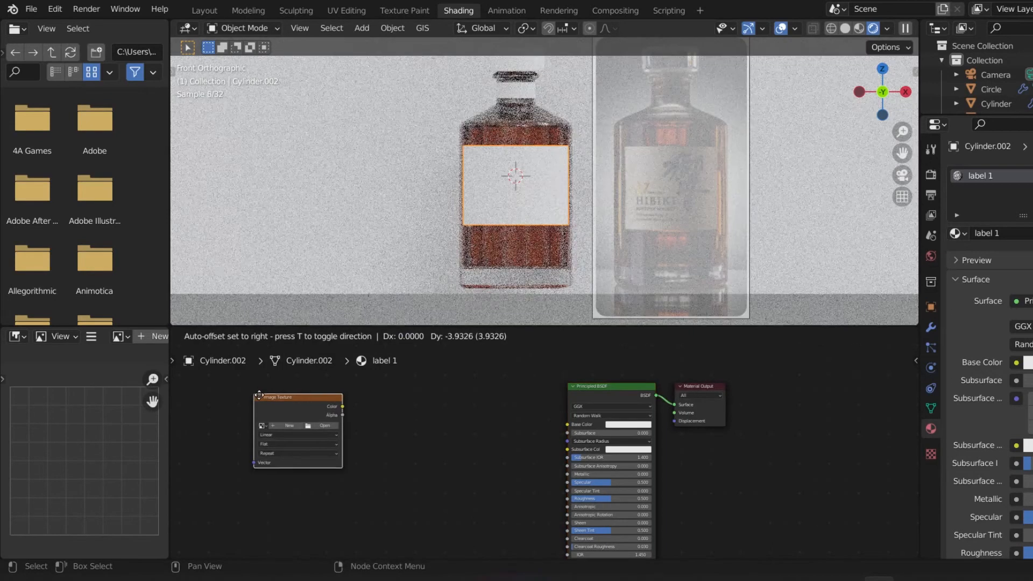
pyautogui.click(328, 424)
pyautogui.keyDown('shift'); pyautogui.moveTo(360, 442); pyautogui.dragTo(343, 408, button='middle'); pyautogui.keyUp('shift')
pyautogui.moveTo(377, 382); pyautogui.dragTo(368, 399)
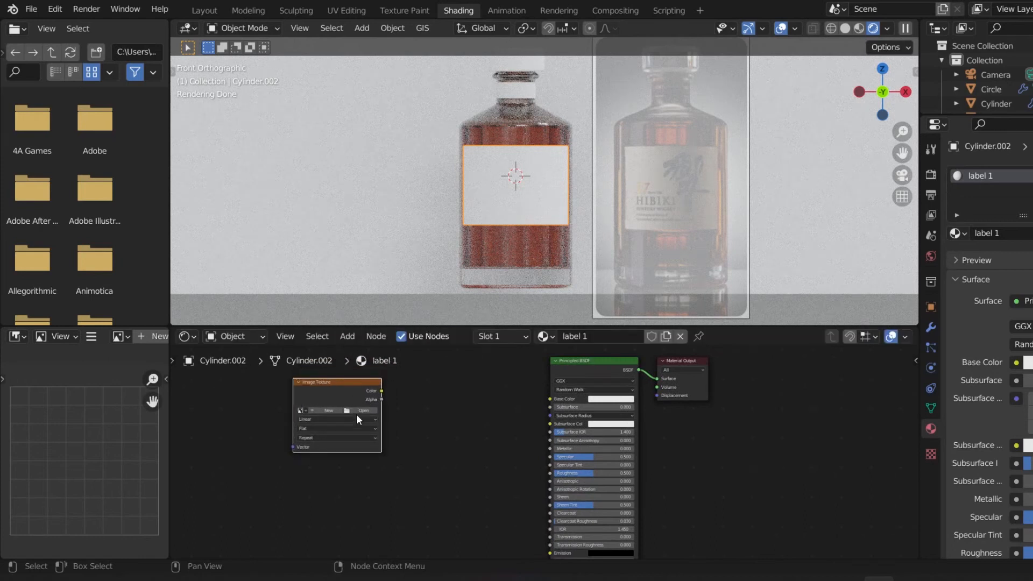
# Load label 1.png from the Alcohol drink project folder into the texture node and link its Color to the Base Color
pyautogui.click(359, 411)
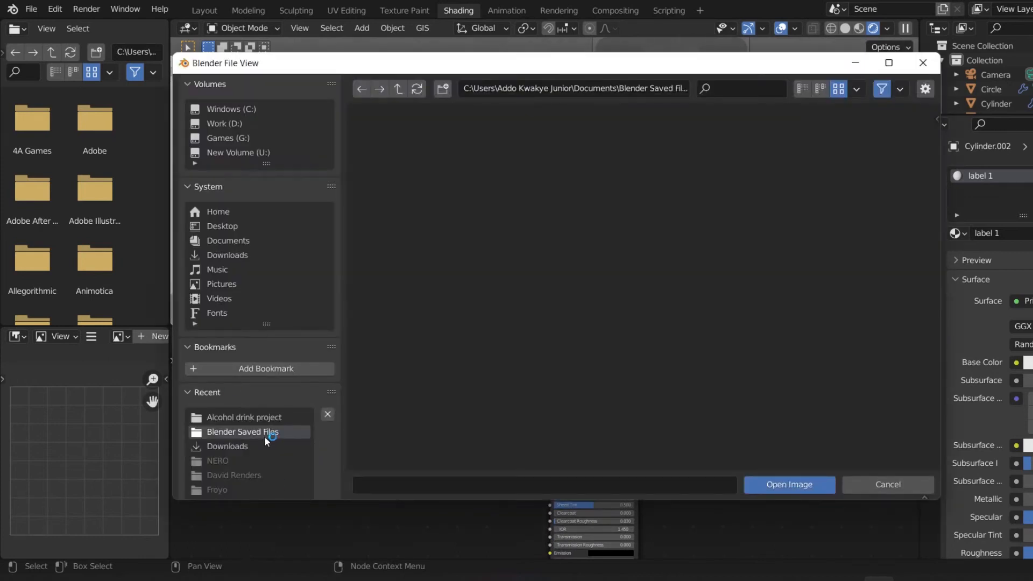
pyautogui.click(245, 418)
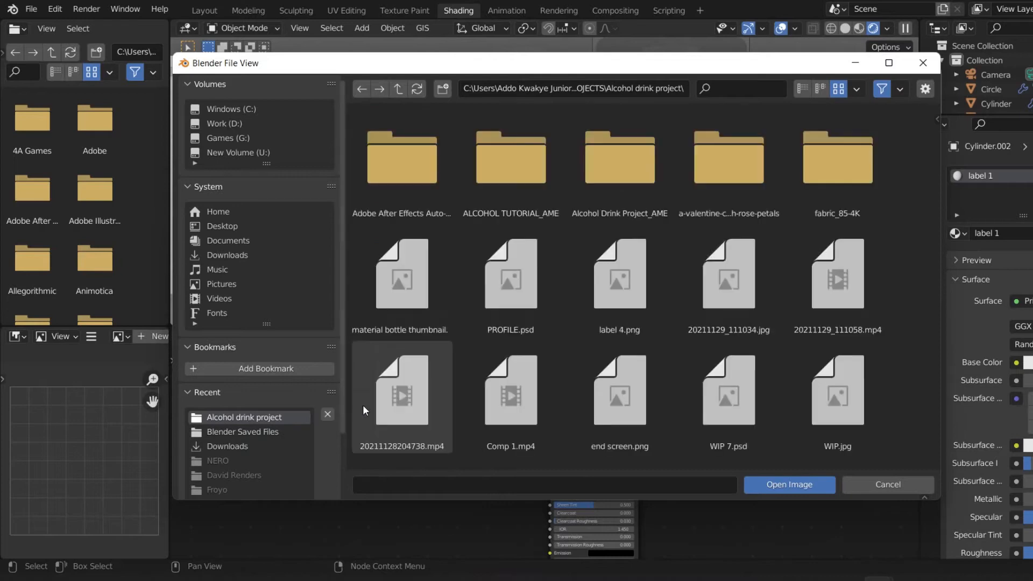
pyautogui.scroll(-6, 384, 401)
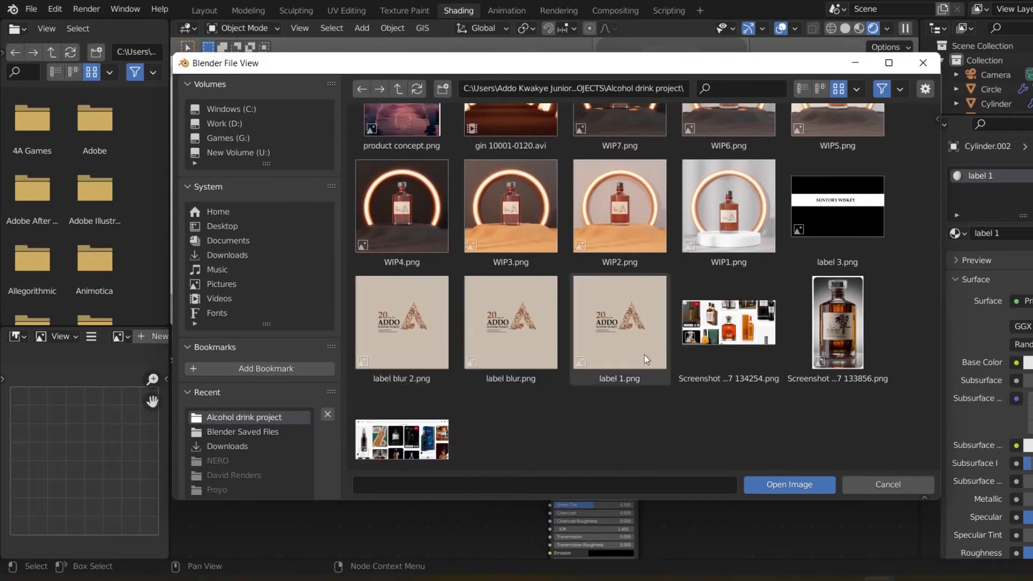
pyautogui.doubleClick(585, 349)
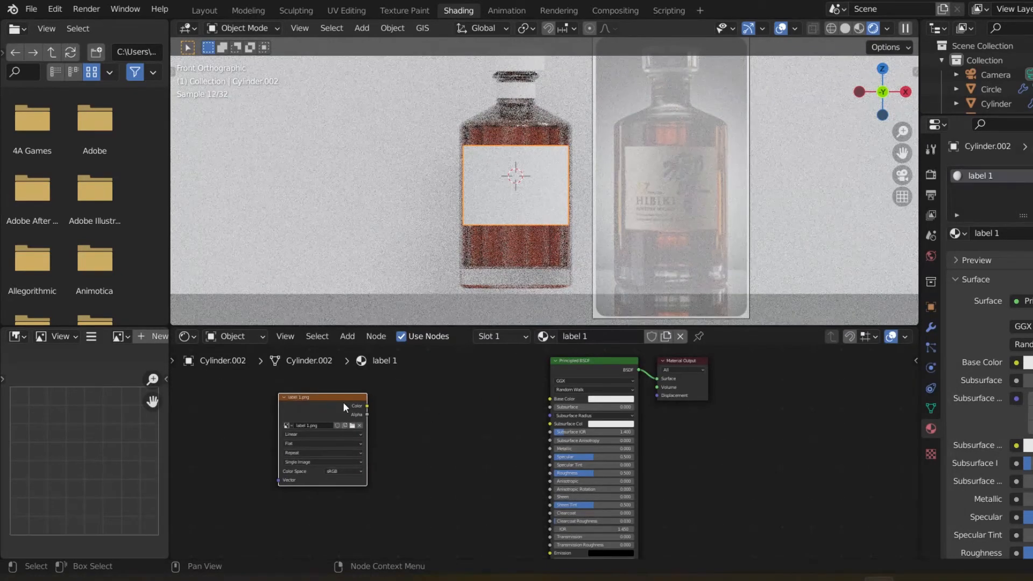
pyautogui.moveTo(368, 407); pyautogui.dragTo(550, 399)
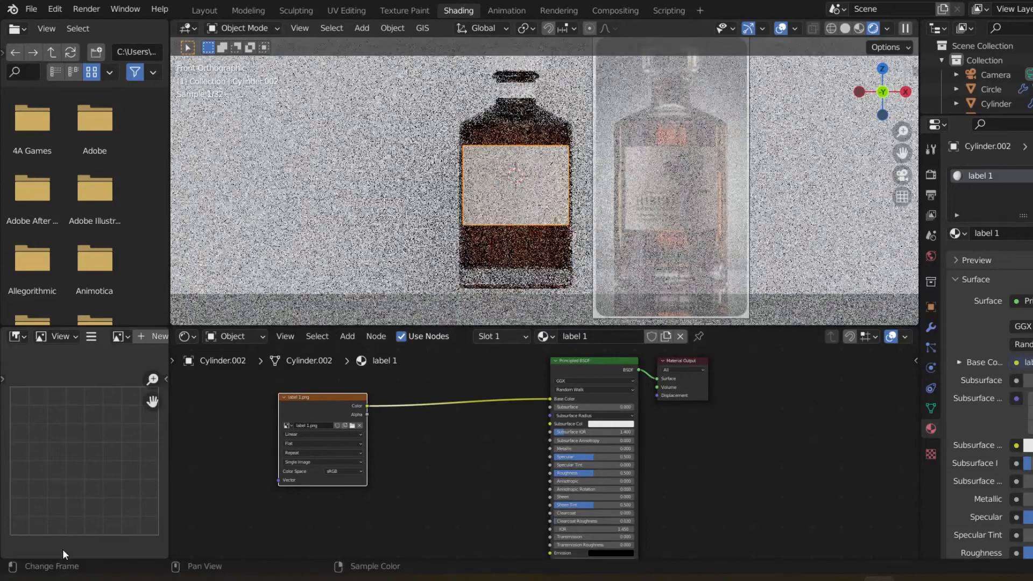
# Enter Edit Mode on the front label and unwrap its whole mesh
pyautogui.scroll(3, 602, 147)
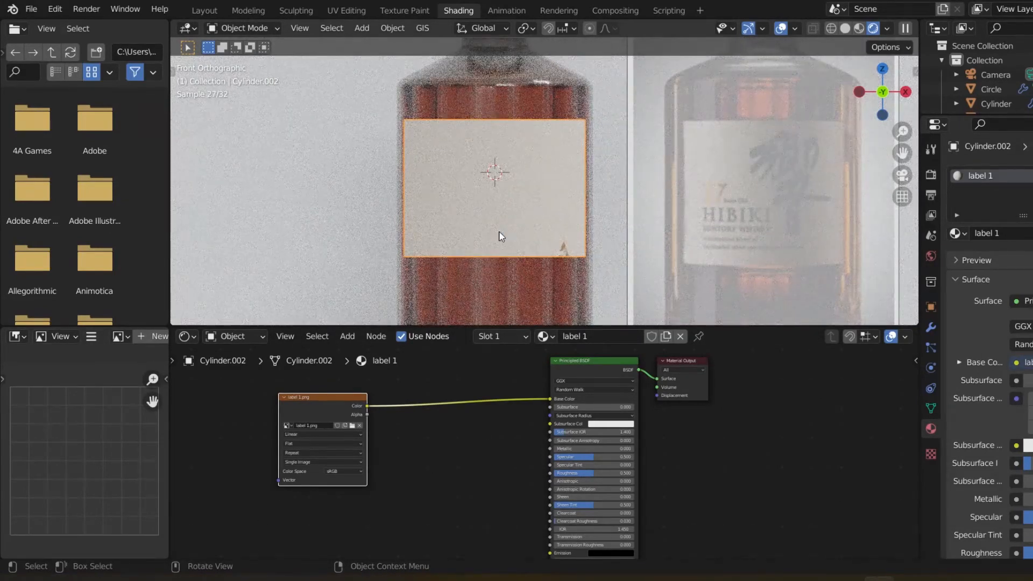
pyautogui.scroll(1, 500, 236)
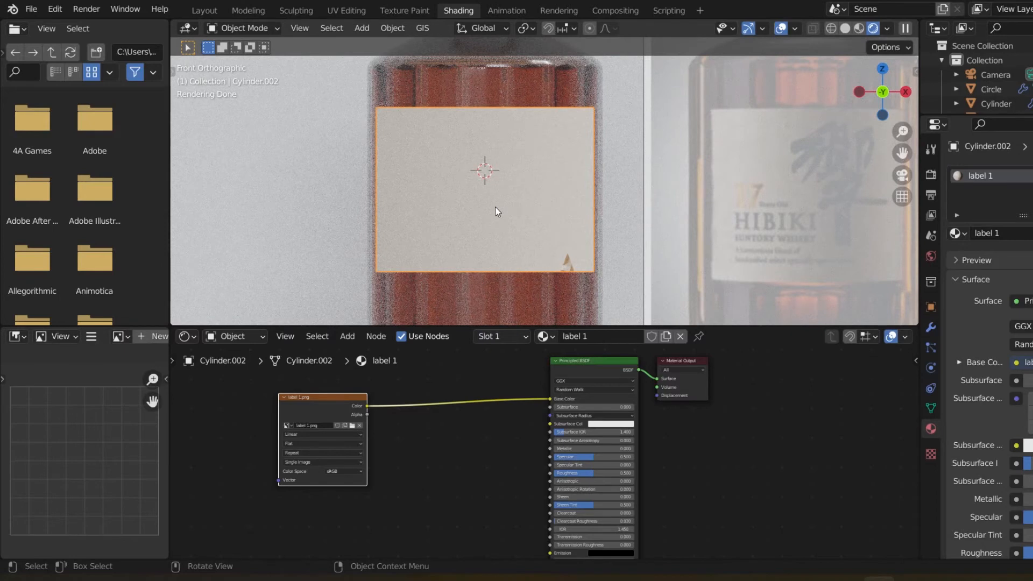
pyautogui.press('Tab')
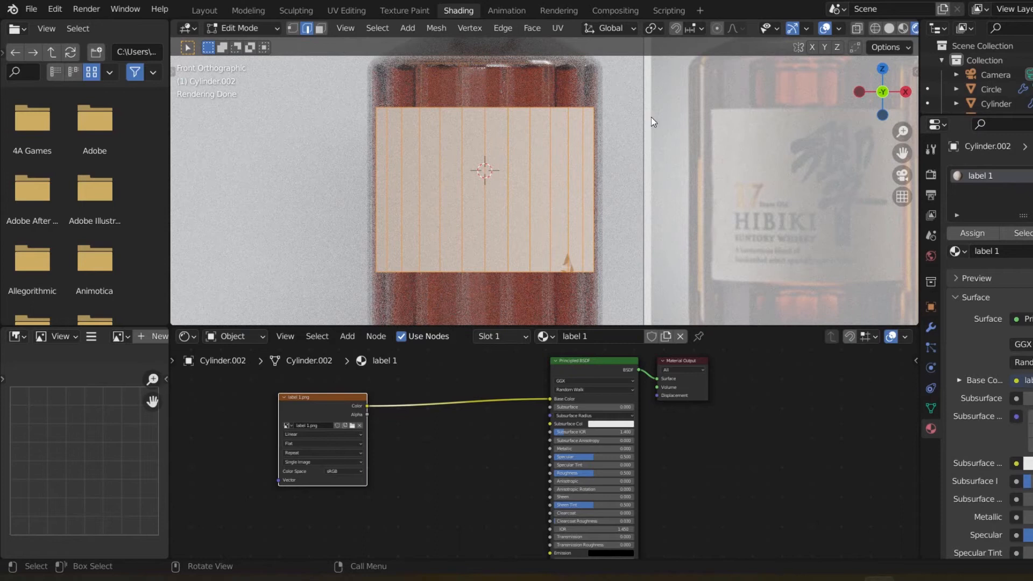
pyautogui.press('u')
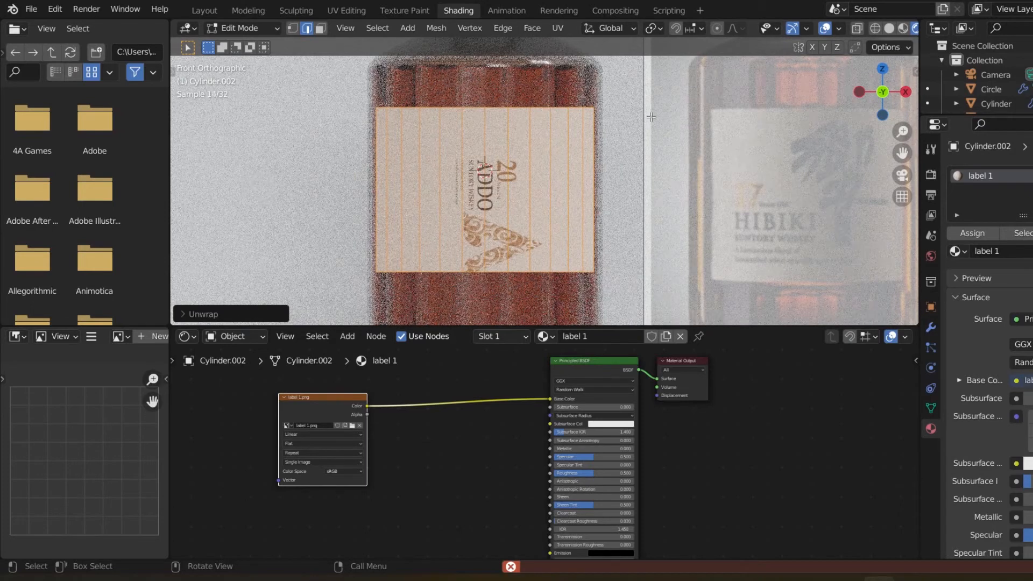
# Switch the image editor area to the UV Editor and fit the whole label image in view
pyautogui.click(21, 340)
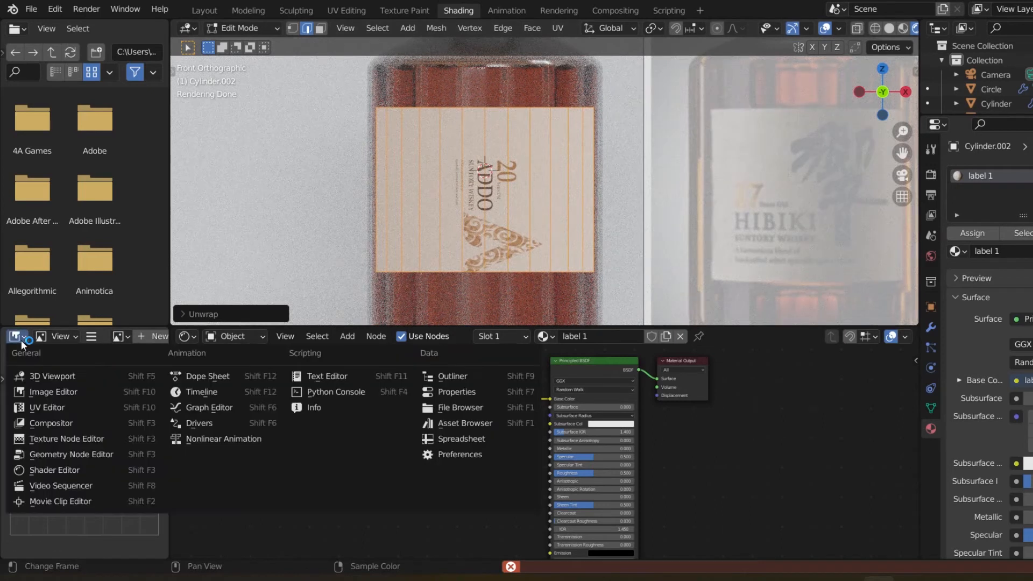
pyautogui.click(21, 340)
pyautogui.click(21, 340)
pyautogui.click(21, 340)
pyautogui.click(21, 340)
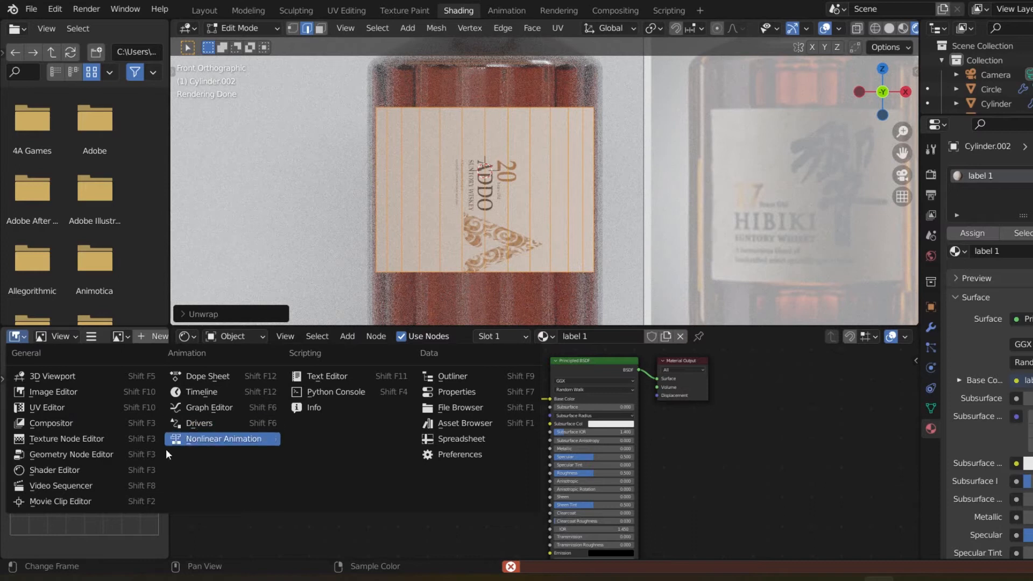
pyautogui.click(60, 408)
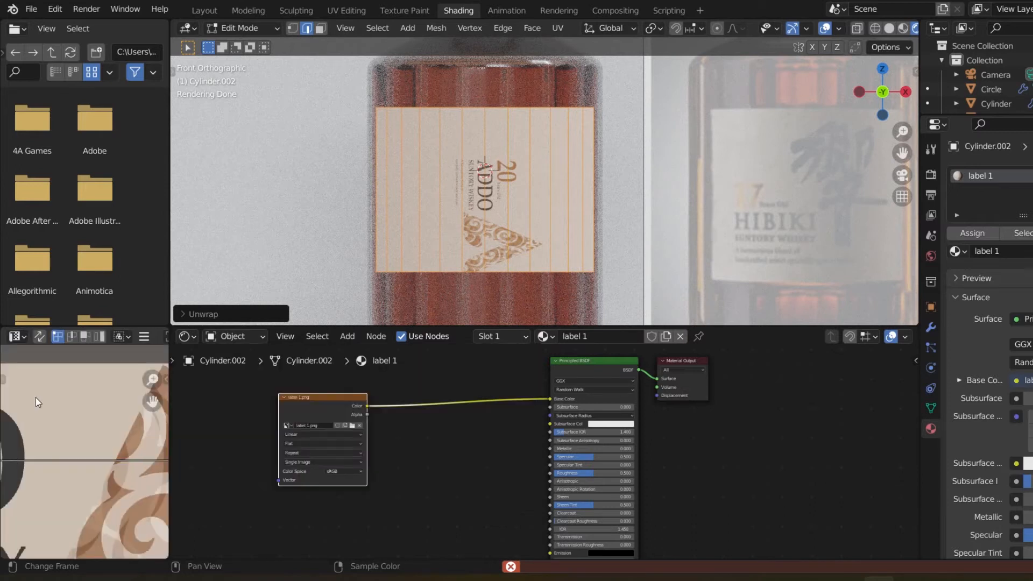
pyautogui.press('Home')
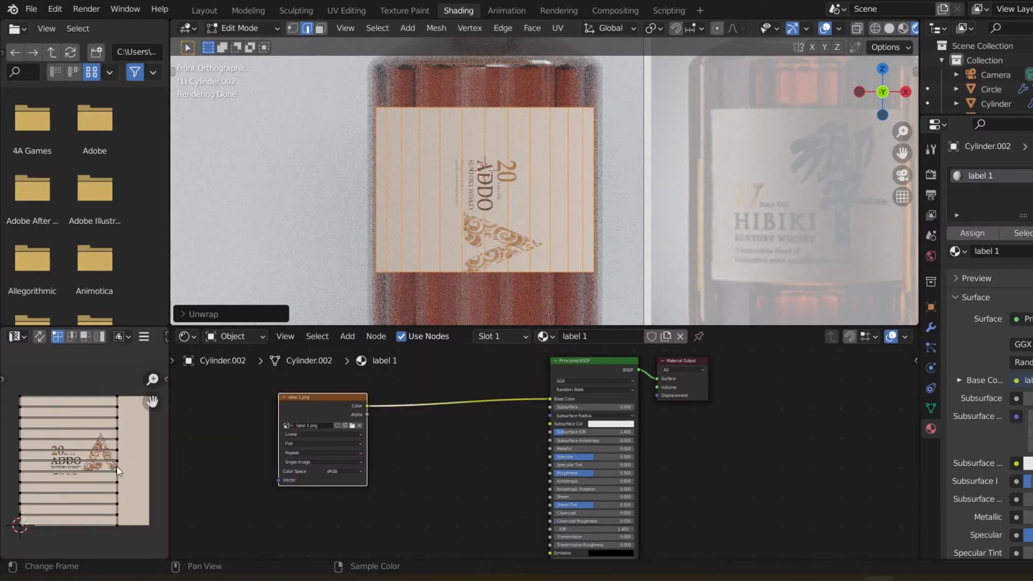
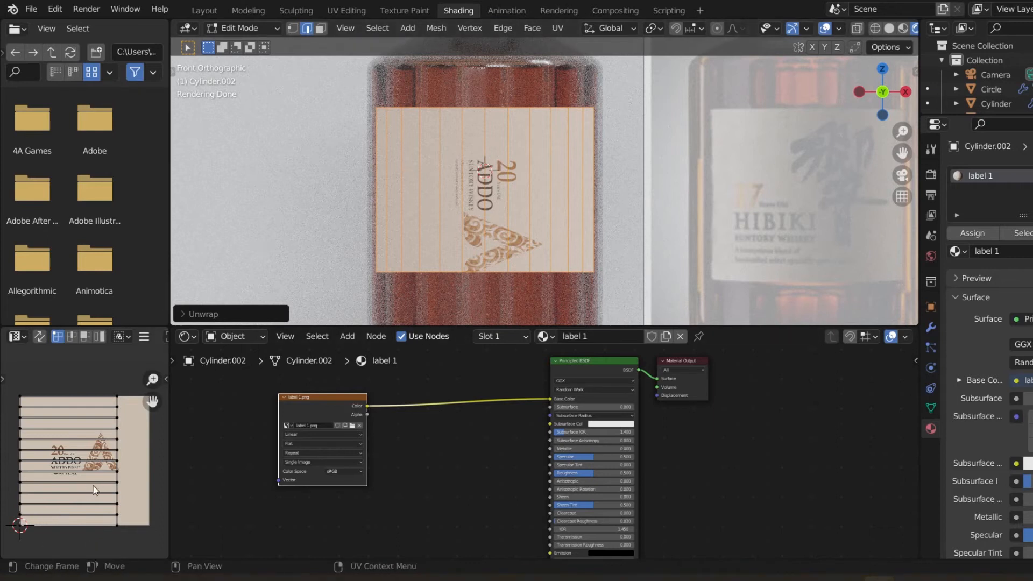
# Select all of the label's UVs and rotate them 90 degrees so the artwork stands upright
pyautogui.scroll(-2, 89, 487)
pyautogui.press('a')
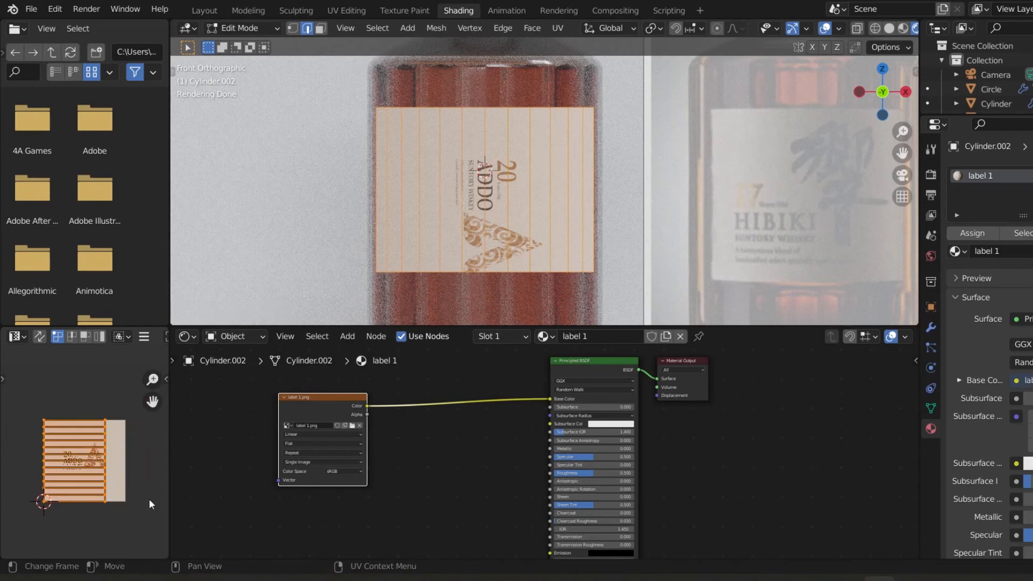
pyautogui.press('r')
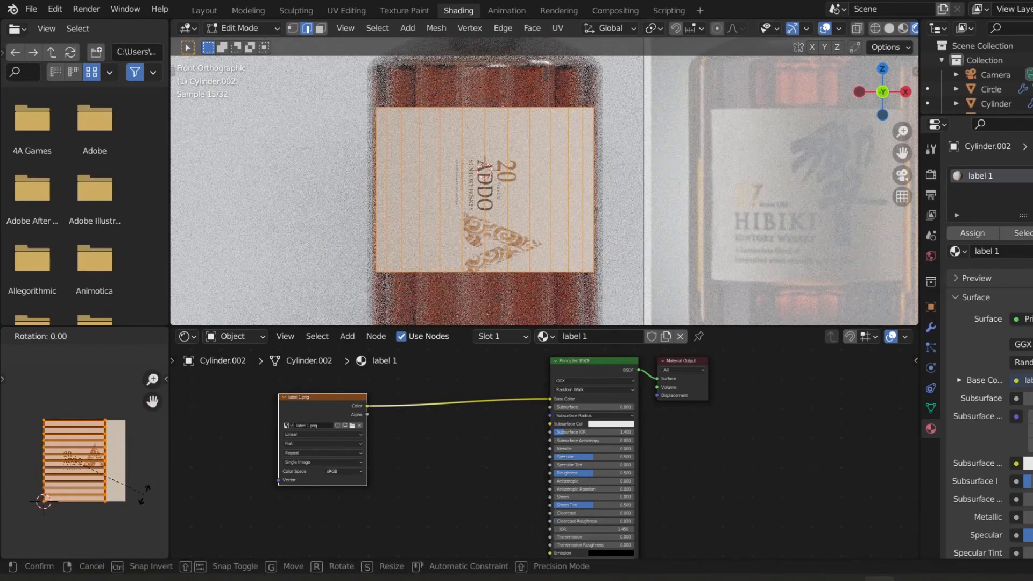
pyautogui.write('90')
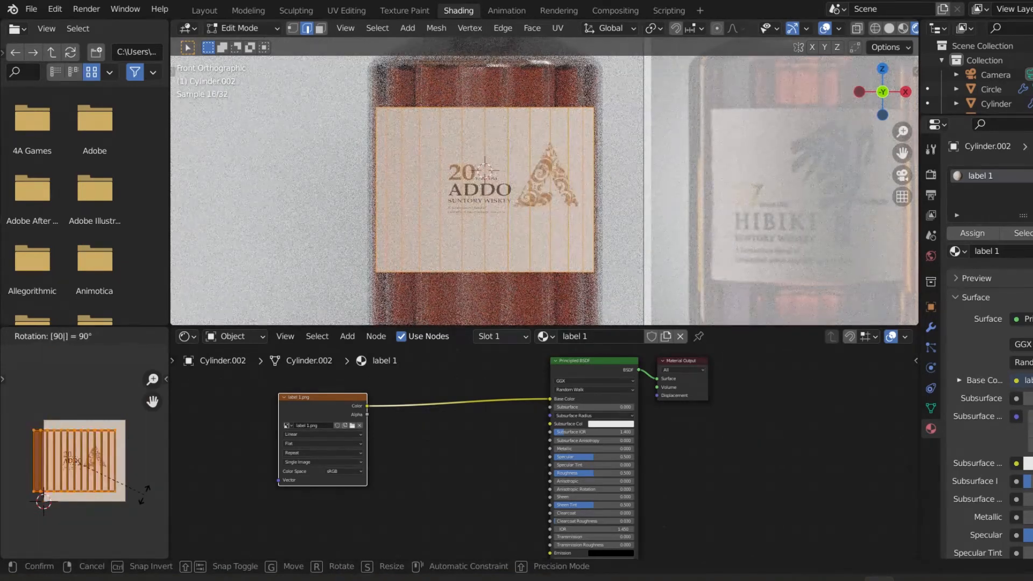
pyautogui.press('Return')
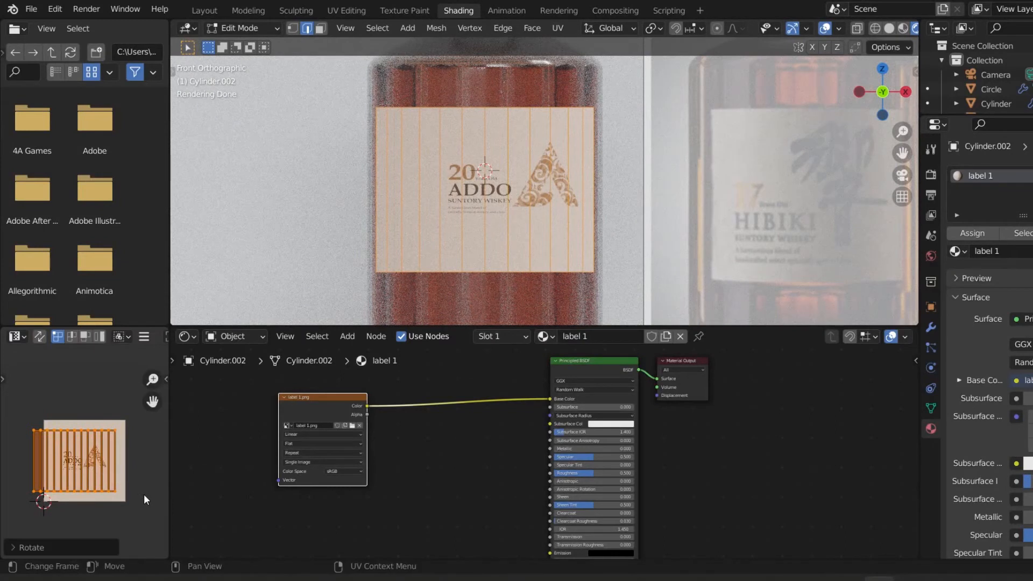
# Move the label's UV island about 0.12 along X to bring it within the image width
pyautogui.scroll(2, 143, 494)
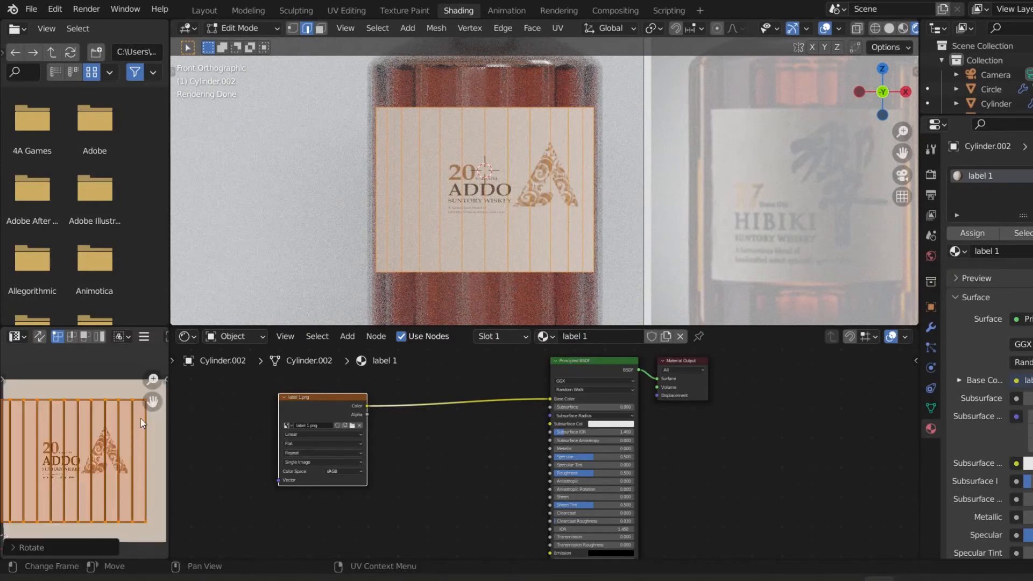
pyautogui.scroll(-1, 148, 405)
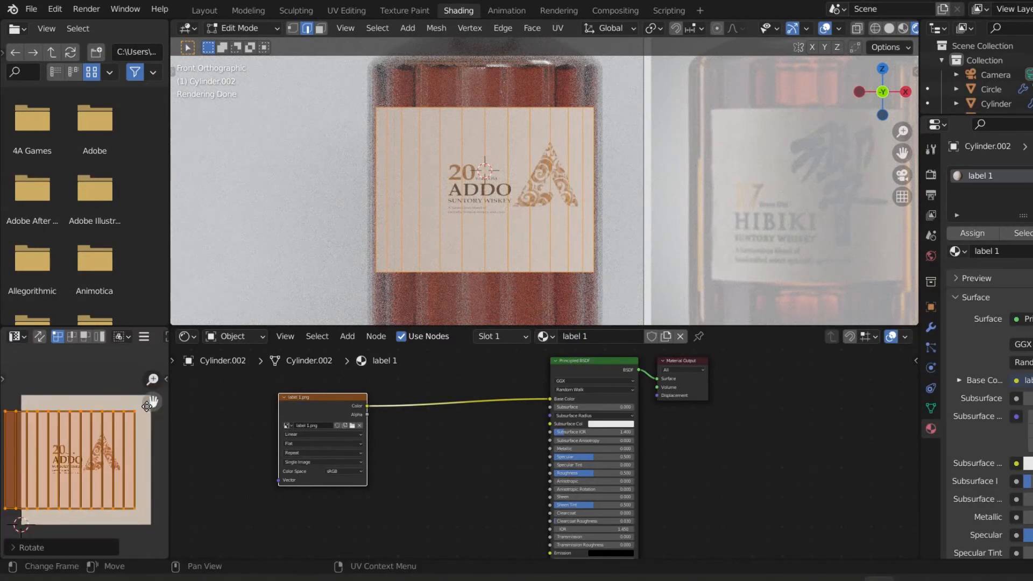
pyautogui.moveTo(147, 406); pyautogui.dragTo(167, 371)
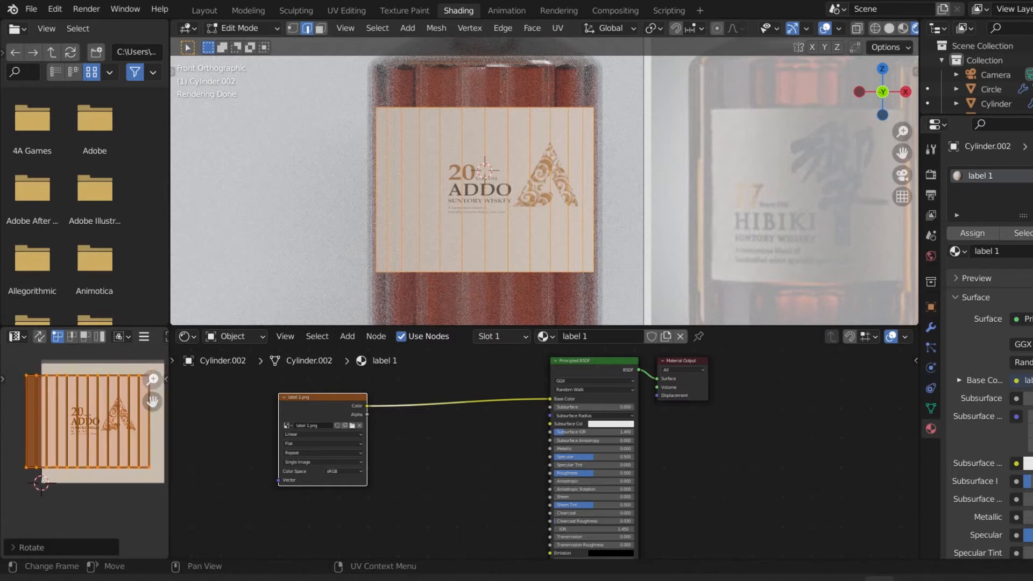
pyautogui.moveTo(153, 401); pyautogui.dragTo(129, 391)
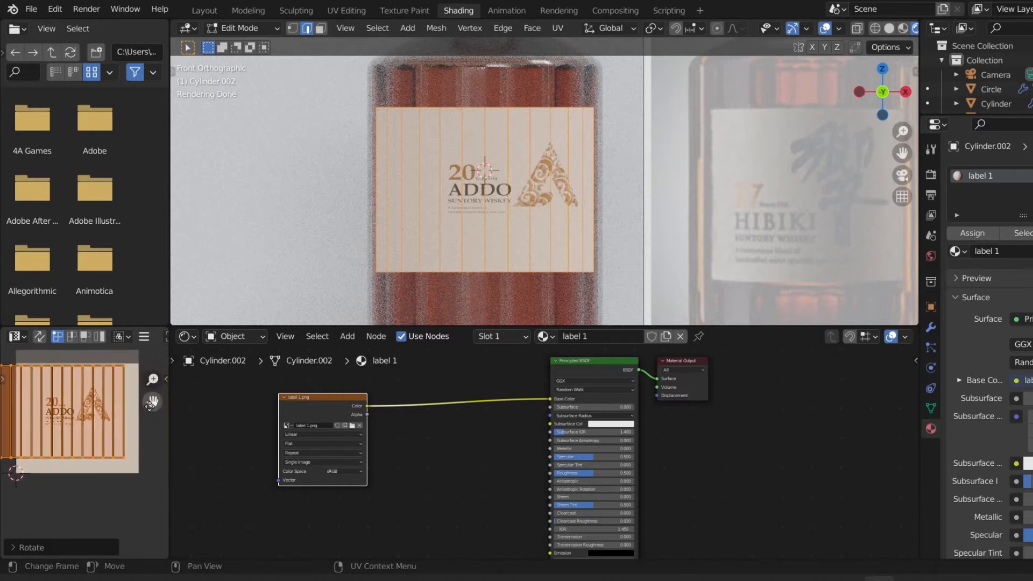
pyautogui.press('g')
pyautogui.press('x')
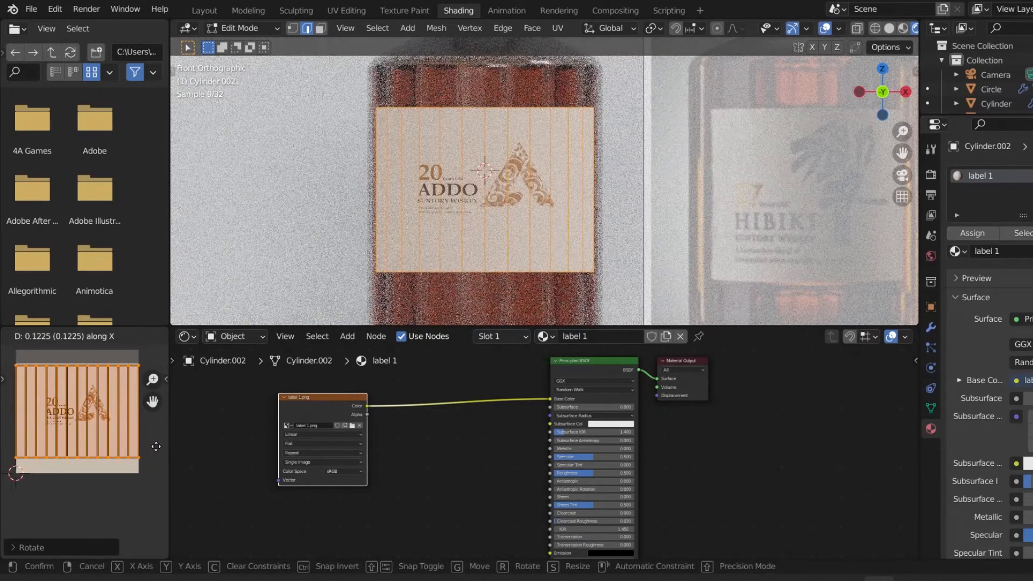
pyautogui.click(156, 448)
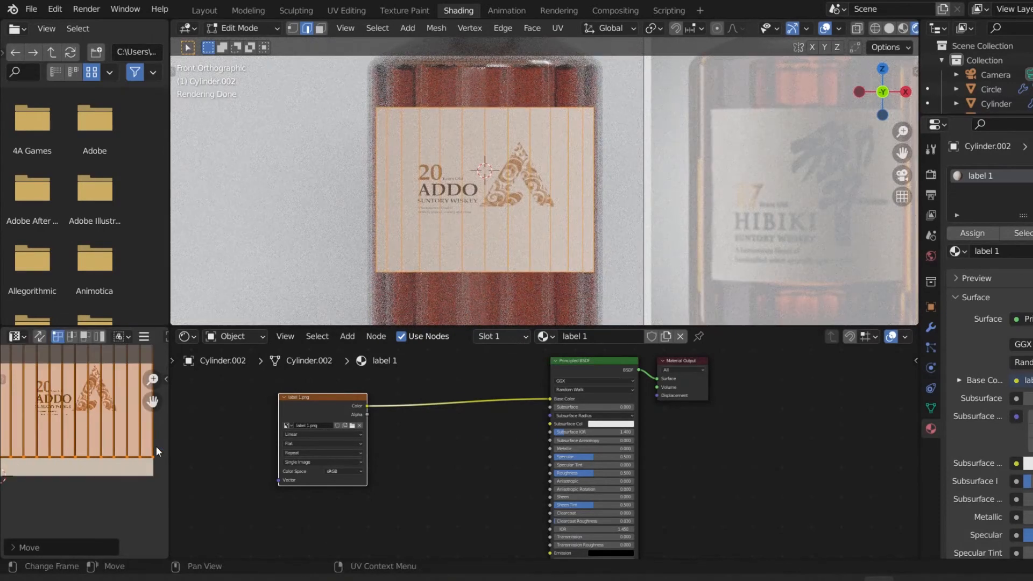
# Scale the label's UV island to about 0.6 to enlarge the artwork, and shift it slightly upward along Y
pyautogui.press('s')
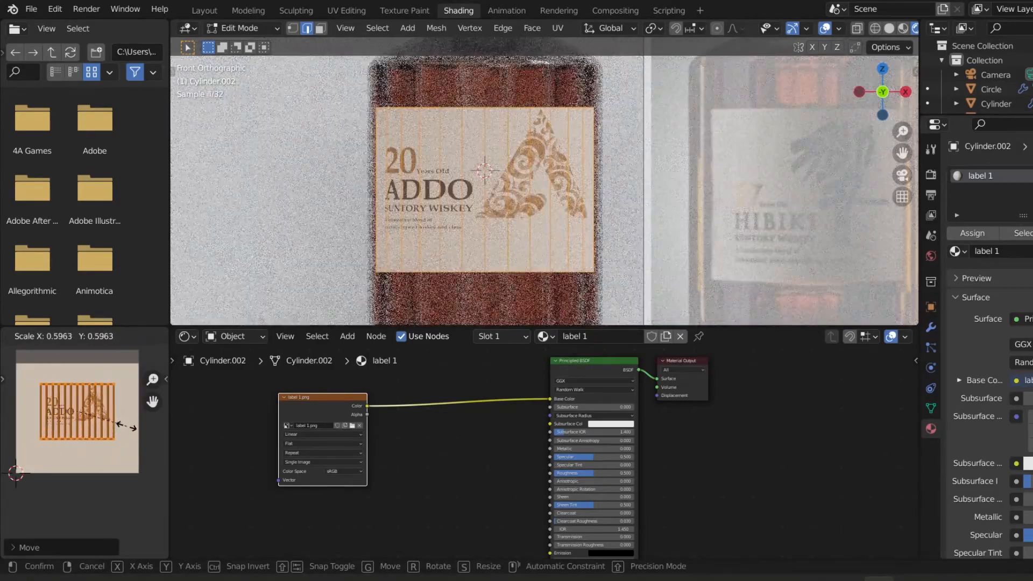
pyautogui.click(127, 426)
pyautogui.press('g')
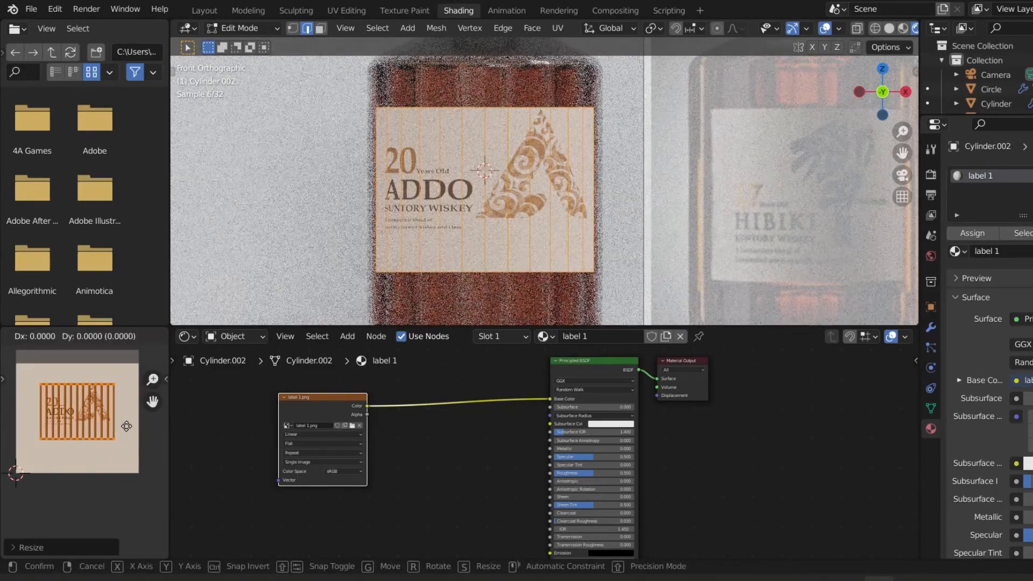
pyautogui.press('y')
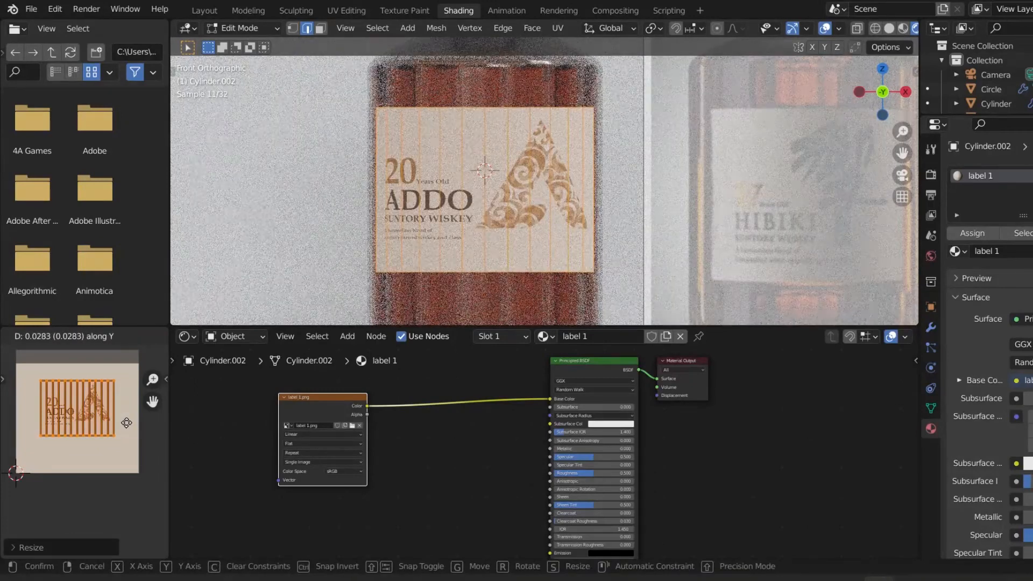
pyautogui.click(125, 425)
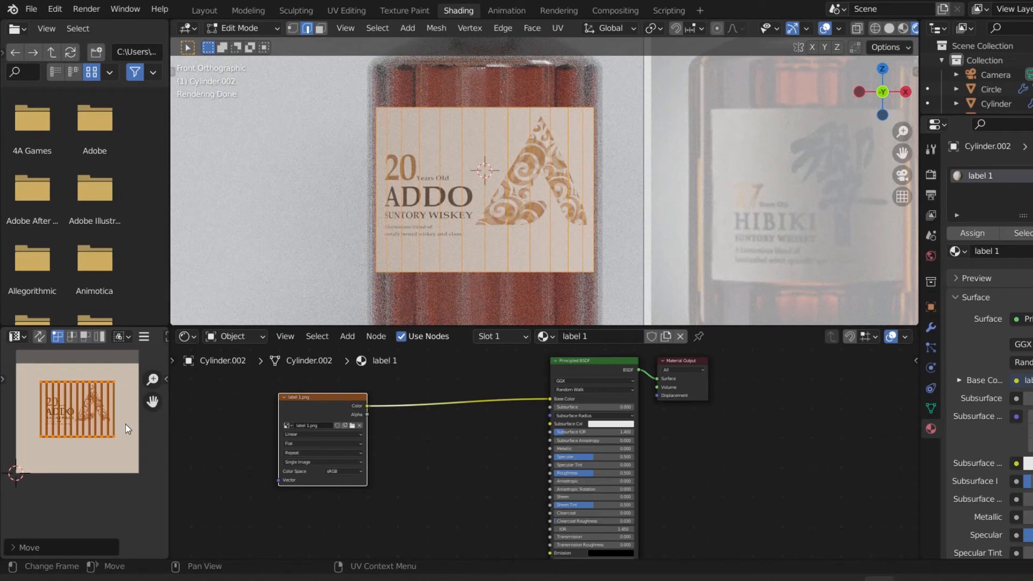
# Move the label's UV island about 0.015 along Y over the label image
pyautogui.scroll(2, 125, 424)
pyautogui.moveTo(125, 424); pyautogui.dragTo(119, 504, button='middle')
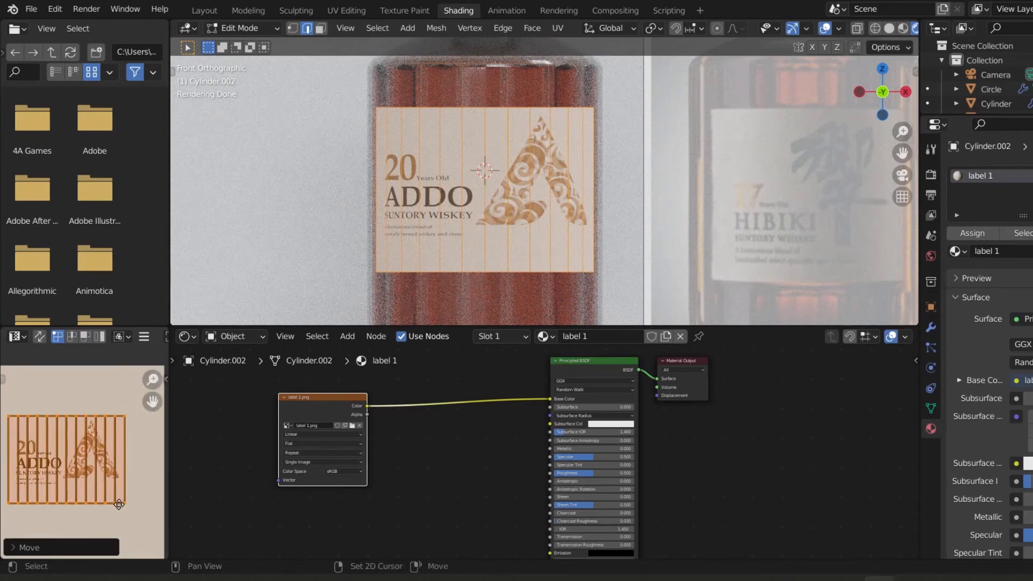
pyautogui.press('g')
pyautogui.press('y')
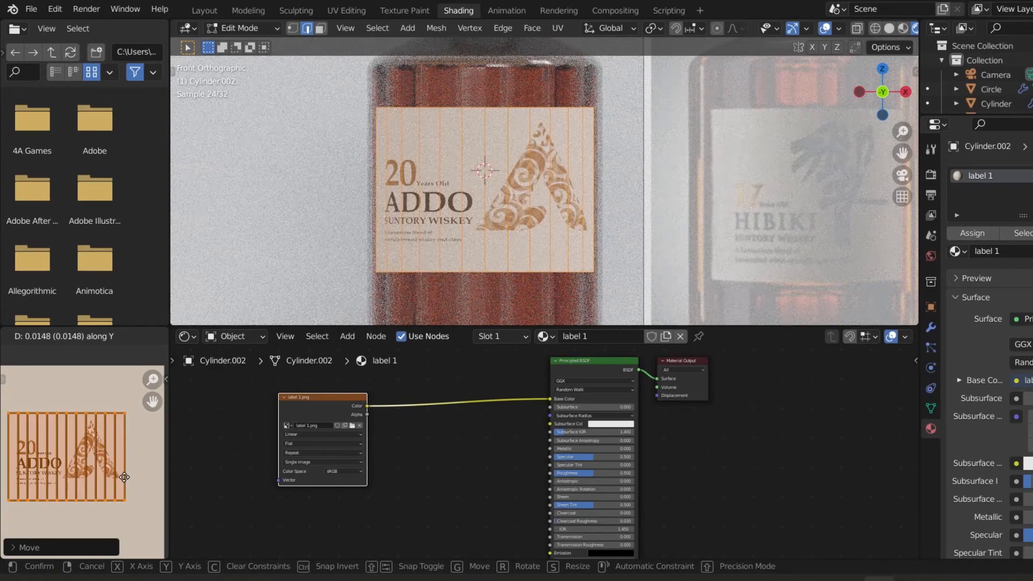
pyautogui.click(124, 477)
# Scale the label's UV island down slightly along Y only, and nudge it slightly upward along Y
pyautogui.press('s')
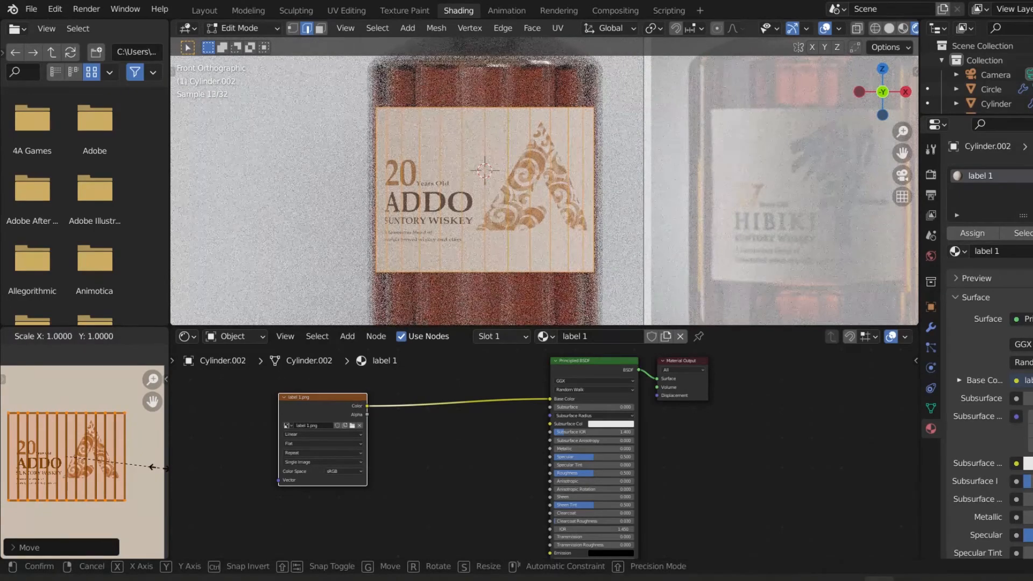
pyautogui.press('y')
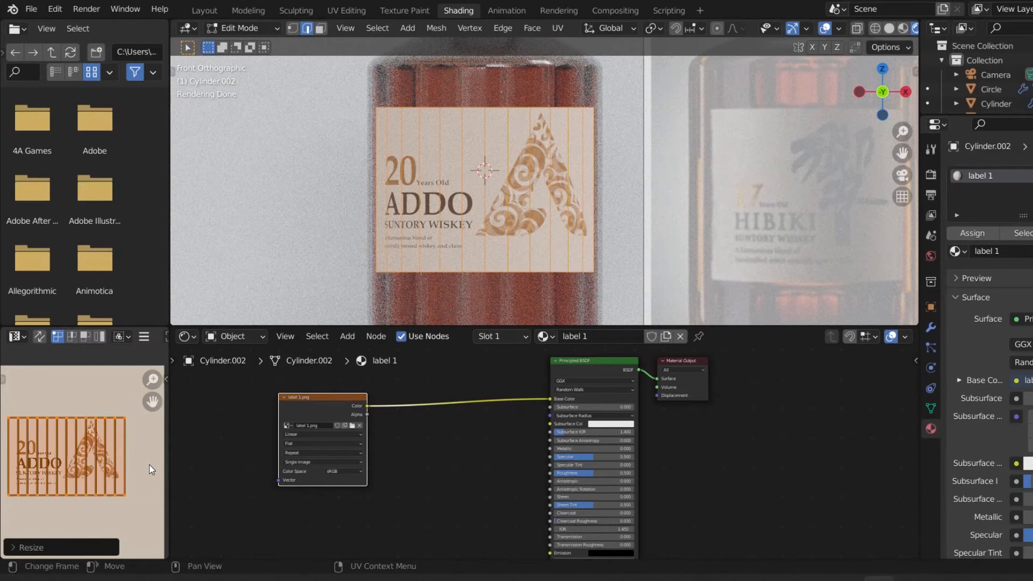
pyautogui.click(156, 462)
pyautogui.press('g')
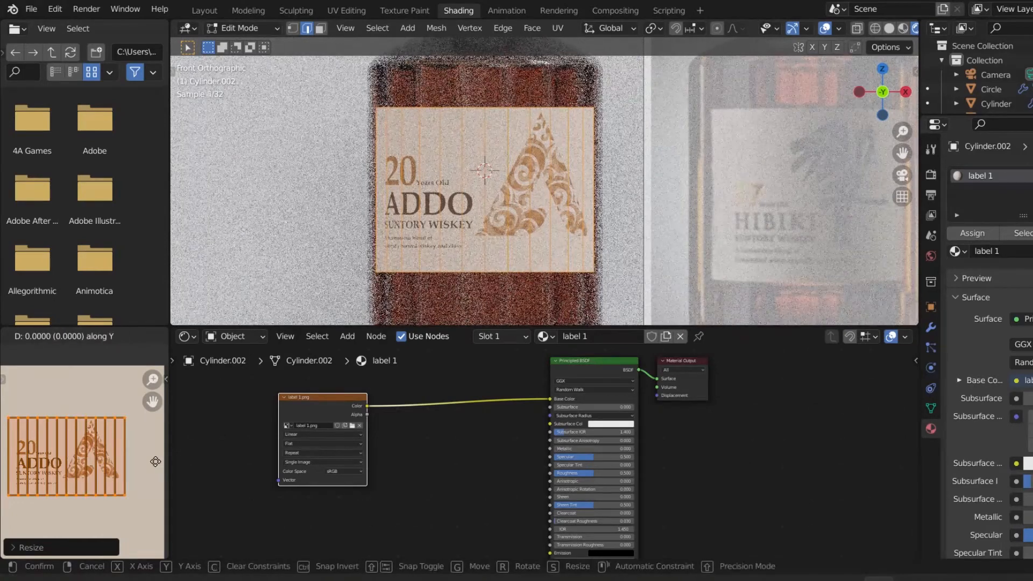
pyautogui.click(157, 463)
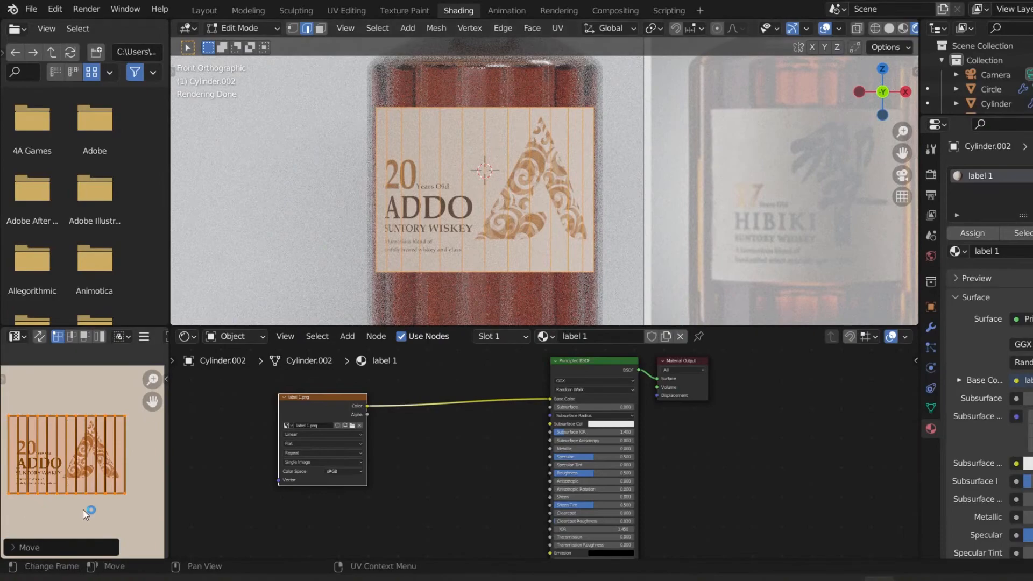
# Shift the label's UV island slightly in the positive X direction and return to Object Mode
pyautogui.press('g')
pyautogui.press('x')
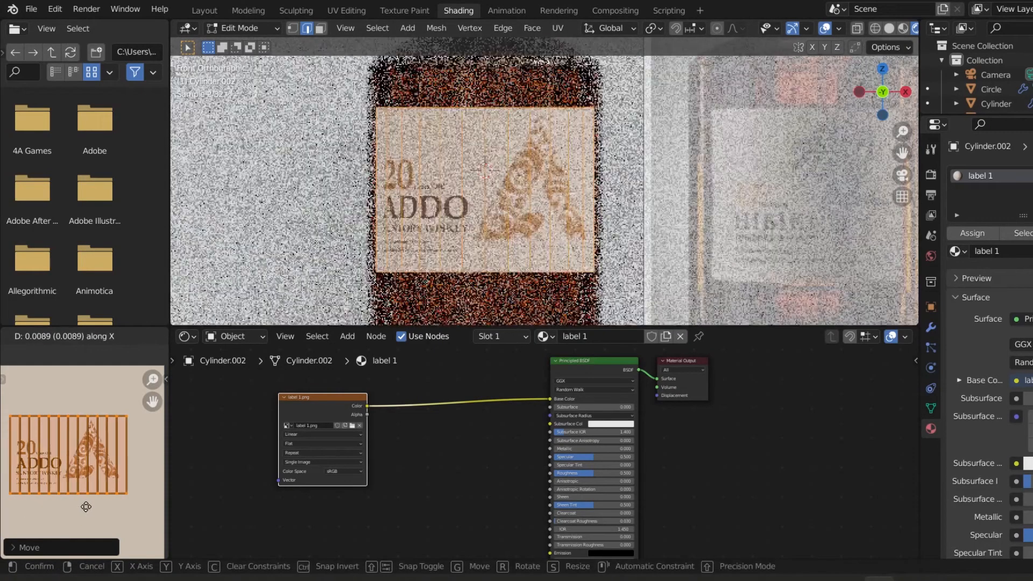
pyautogui.click(85, 506)
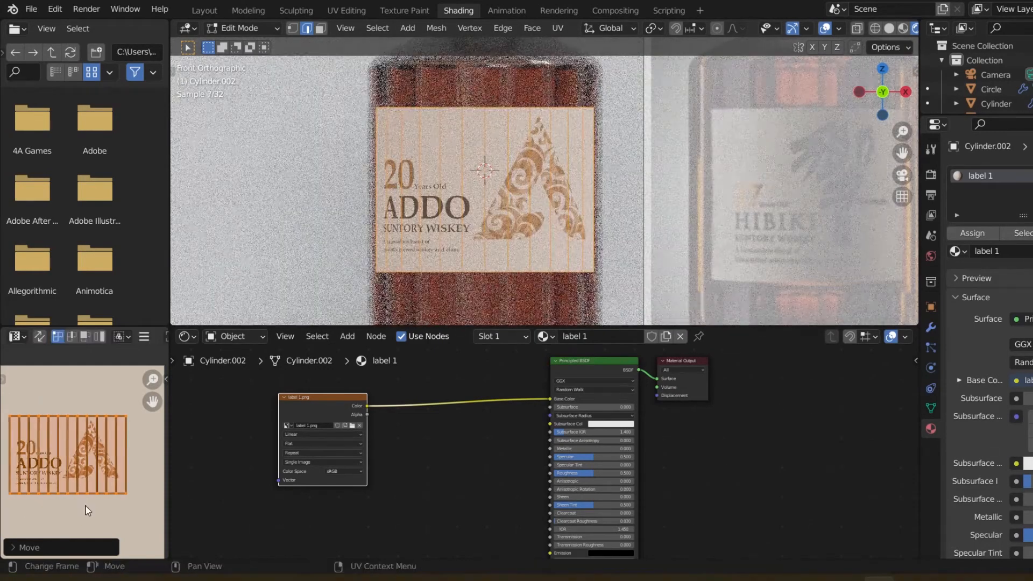
pyautogui.press('Tab')
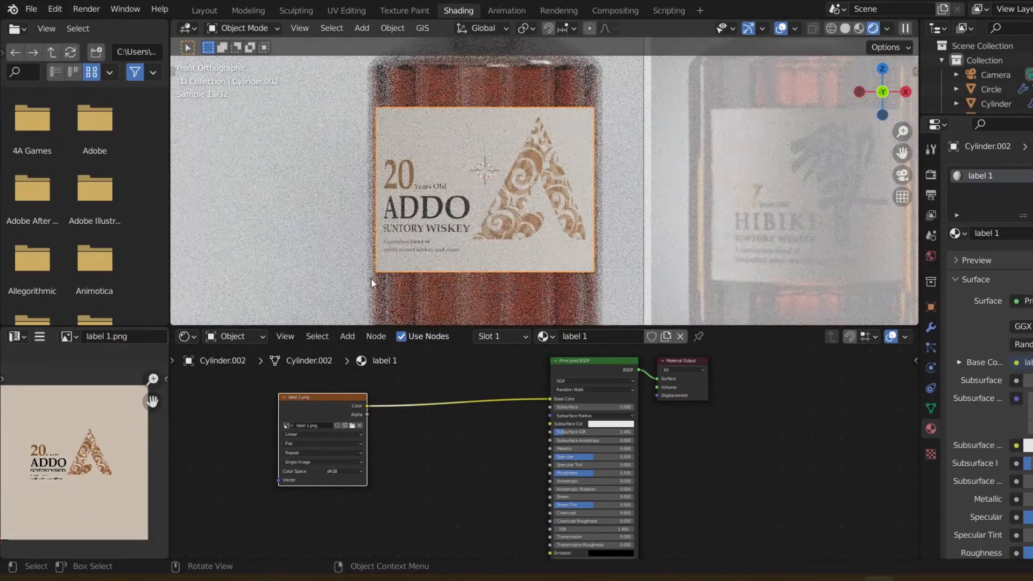
# Isolate the label in local view, show it in Material Preview shading and zoom in on its printed text
pyautogui.moveTo(331, 401); pyautogui.dragTo(316, 440)
pyautogui.moveTo(371, 477); pyautogui.dragTo(374, 383, button='middle')
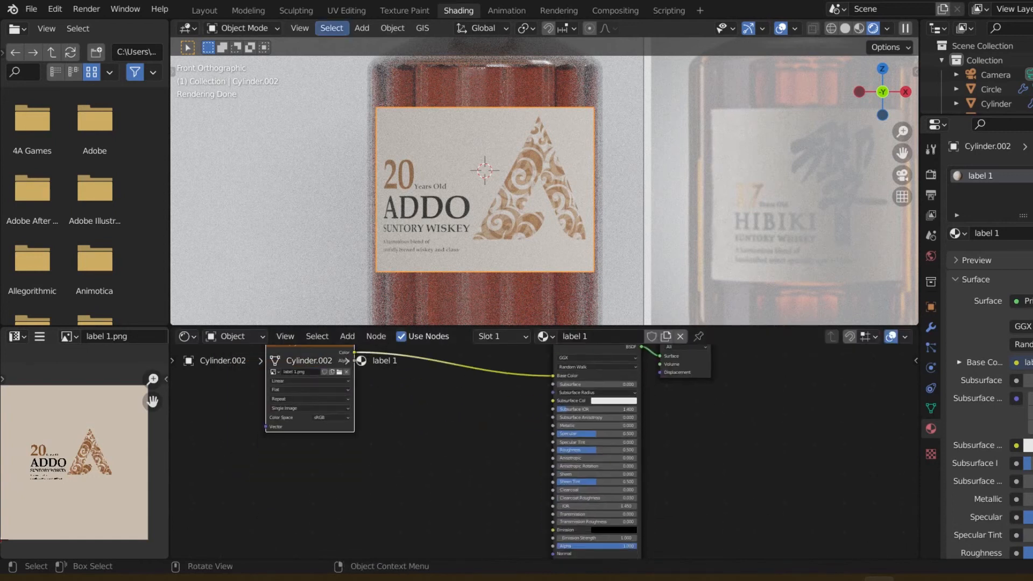
pyautogui.press('KP_Divide')
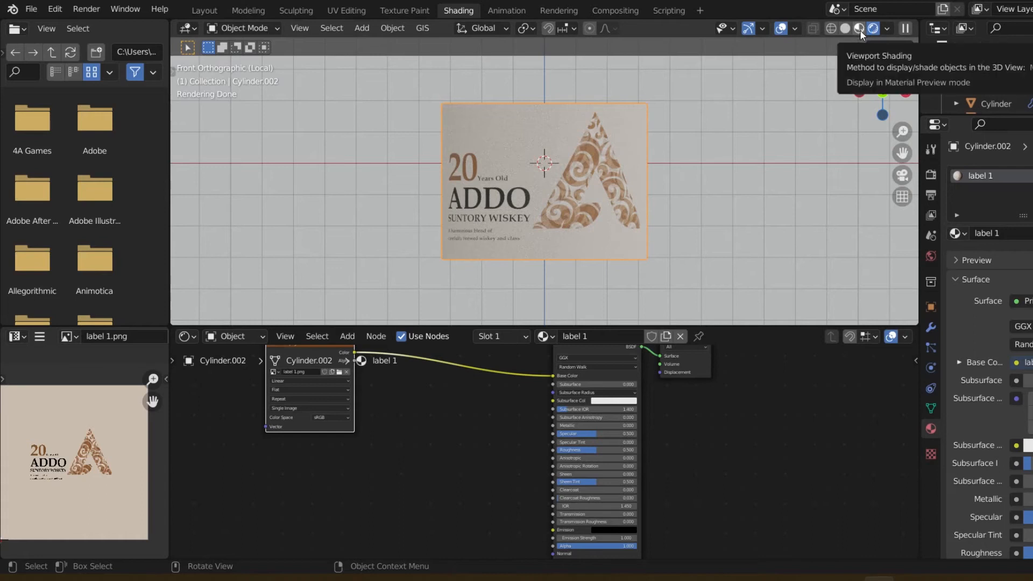
pyautogui.click(860, 30)
pyautogui.scroll(2, 566, 186)
pyautogui.moveTo(566, 186); pyautogui.dragTo(626, 199, button='middle')
pyautogui.scroll(-2, 597, 198)
pyautogui.scroll(3, 597, 199)
pyautogui.scroll(-3, 597, 198)
pyautogui.scroll(3, 597, 199)
# Add a Bump node to the label 1 material and connect its Normal output to the Principled BSDF's Normal input
pyautogui.moveTo(312, 443); pyautogui.dragTo(397, 415, button='middle')
pyautogui.hotkey('shift', 'a')
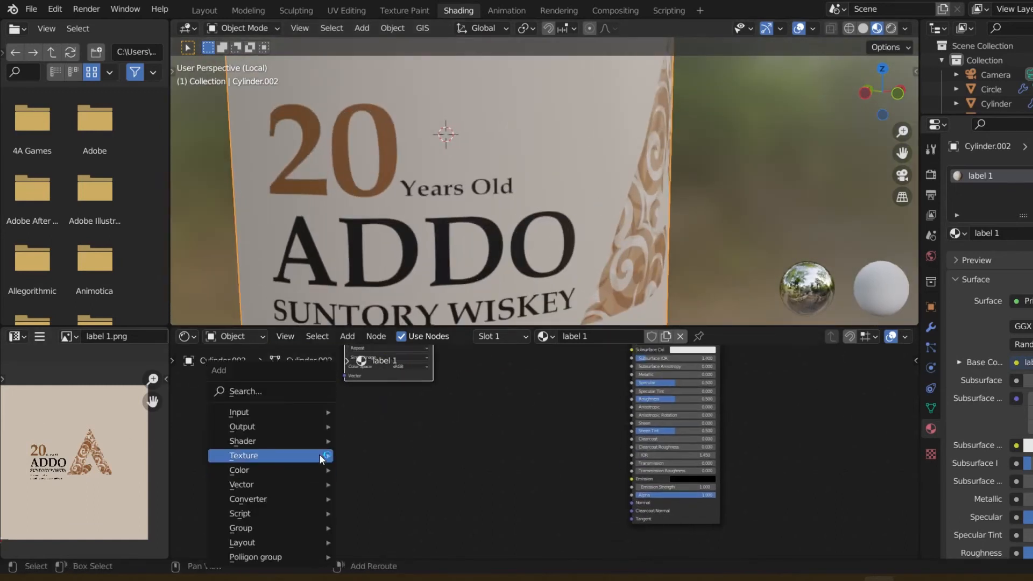
pyautogui.click(309, 382)
pyautogui.write('bump')
pyautogui.press('Return')
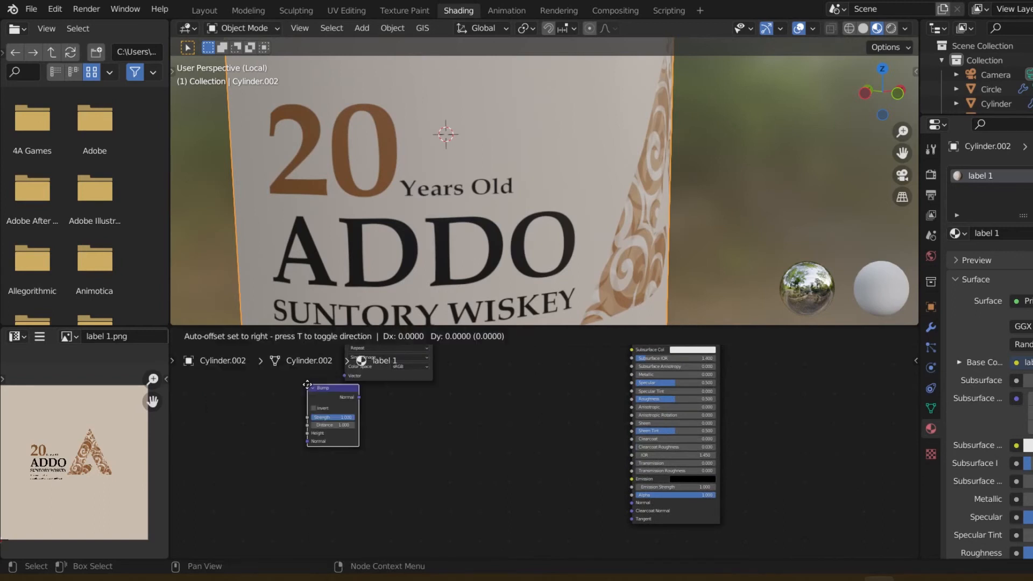
pyautogui.click(475, 453)
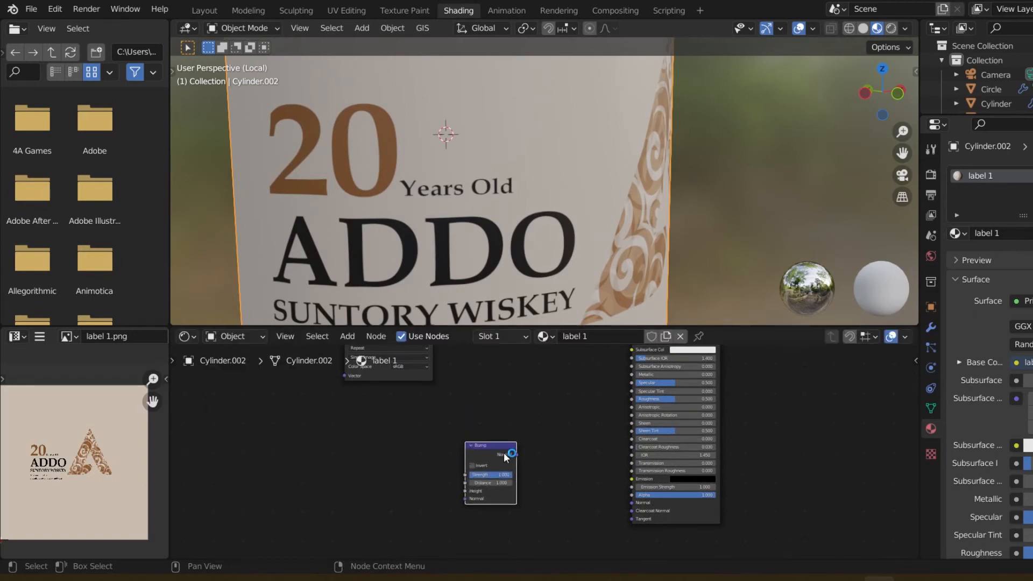
pyautogui.moveTo(525, 465); pyautogui.dragTo(631, 505)
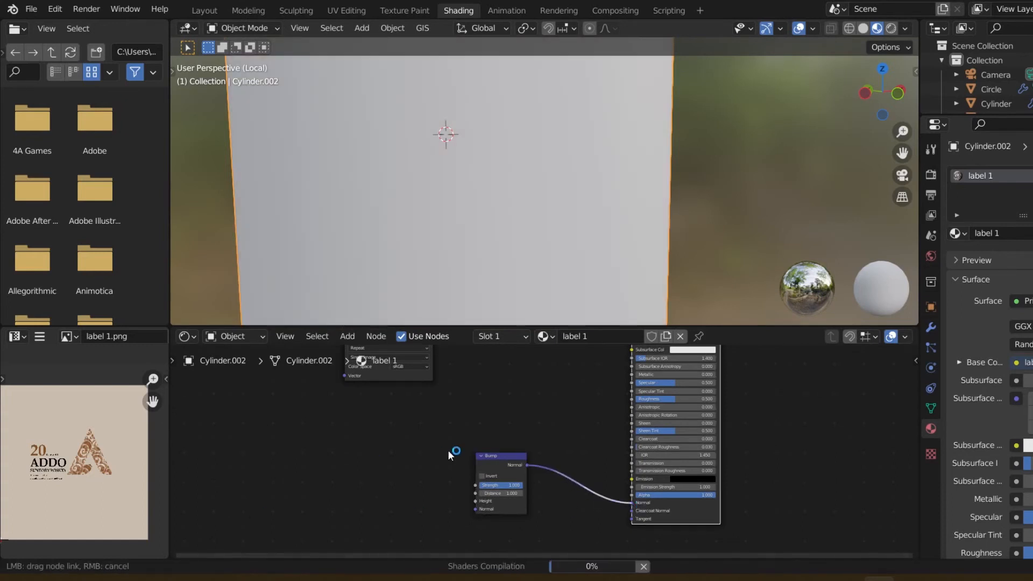
pyautogui.moveTo(484, 466); pyautogui.dragTo(512, 453)
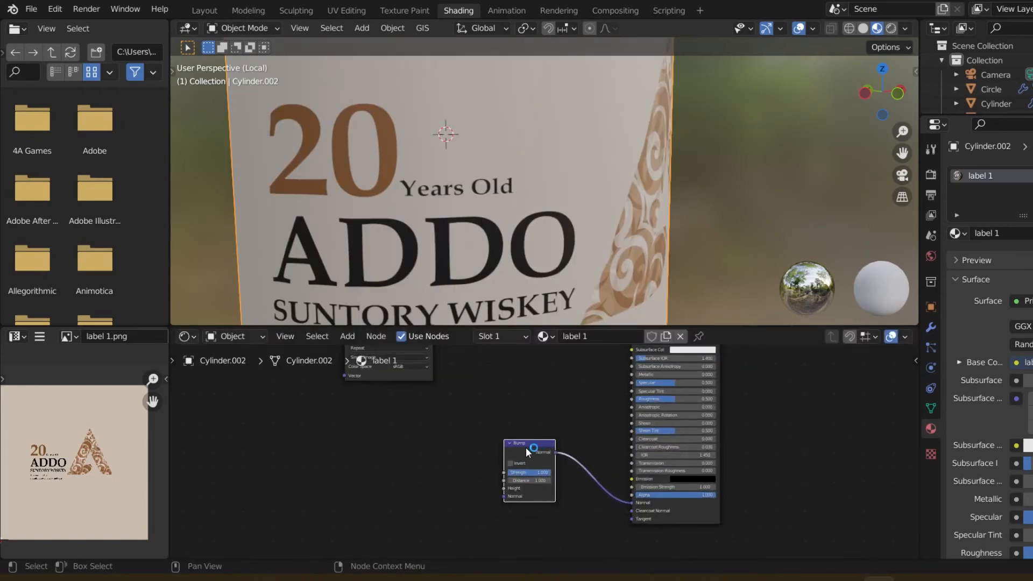
# Add a Math node set to Multiply and place it on the input side of the Bump node
pyautogui.scroll(-2, 460, 447)
pyautogui.scroll(1, 460, 450)
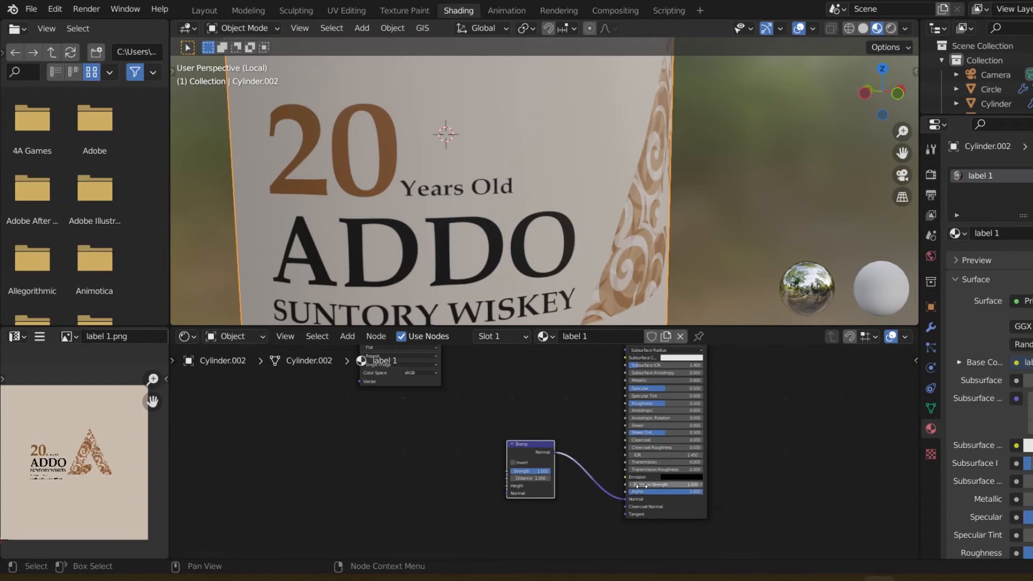
pyautogui.hotkey('shift', 'a')
pyautogui.click(350, 391)
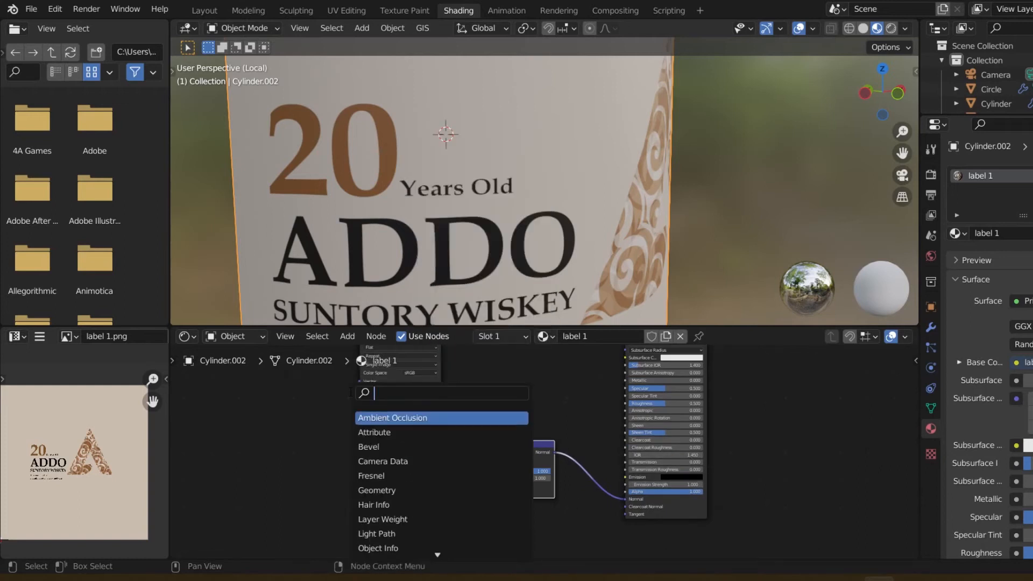
pyautogui.write('math')
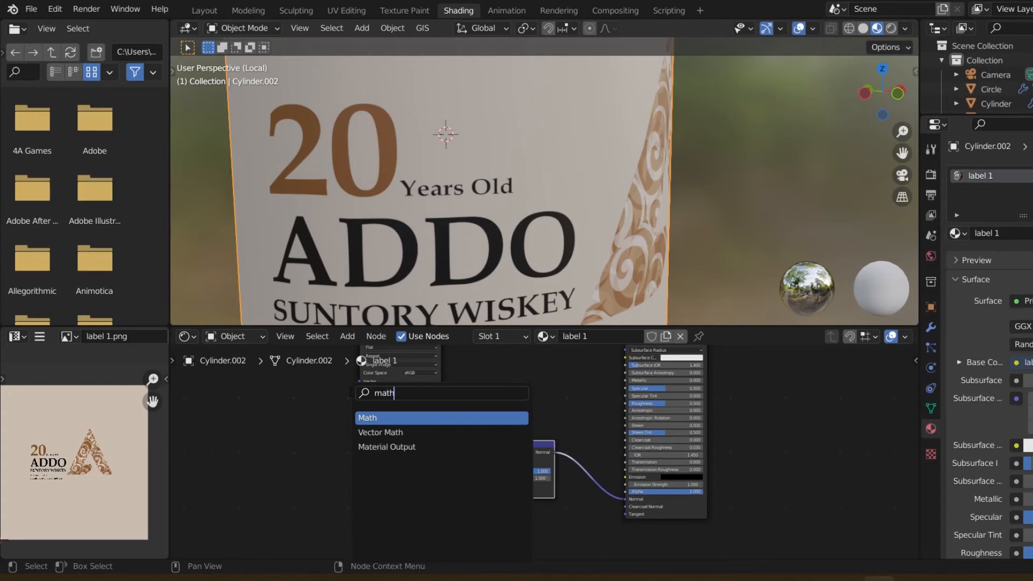
pyautogui.press('Return')
pyautogui.click(347, 420)
pyautogui.click(363, 441)
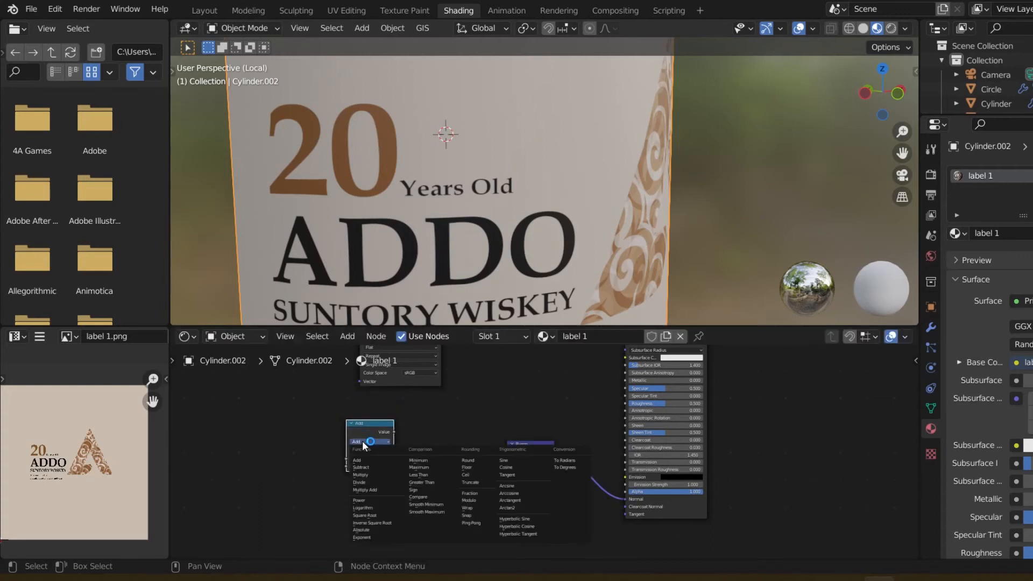
pyautogui.click(381, 478)
pyautogui.moveTo(353, 431); pyautogui.dragTo(291, 423)
pyautogui.hotkey('shift', 'a')
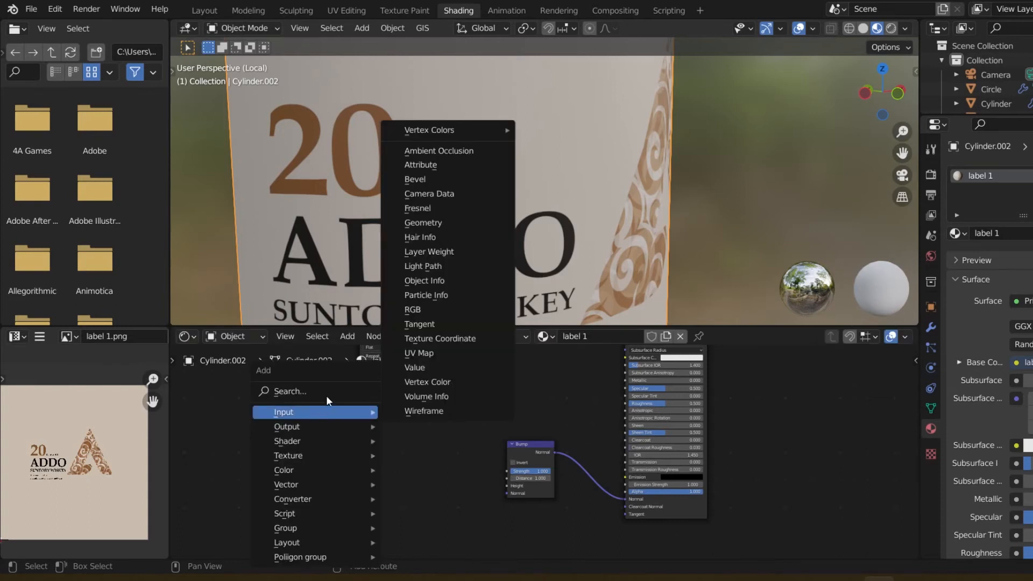
pyautogui.click(326, 396)
pyautogui.write('noi')
pyautogui.press('Return')
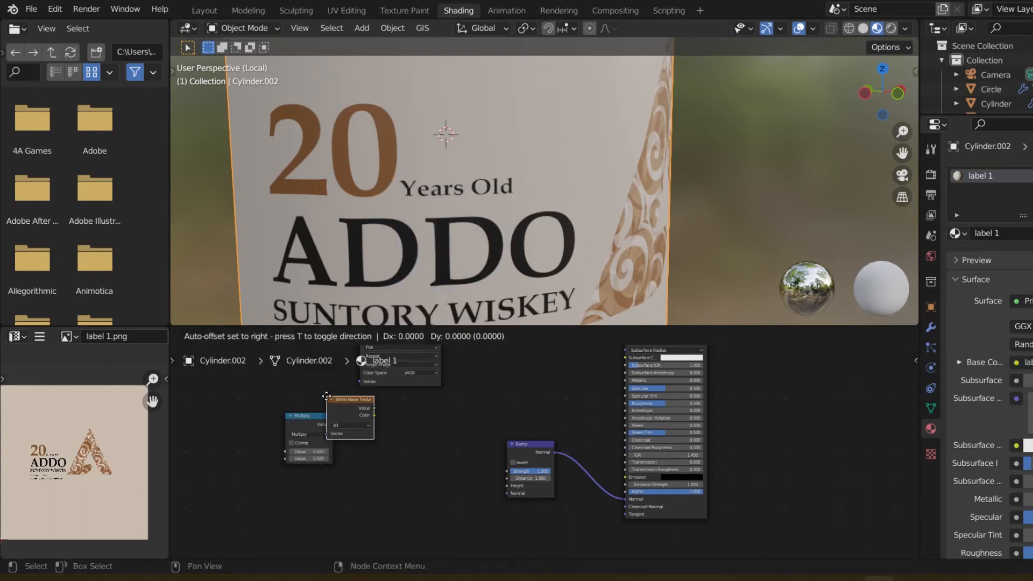
pyautogui.click(392, 426)
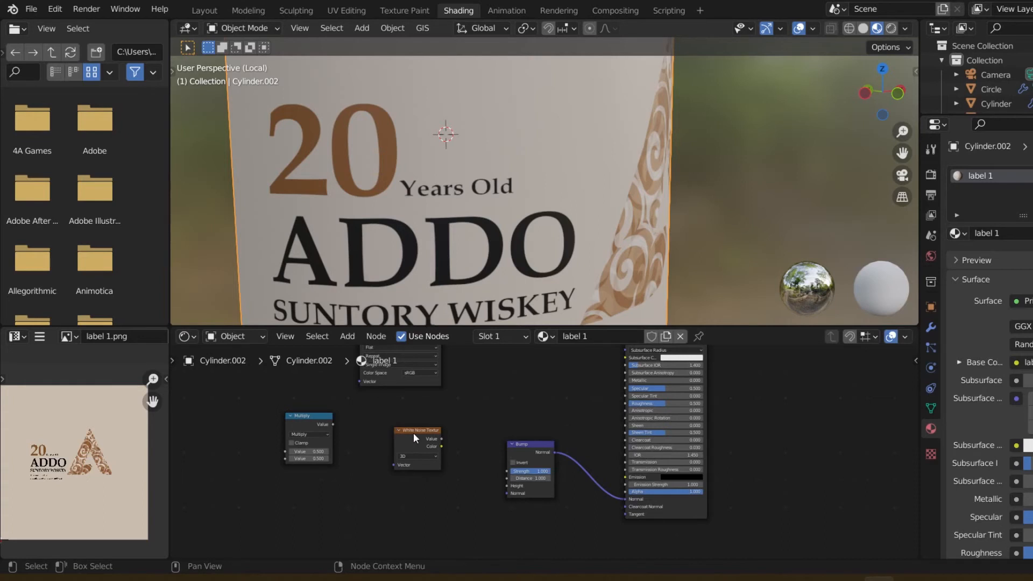
pyautogui.press('x')
# Add a Noise Texture node below the Multiply node, and move the Multiply node closer to the Bump node
pyautogui.hotkey('shift', 'a')
pyautogui.click(369, 387)
pyautogui.write('noise')
pyautogui.press('Down')
pyautogui.press('Return')
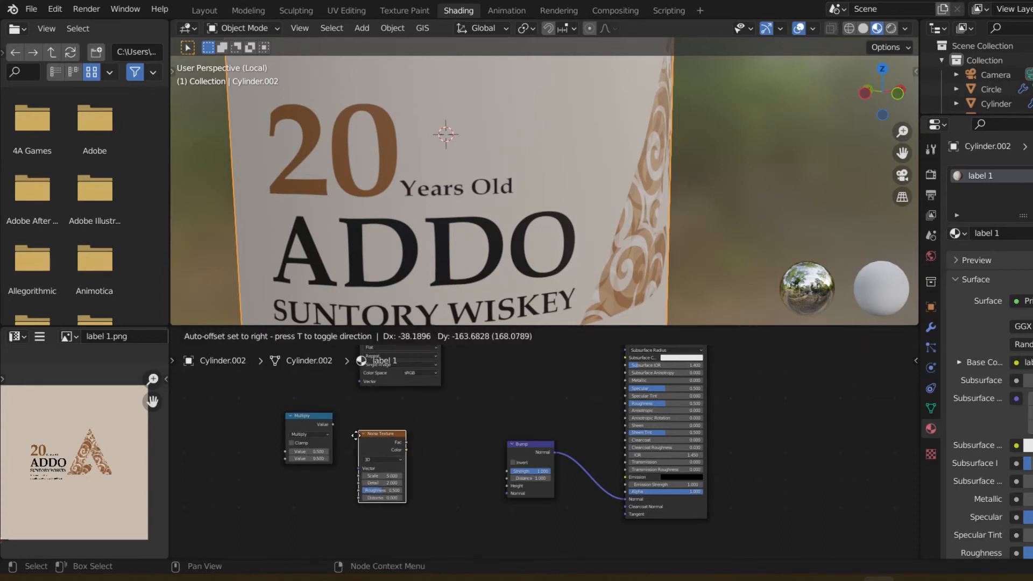
pyautogui.click(287, 488)
pyautogui.click(298, 421)
pyautogui.moveTo(298, 421); pyautogui.dragTo(387, 442)
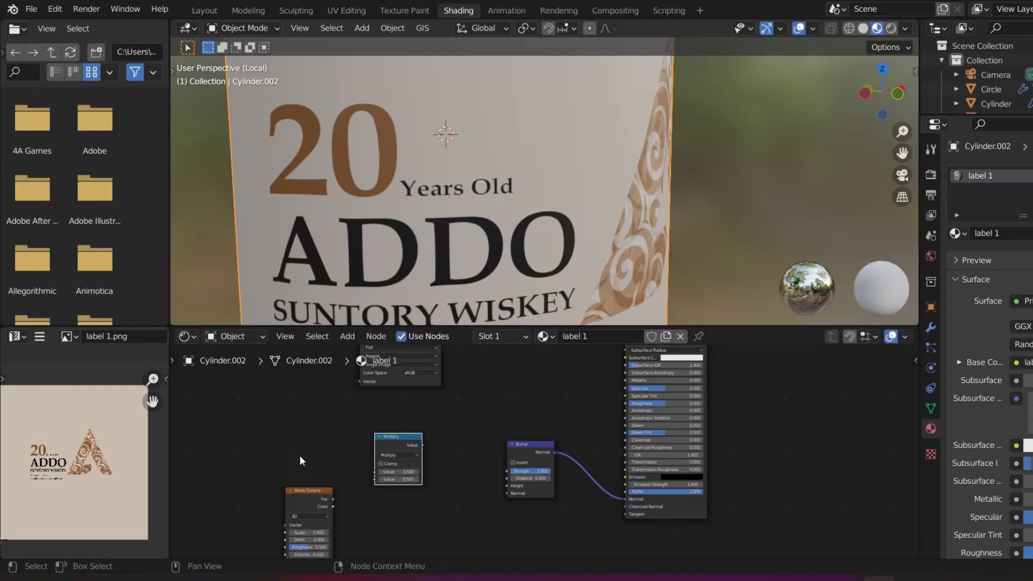
# Add an Image Texture node and load label blur.png from the Alcohol drink project folder into it
pyautogui.hotkey('shift', 'a')
pyautogui.click(298, 392)
pyautogui.write('imag')
pyautogui.press('Return')
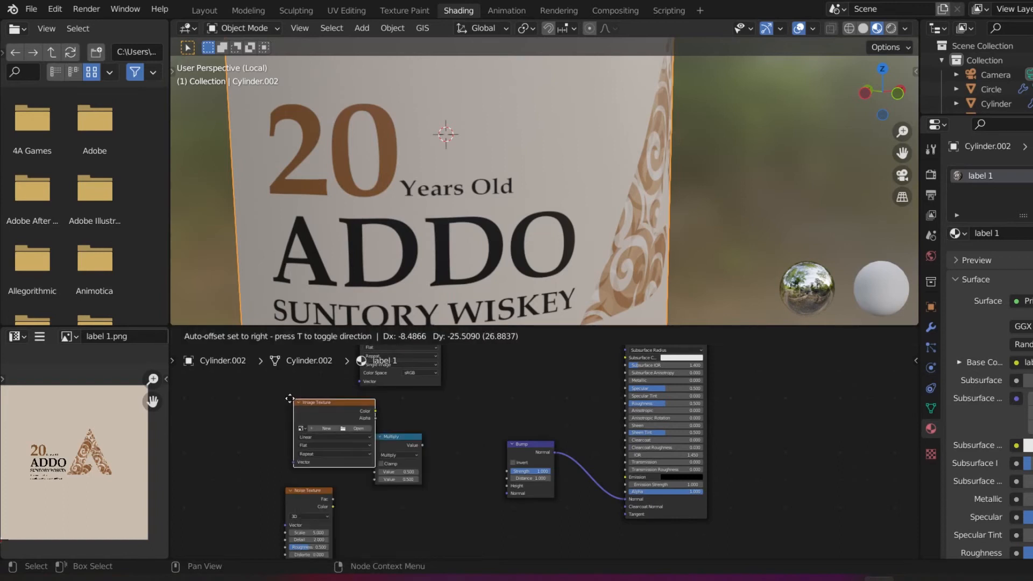
pyautogui.click(250, 444)
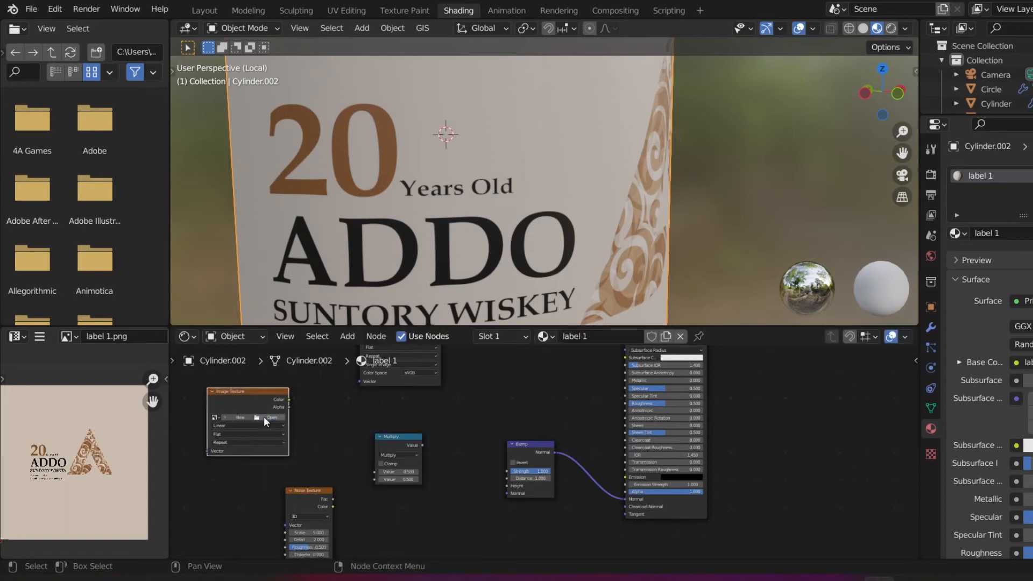
pyautogui.click(264, 416)
pyautogui.scroll(-3, 383, 440)
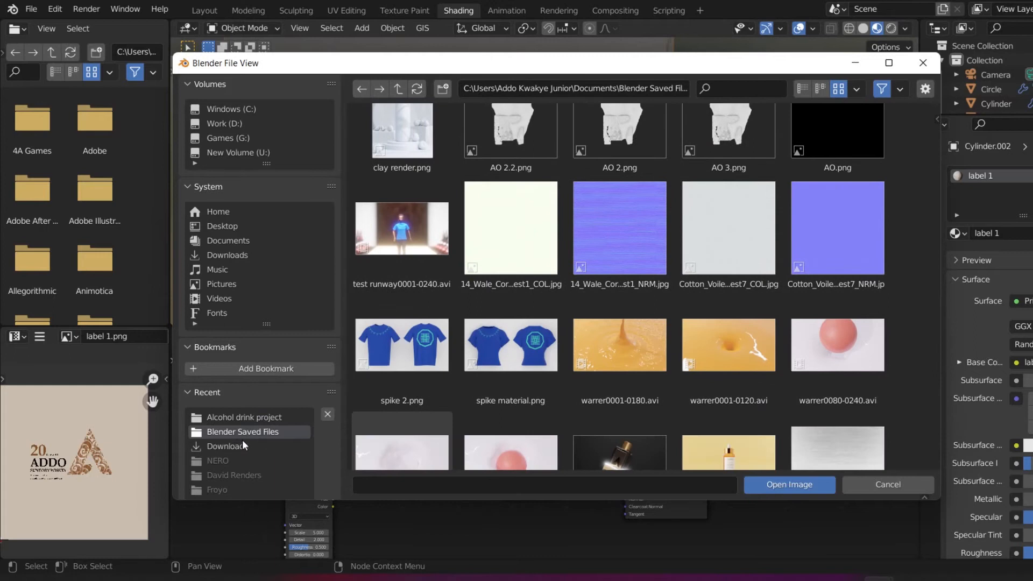
pyautogui.click(244, 417)
pyautogui.scroll(-8, 467, 414)
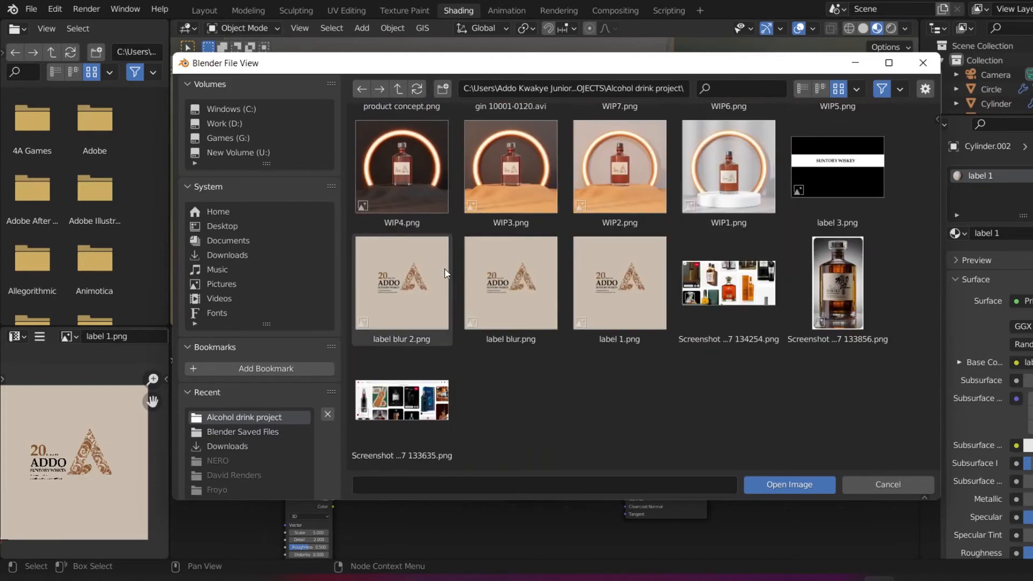
pyautogui.doubleClick(509, 291)
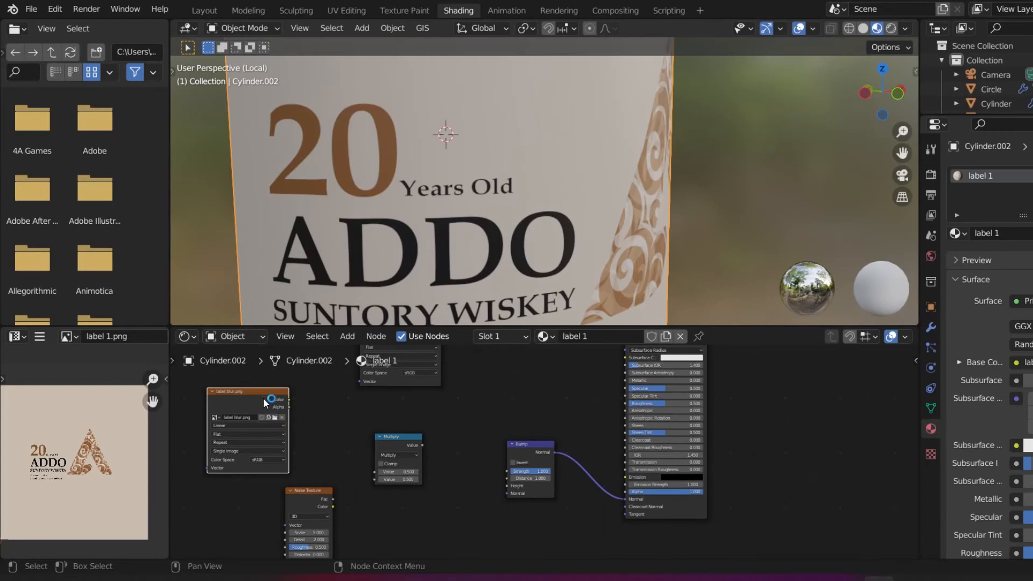
# Rearrange the label blur.png and Noise Texture nodes to leave space between them and the Multiply node
pyautogui.moveTo(248, 409); pyautogui.dragTo(236, 415)
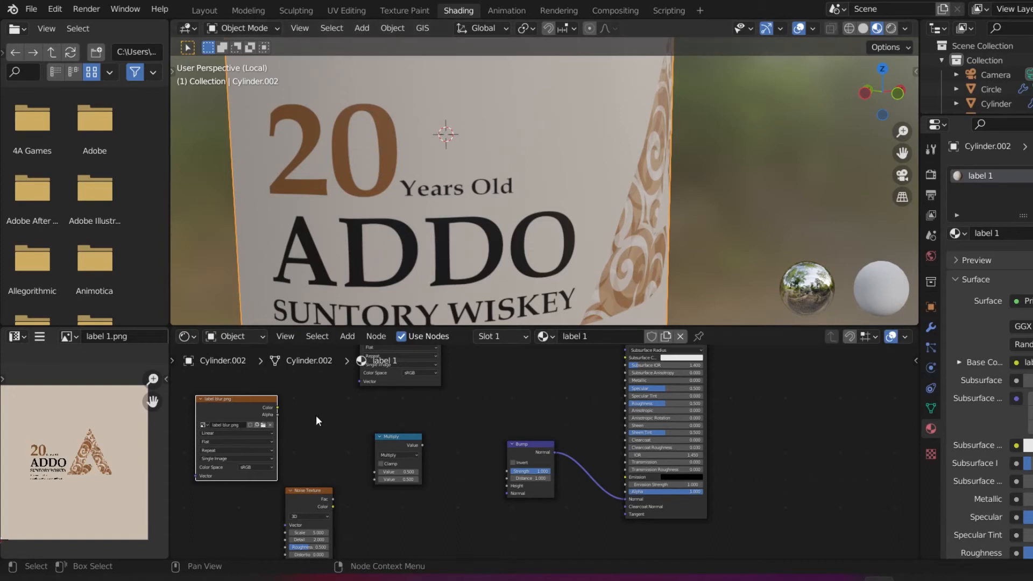
pyautogui.moveTo(259, 403); pyautogui.dragTo(247, 397)
pyautogui.moveTo(215, 427); pyautogui.dragTo(323, 425, button='middle')
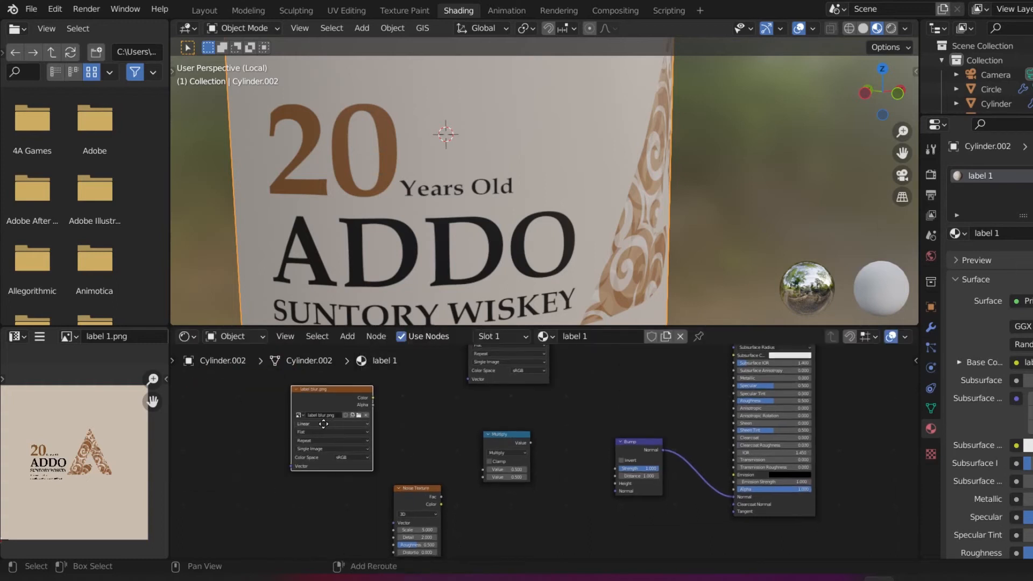
pyautogui.moveTo(402, 498); pyautogui.dragTo(368, 484)
pyautogui.moveTo(369, 484); pyautogui.dragTo(332, 474, button='middle')
pyautogui.moveTo(286, 381); pyautogui.dragTo(270, 381)
# Add a second Bump node and place it beside the output of the label blur.png texture
pyautogui.hotkey('shift', 'a')
pyautogui.click(318, 389)
pyautogui.write('bu')
pyautogui.press('Return')
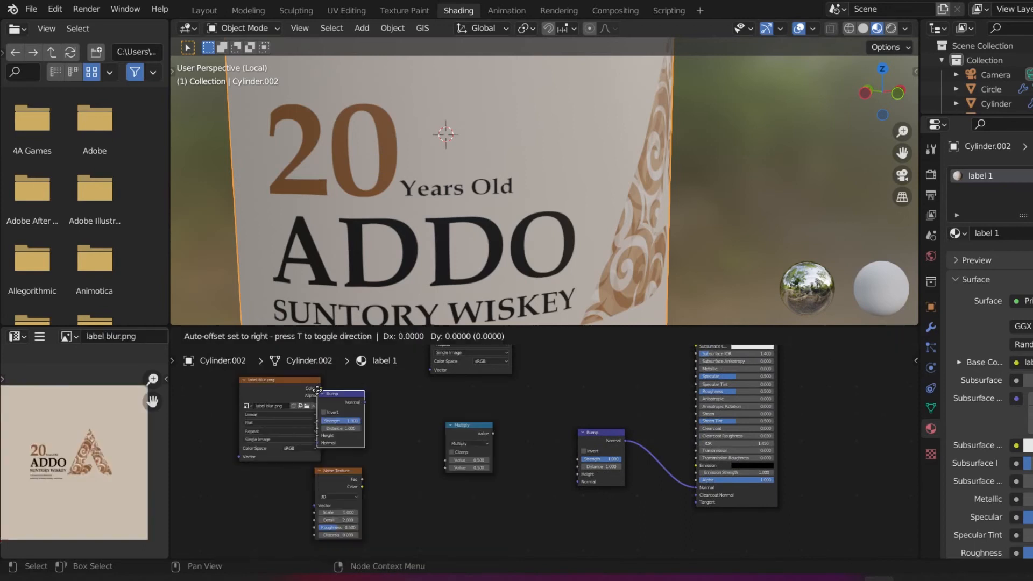
pyautogui.click(338, 382)
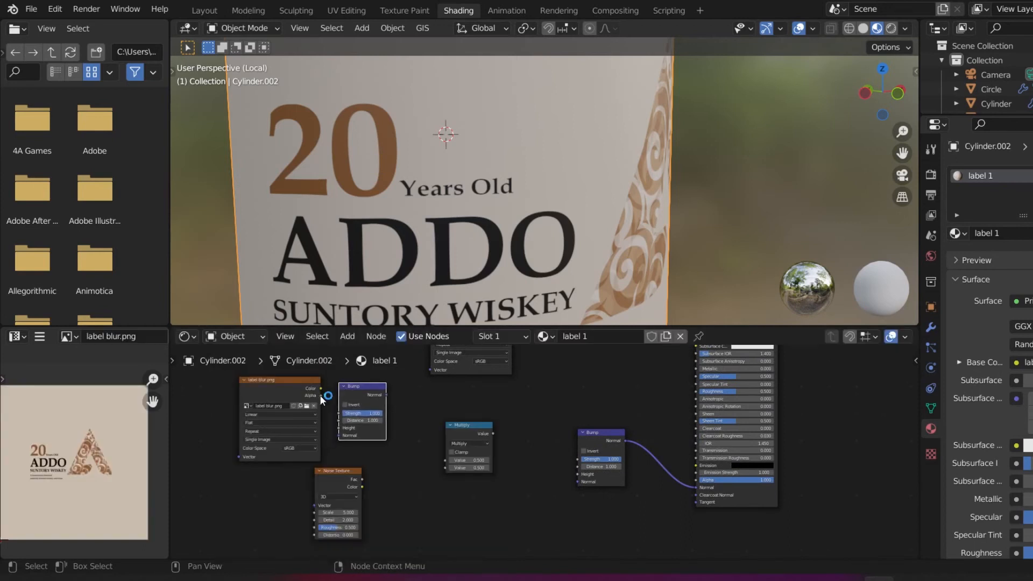
# Set the label blur.png texture's color space to Non-Color and move the node slightly away from its neighbouring Bump node
pyautogui.click(303, 445)
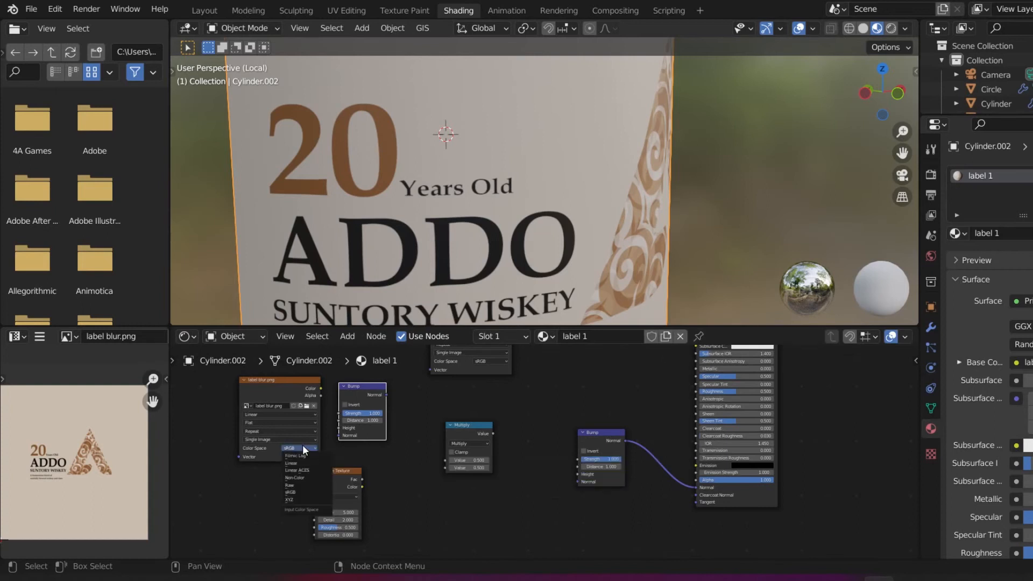
pyautogui.click(309, 477)
pyautogui.moveTo(275, 397); pyautogui.dragTo(267, 398)
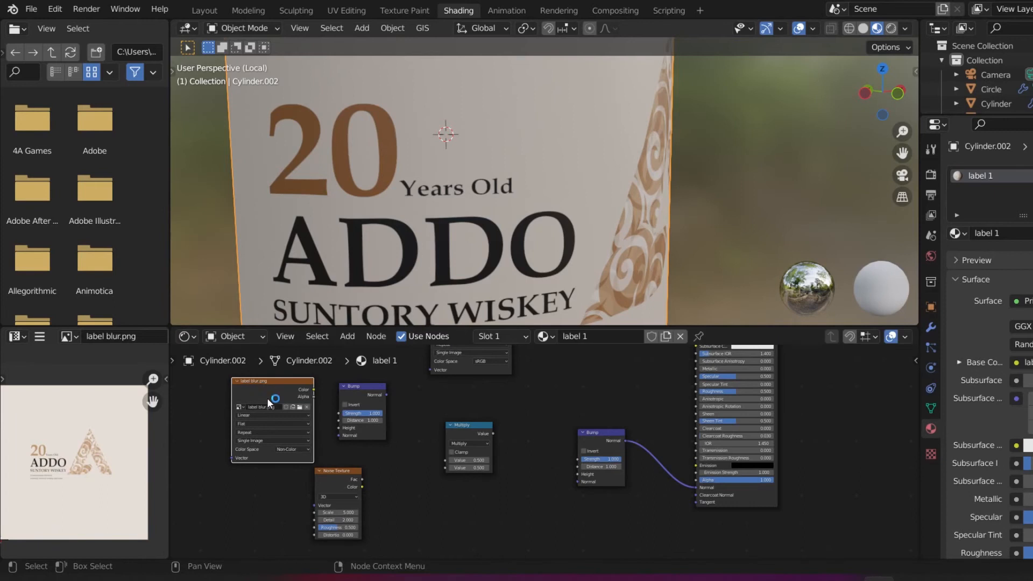
# Connect label blur.png through the new Bump node's Height into Multiply, with the Noise Texture color, and feed Multiply into the final Bump's Height
pyautogui.moveTo(313, 390); pyautogui.dragTo(336, 428)
pyautogui.moveTo(386, 396); pyautogui.dragTo(446, 460)
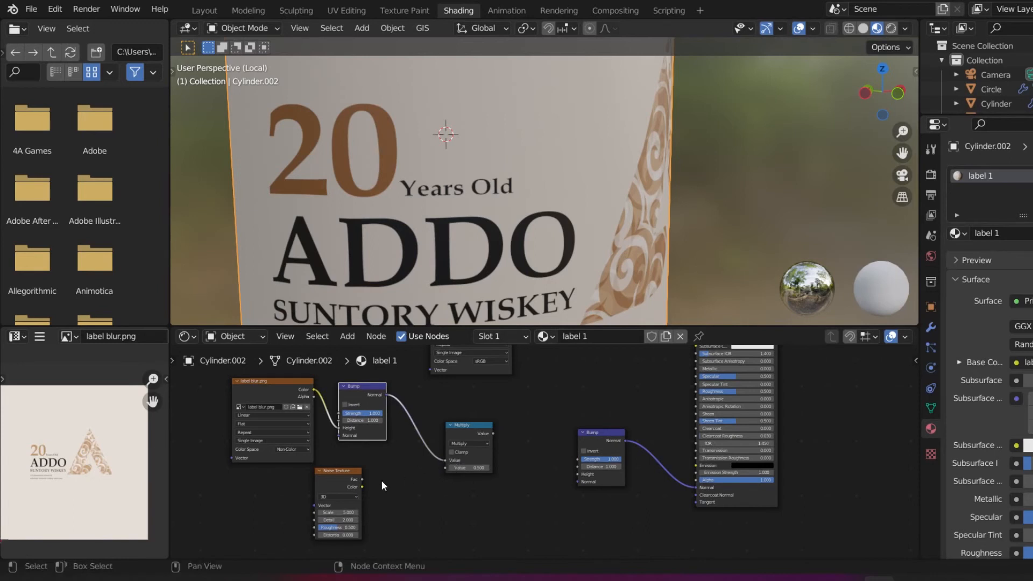
pyautogui.moveTo(361, 487); pyautogui.dragTo(445, 467)
pyautogui.moveTo(494, 433); pyautogui.dragTo(575, 476)
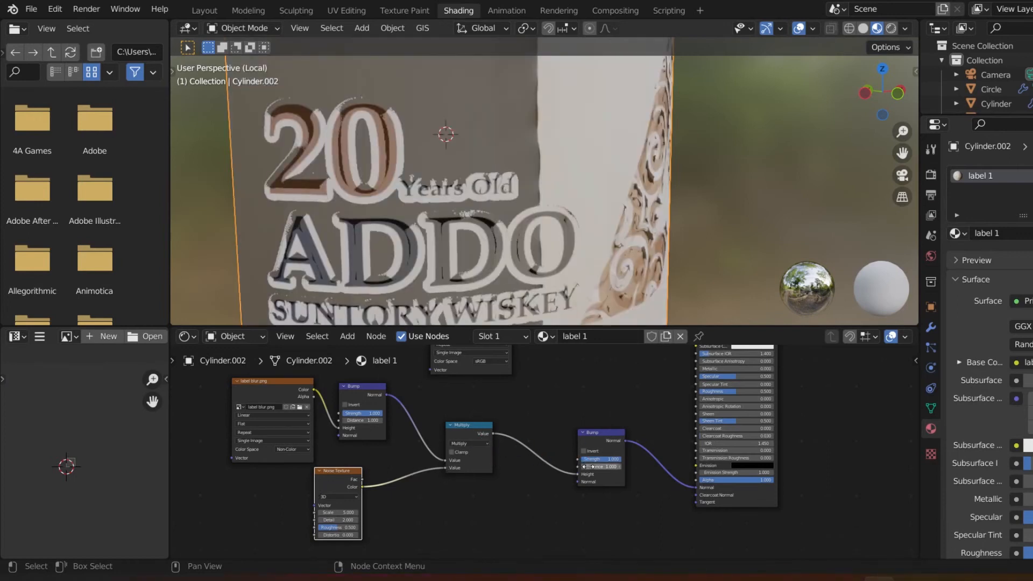
# Enable Invert on the Bump node fed by label blur.png
pyautogui.moveTo(373, 422); pyautogui.dragTo(344, 422)
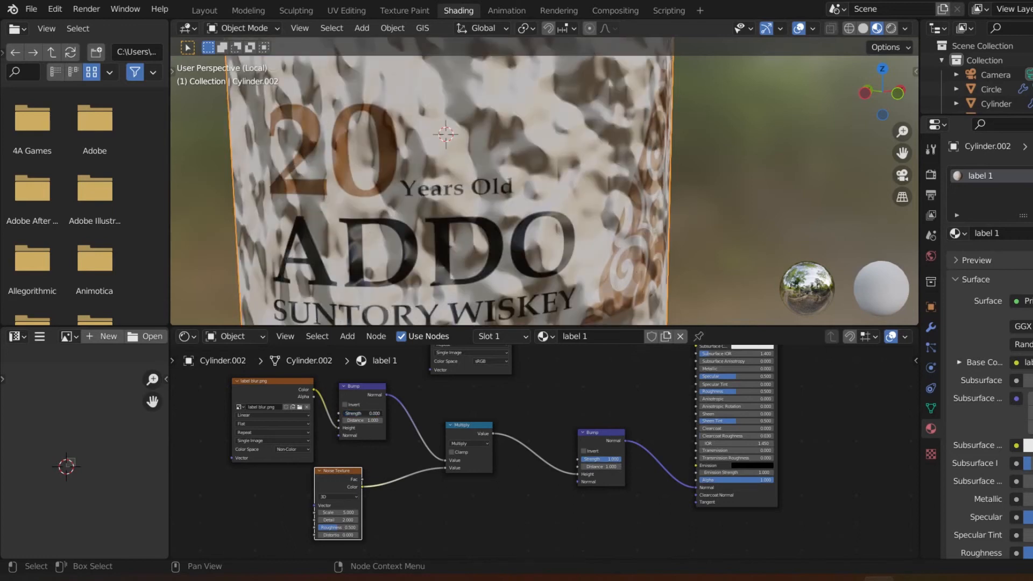
pyautogui.click(344, 404)
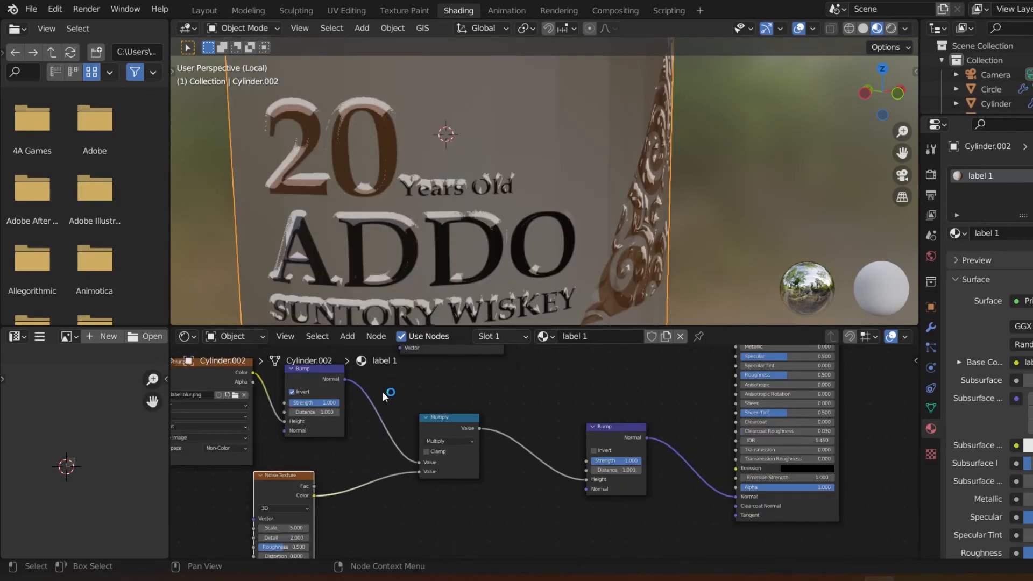
# Set the Noise Texture's detail to 15 and roughness to 0.847, and the final Bump node's strength to 0.327
pyautogui.moveTo(399, 418); pyautogui.dragTo(568, 367, button='middle')
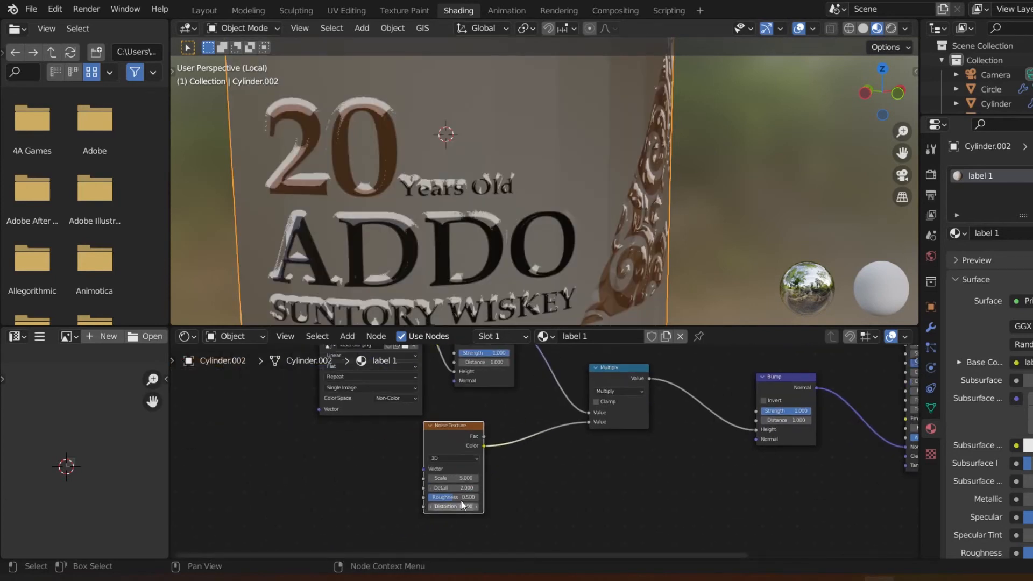
pyautogui.moveTo(447, 498); pyautogui.dragTo(472, 502)
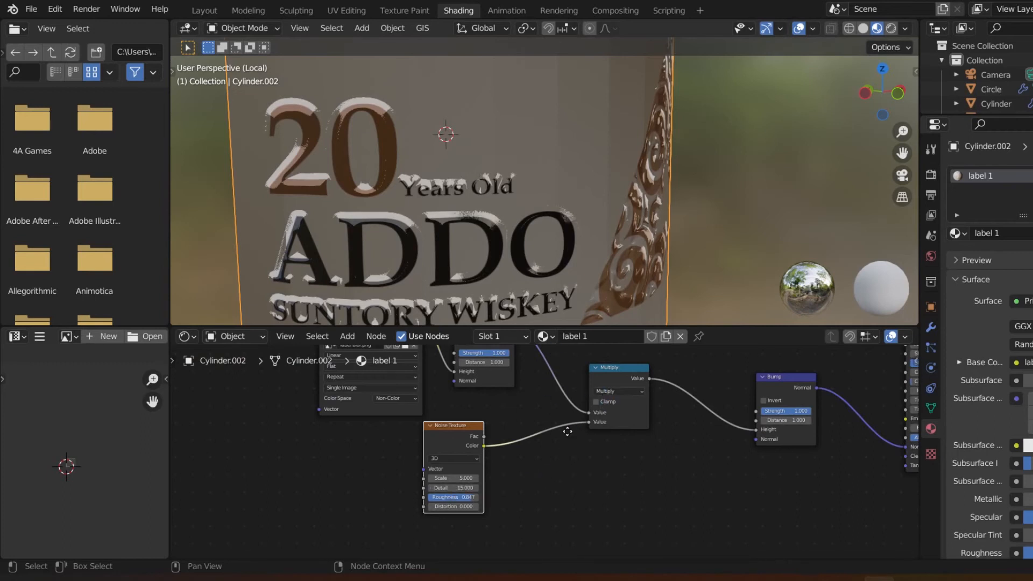
pyautogui.moveTo(571, 427); pyautogui.dragTo(502, 456, button='middle')
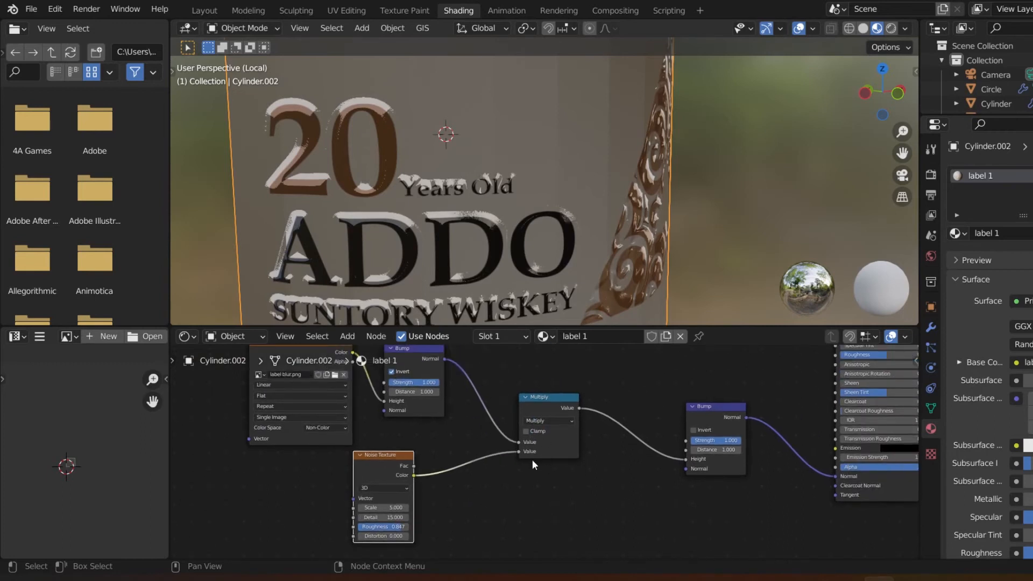
pyautogui.moveTo(738, 441); pyautogui.dragTo(711, 441)
# Switch the Noise Texture to 4D and set its scale to 8.6
pyautogui.moveTo(474, 418); pyautogui.dragTo(520, 429, button='middle')
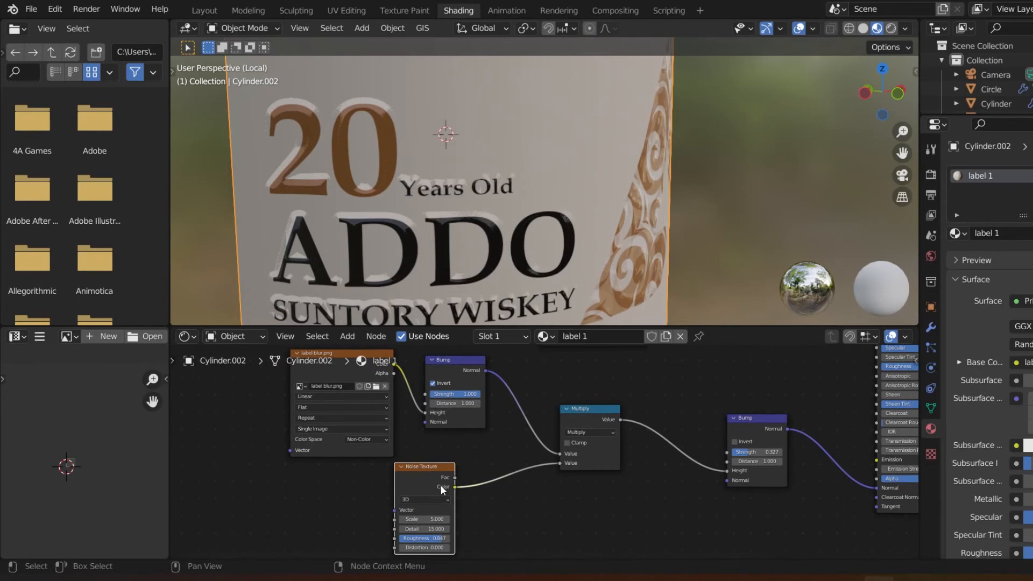
pyautogui.click(439, 502)
pyautogui.click(420, 536)
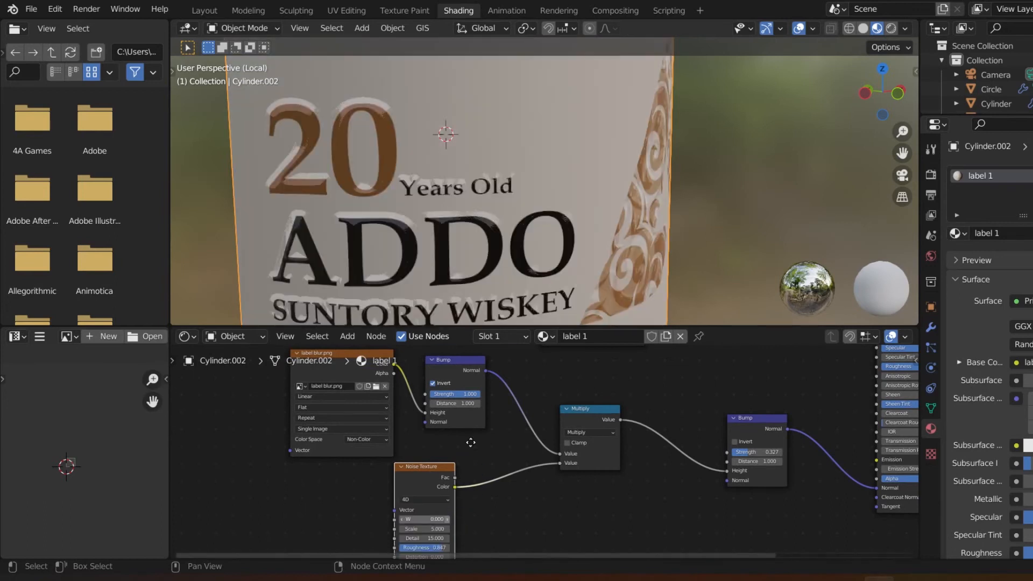
pyautogui.moveTo(466, 558); pyautogui.dragTo(467, 509, button='middle')
pyautogui.doubleClick(438, 479)
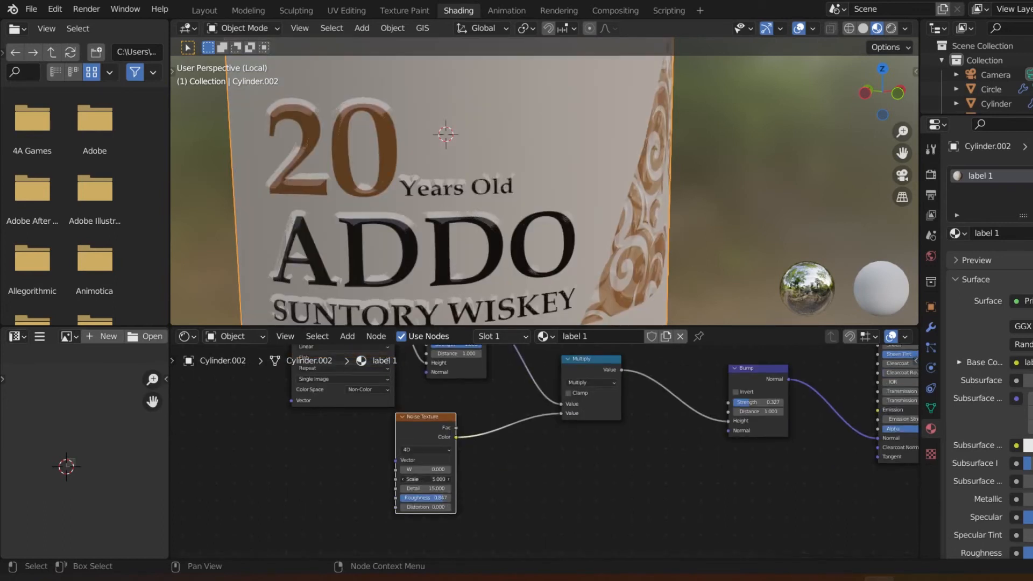
pyautogui.click(466, 501)
pyautogui.moveTo(405, 490)
pyautogui.mouseDown()
pyautogui.moveTo(425, 491)
pyautogui.moveTo(409, 480)
pyautogui.mouseUp()
# Turn off Invert on the Bump node fed by label blur.png and set its strength to 0
pyautogui.moveTo(596, 207); pyautogui.dragTo(487, 205, button='middle')
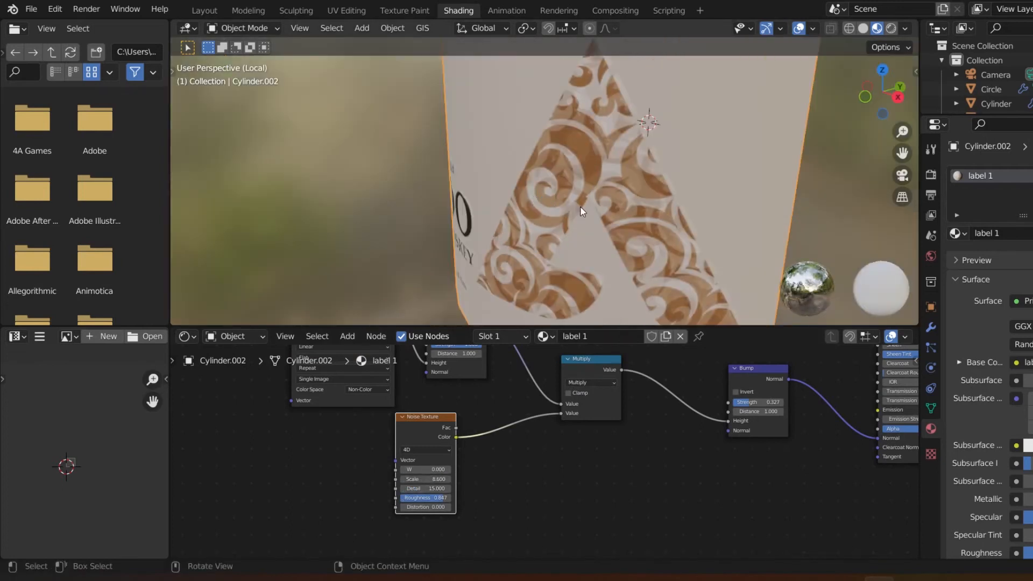
pyautogui.scroll(3, 581, 206)
pyautogui.moveTo(580, 206); pyautogui.dragTo(658, 203, button='middle')
pyautogui.moveTo(370, 438); pyautogui.dragTo(373, 531, button='middle')
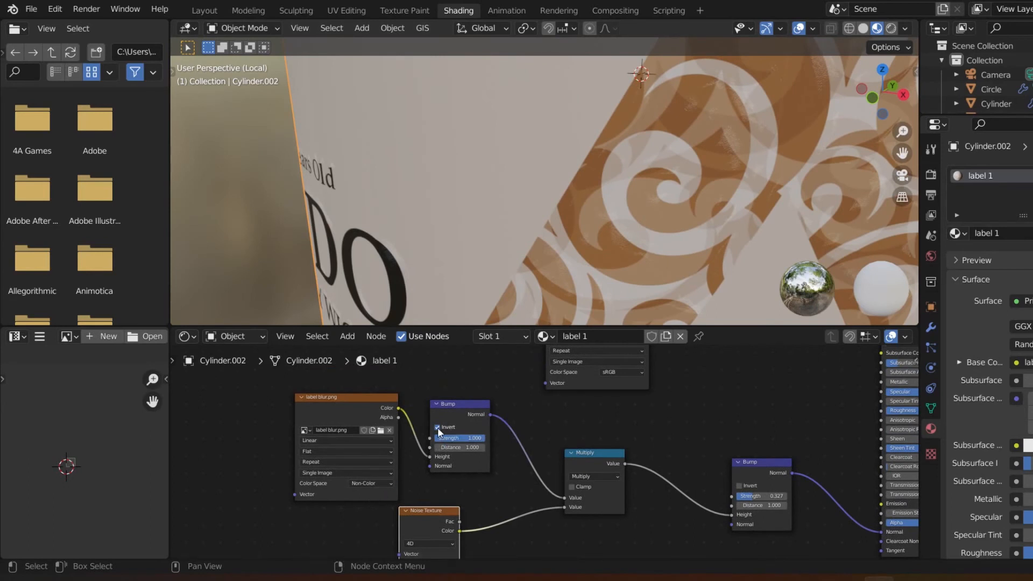
pyautogui.click(437, 428)
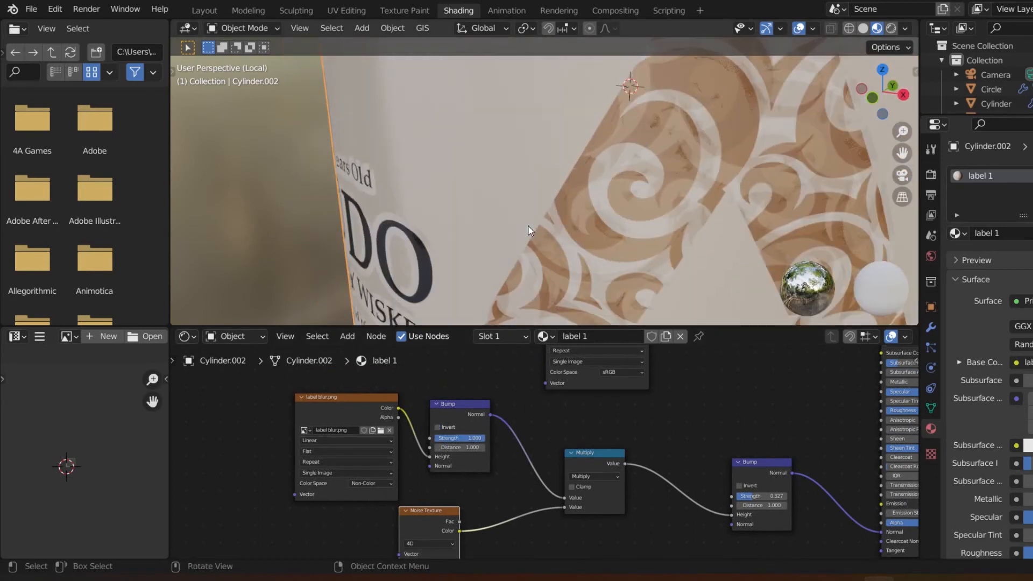
pyautogui.moveTo(528, 230)
pyautogui.mouseDown(button='middle')
pyautogui.moveTo(620, 226)
pyautogui.moveTo(531, 234)
pyautogui.mouseUp(button='middle')
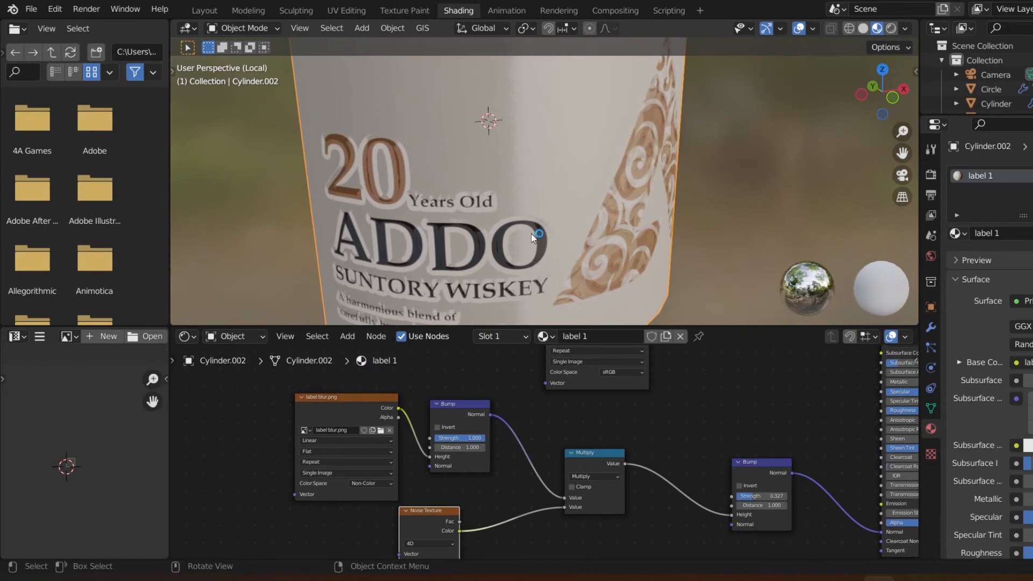
pyautogui.moveTo(469, 439); pyautogui.dragTo(418, 438)
# Inspect the paper grain around the lettering and turn Invert back on for the Bump node fed by label blur.png
pyautogui.scroll(4, 488, 202)
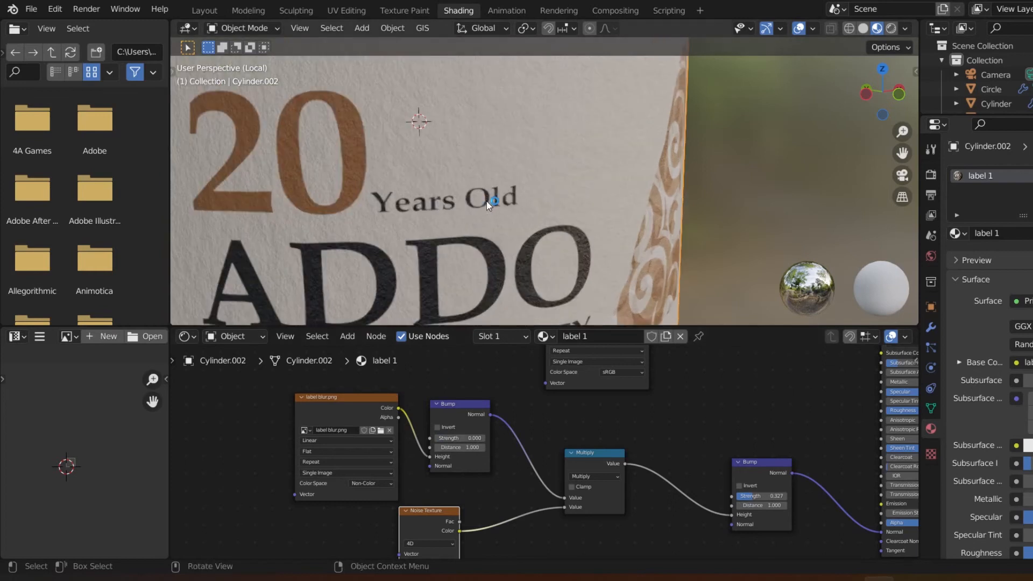
pyautogui.scroll(-3, 484, 199)
pyautogui.moveTo(512, 221); pyautogui.dragTo(517, 201, button='middle')
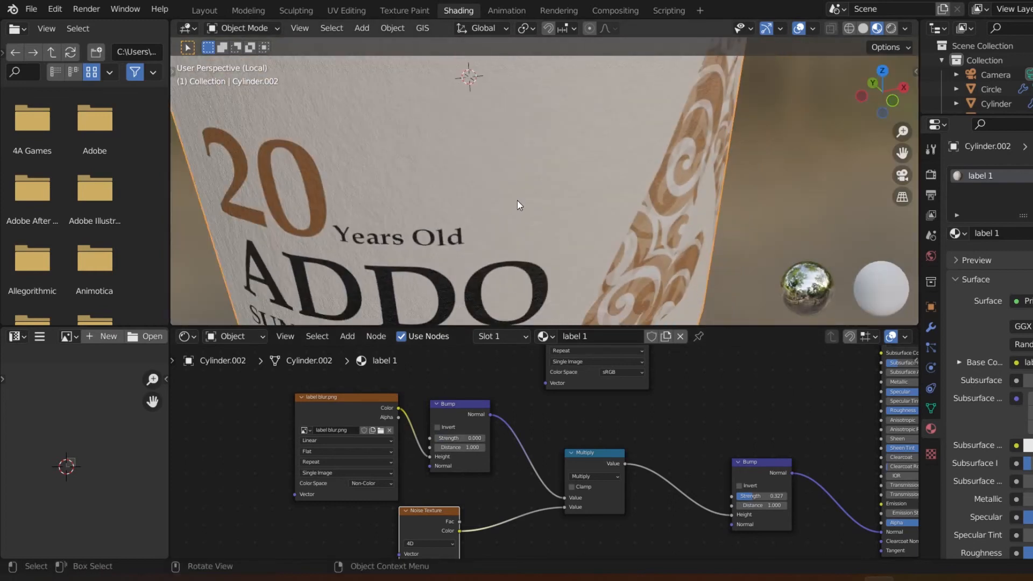
pyautogui.scroll(1, 342, 400)
pyautogui.moveTo(411, 159); pyautogui.dragTo(473, 107, button='middle')
pyautogui.moveTo(226, 434); pyautogui.dragTo(399, 359)
pyautogui.click(429, 425)
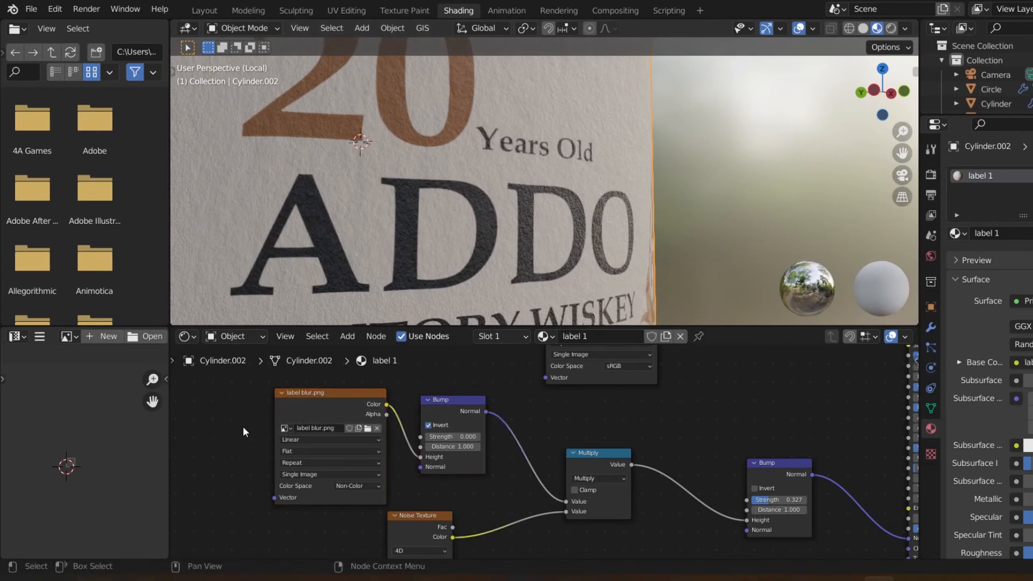
pyautogui.press('l')
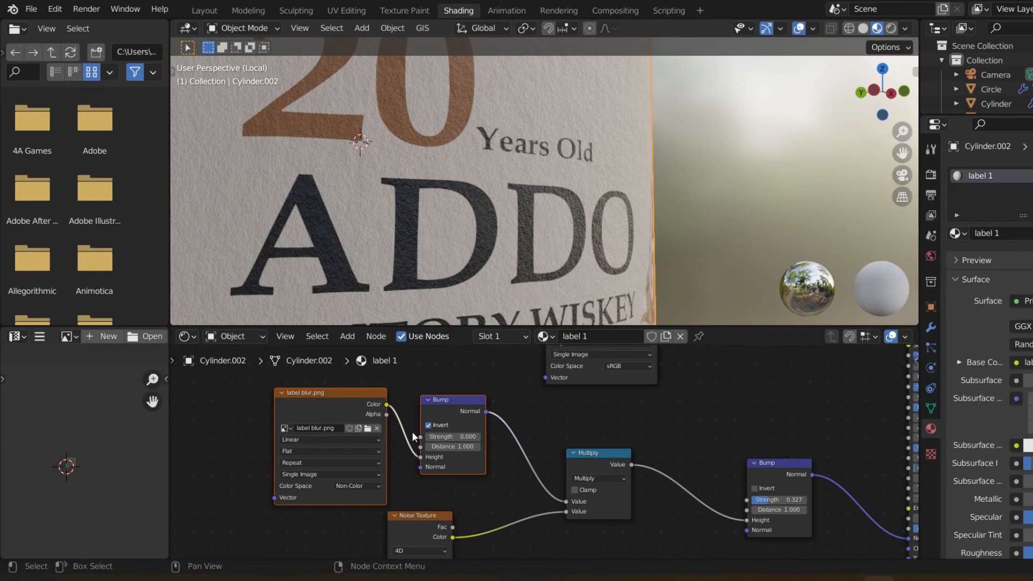
pyautogui.click(457, 380)
# Examine the label's surface up close and as a whole, along with the complete label 1 node setup
pyautogui.scroll(-1, 457, 380)
pyautogui.moveTo(394, 218); pyautogui.dragTo(444, 229, button='middle')
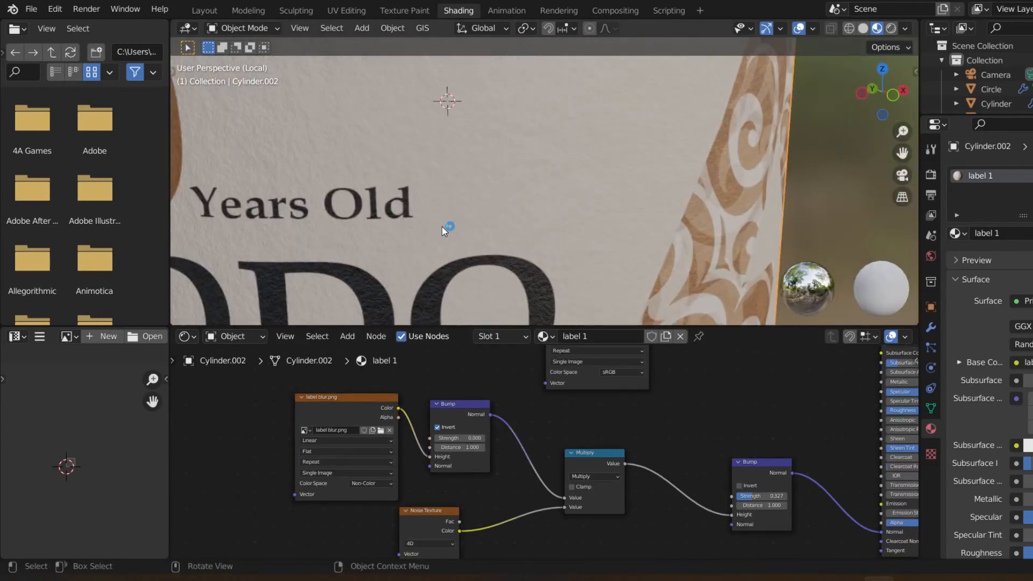
pyautogui.moveTo(508, 464); pyautogui.dragTo(475, 413, button='middle')
pyautogui.moveTo(466, 453); pyautogui.dragTo(464, 466, button='middle')
pyautogui.scroll(-3, 428, 495)
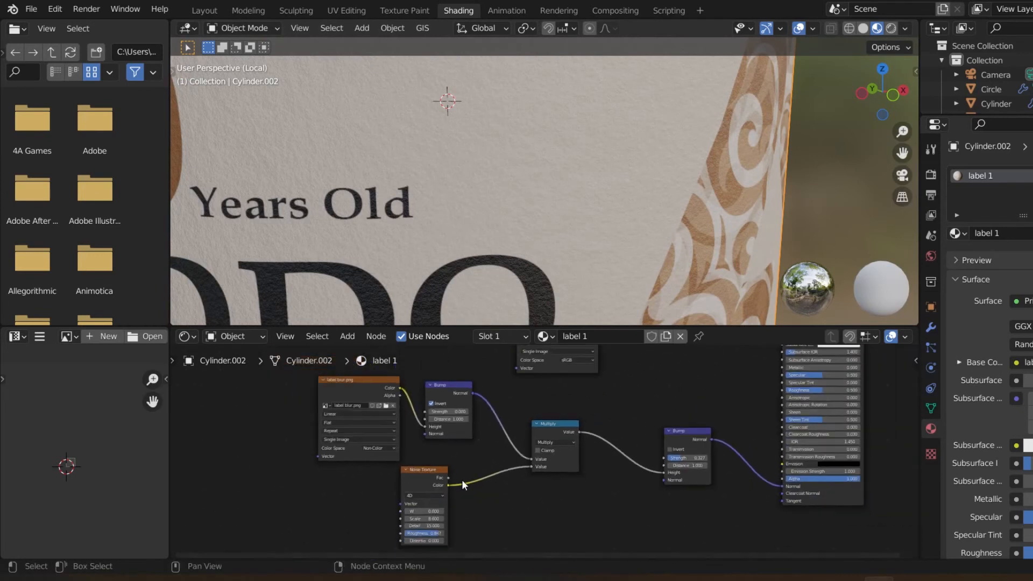
pyautogui.scroll(-2, 566, 449)
pyautogui.moveTo(567, 448); pyautogui.dragTo(538, 487, button='middle')
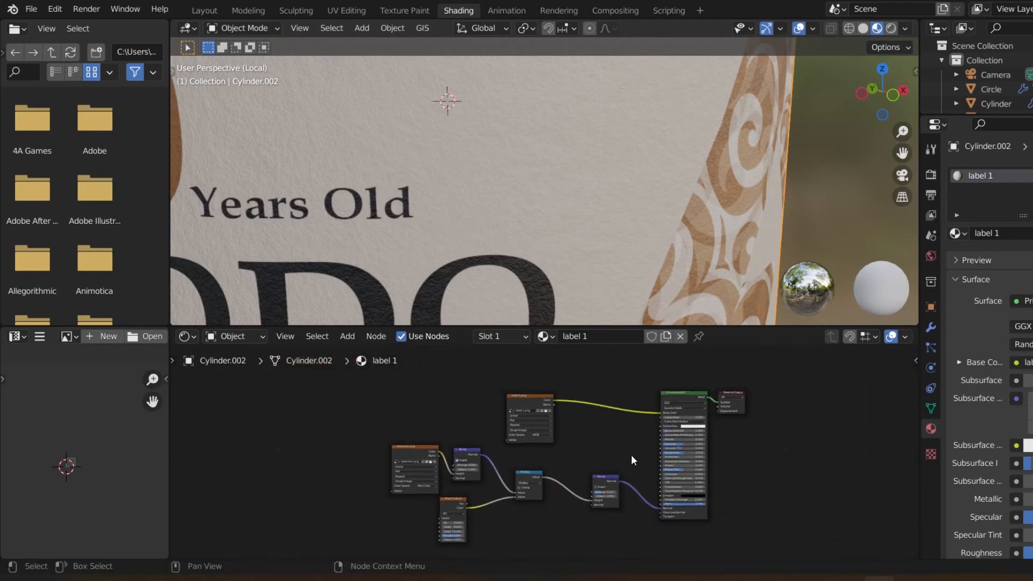
pyautogui.scroll(2, 630, 454)
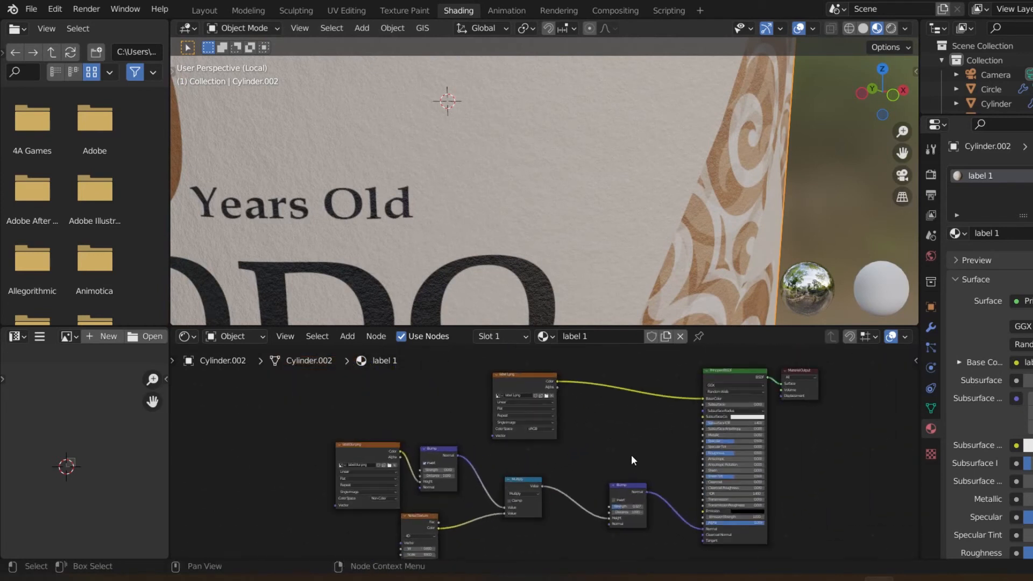
pyautogui.scroll(3, 457, 188)
pyautogui.middleClick(457, 188)
pyautogui.scroll(-11, 457, 188)
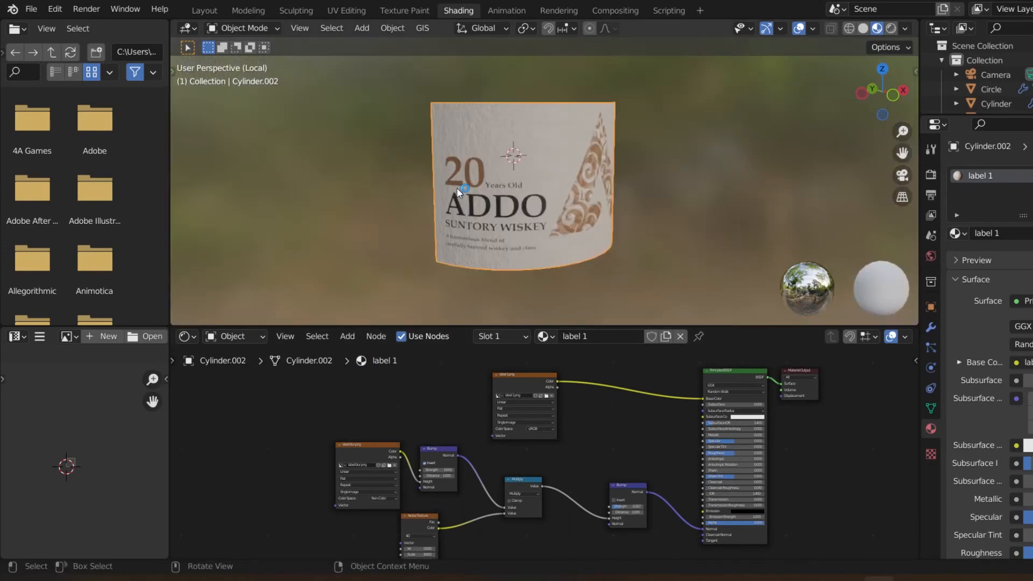
pyautogui.moveTo(457, 188); pyautogui.dragTo(469, 192, button='middle')
pyautogui.scroll(2, 495, 515)
# Set the final Bump node's strength to 0.147 to soften the label's paper grain
pyautogui.moveTo(466, 500); pyautogui.dragTo(515, 312, button='middle')
pyautogui.moveTo(550, 472); pyautogui.dragTo(426, 580, button='middle')
pyautogui.scroll(9, 514, 435)
pyautogui.scroll(1, 518, 449)
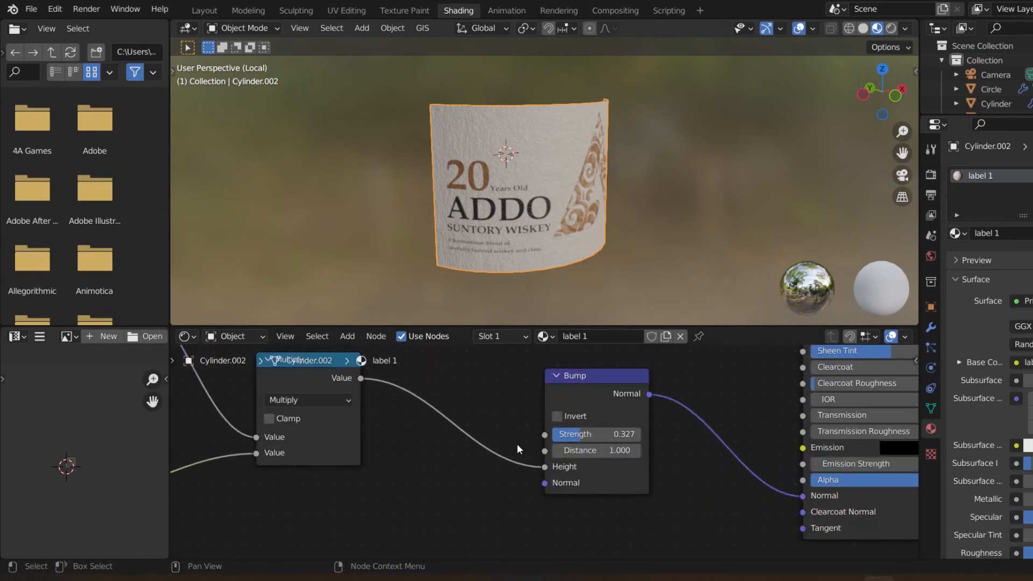
pyautogui.moveTo(618, 433); pyautogui.dragTo(564, 432)
pyautogui.scroll(4, 421, 174)
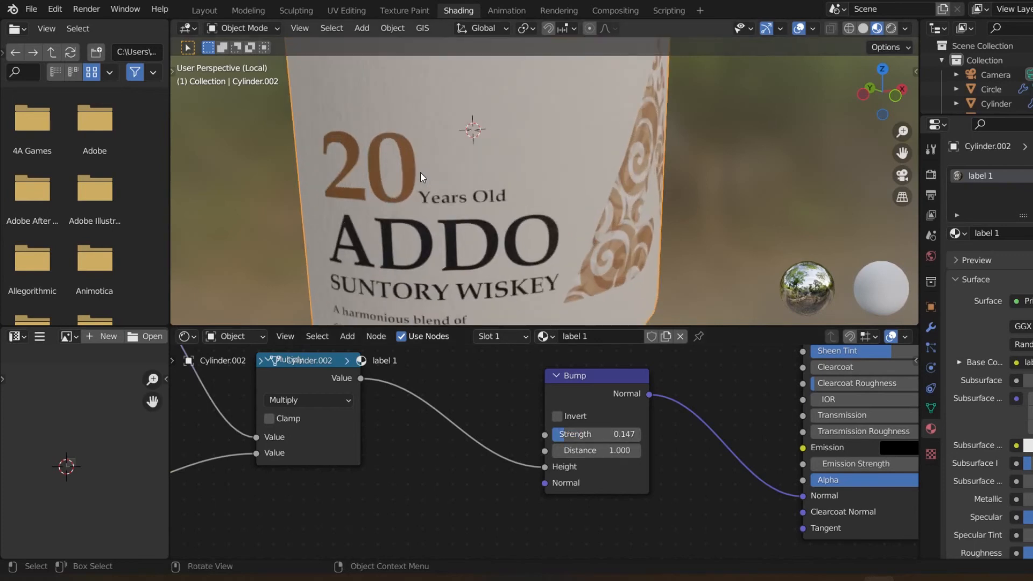
# Leave local view and select the label band around the bottle's neck, keeping it in Object Mode
pyautogui.press('KP_Divide')
pyautogui.scroll(1, 421, 172)
pyautogui.keyDown('shift'); pyautogui.moveTo(441, 256); pyautogui.dragTo(487, 207, button='middle'); pyautogui.keyUp('shift')
pyautogui.click(488, 206)
pyautogui.press('Tab')
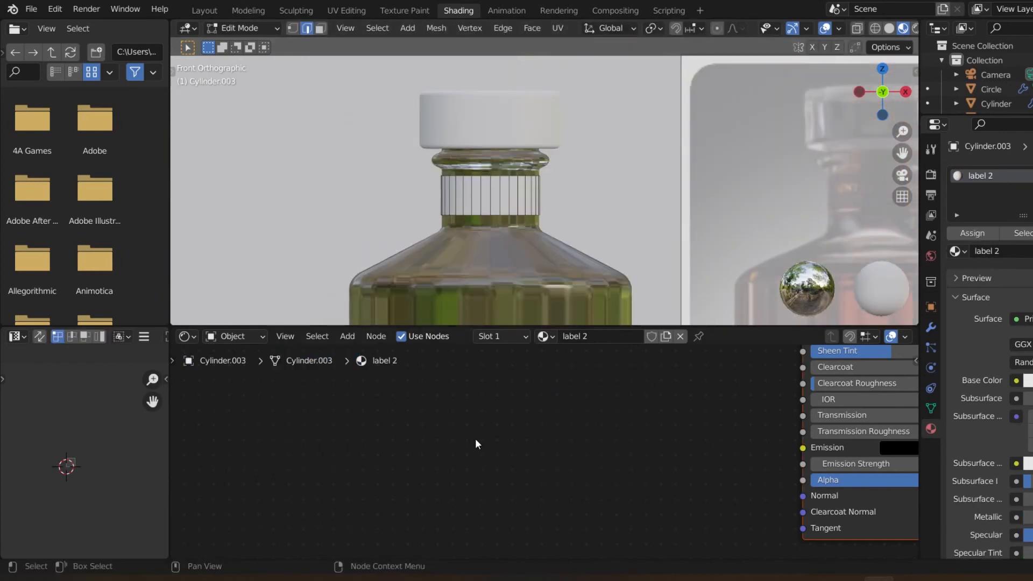
pyautogui.scroll(-5, 641, 469)
pyautogui.press('Tab')
# Add an Image Texture node beside the Principled BSDF in the label 2 material
pyautogui.moveTo(499, 415); pyautogui.dragTo(448, 525, button='middle')
pyautogui.hotkey('shift', 'a')
pyautogui.click(451, 390)
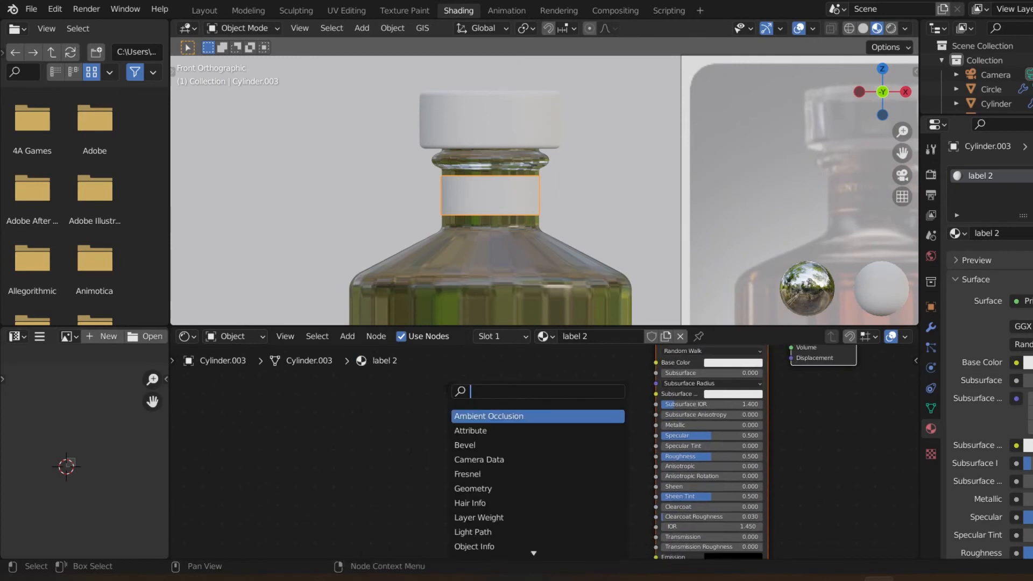
pyautogui.write('image')
pyautogui.press('Return')
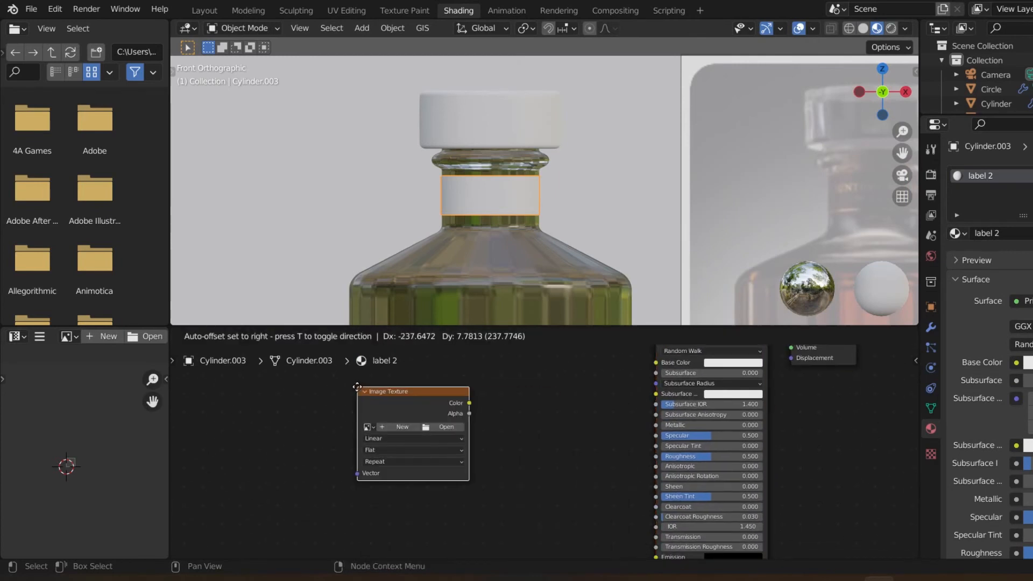
pyautogui.click(357, 387)
# Load label 3.png from the Alcohol drink project folder into the Image Texture node and move the node farther from the Principled BSDF
pyautogui.click(447, 426)
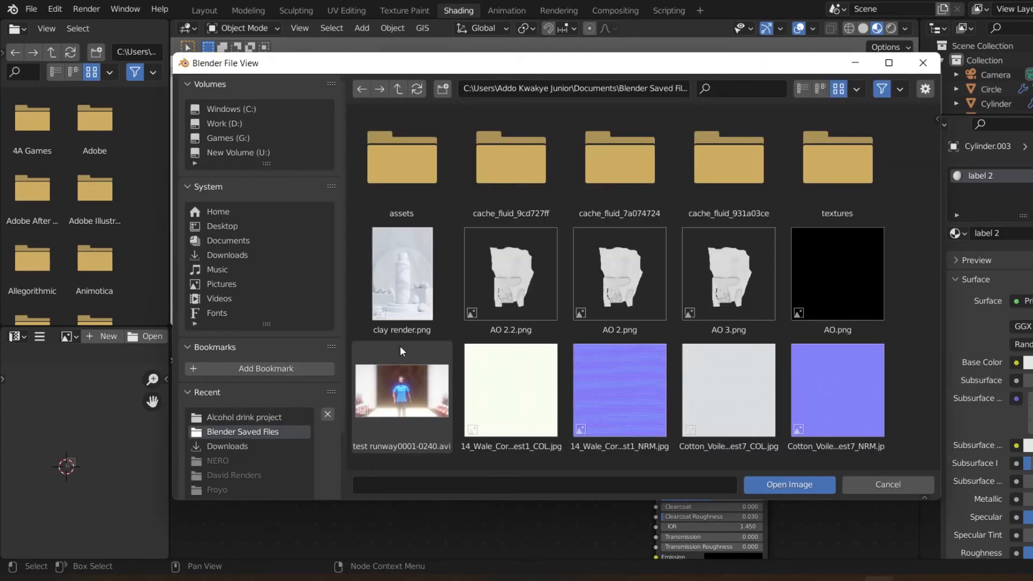
pyautogui.click(276, 412)
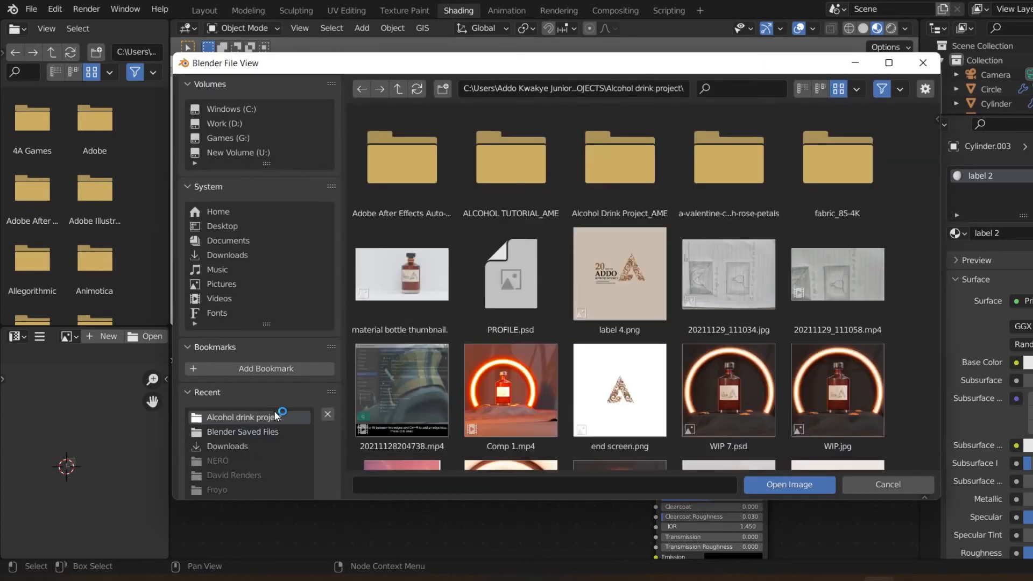
pyautogui.scroll(-8, 495, 400)
pyautogui.scroll(-5, 495, 399)
pyautogui.scroll(7, 495, 399)
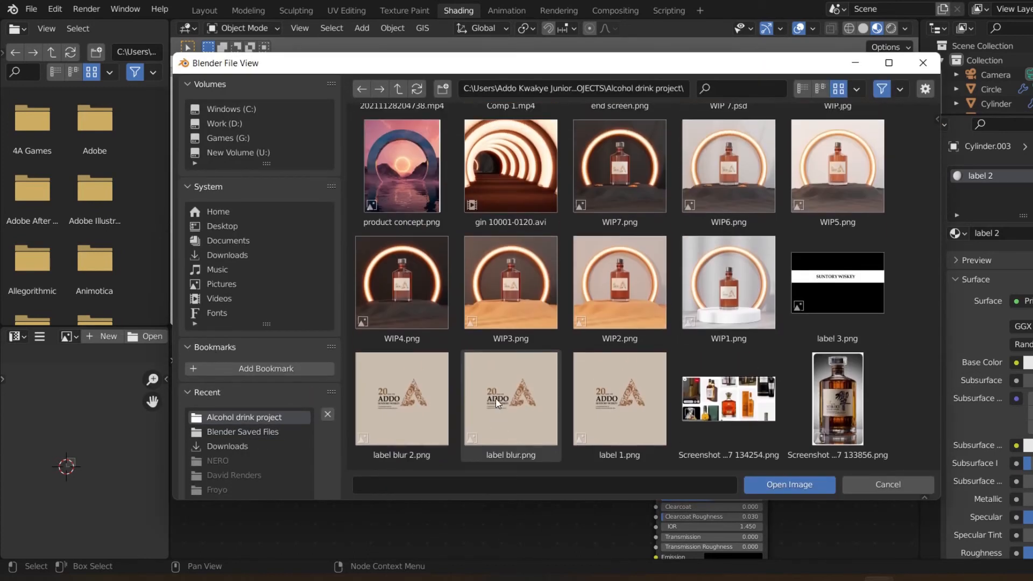
pyautogui.press('Escape')
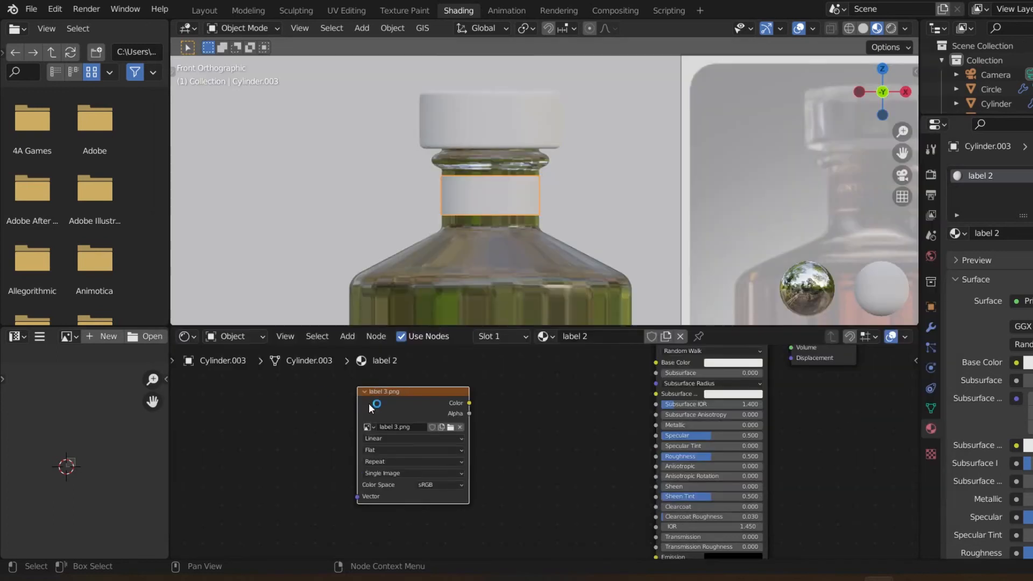
pyautogui.moveTo(370, 409); pyautogui.dragTo(280, 403)
pyautogui.scroll(-2, 360, 405)
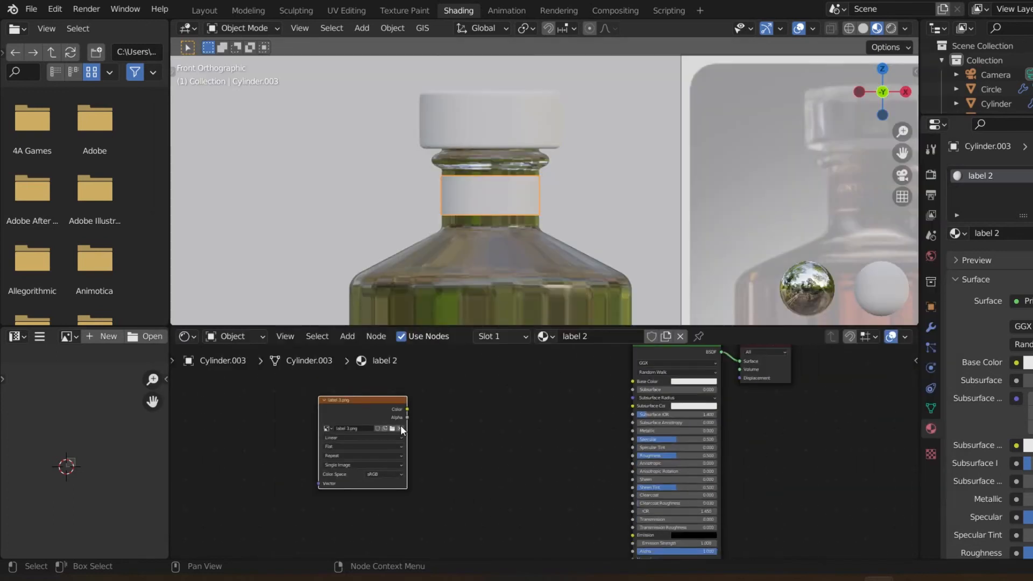
# Display label 3.png in the Image Editor and reposition its Image Texture node in the label 2 material
pyautogui.moveTo(412, 398); pyautogui.dragTo(403, 440, button='middle')
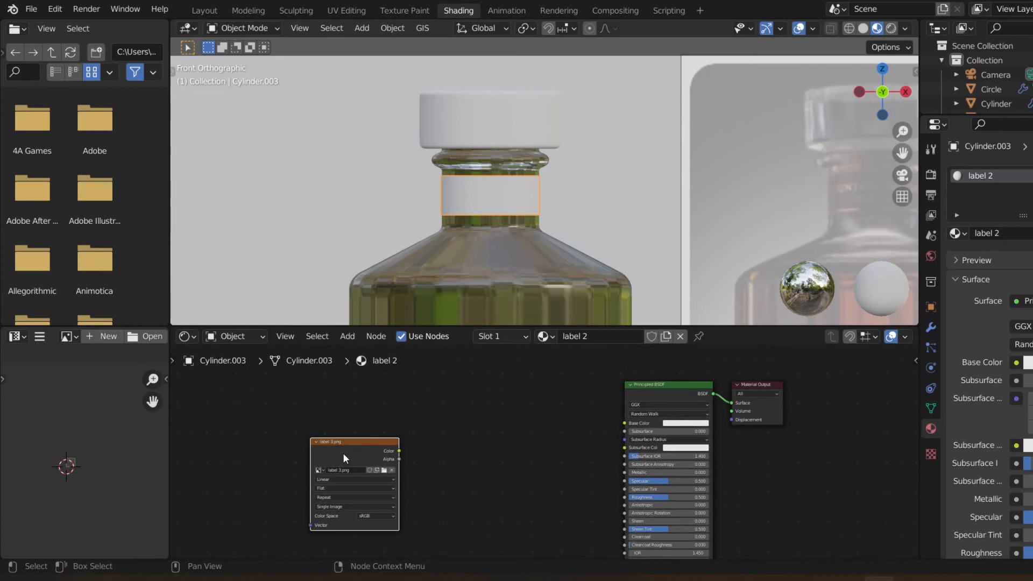
pyautogui.moveTo(343, 453); pyautogui.dragTo(356, 418)
pyautogui.click(73, 339)
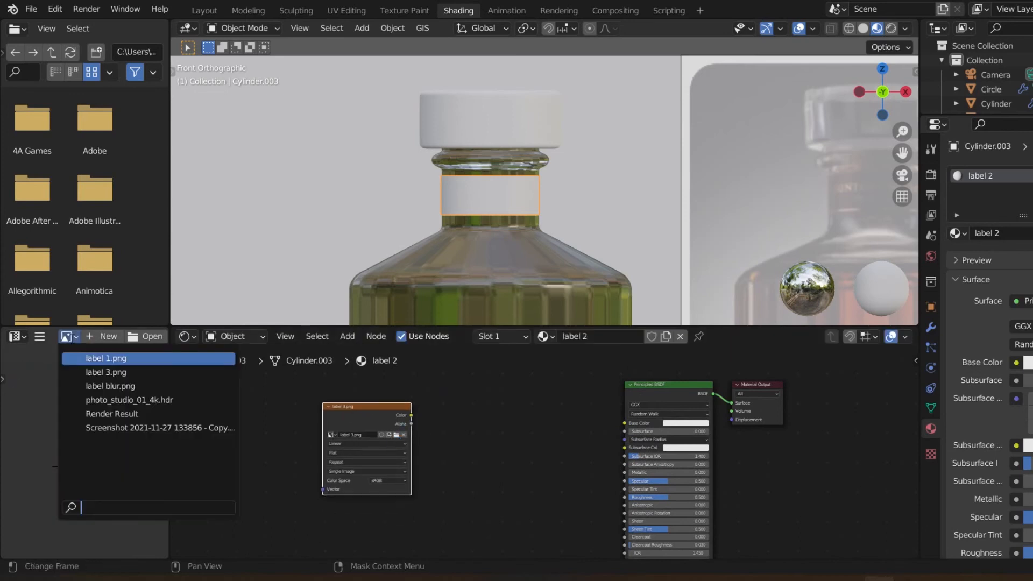
pyautogui.click(106, 372)
pyautogui.scroll(2, 108, 416)
pyautogui.moveTo(157, 398); pyautogui.dragTo(191, 391)
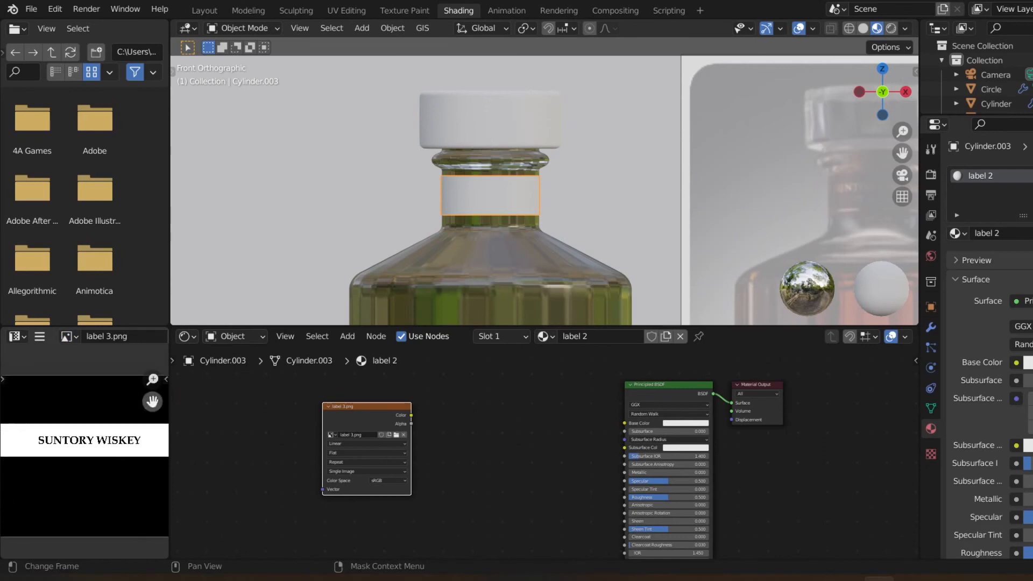
# Add a ColorRamp node, feeding the image's Color into its Fac and its Color into the Principled BSDF's Base Color
pyautogui.moveTo(350, 409); pyautogui.dragTo(342, 403)
pyautogui.hotkey('shift', 'a')
pyautogui.click(369, 391)
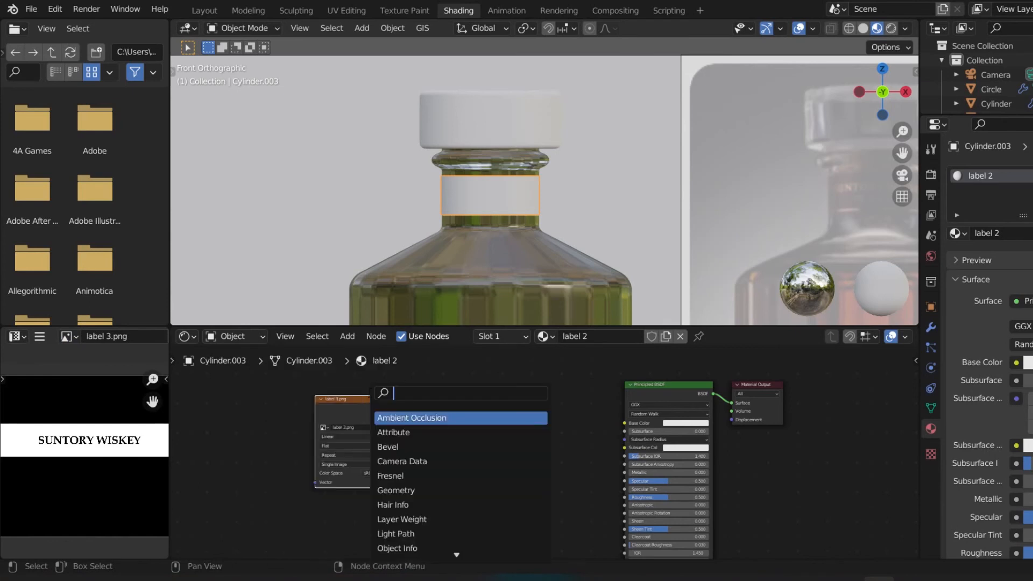
pyautogui.write('co')
pyautogui.press('Return')
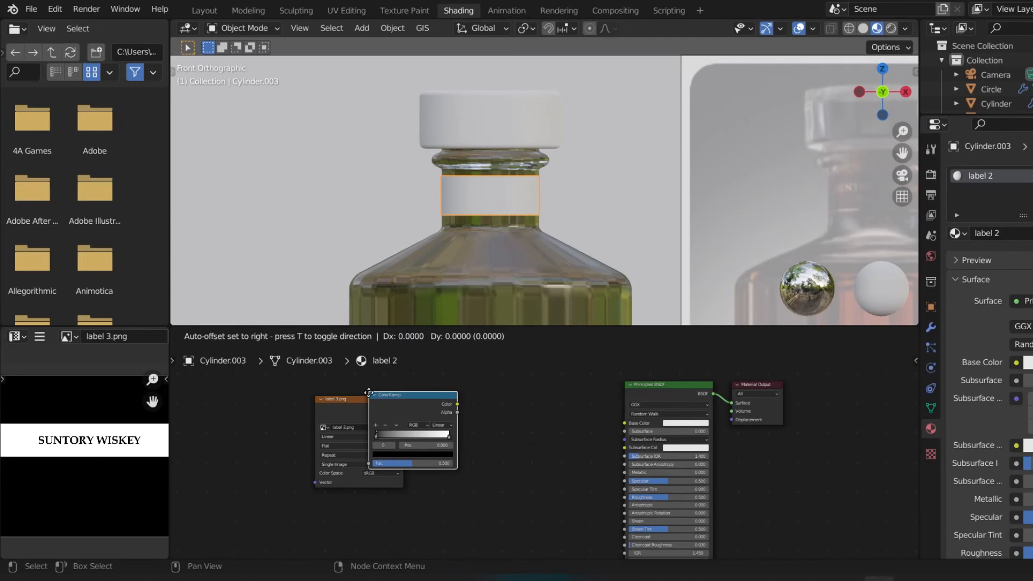
pyautogui.click(426, 392)
pyautogui.moveTo(354, 396); pyautogui.dragTo(428, 466)
pyautogui.moveTo(507, 405)
pyautogui.mouseDown()
pyautogui.moveTo(641, 431)
pyautogui.moveTo(626, 417)
pyautogui.moveTo(574, 426)
pyautogui.moveTo(516, 404)
pyautogui.mouseUp()
# Select the entire neck label mesh in Edit Mode, try a plain Unwrap, and replace it with Project from View
pyautogui.press('Tab')
pyautogui.scroll(2, 514, 205)
pyautogui.press('a')
pyautogui.press('u')
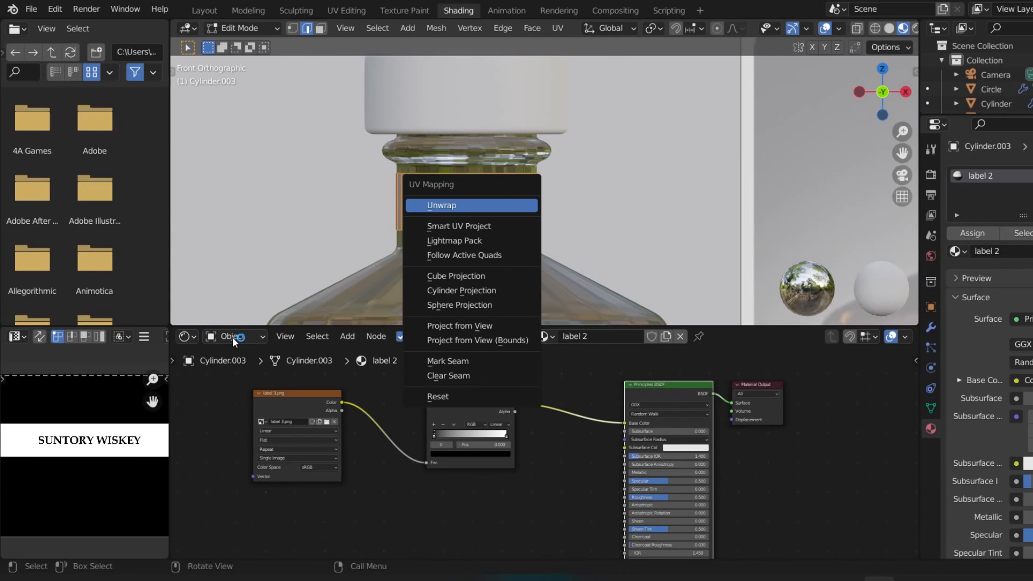
pyautogui.click(431, 205)
pyautogui.scroll(-1, 104, 428)
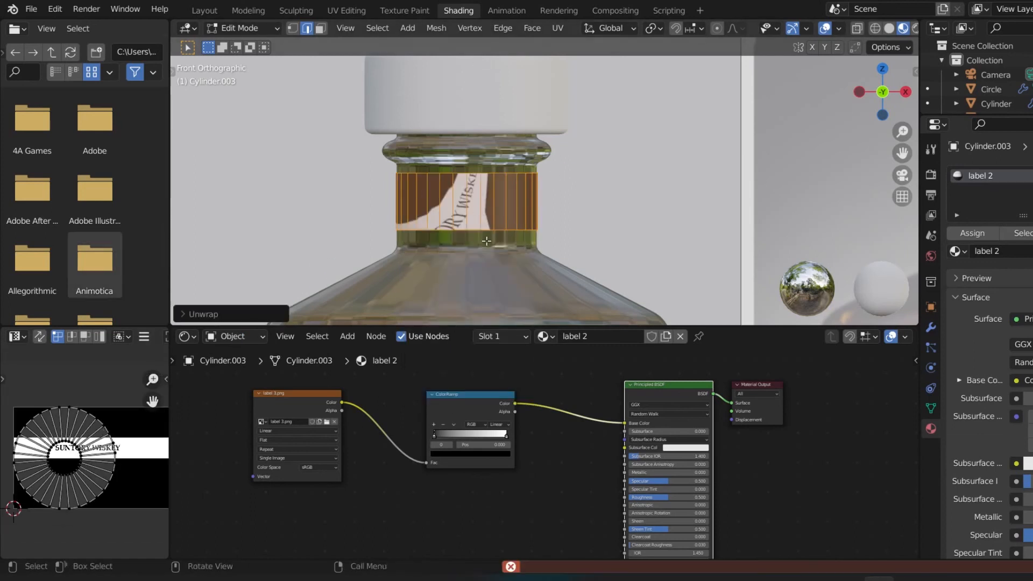
pyautogui.press('u')
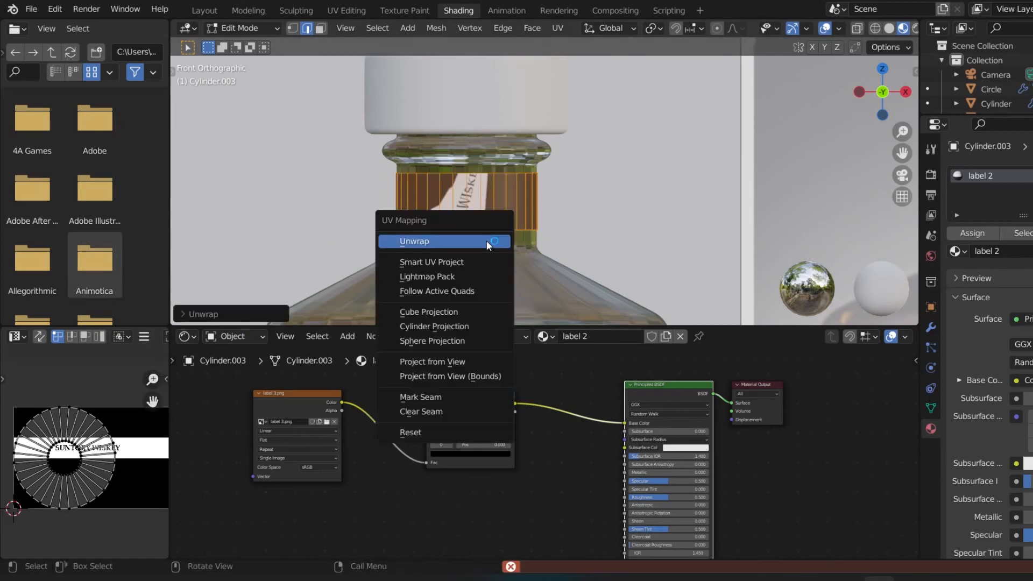
pyautogui.click(482, 364)
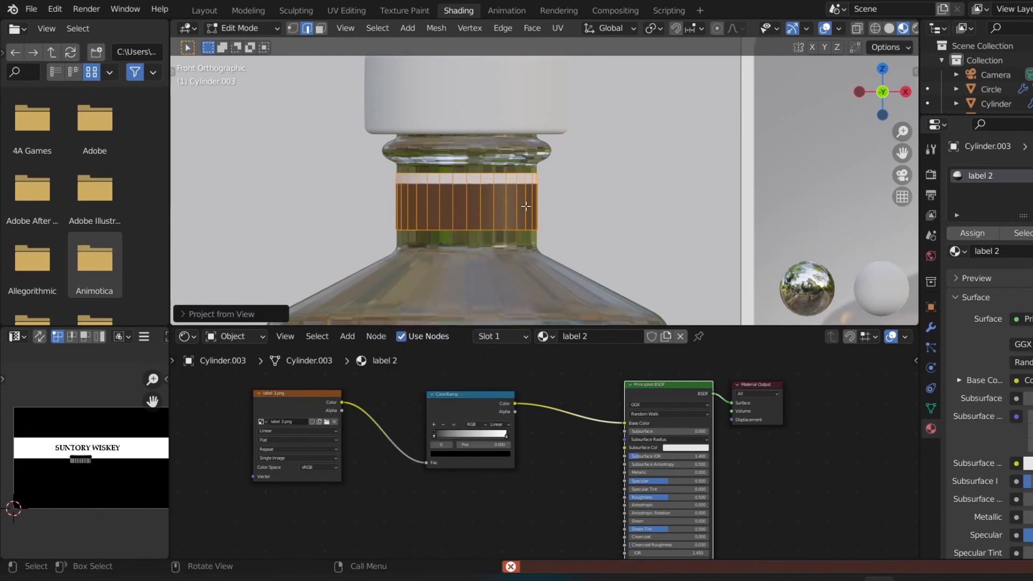
# Select the front of the neck label and move its UVs up onto the SUNTORY WISKEY text strip
pyautogui.moveTo(377, 160); pyautogui.dragTo(568, 235)
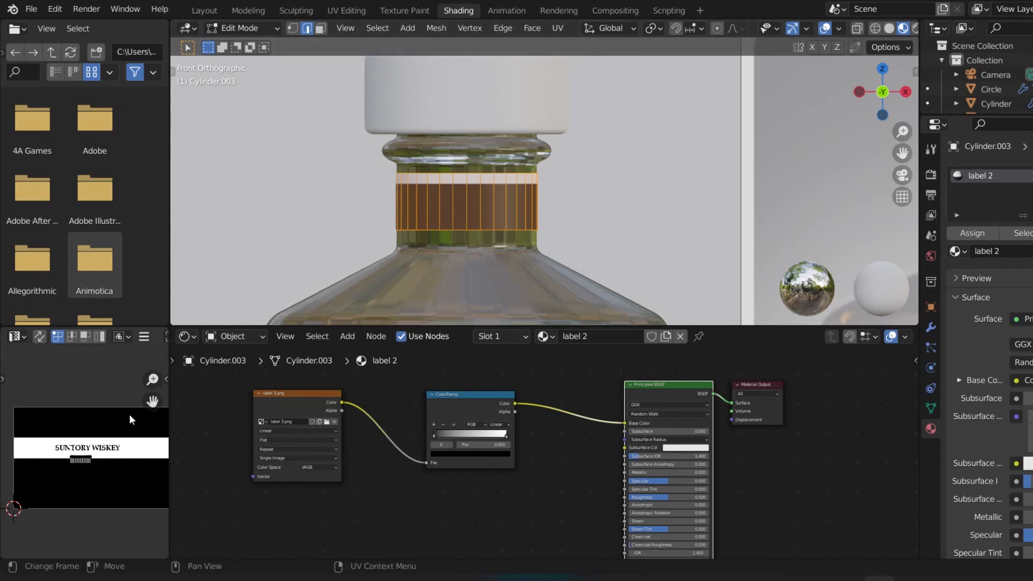
pyautogui.scroll(4, 129, 415)
pyautogui.click(51, 442)
pyautogui.scroll(-4, 48, 442)
pyautogui.press('g')
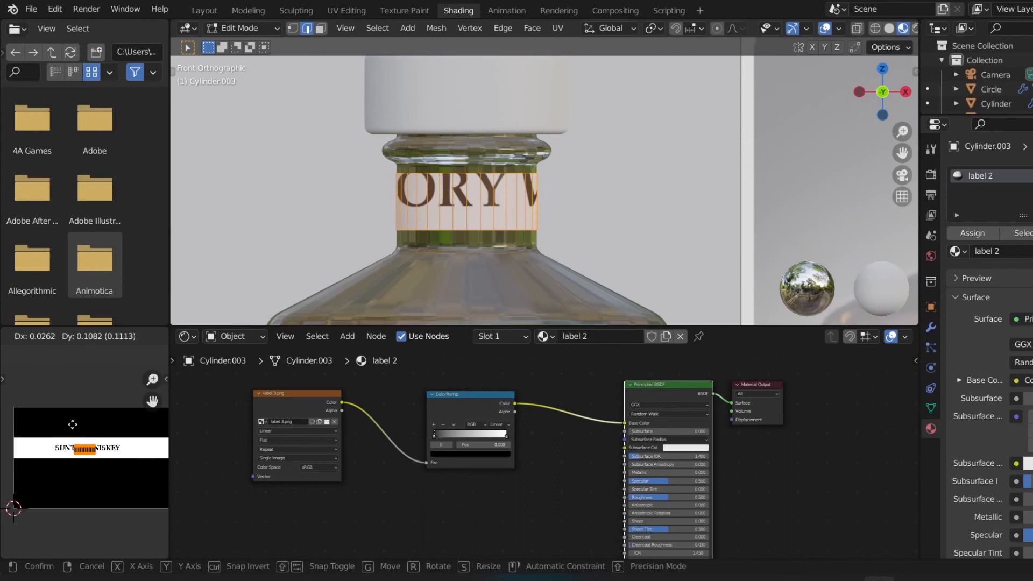
pyautogui.click(72, 424)
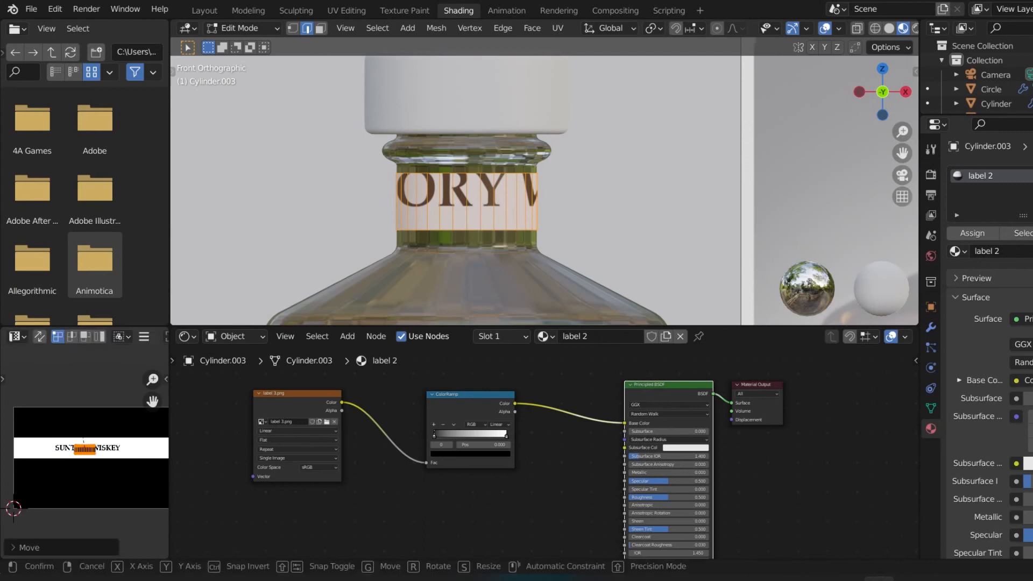
# Scale up the neck label's UVs to span the whole SUNTORY WISKEY text and align them vertically
pyautogui.press('s')
pyautogui.click(24, 396)
pyautogui.press('g')
pyautogui.press('y')
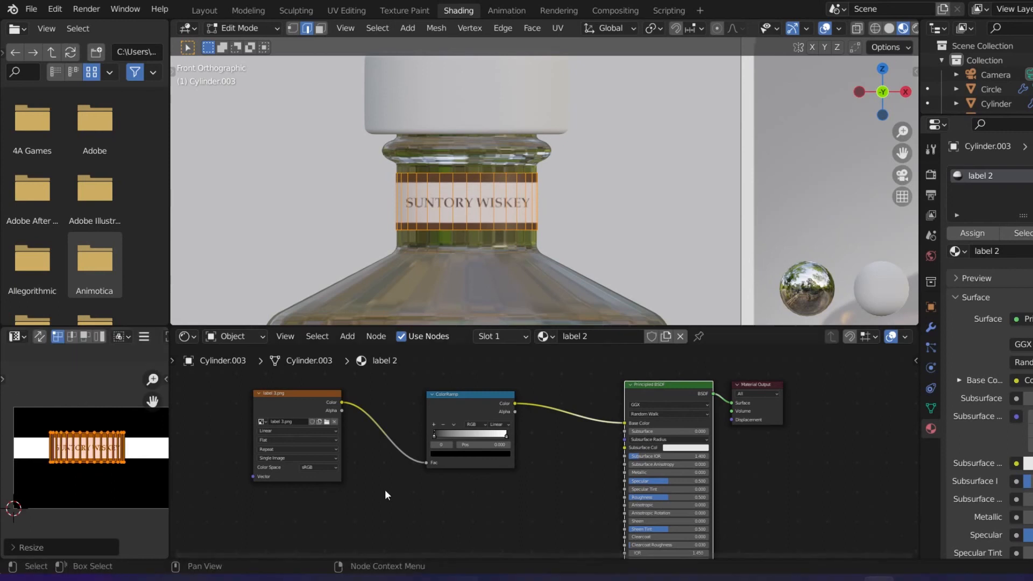
# Change the ColorRamp's first stop from black to a bright light orange
pyautogui.scroll(4, 415, 433)
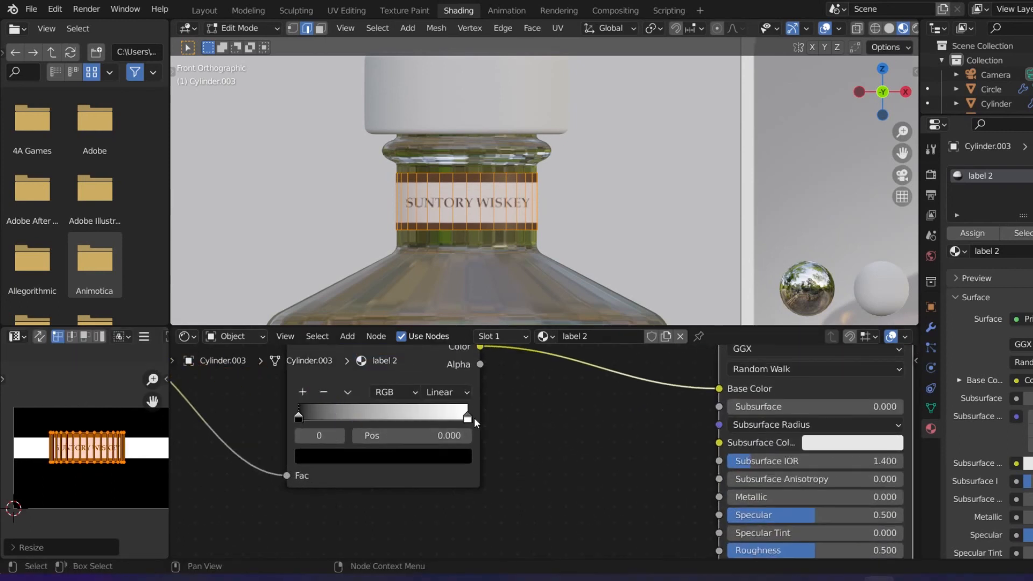
pyautogui.click(354, 455)
pyautogui.moveTo(434, 323); pyautogui.dragTo(434, 260)
pyautogui.click(348, 315)
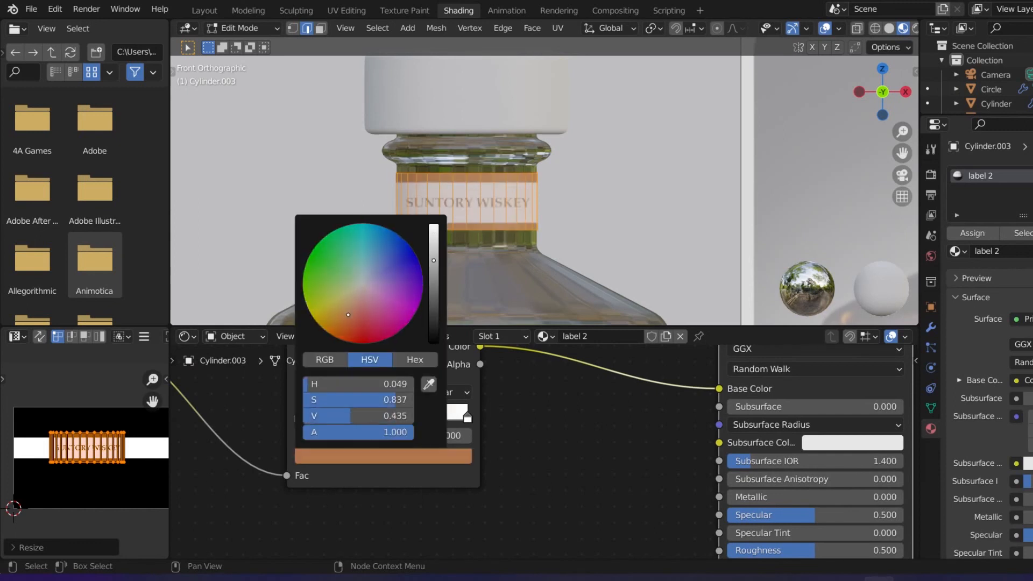
pyautogui.moveTo(349, 315); pyautogui.dragTo(336, 310)
pyautogui.moveTo(434, 277); pyautogui.dragTo(434, 248)
pyautogui.moveTo(360, 309)
pyautogui.mouseDown()
pyautogui.moveTo(349, 319)
pyautogui.moveTo(353, 305)
pyautogui.mouseUp()
pyautogui.moveTo(434, 248); pyautogui.dragTo(434, 225)
pyautogui.moveTo(364, 299); pyautogui.dragTo(349, 316)
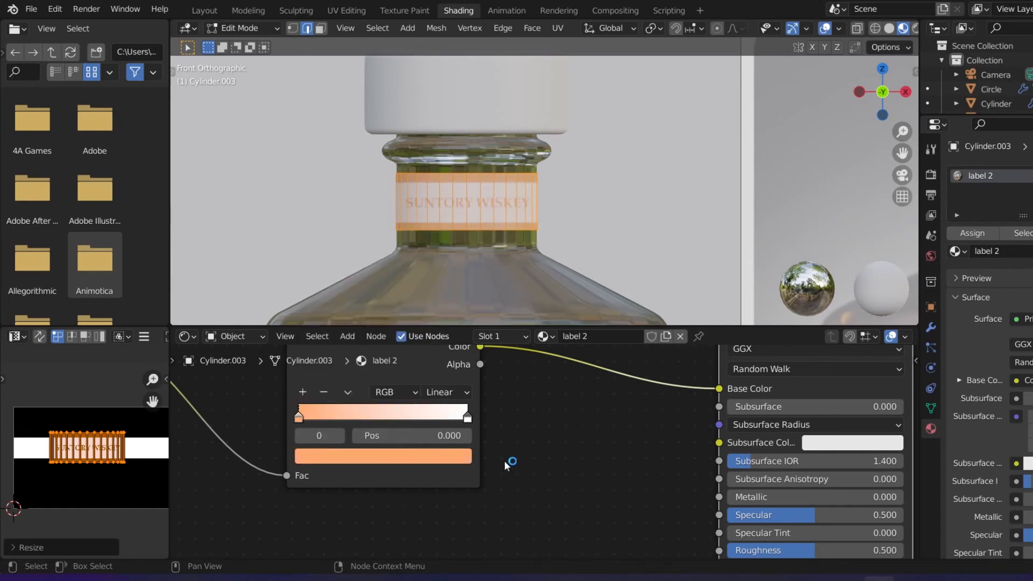
# Set the ColorRamp's second stop at position 1.000 to a dark red
pyautogui.click(468, 417)
pyautogui.click(384, 457)
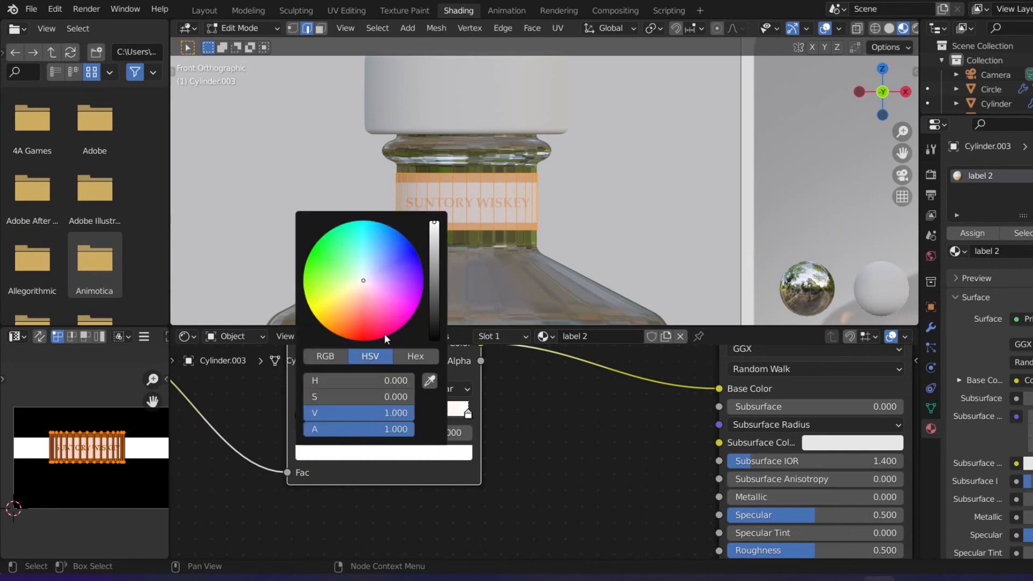
pyautogui.moveTo(360, 325); pyautogui.dragTo(362, 332)
pyautogui.click(434, 320)
pyautogui.moveTo(434, 320); pyautogui.dragTo(434, 299)
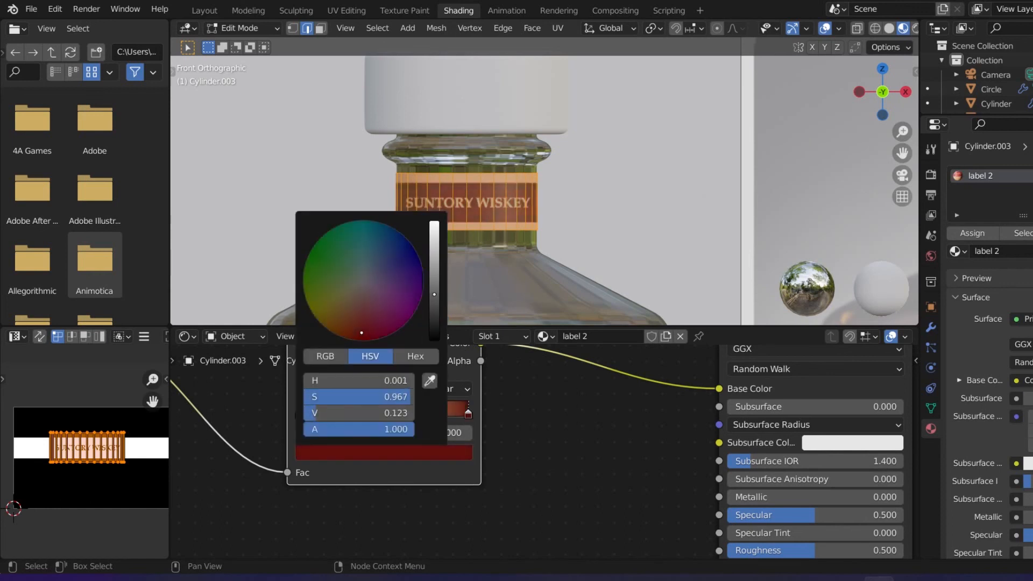
pyautogui.moveTo(434, 284); pyautogui.dragTo(434, 297)
pyautogui.click(560, 458)
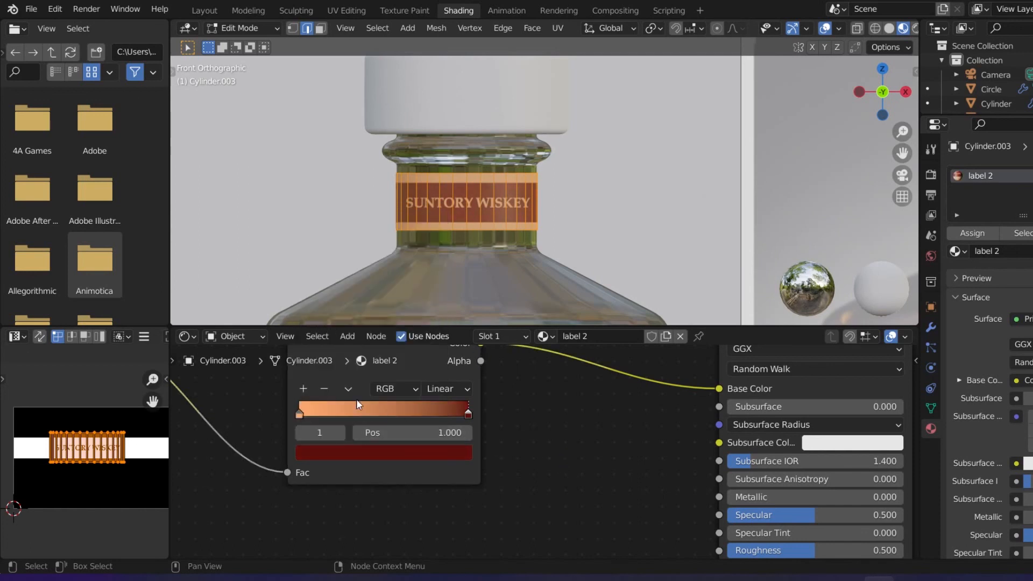
# Shift the ColorRamp's first stop to a more saturated golden orange
pyautogui.click(299, 416)
pyautogui.click(303, 451)
pyautogui.moveTo(334, 316); pyautogui.dragTo(340, 319)
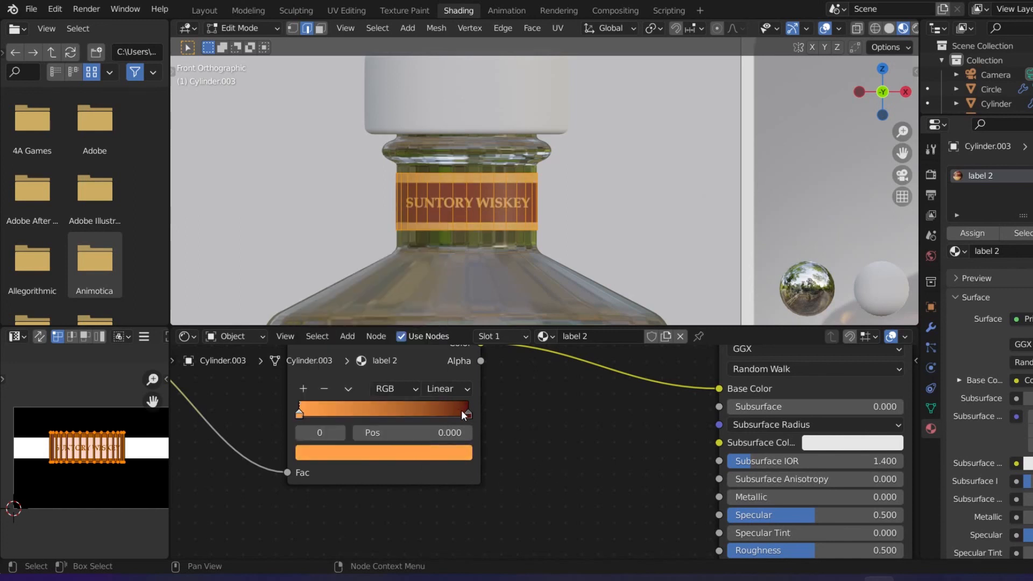
# Return to Object Mode, compare the whole bottle with the reference, and switch the viewport to Rendered shading
pyautogui.press('Tab')
pyautogui.scroll(-5, 525, 241)
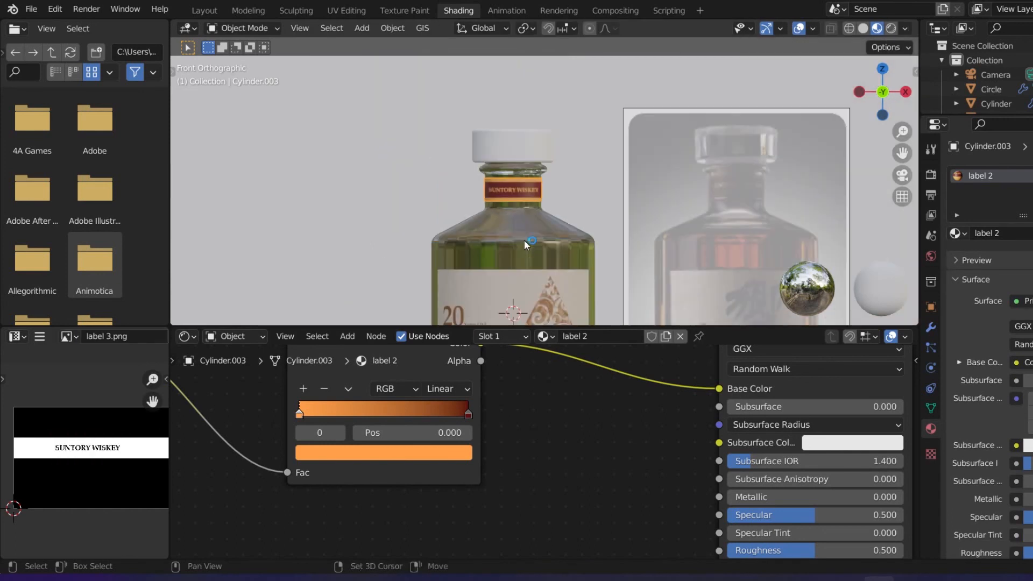
pyautogui.keyDown('shift'); pyautogui.moveTo(524, 240); pyautogui.dragTo(504, 161, button='middle'); pyautogui.keyUp('shift')
pyautogui.scroll(4, 506, 167)
pyautogui.keyDown('shift'); pyautogui.moveTo(496, 225); pyautogui.dragTo(497, 156, button='middle'); pyautogui.keyUp('shift')
pyautogui.scroll(-10, 497, 178)
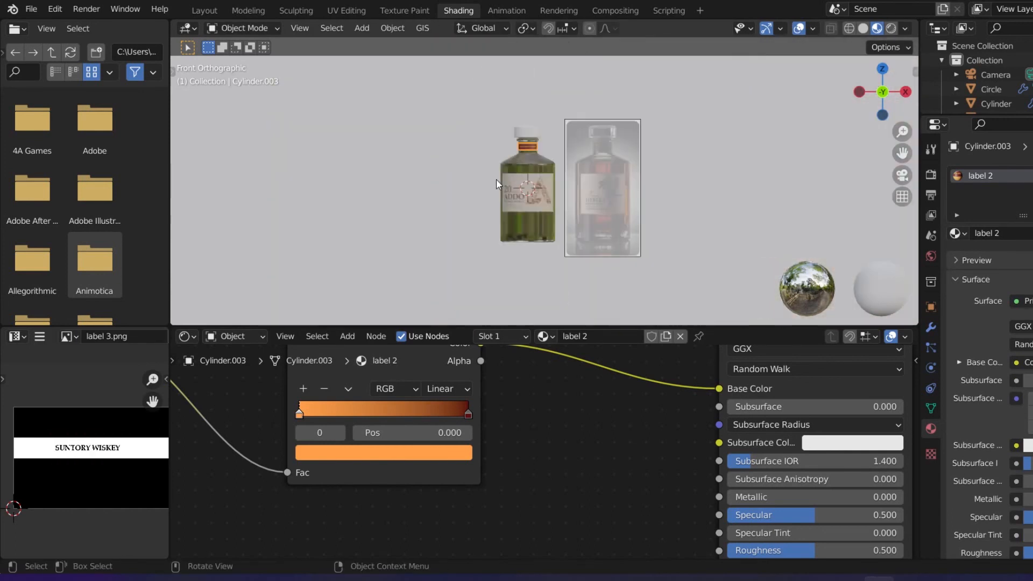
pyautogui.scroll(6, 496, 179)
pyautogui.scroll(-3, 496, 179)
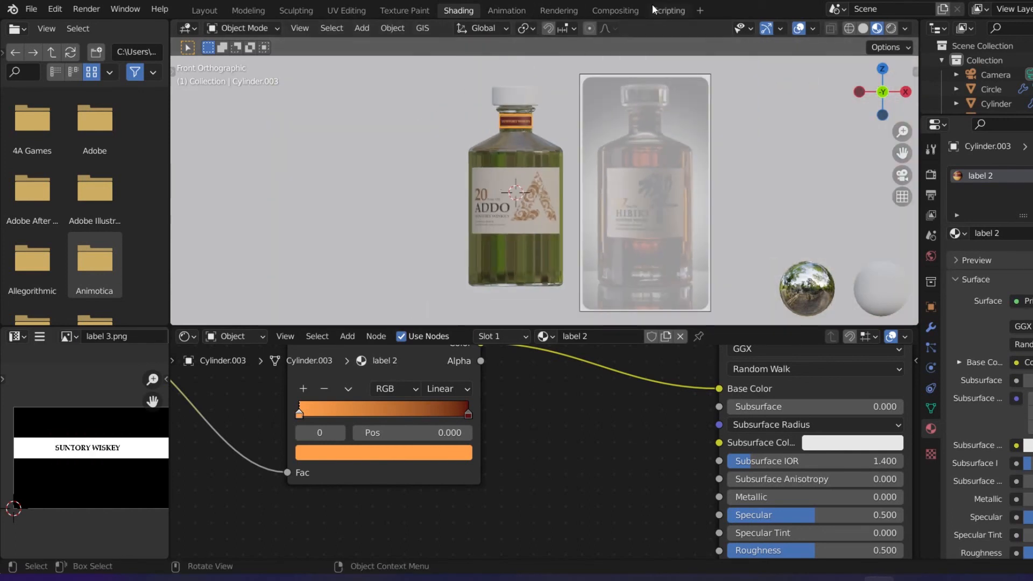
pyautogui.click(890, 28)
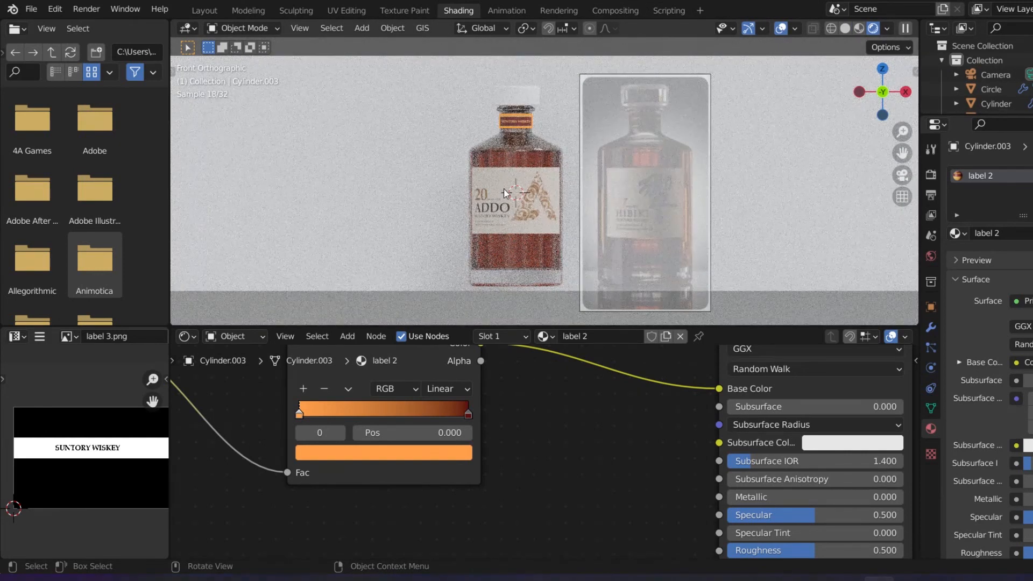
# Set the cover material's Metallic to 0.862 and darken its Base Color to dark grey
pyautogui.click(521, 101)
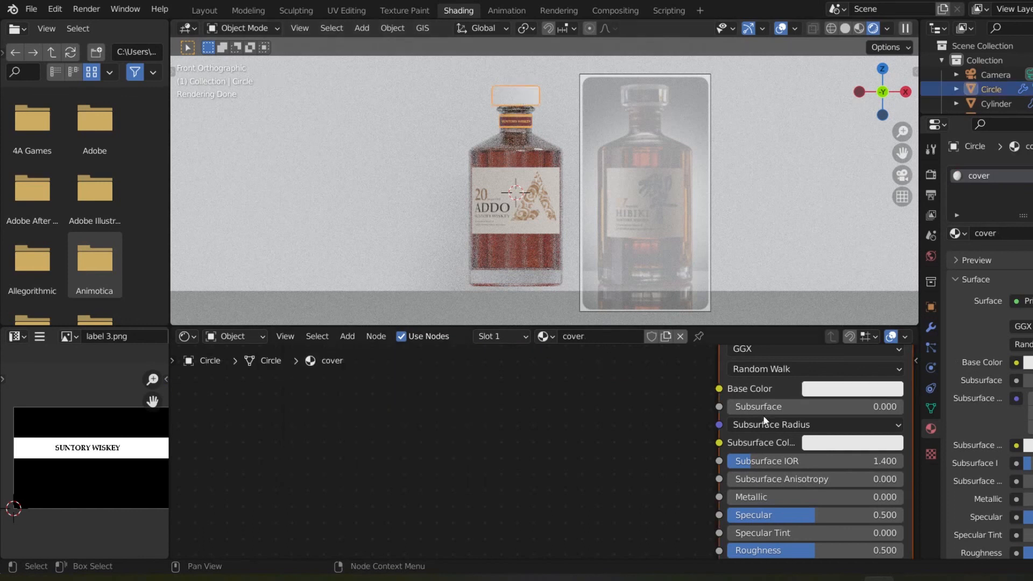
pyautogui.moveTo(669, 478); pyautogui.dragTo(580, 439, button='middle')
pyautogui.moveTo(580, 438); pyautogui.dragTo(649, 438)
pyautogui.click(654, 379)
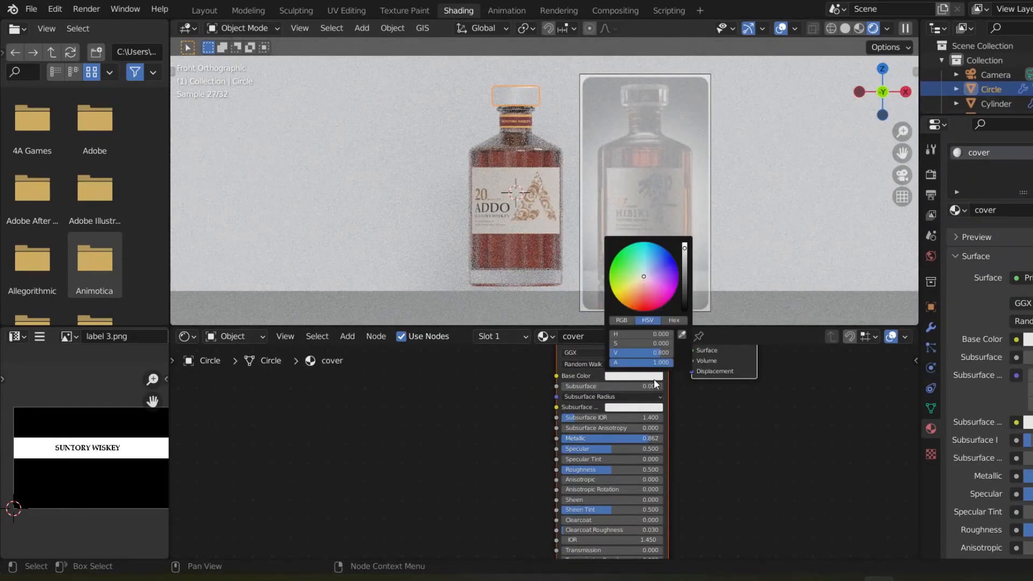
pyautogui.moveTo(684, 293); pyautogui.dragTo(683, 302)
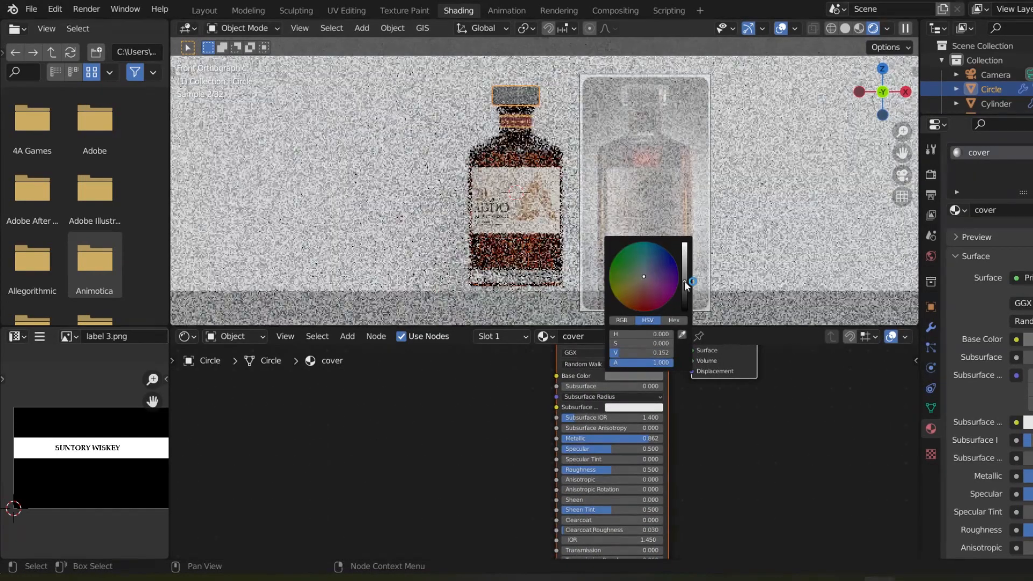
# Raise the cover material's Transmission to 1.000 and check the cap up close from above
pyautogui.moveTo(603, 520); pyautogui.dragTo(602, 416, button='middle')
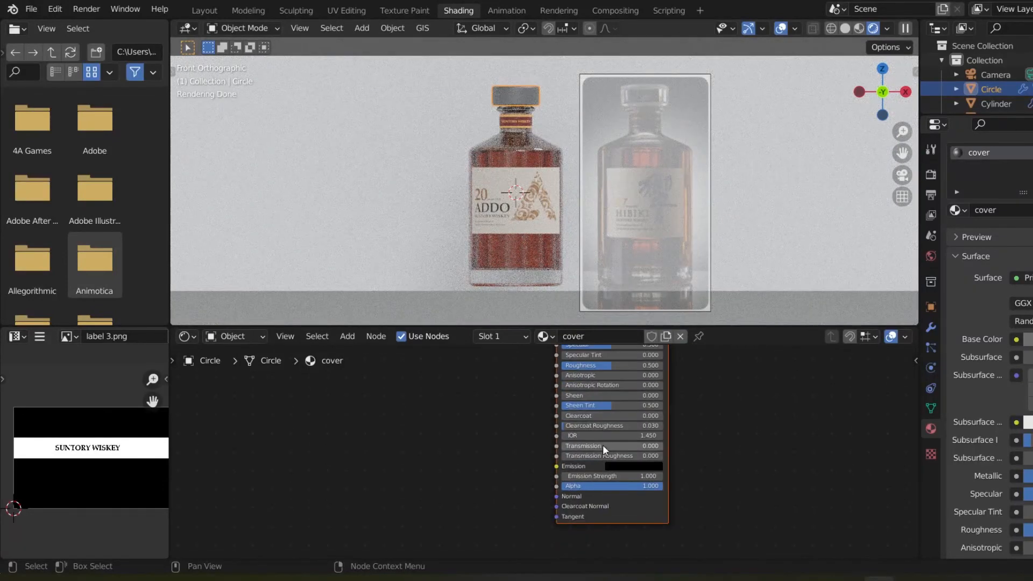
pyautogui.moveTo(603, 445); pyautogui.dragTo(663, 446)
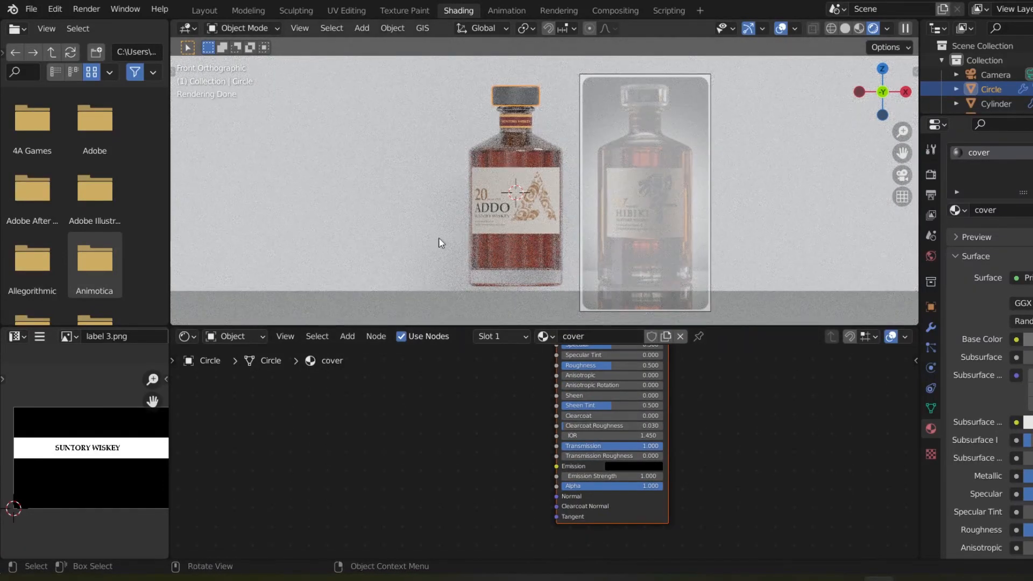
pyautogui.moveTo(495, 78); pyautogui.dragTo(506, 161, button='middle')
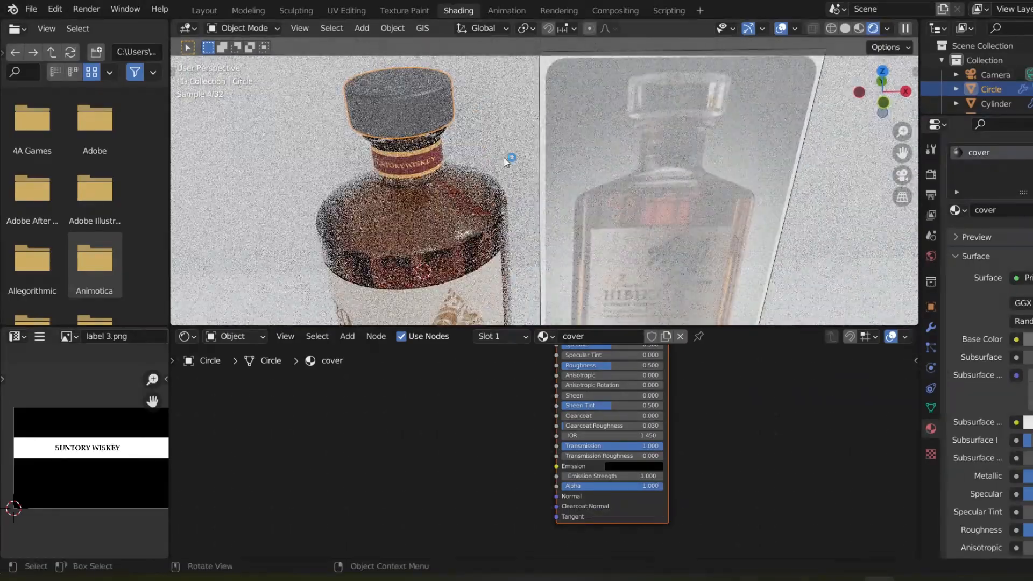
pyautogui.moveTo(622, 405); pyautogui.dragTo(619, 496, button='middle')
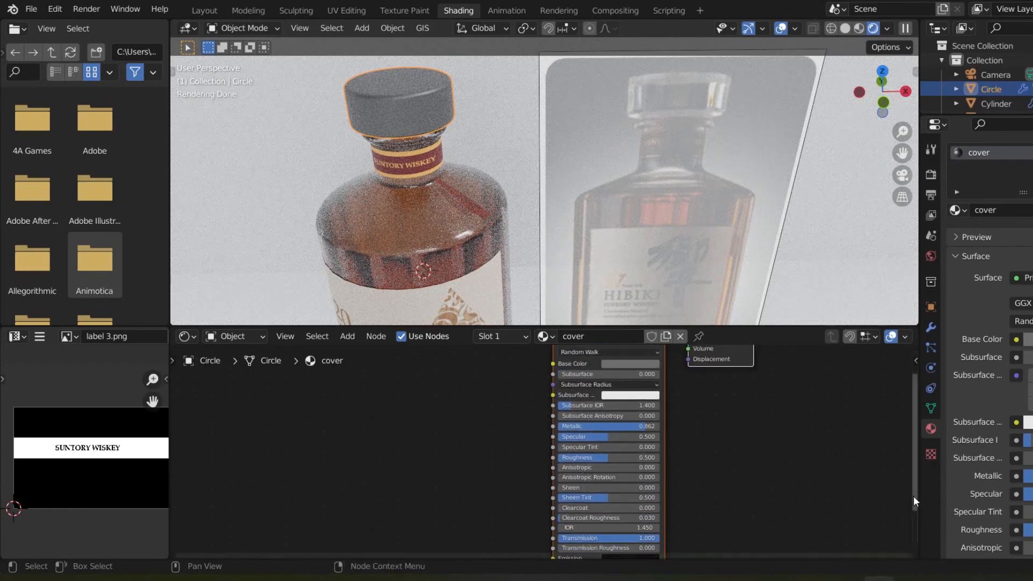
# Check the Subdivision modifier's effect on the cover, and examine the rendered bottle from the front
pyautogui.click(931, 326)
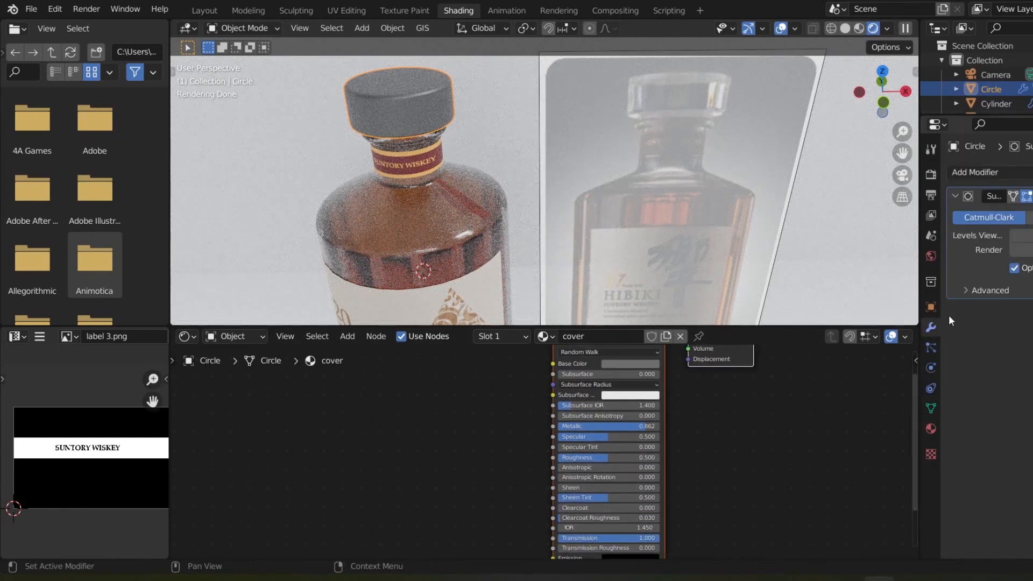
pyautogui.click(1032, 196)
pyautogui.click(1032, 196)
pyautogui.rightClick(414, 115)
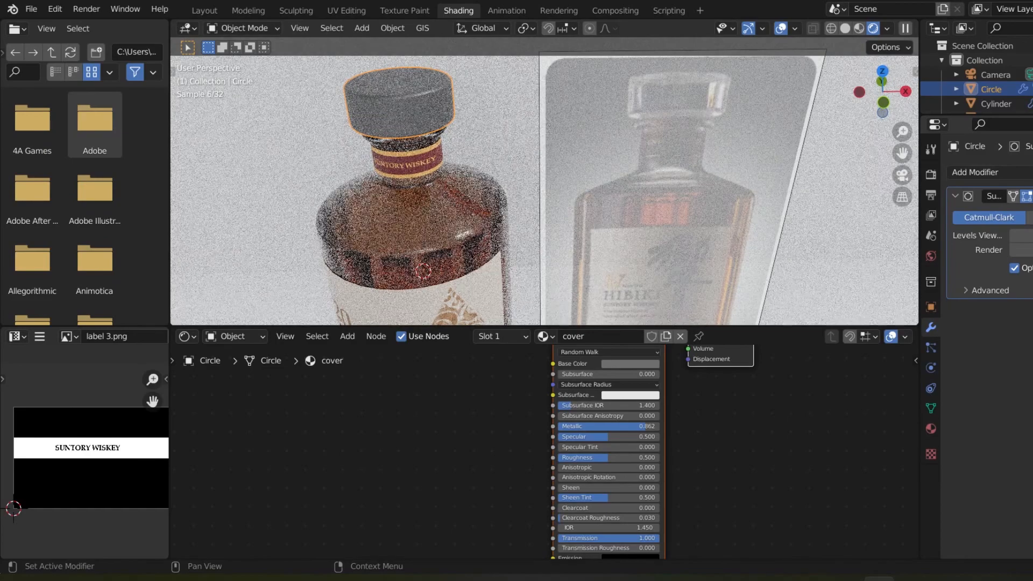
pyautogui.press('KP_1')
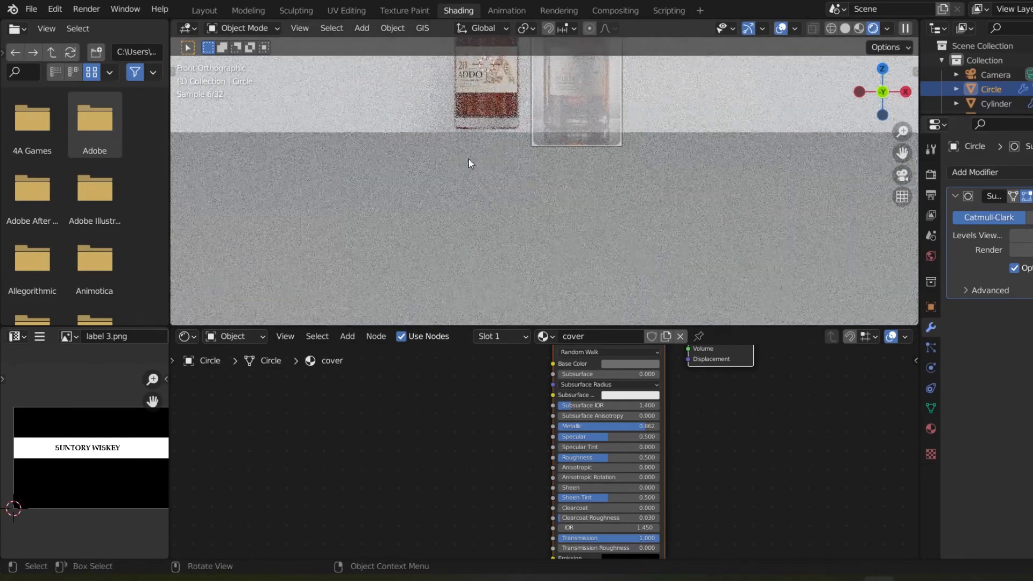
pyautogui.keyDown('shift'); pyautogui.moveTo(491, 130); pyautogui.dragTo(524, 254, button='middle'); pyautogui.keyUp('shift')
pyautogui.scroll(3, 518, 232)
pyautogui.scroll(8, 524, 253)
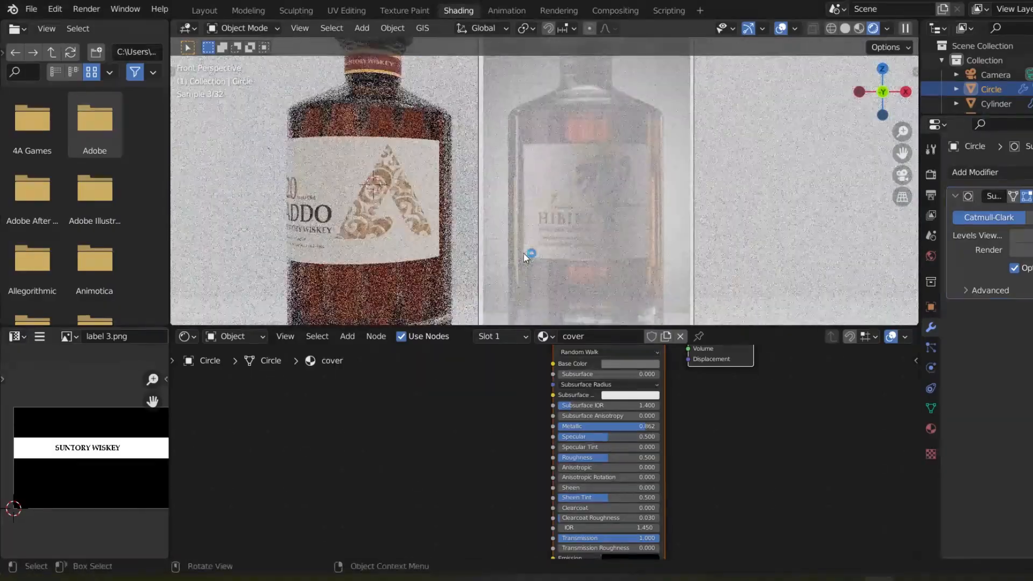
# Compare the whole rendered bottle with the Hibiki reference image in front orthographic view
pyautogui.scroll(-8, 525, 253)
pyautogui.keyDown('shift'); pyautogui.moveTo(480, 230); pyautogui.dragTo(574, 248, button='middle'); pyautogui.keyUp('shift')
pyautogui.scroll(-4, 523, 241)
pyautogui.scroll(3, 523, 242)
pyautogui.scroll(-2, 522, 240)
pyautogui.scroll(2, 573, 248)
pyautogui.press('KP_1')
pyautogui.scroll(4, 575, 254)
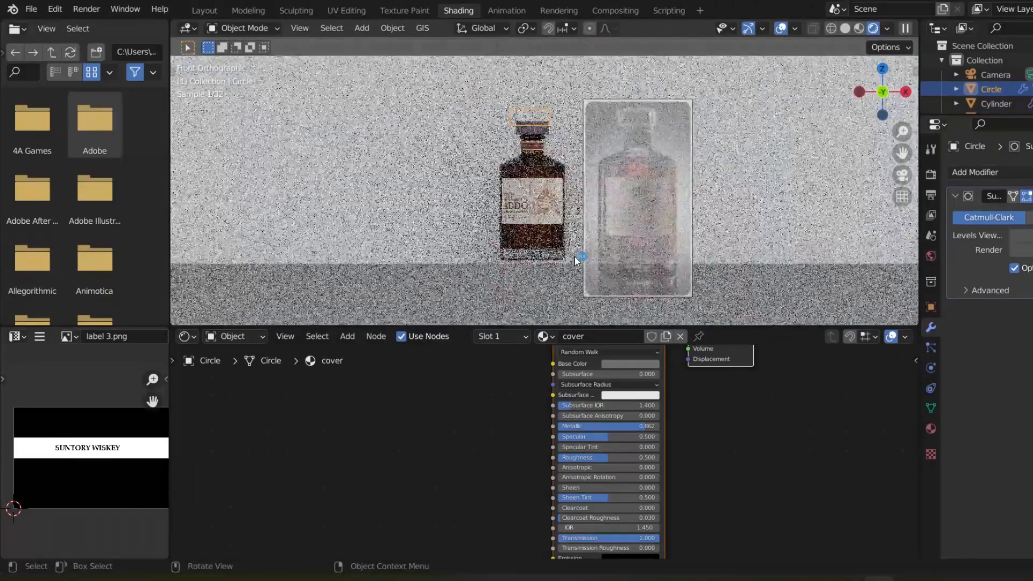
pyautogui.scroll(2, 575, 260)
pyautogui.scroll(-4, 575, 260)
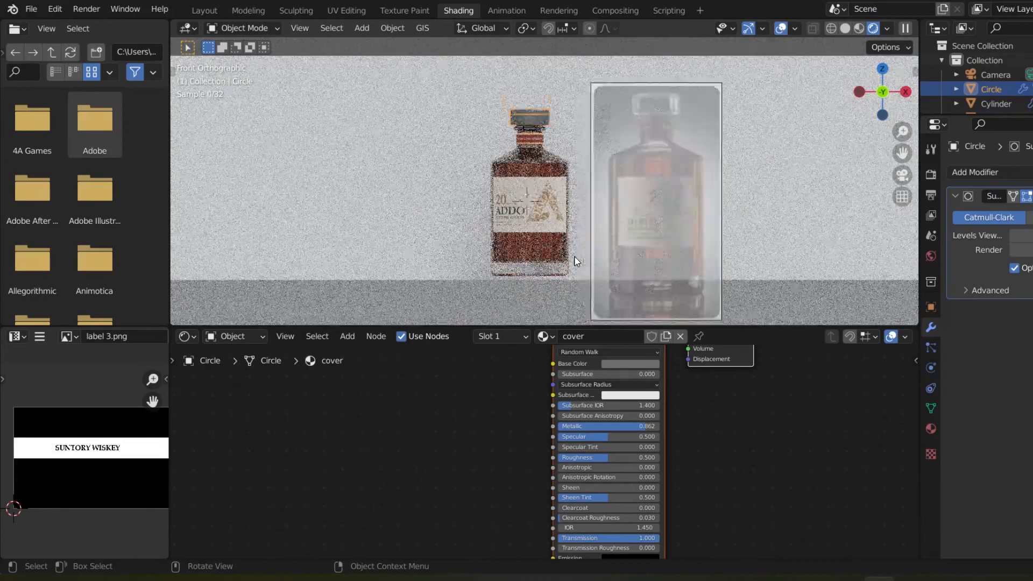
# Examine the rendered front label, neck label, liquid and glass base up close against the reference
pyautogui.scroll(3, 575, 261)
pyautogui.scroll(2, 574, 260)
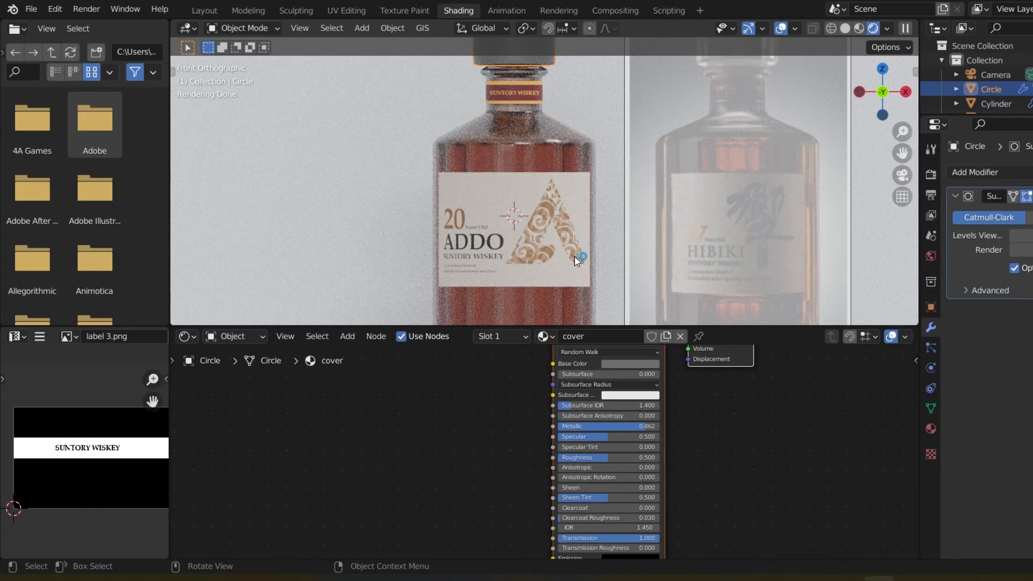
pyautogui.keyDown('shift'); pyautogui.moveTo(577, 261); pyautogui.dragTo(577, 232, button='middle'); pyautogui.keyUp('shift')
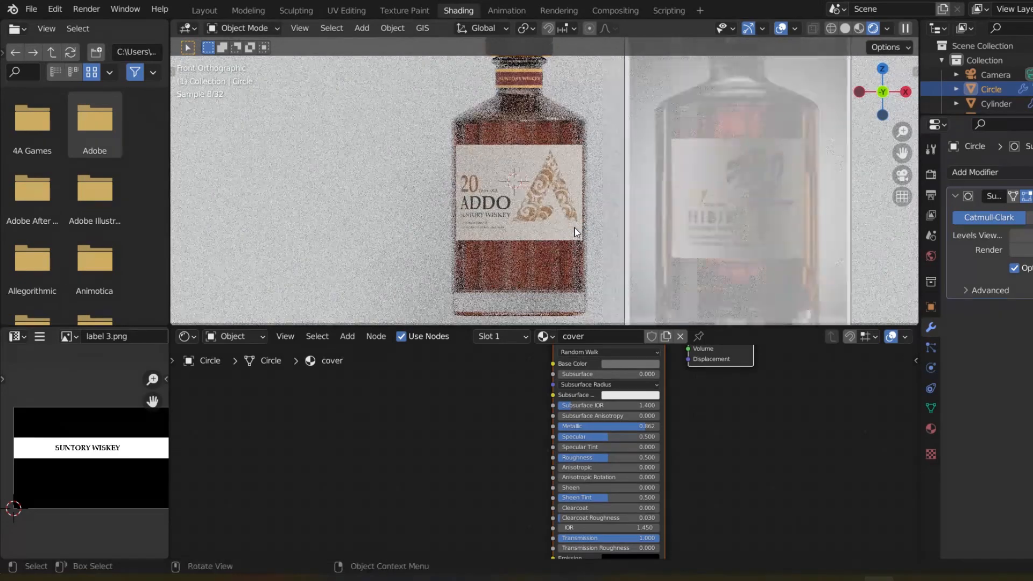
pyautogui.scroll(-2, 575, 205)
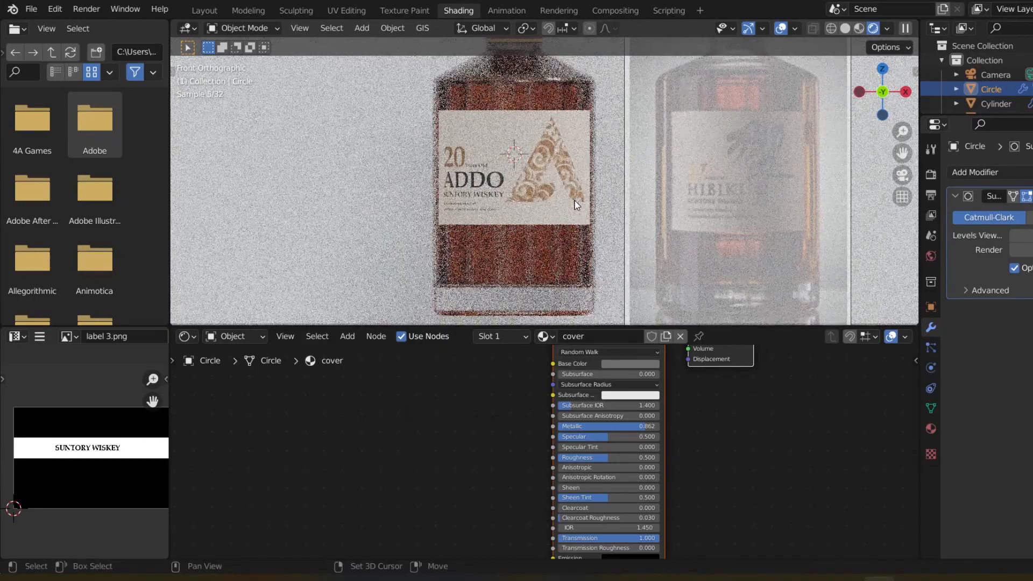
pyautogui.scroll(1, 575, 204)
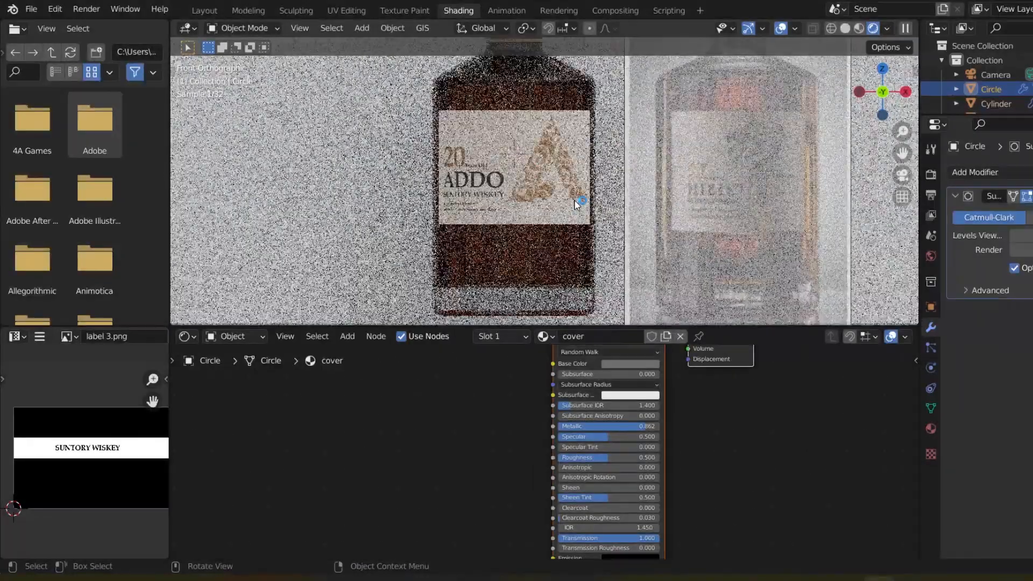
pyautogui.scroll(1, 577, 204)
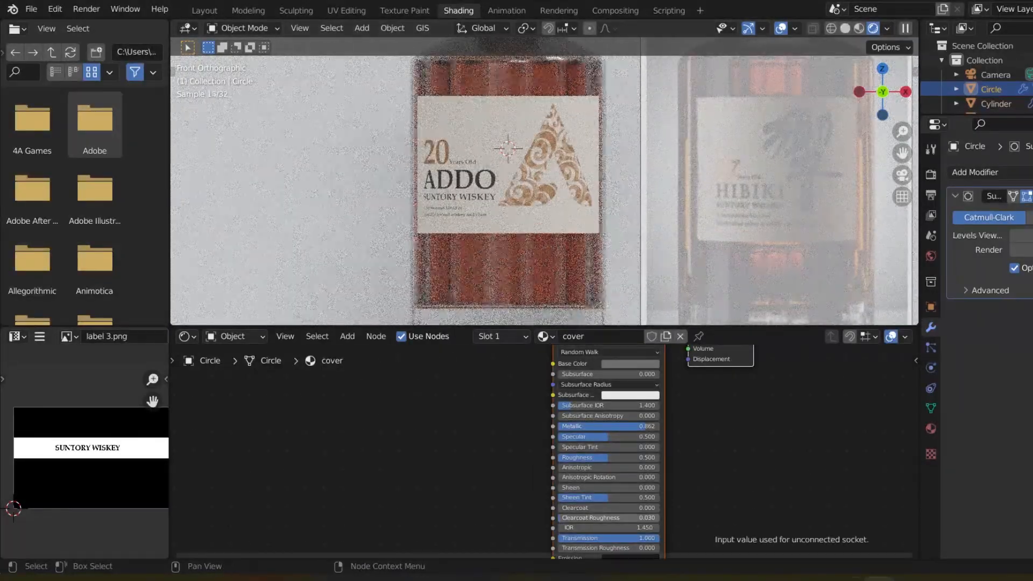
pyautogui.click(786, 512)
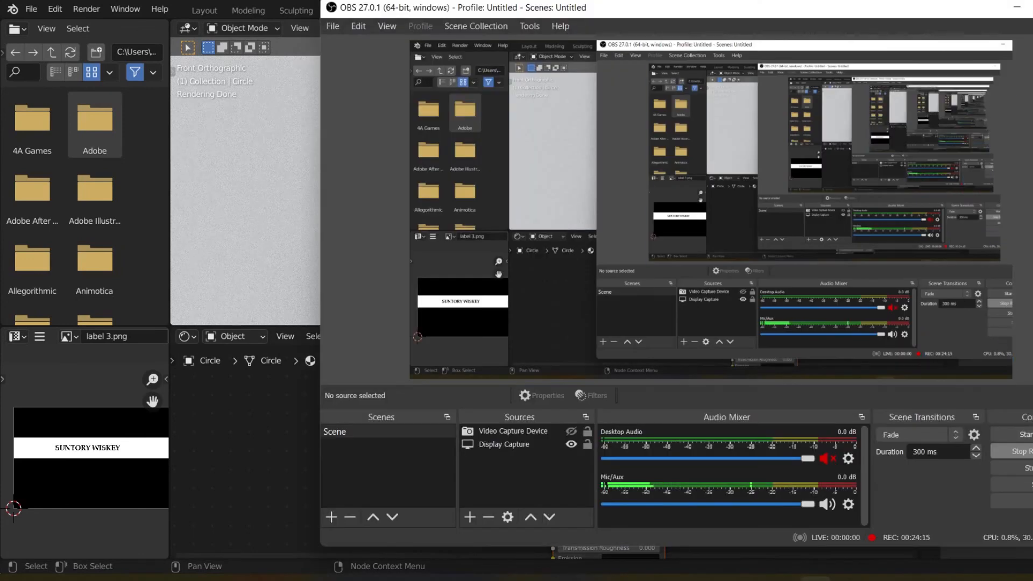